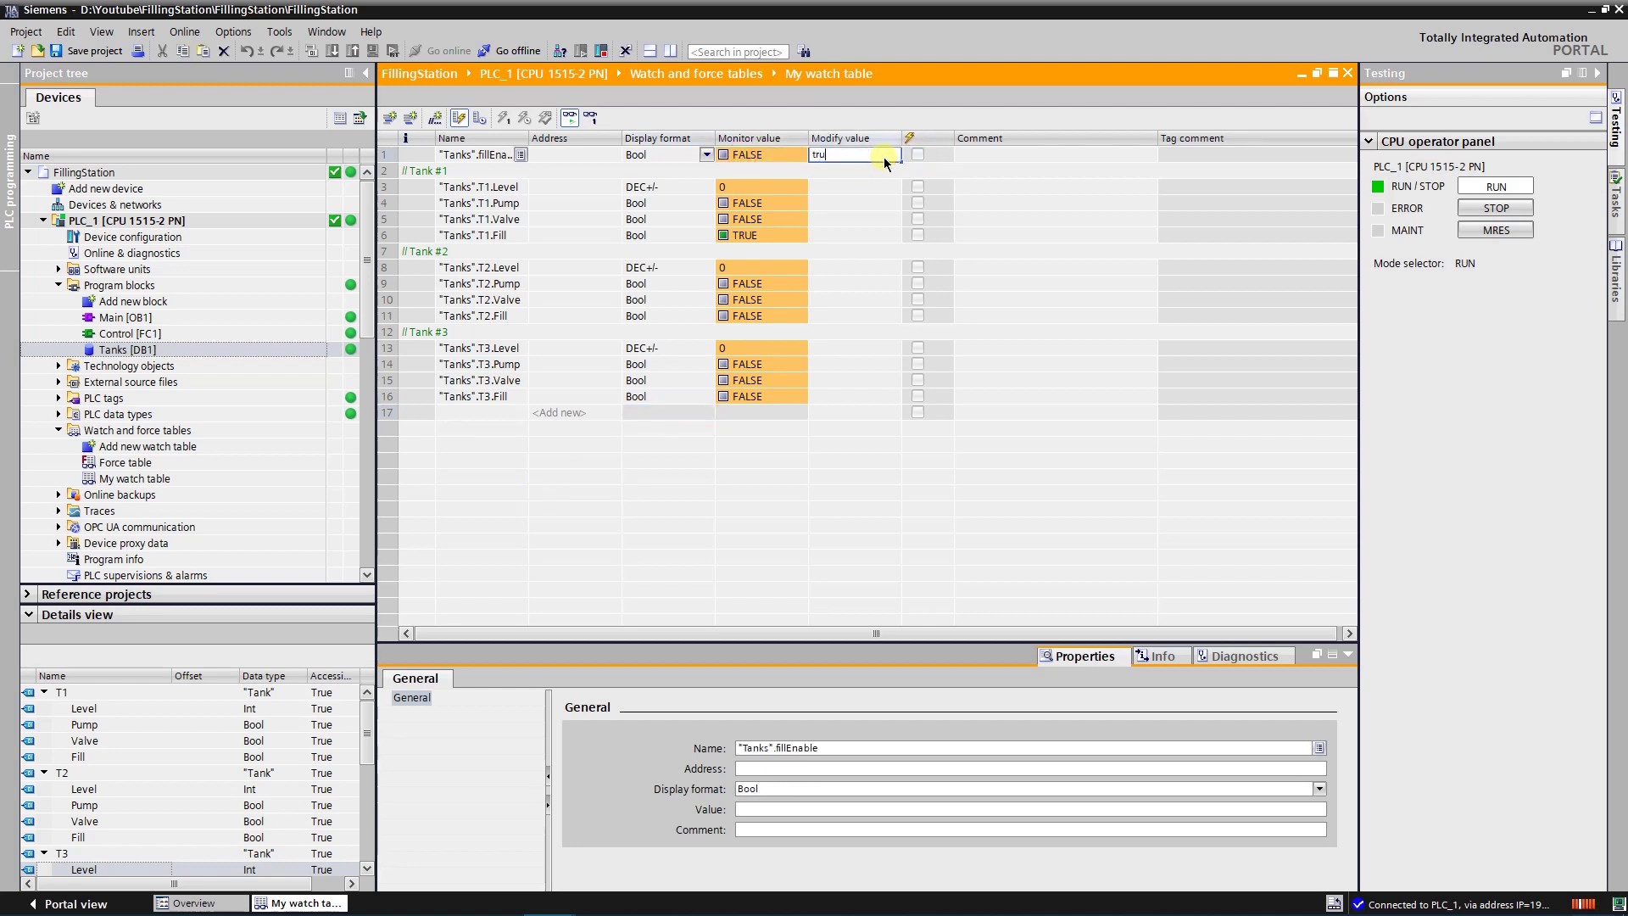
Write TRUE, then FALSE, then TRUE again to fillEnable from its modify value.
key("Return")
key("shift+F9")
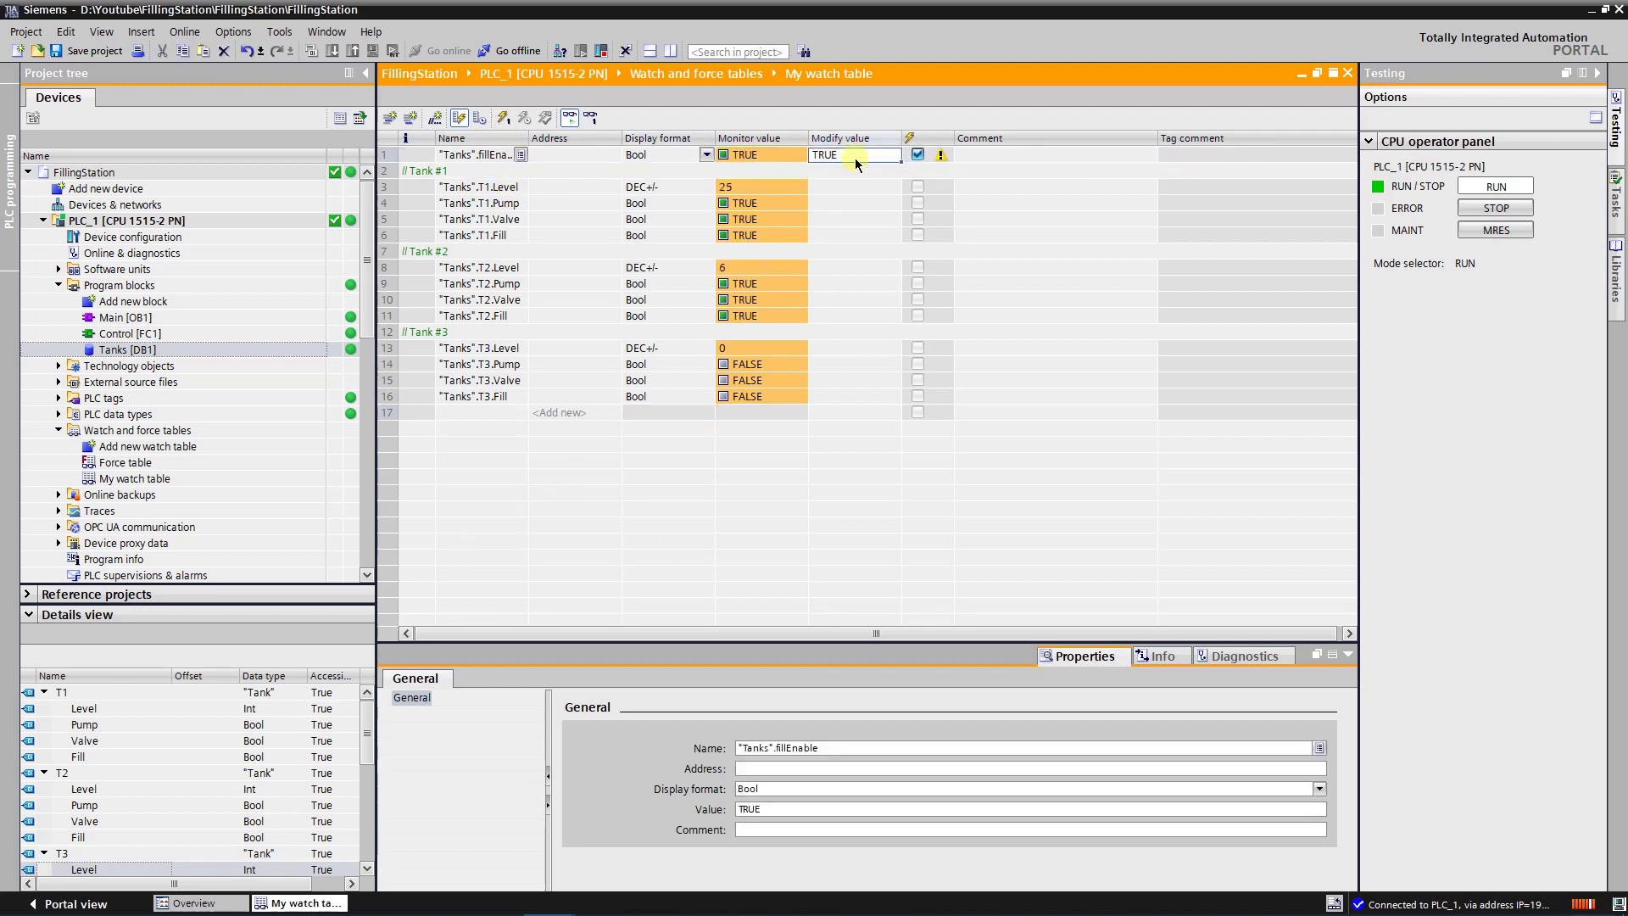
type("false")
key("Return")
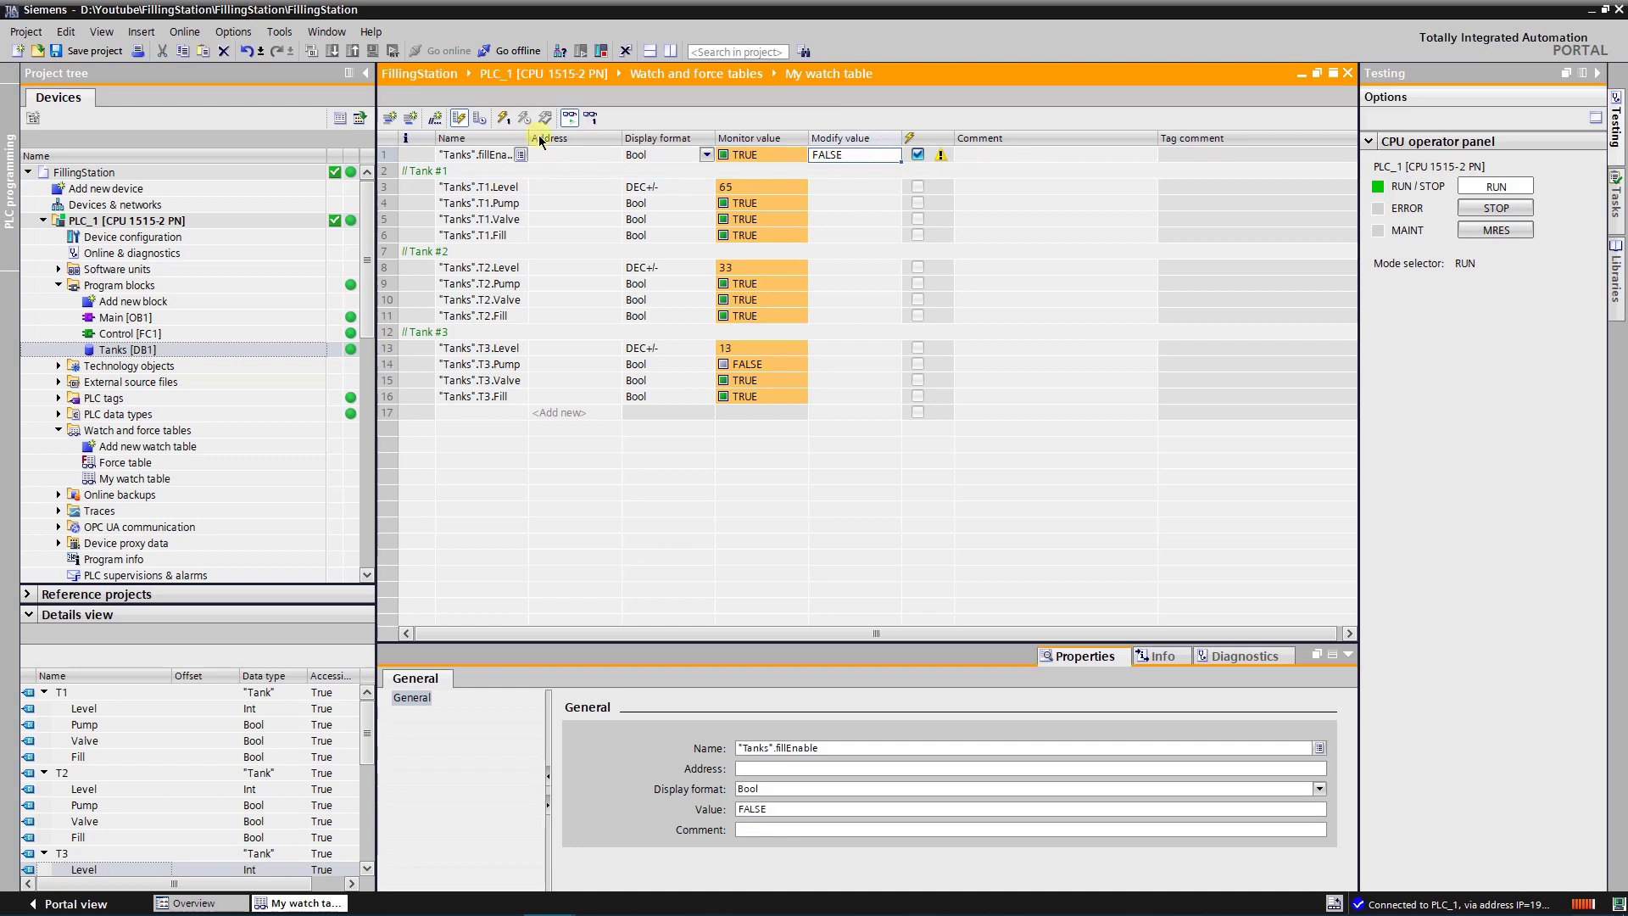
left_click(504, 117)
type("true")
key("Return")
left_click(504, 118)
Set fillEnable to 1 through the right-click Modify menu, applying the modify value.
right_click(775, 154)
mouse_move(932, 161)
left_click(1045, 176)
right_click(784, 154)
mouse_move(848, 161)
left_click(1049, 180)
right_click(786, 156)
left_click(1048, 195)
Write FALSE to fillEnable immediately, then exclude it from the values to modify.
left_click(848, 154)
type("FALSE")
right_click(765, 156)
mouse_move(950, 164)
left_click(1027, 193)
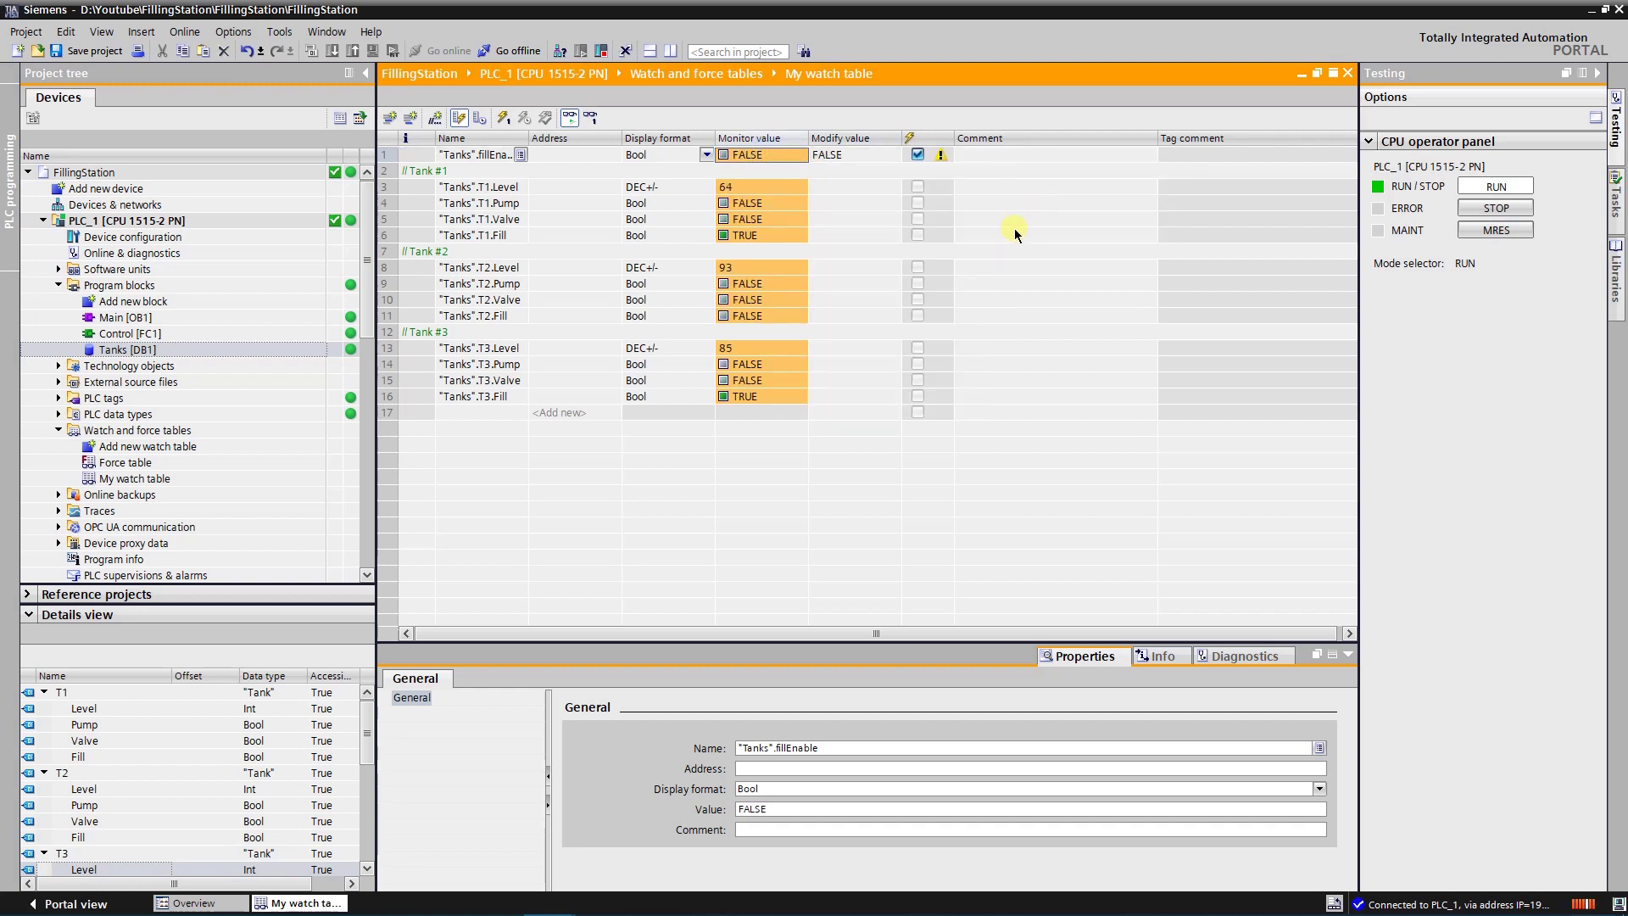
left_click(917, 155)
Modify T1.Level, T3.Level and T2.Level to 0, then exclude all three from modifying.
right_click(729, 187)
mouse_move(890, 195)
left_click(987, 193)
right_click(736, 348)
mouse_move(890, 354)
left_click(996, 353)
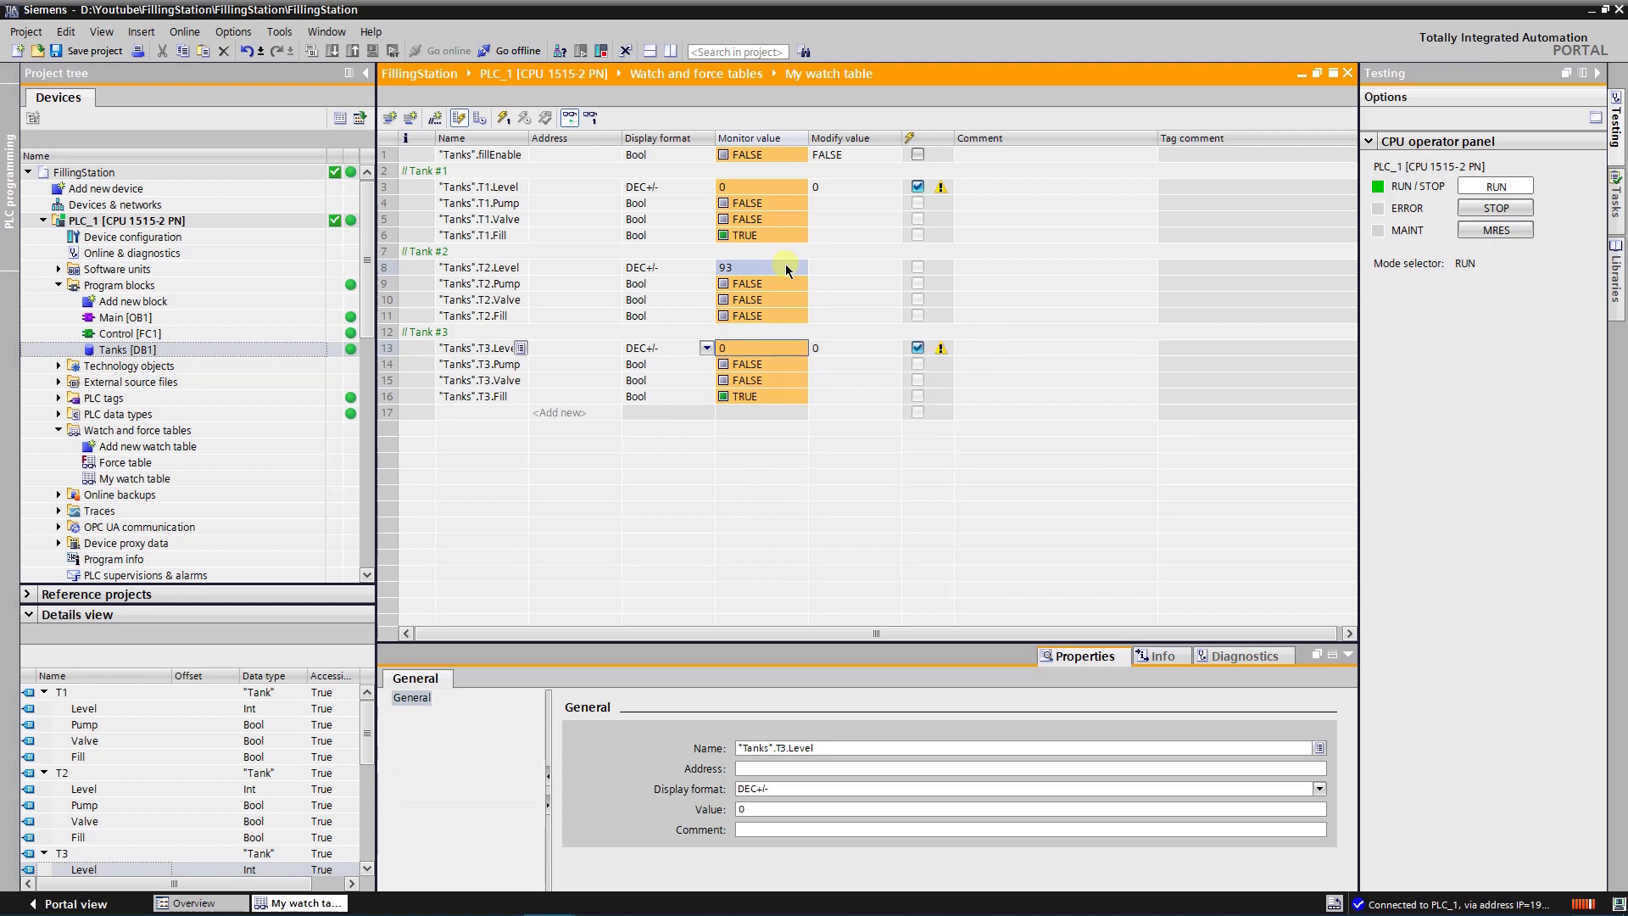
right_click(781, 266)
mouse_move(891, 274)
left_click(997, 272)
left_click(917, 187)
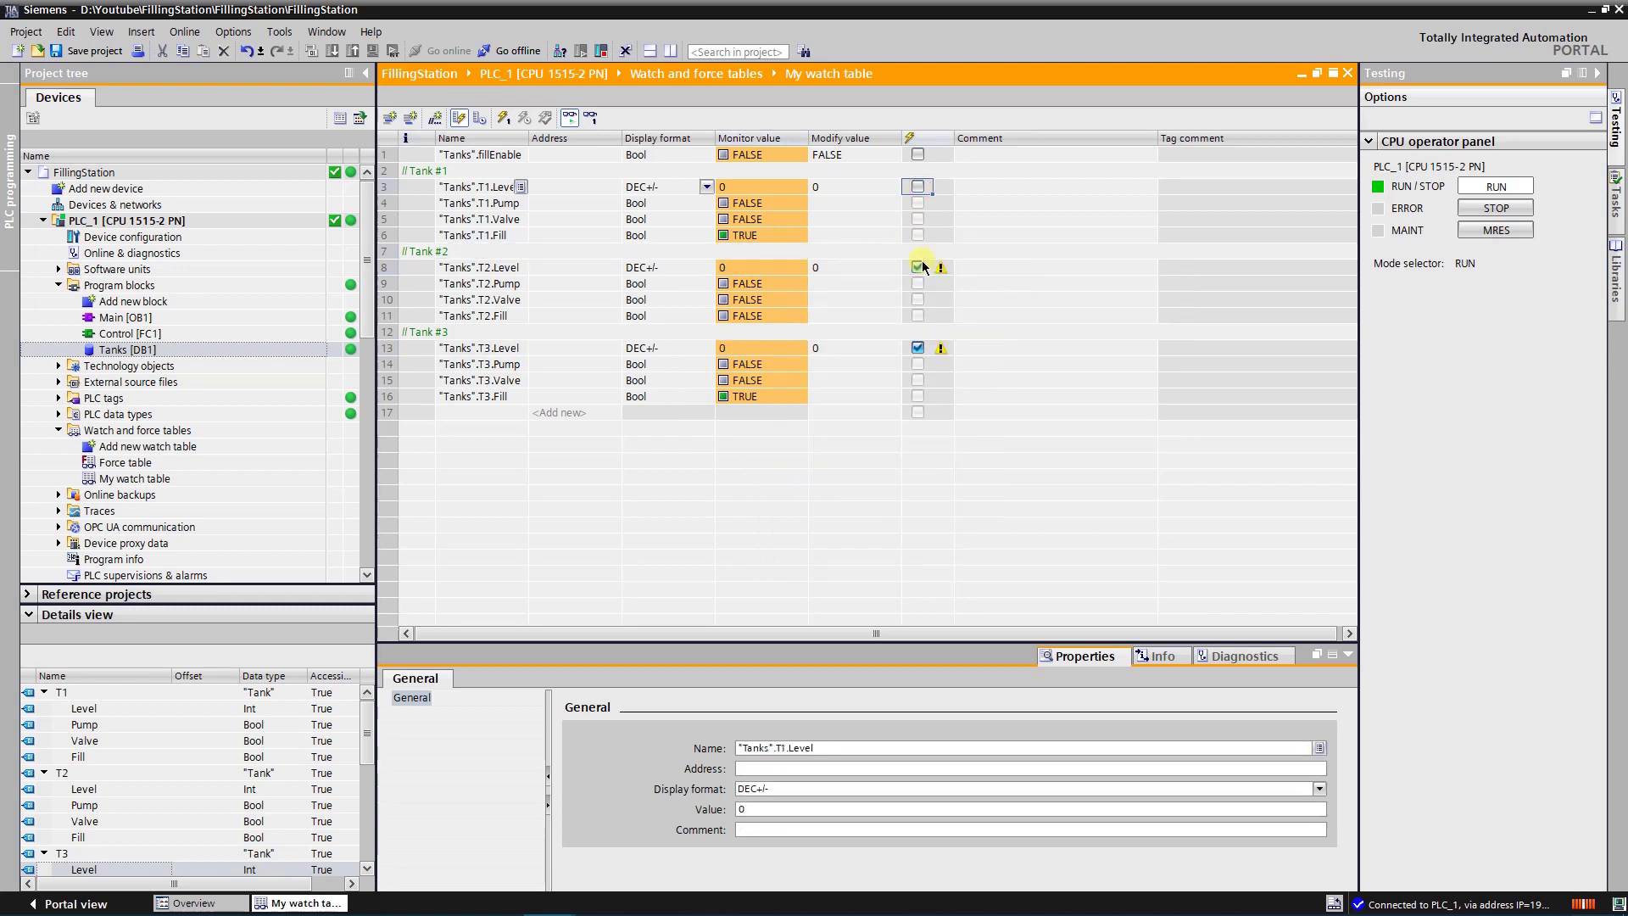
left_click(917, 267)
left_click(918, 348)
Switch fillEnable to TRUE and back to 0, excluding it from modifying each time.
right_click(768, 156)
mouse_move(890, 161)
left_click(996, 178)
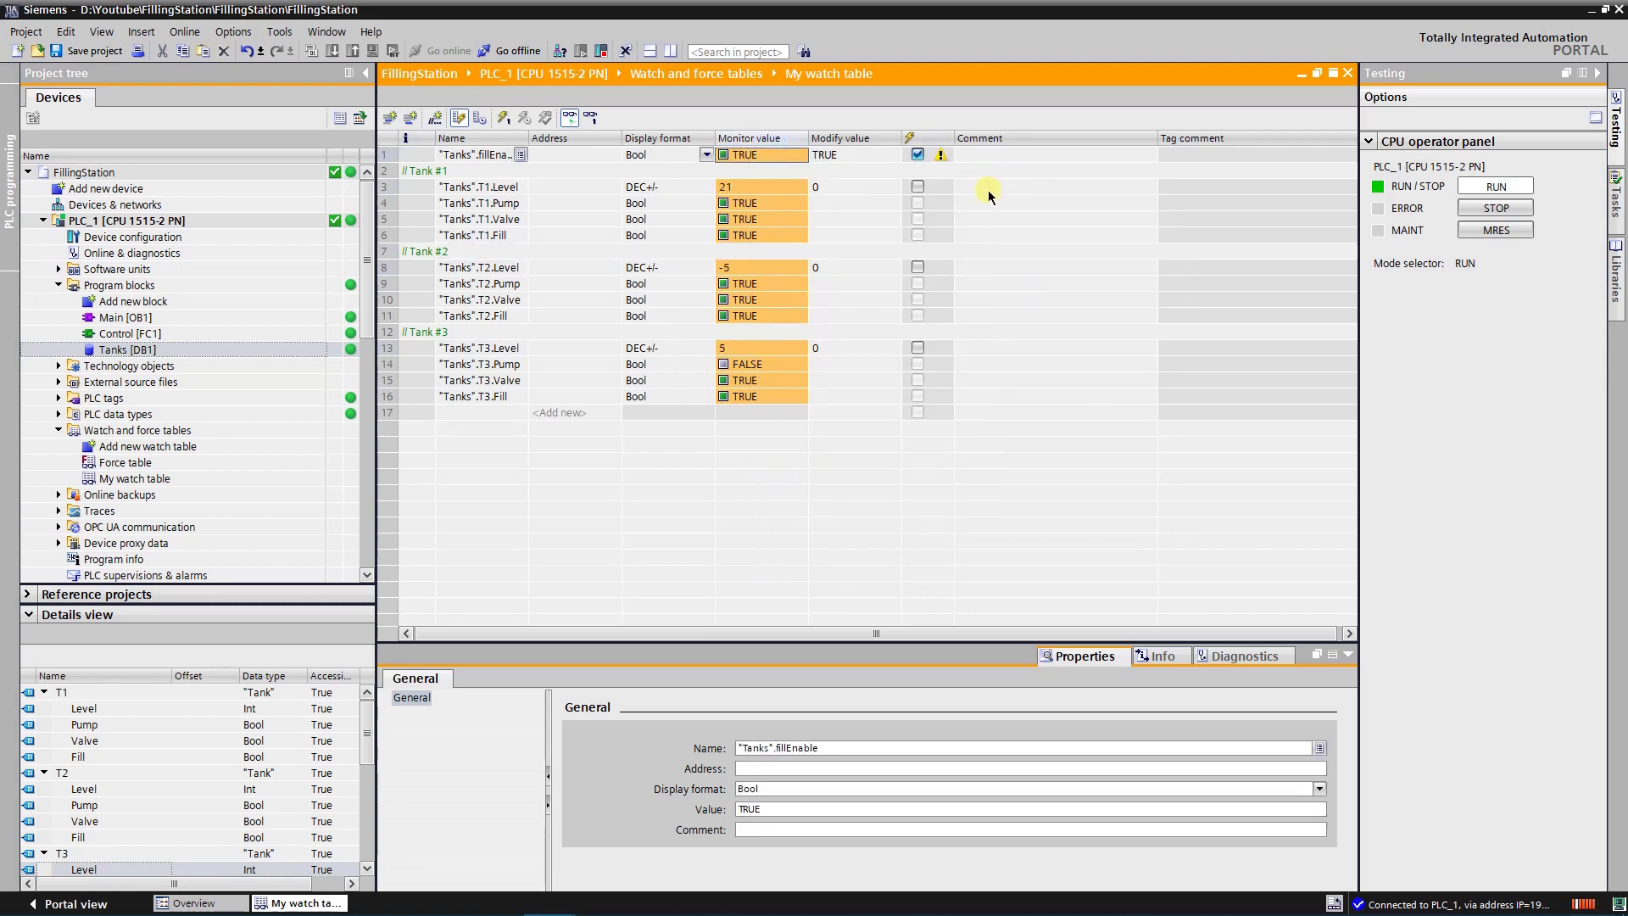
left_click(917, 154)
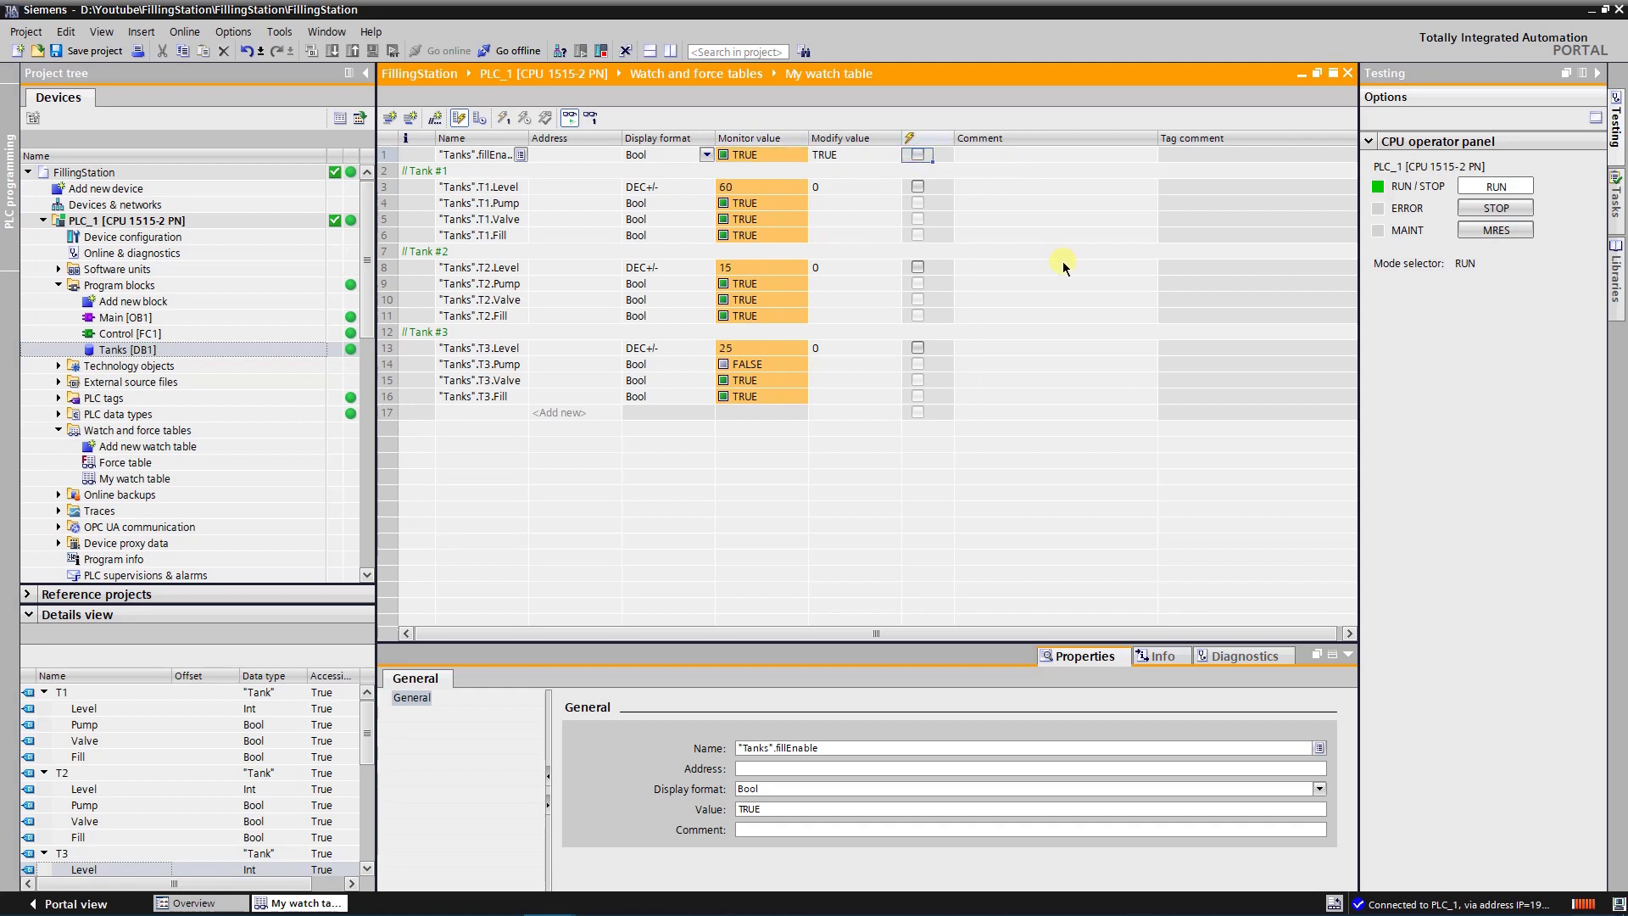
right_click(763, 153)
mouse_move(848, 159)
left_click(996, 173)
left_click(917, 154)
Write 0 to all three tank levels at once, then unmark them.
left_click(918, 187)
left_click(918, 267)
left_click(917, 347)
key("shift+F9")
left_click(918, 348)
left_click(917, 267)
left_click(917, 186)
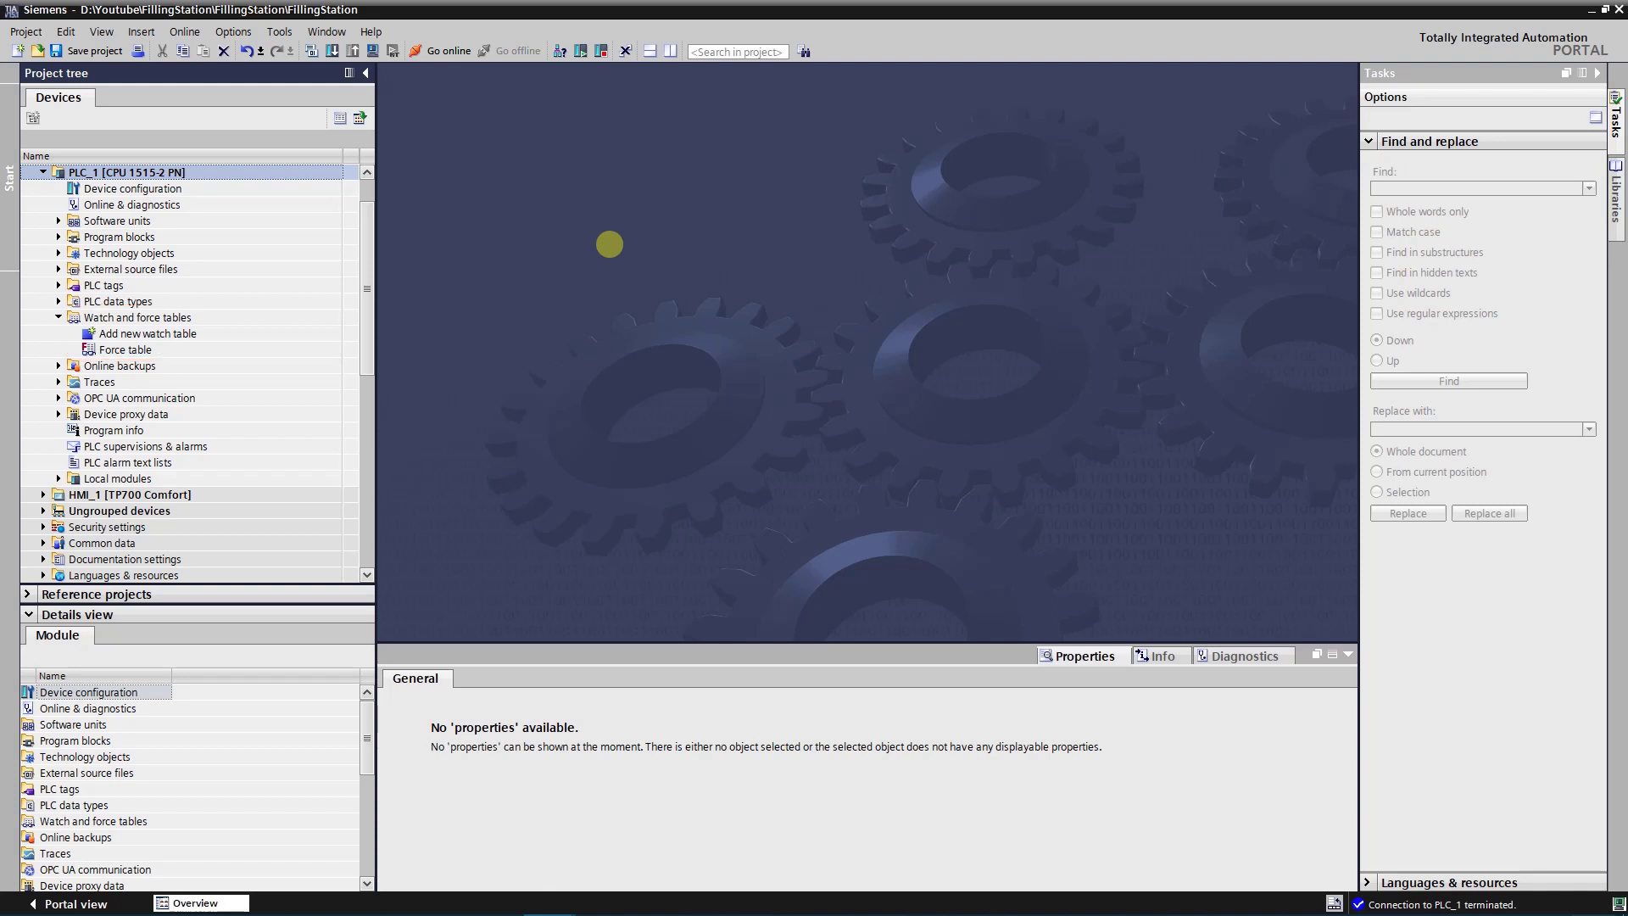
Double-click Add new watch table to create and open Watch table_1.
left_click(182, 335)
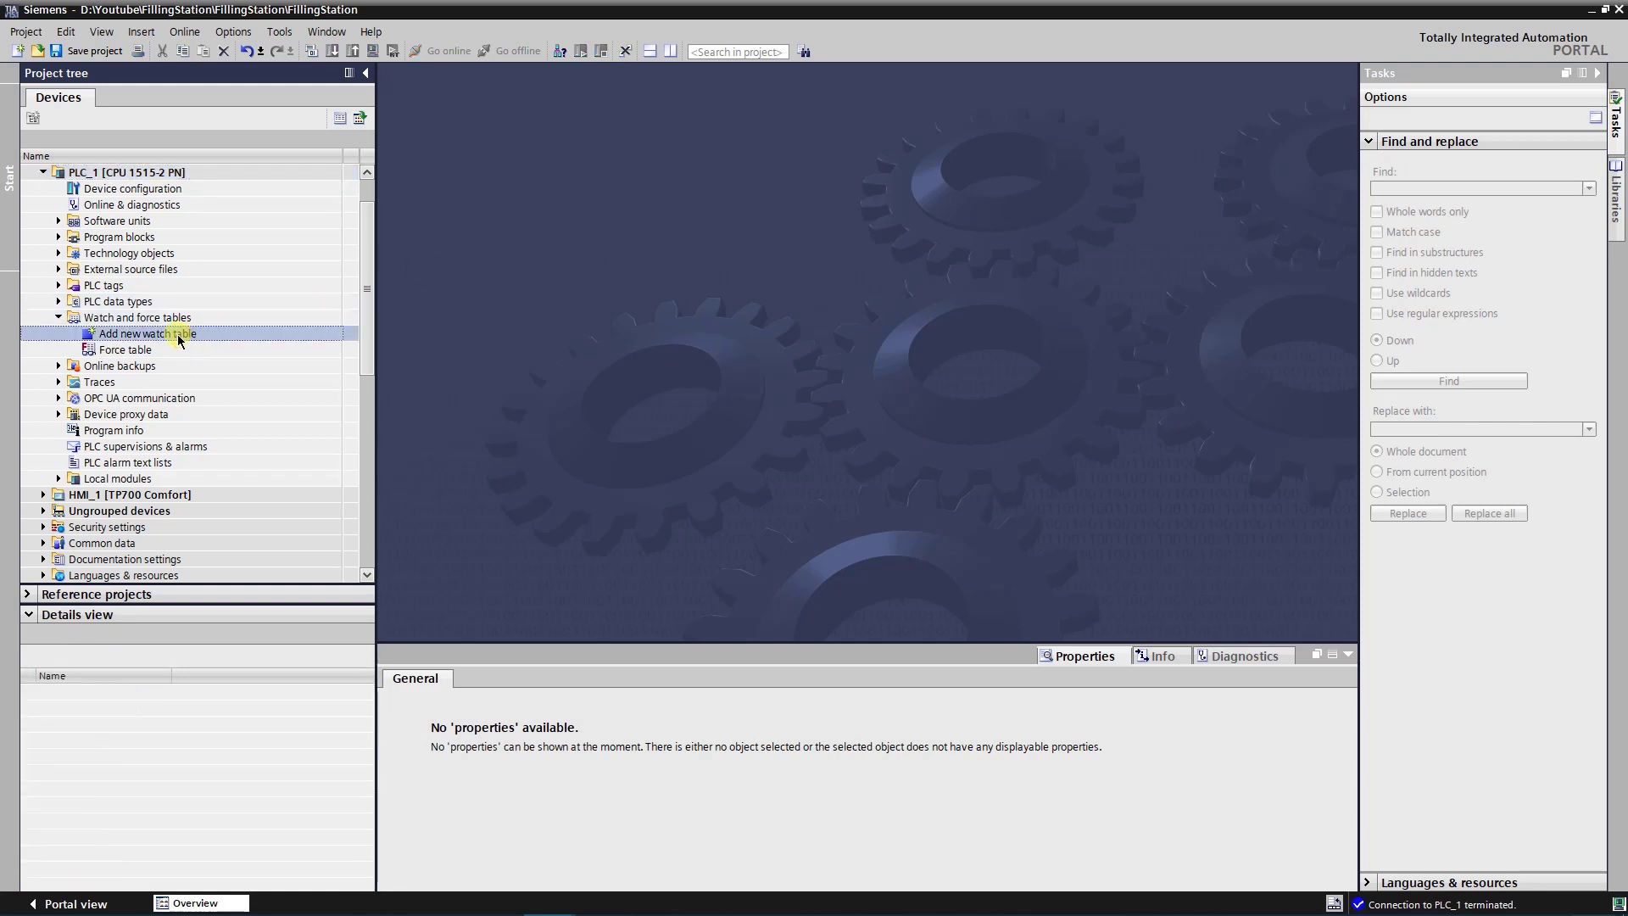
double_click(178, 335)
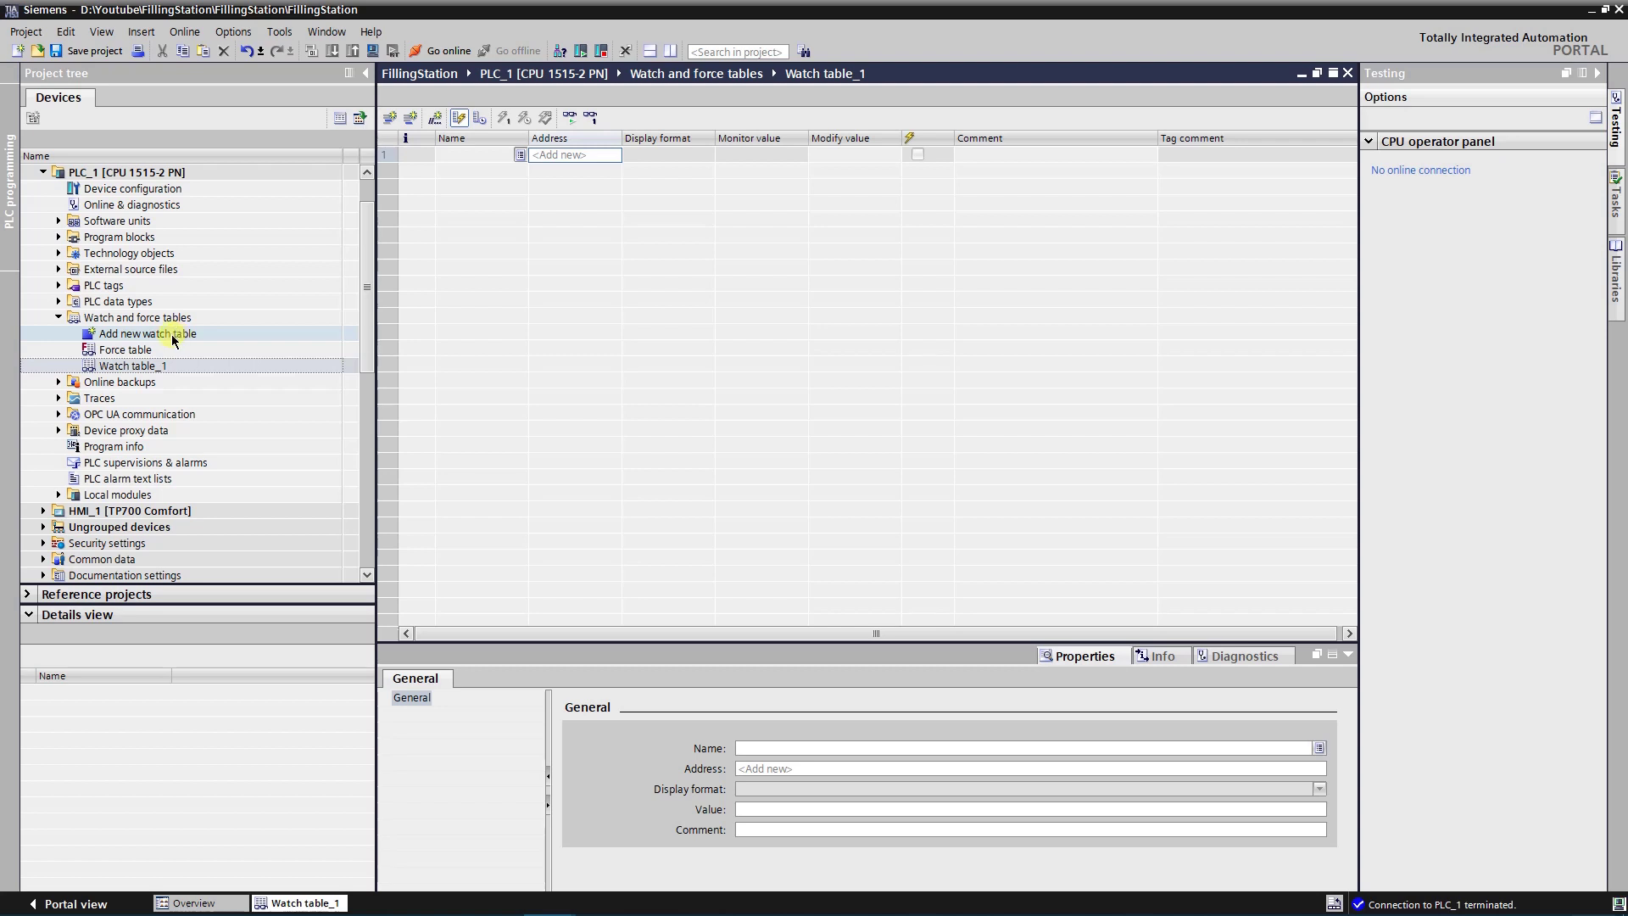
Add Watch table_2 from the watch and force tables folder's context menu.
left_click(140, 318)
right_click(142, 320)
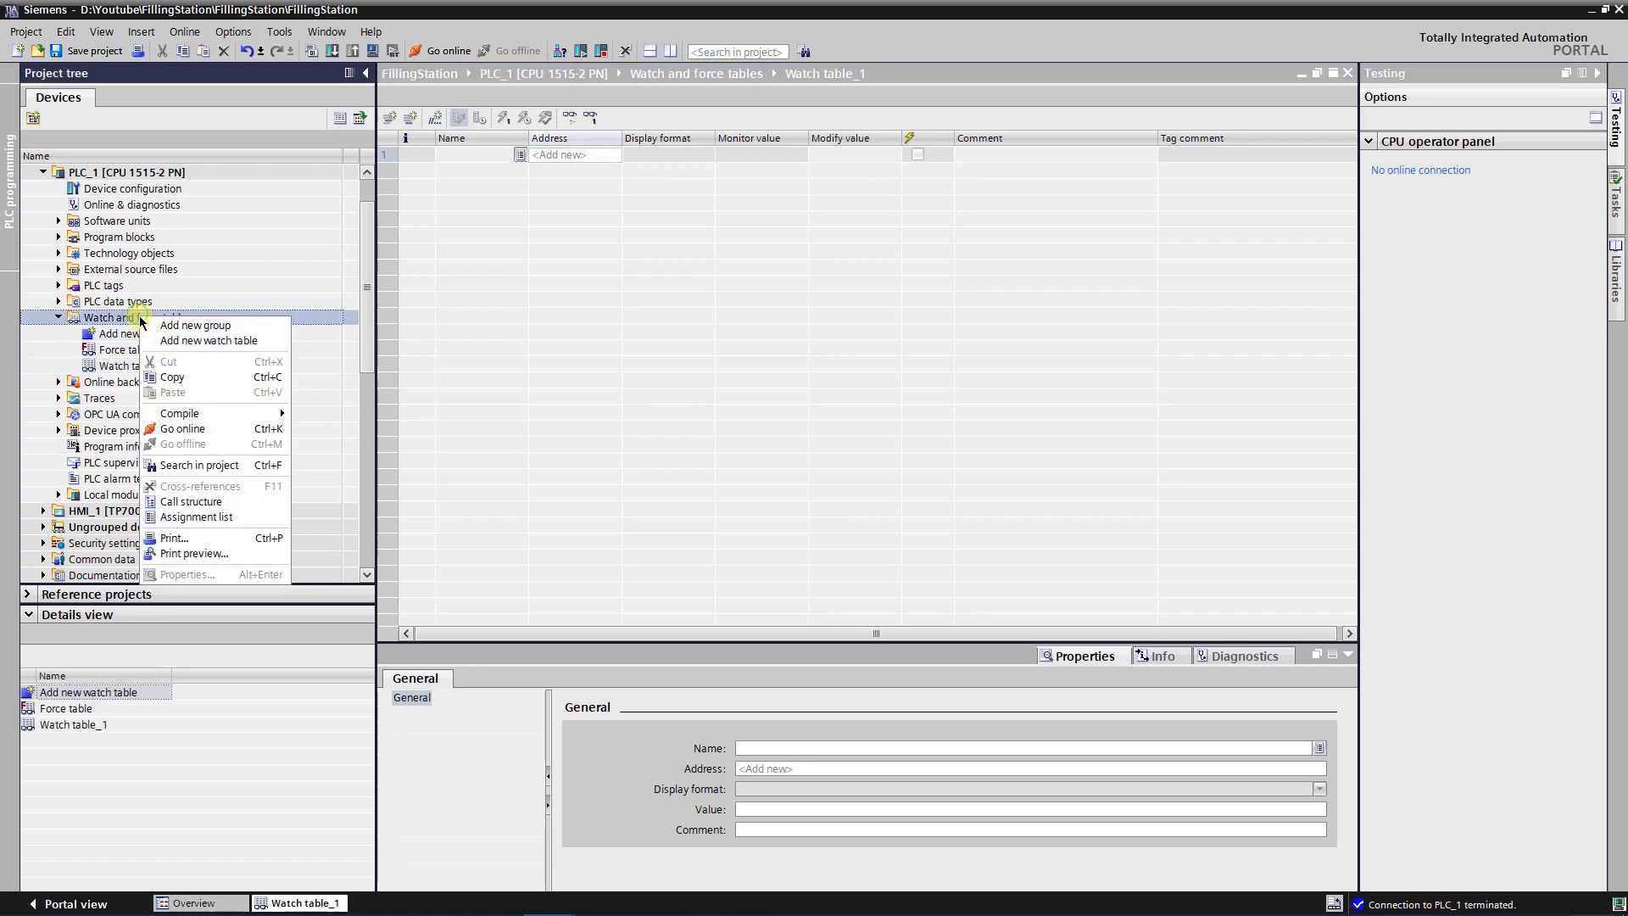
left_click(191, 339)
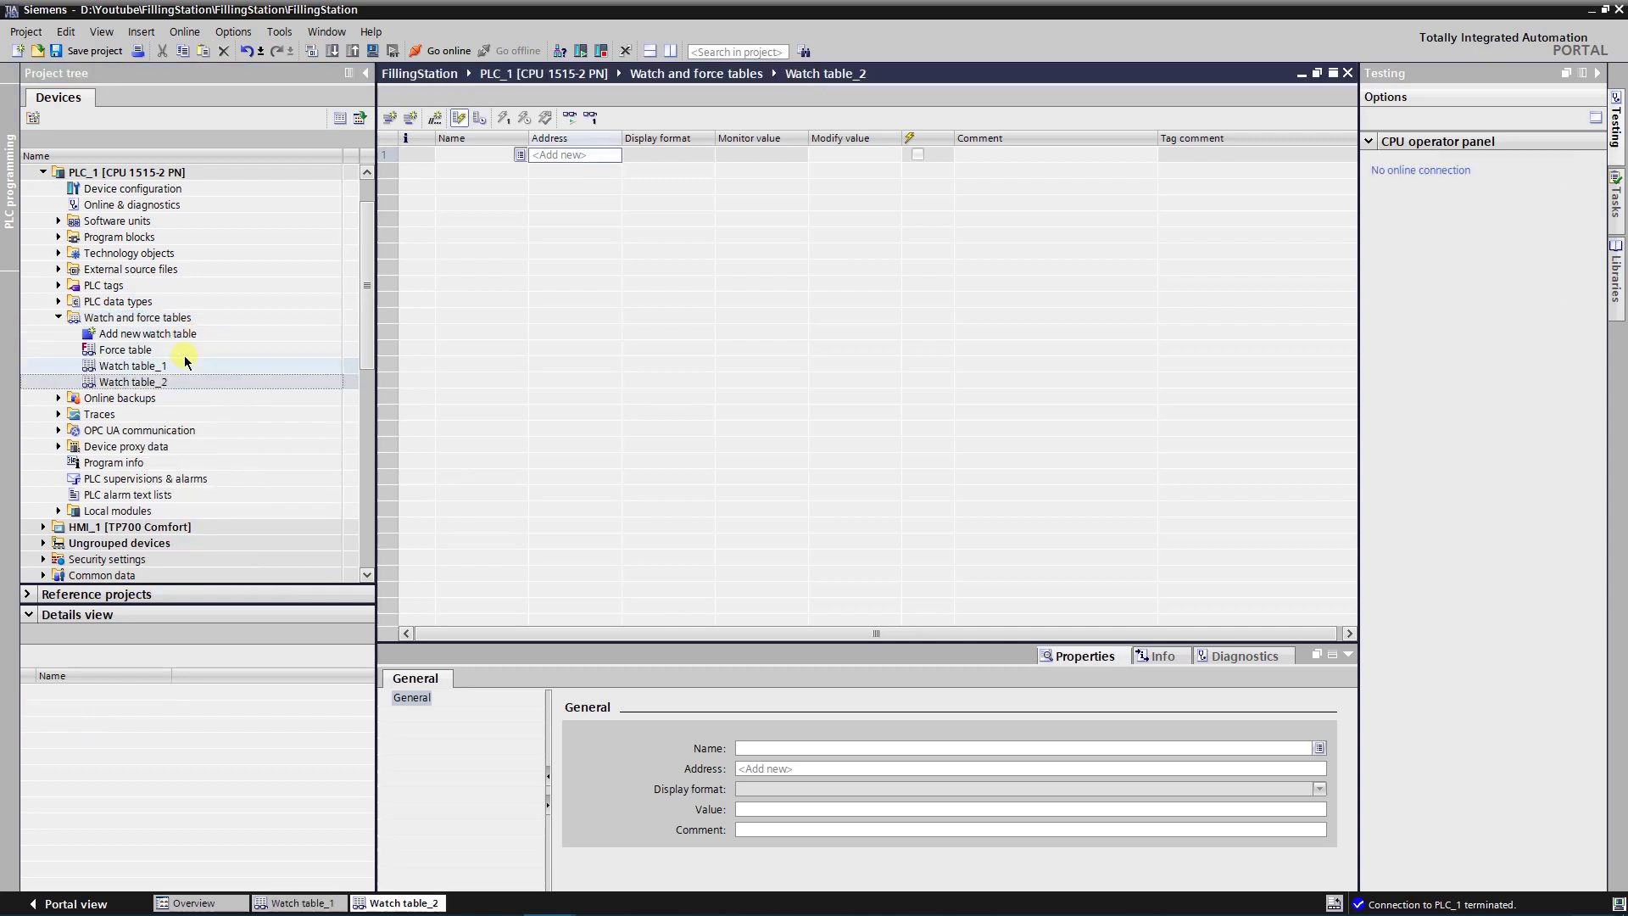
Insert Watch table_3 into the folder through the Insert menu.
left_click(136, 319)
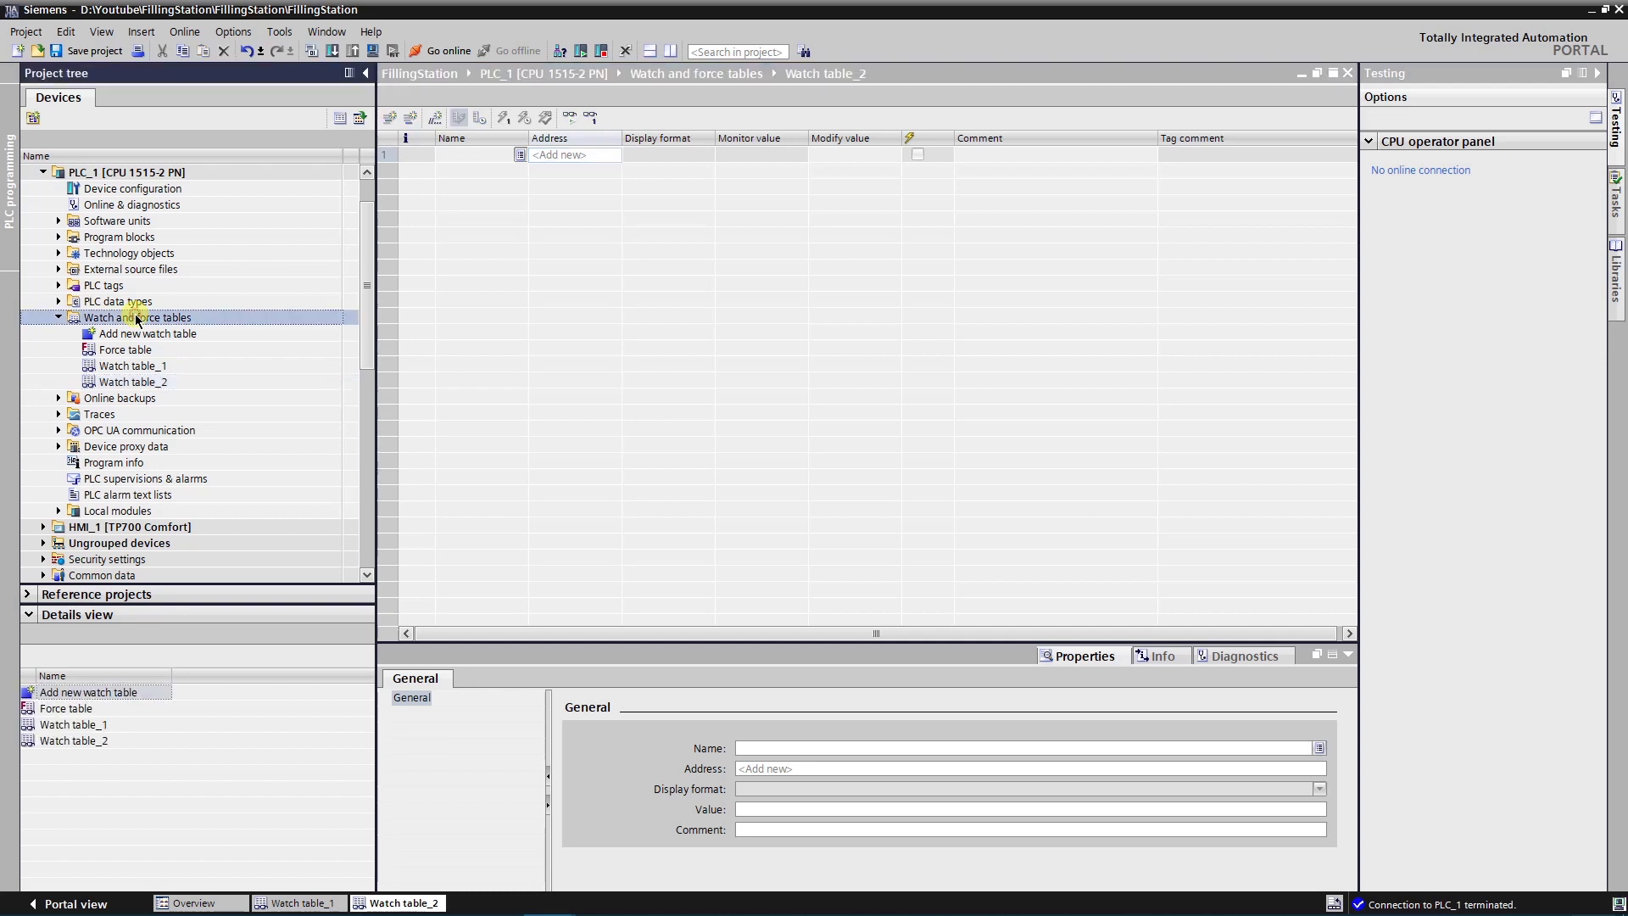
left_click(139, 32)
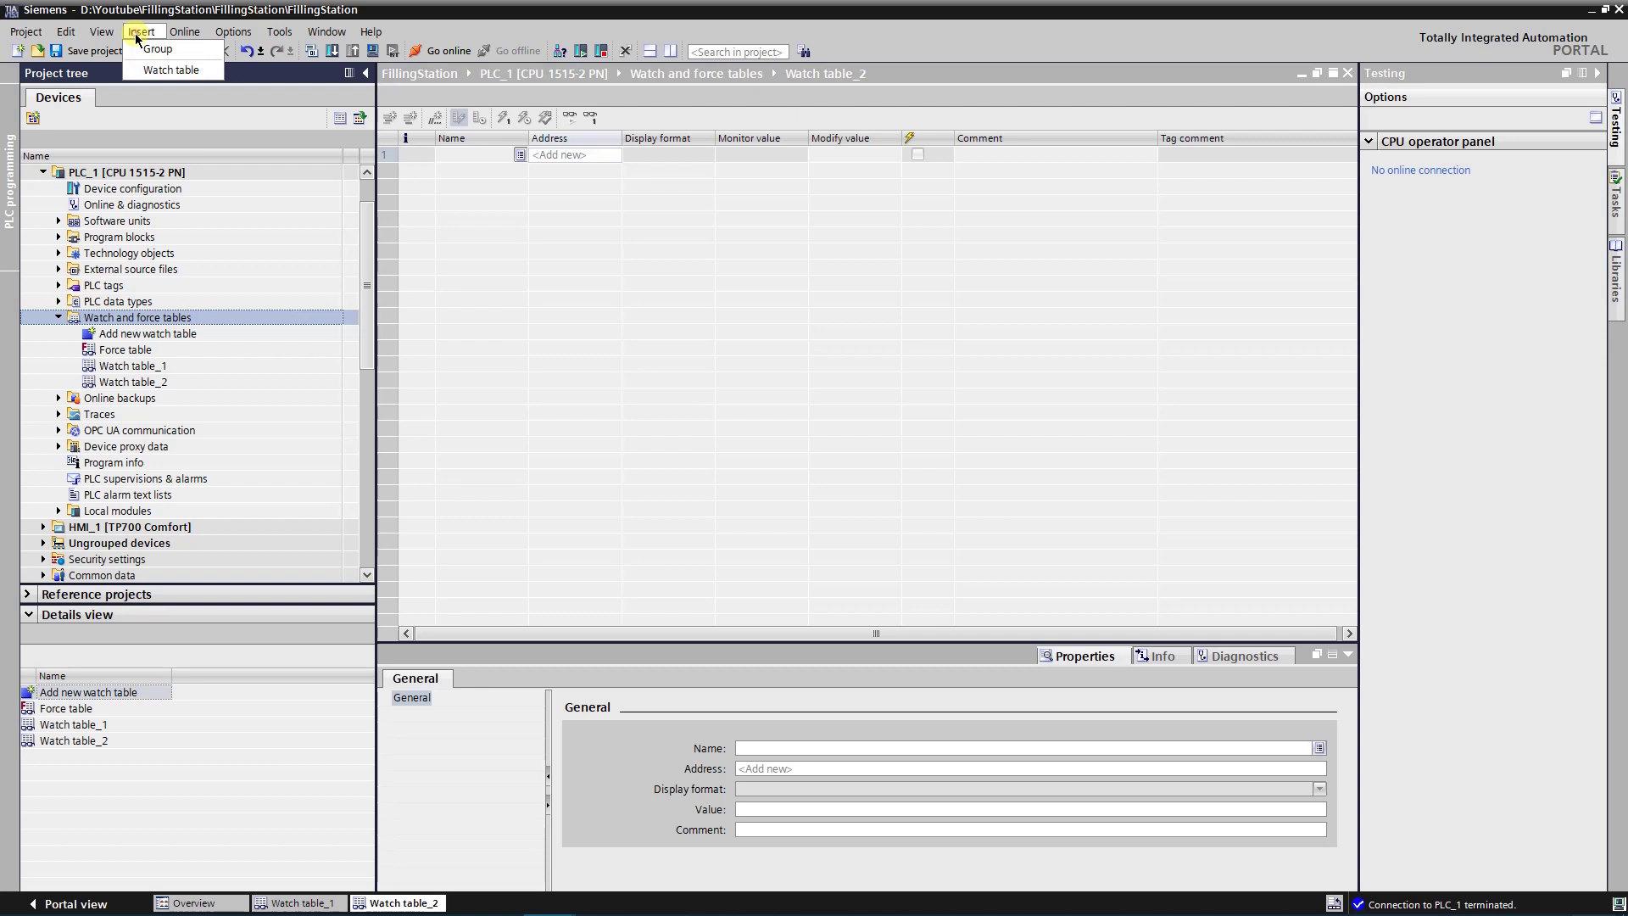
left_click(167, 73)
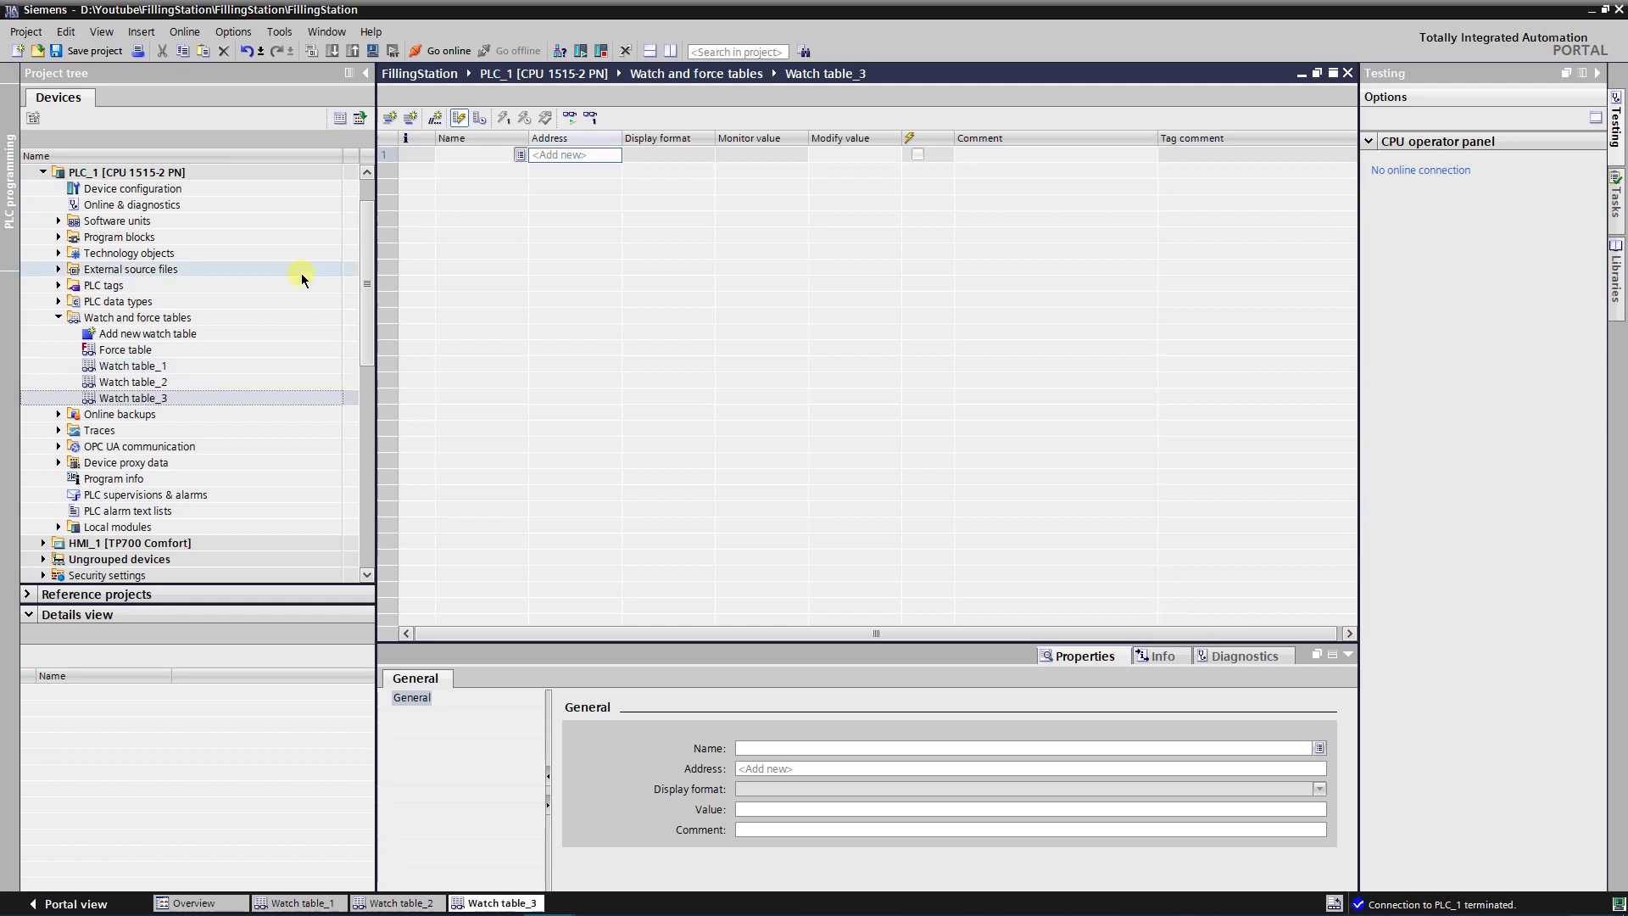
left_click(480, 119)
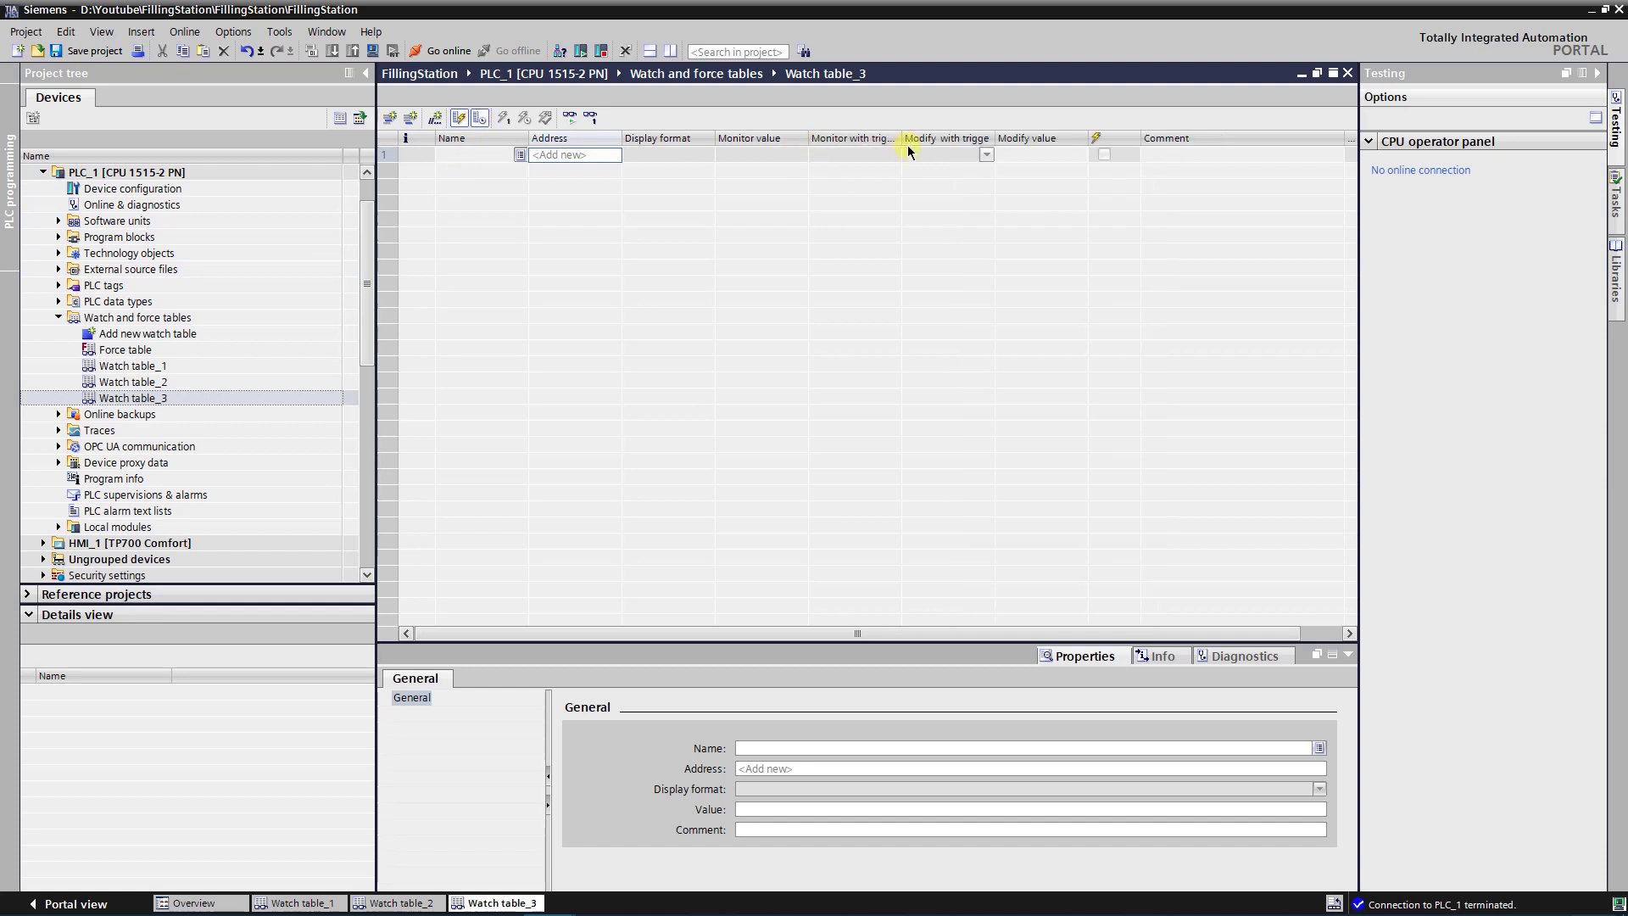
left_click_drag(901, 135, 998, 128)
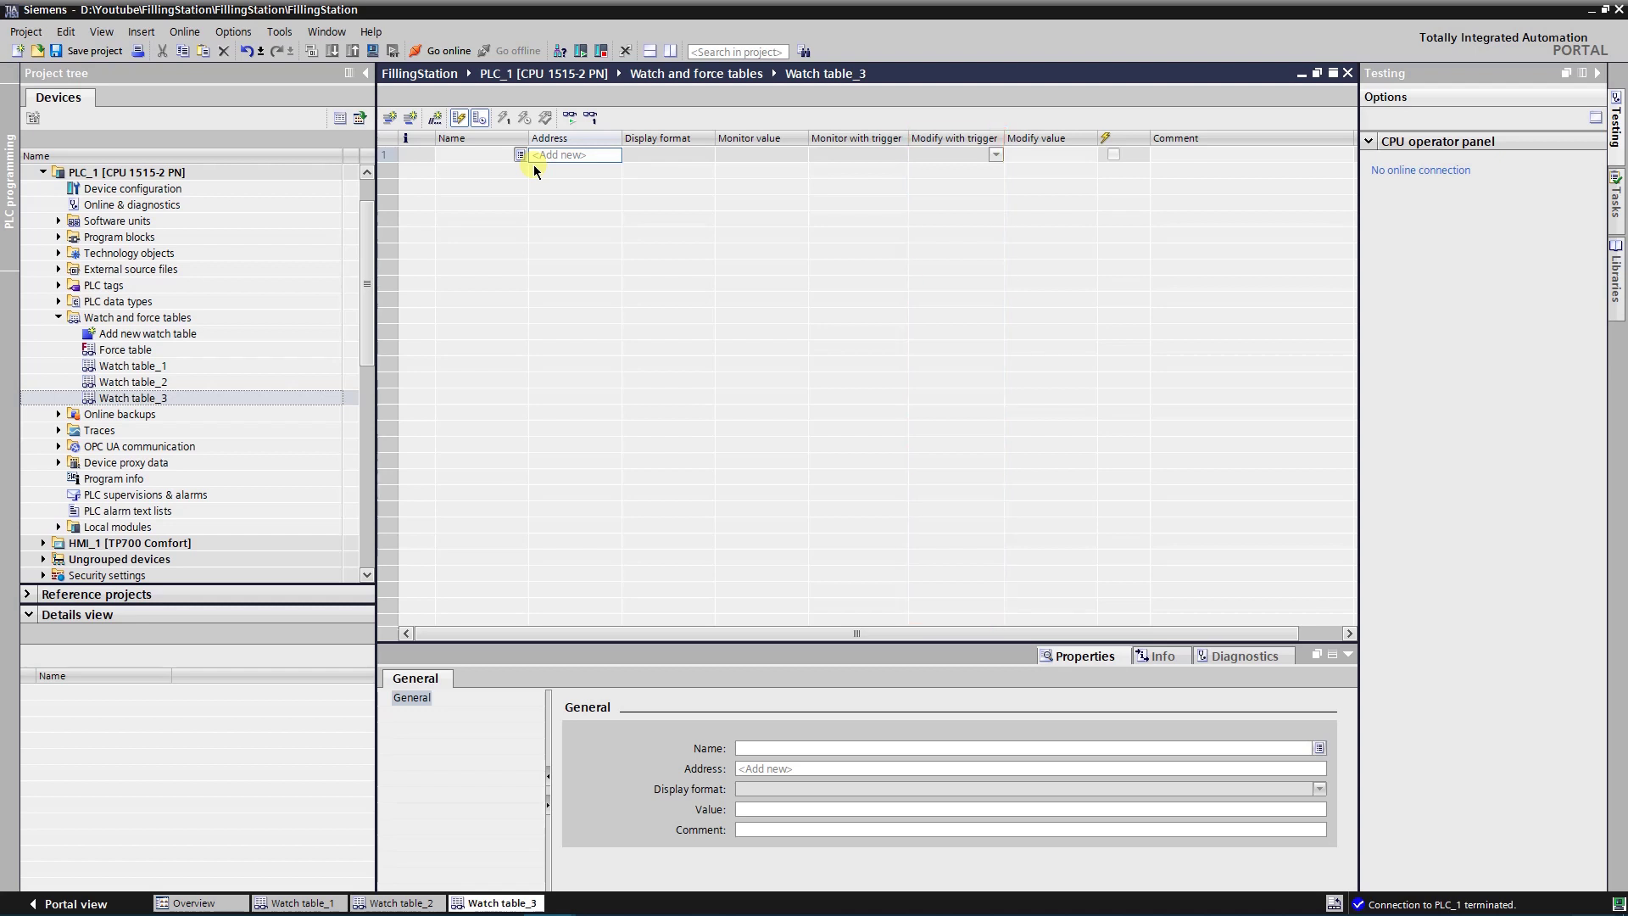
left_click(482, 118)
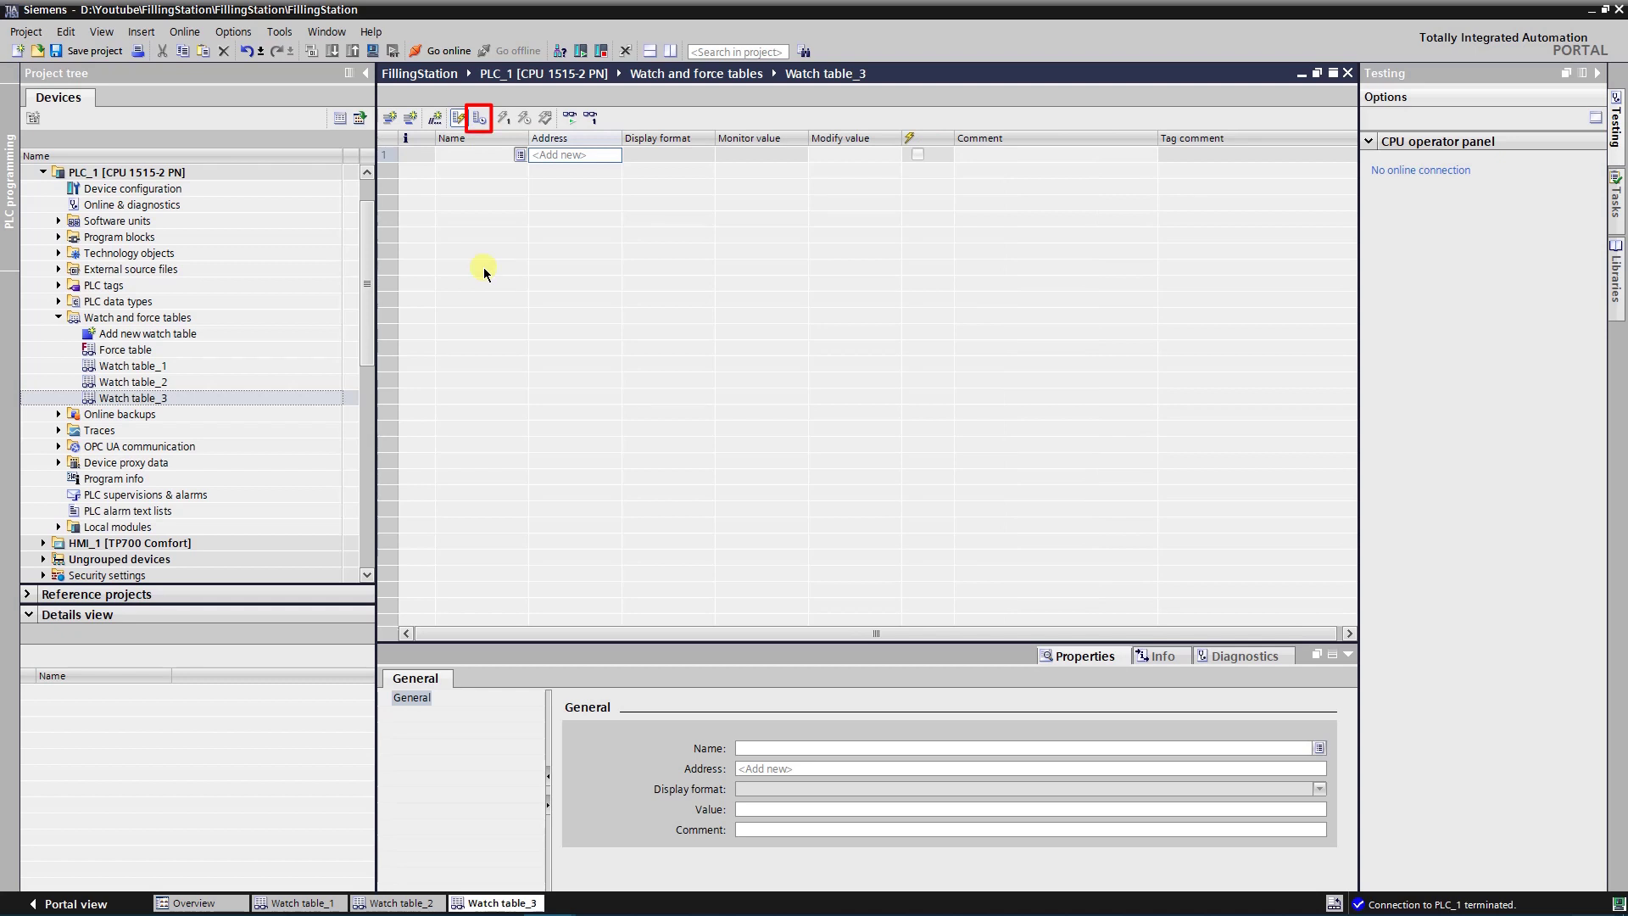
left_click(481, 119)
left_click(480, 119)
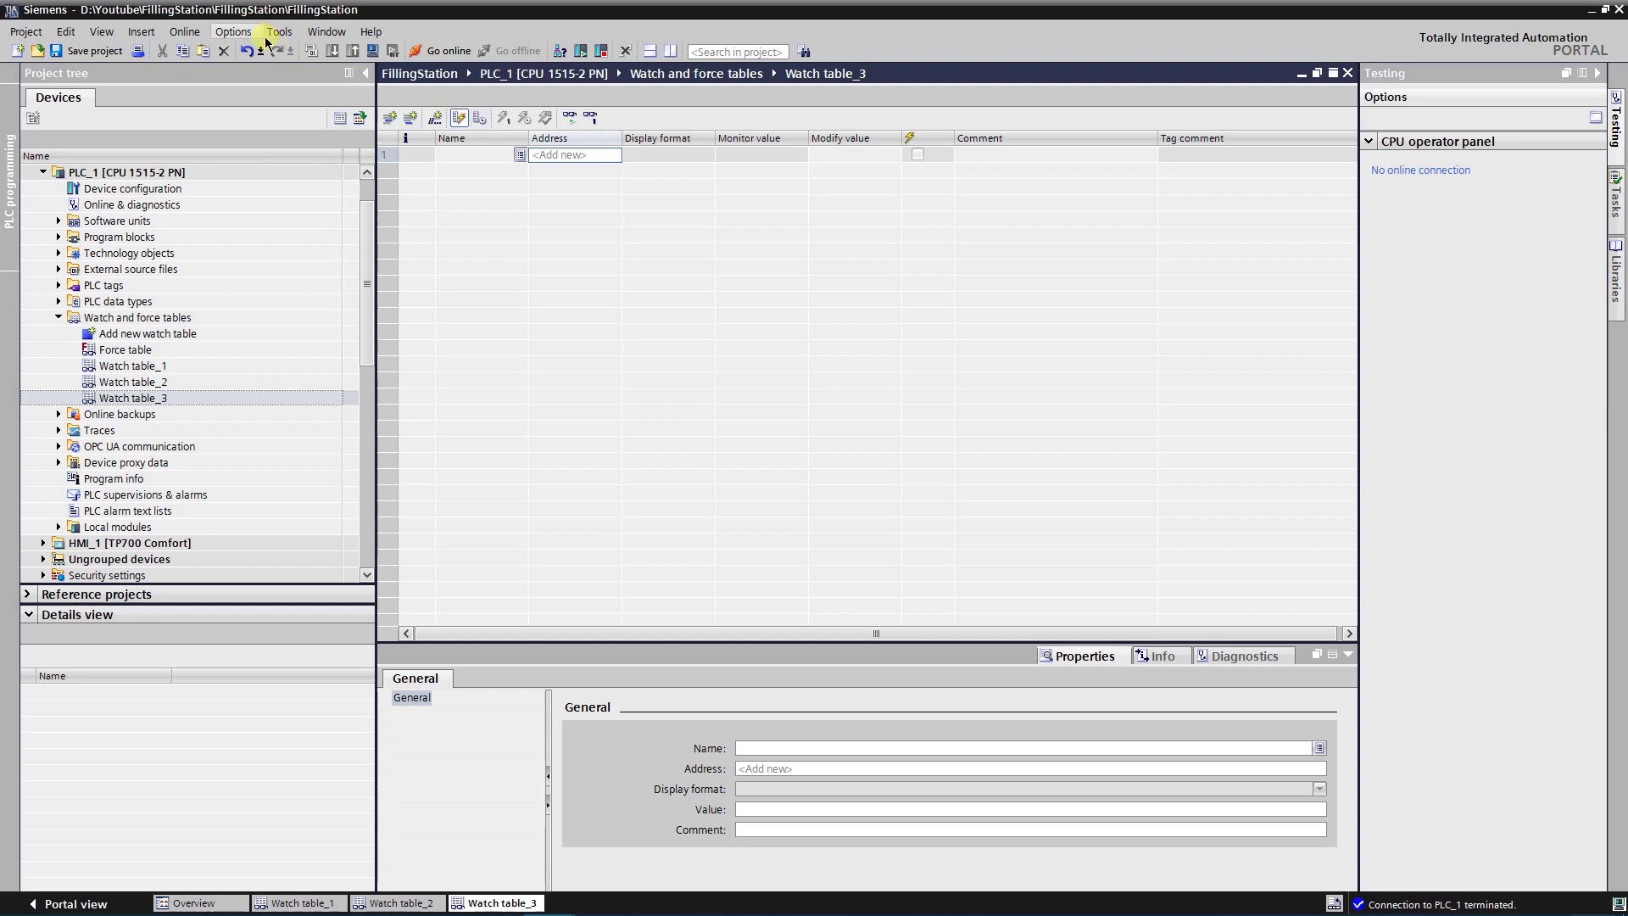
left_click(233, 32)
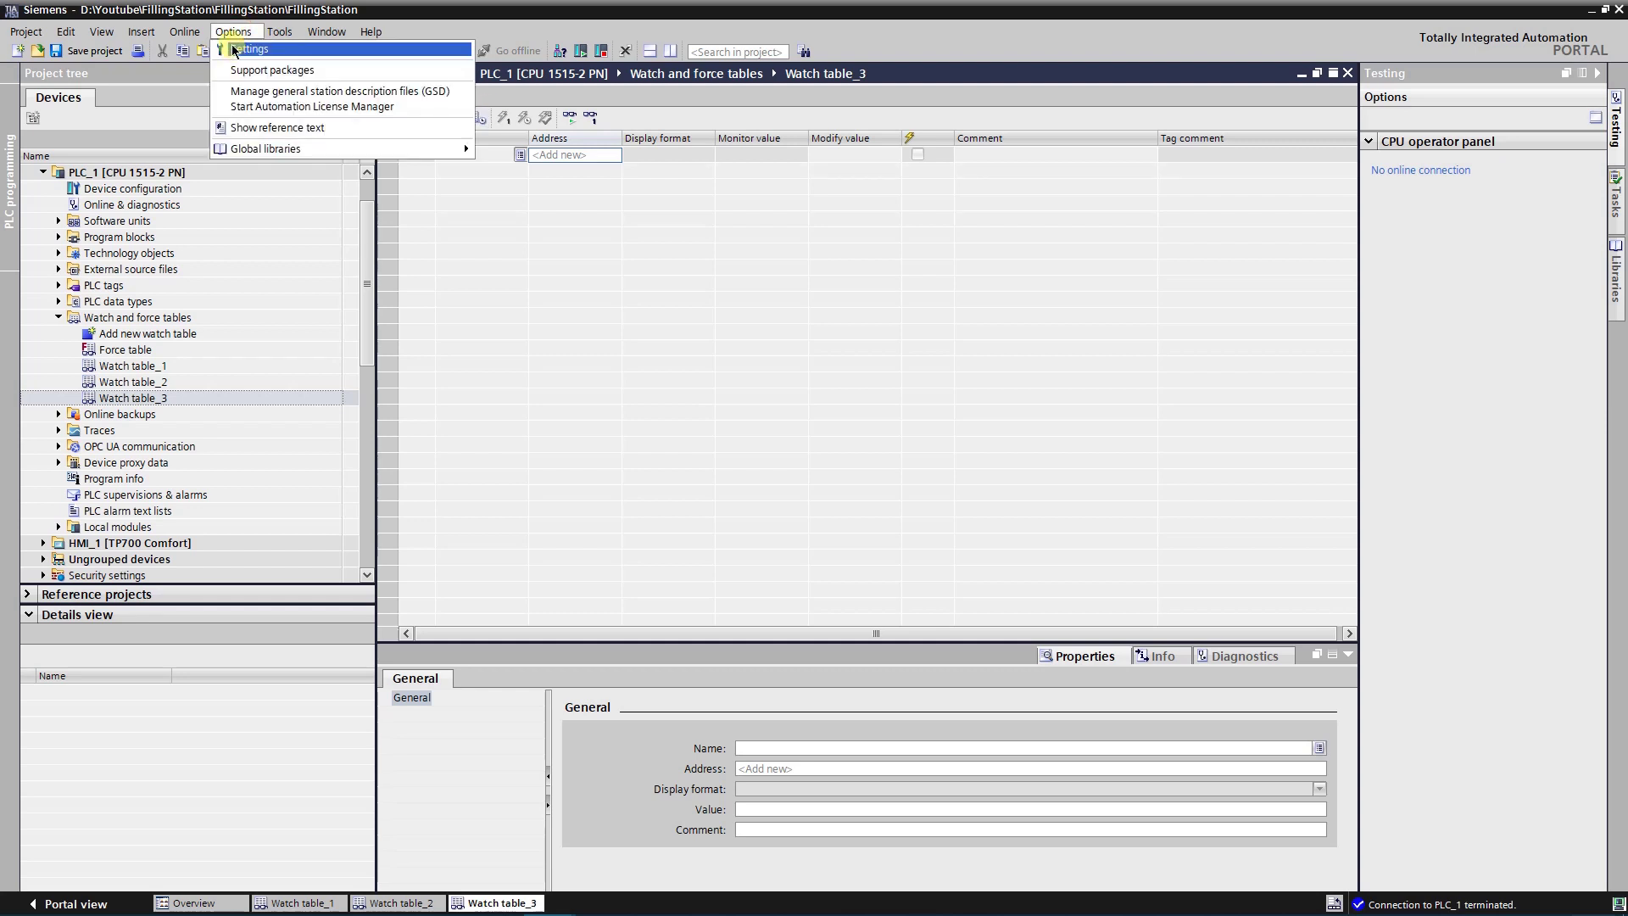
mouse_move(202, 38)
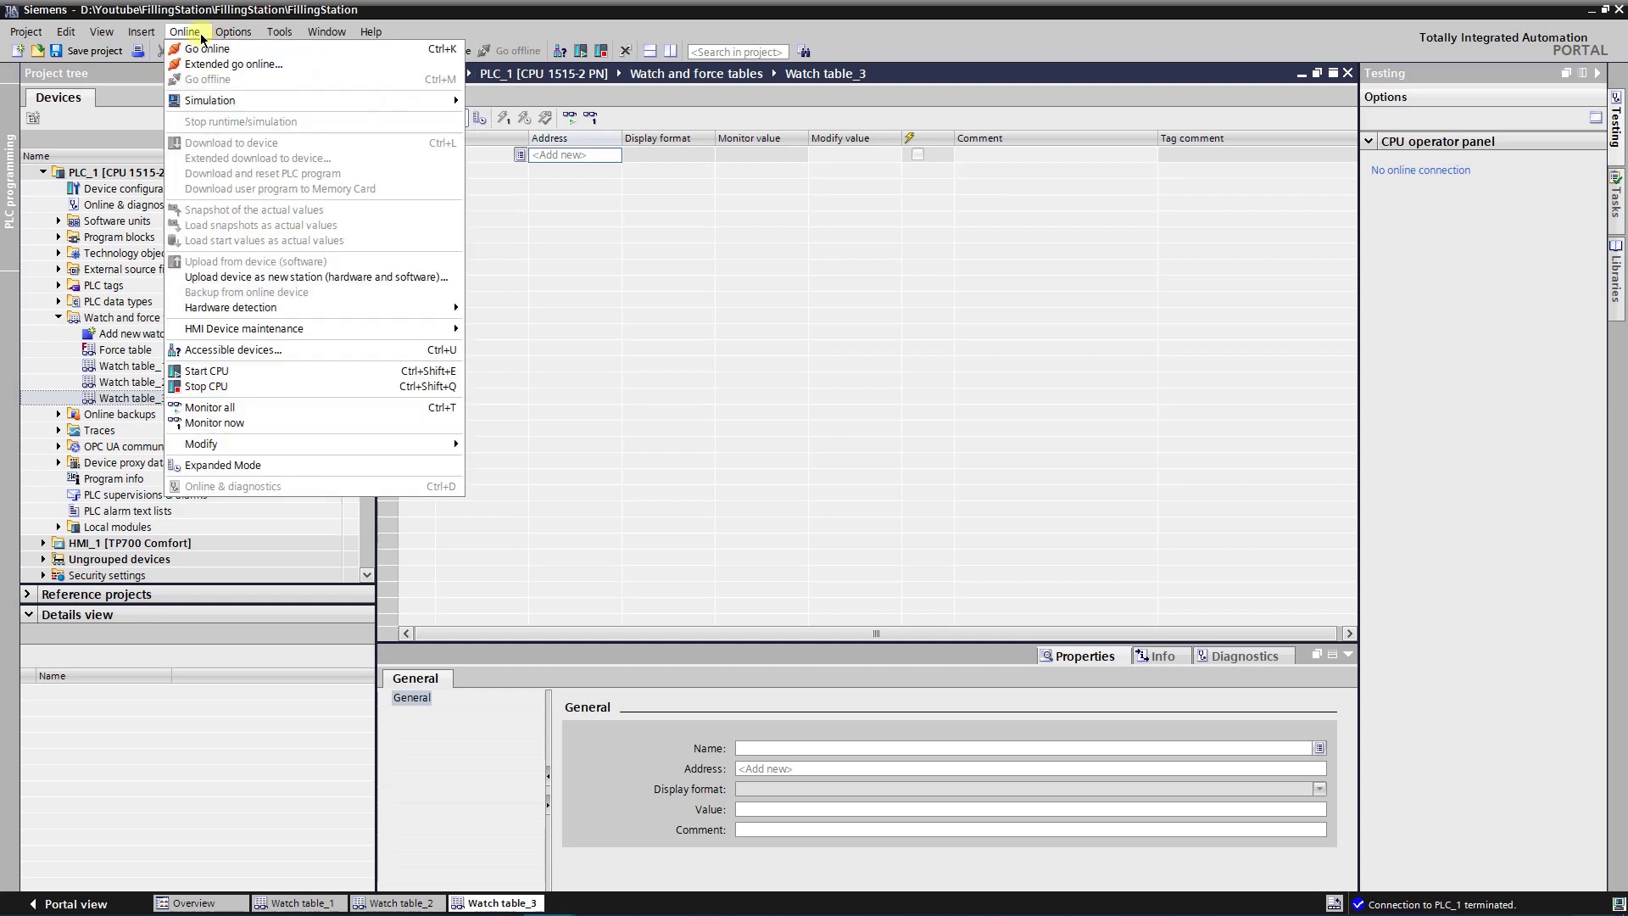
left_click(235, 466)
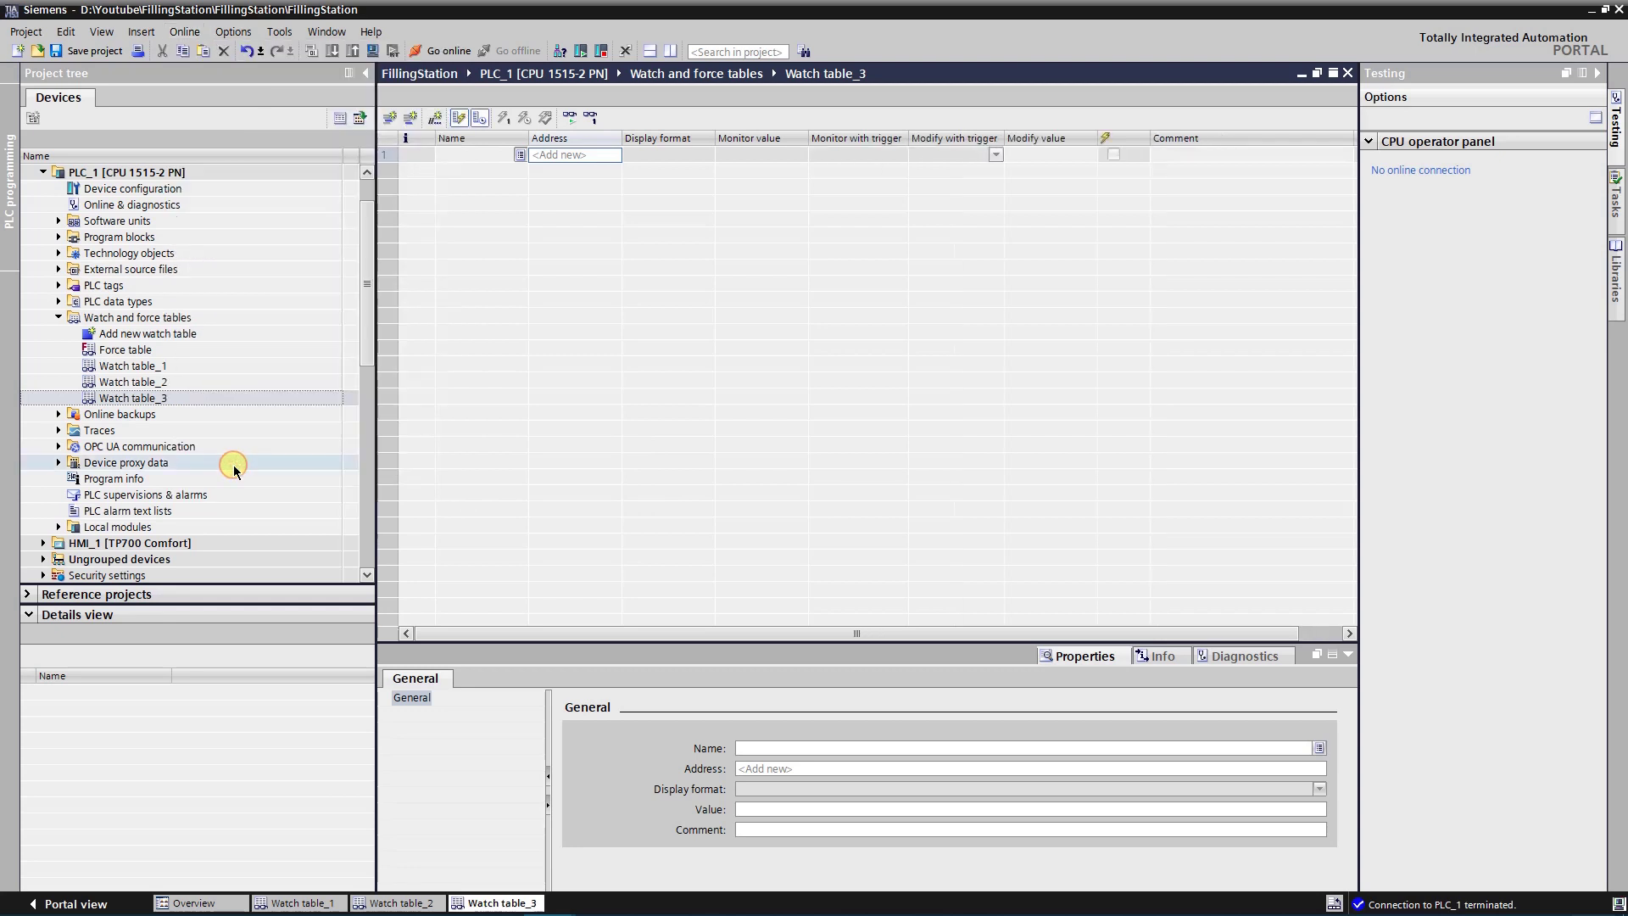
left_click(186, 32)
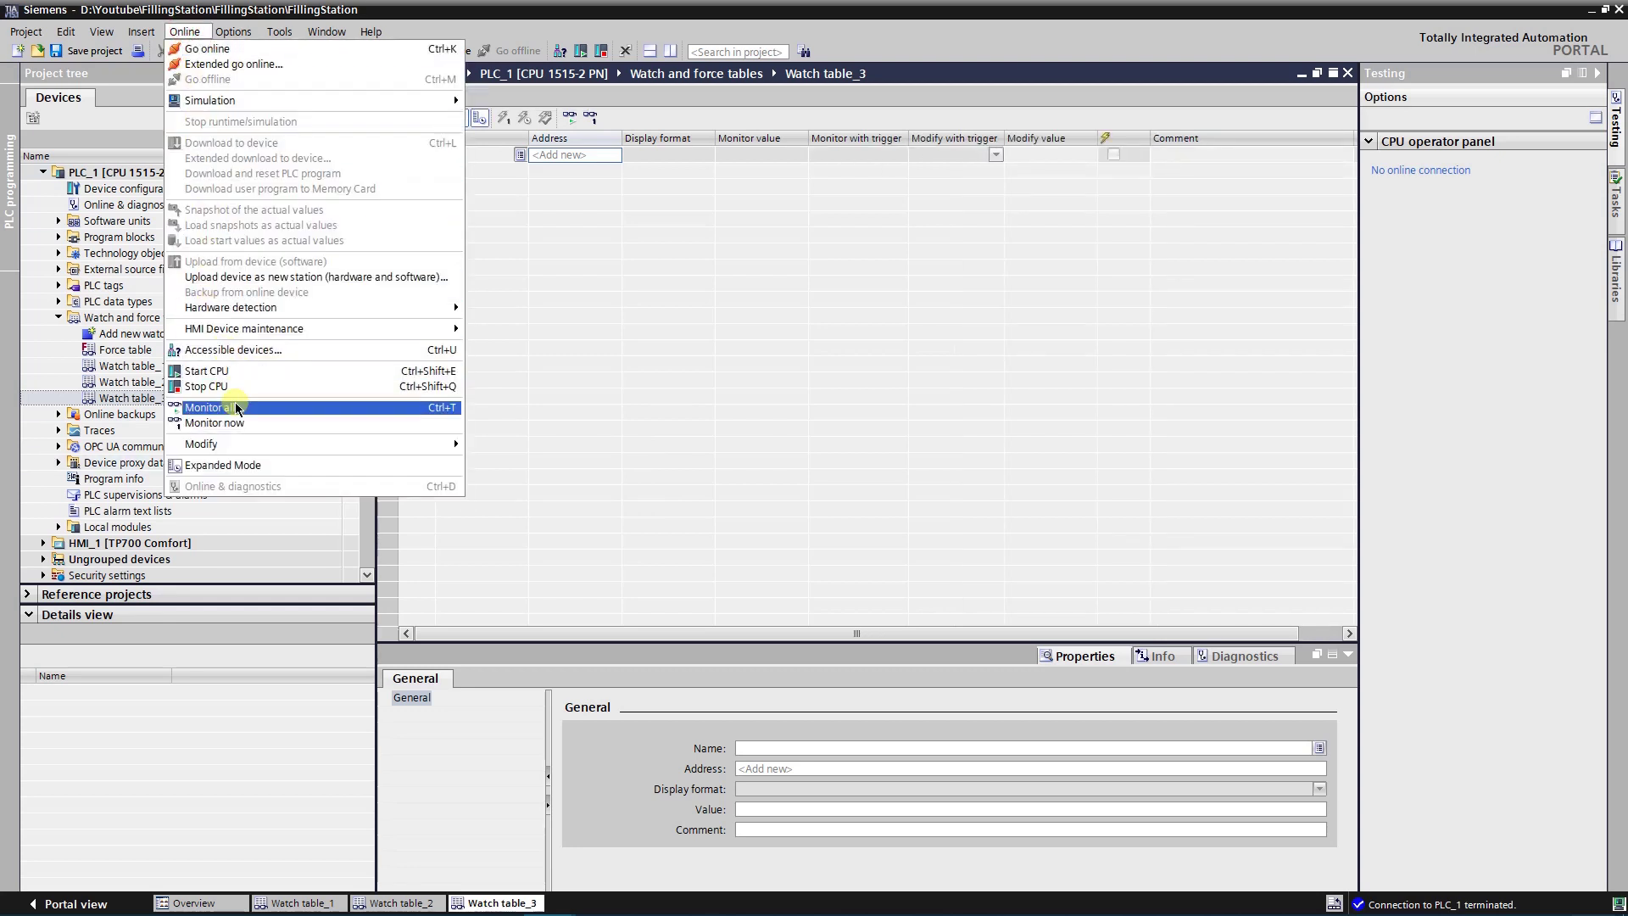
left_click(234, 465)
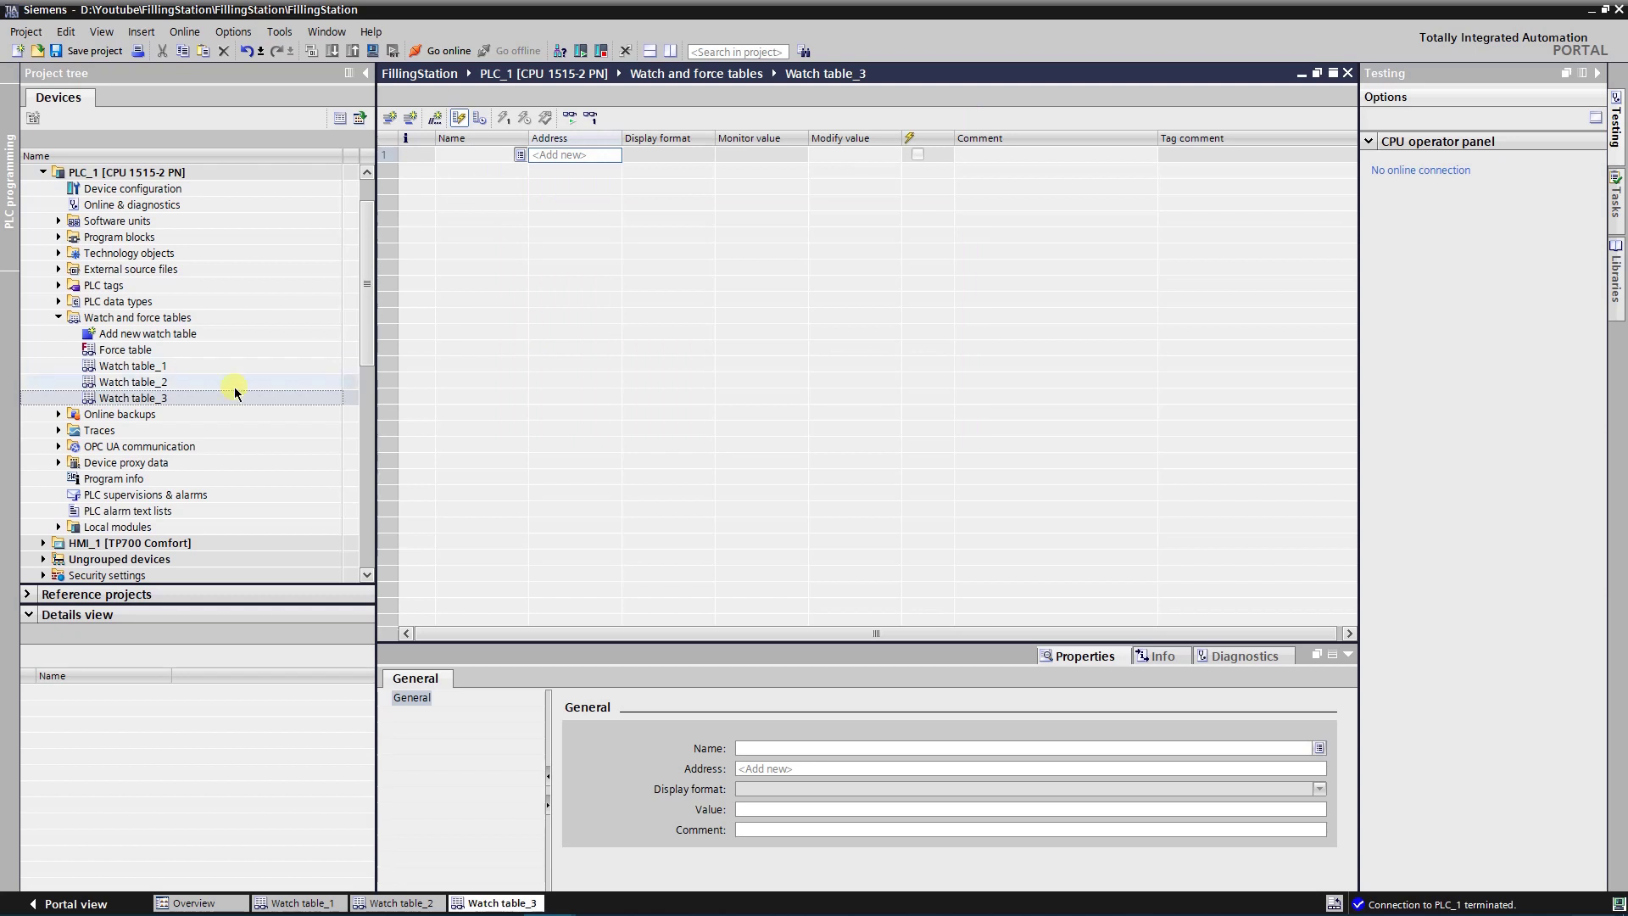
Rename Watch table_1 to 'Some table'.
left_click(157, 370)
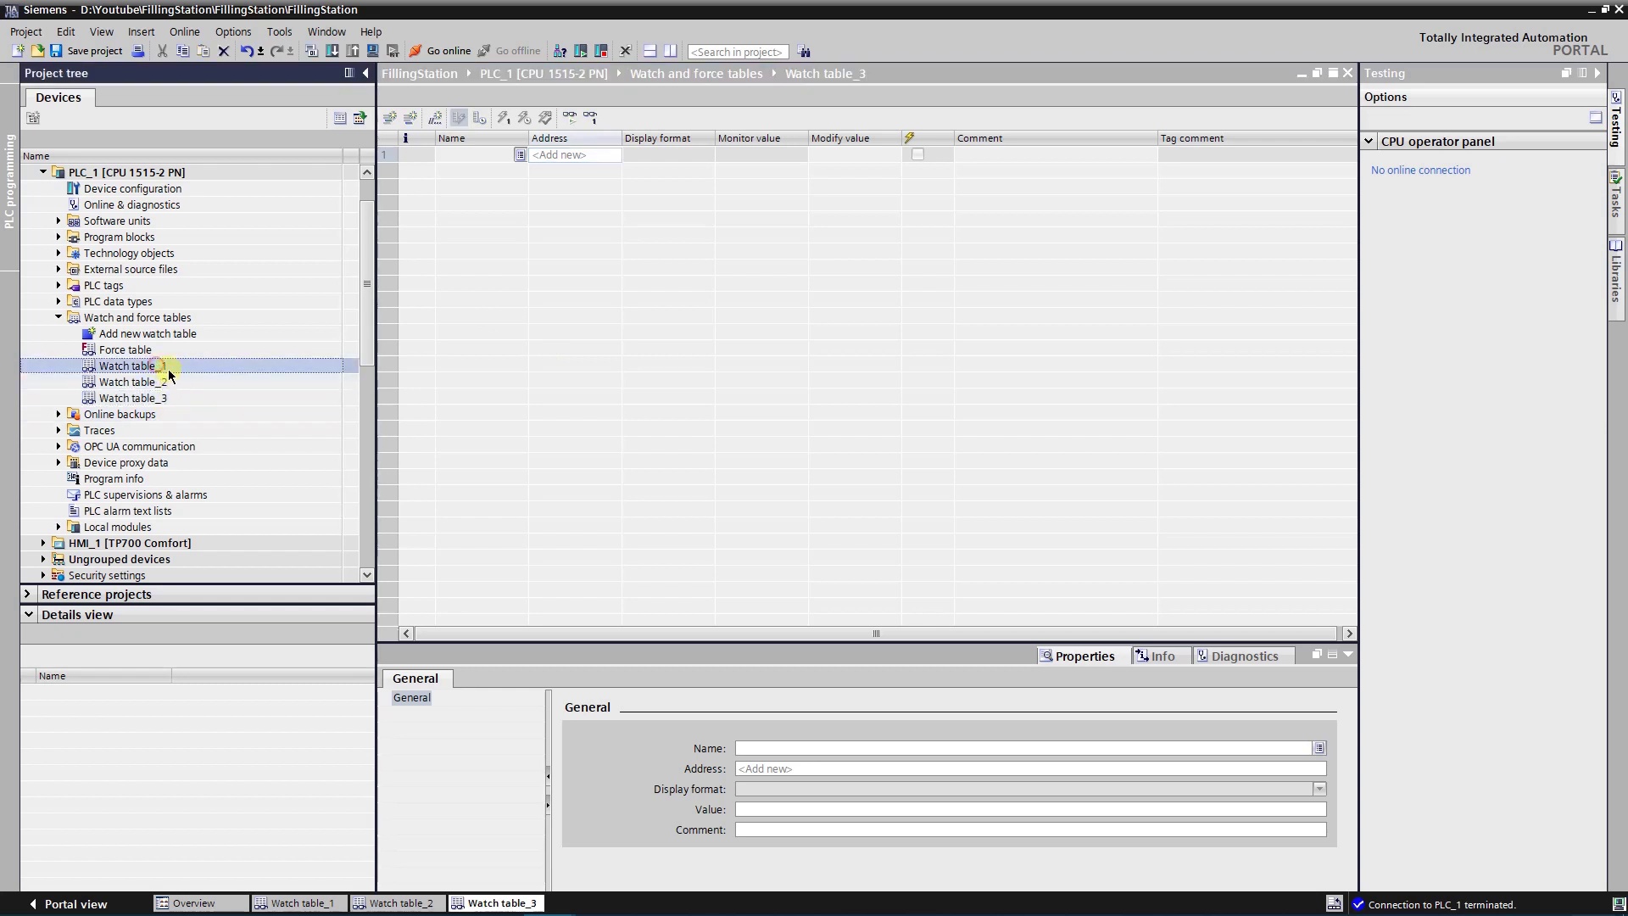
left_click(177, 371)
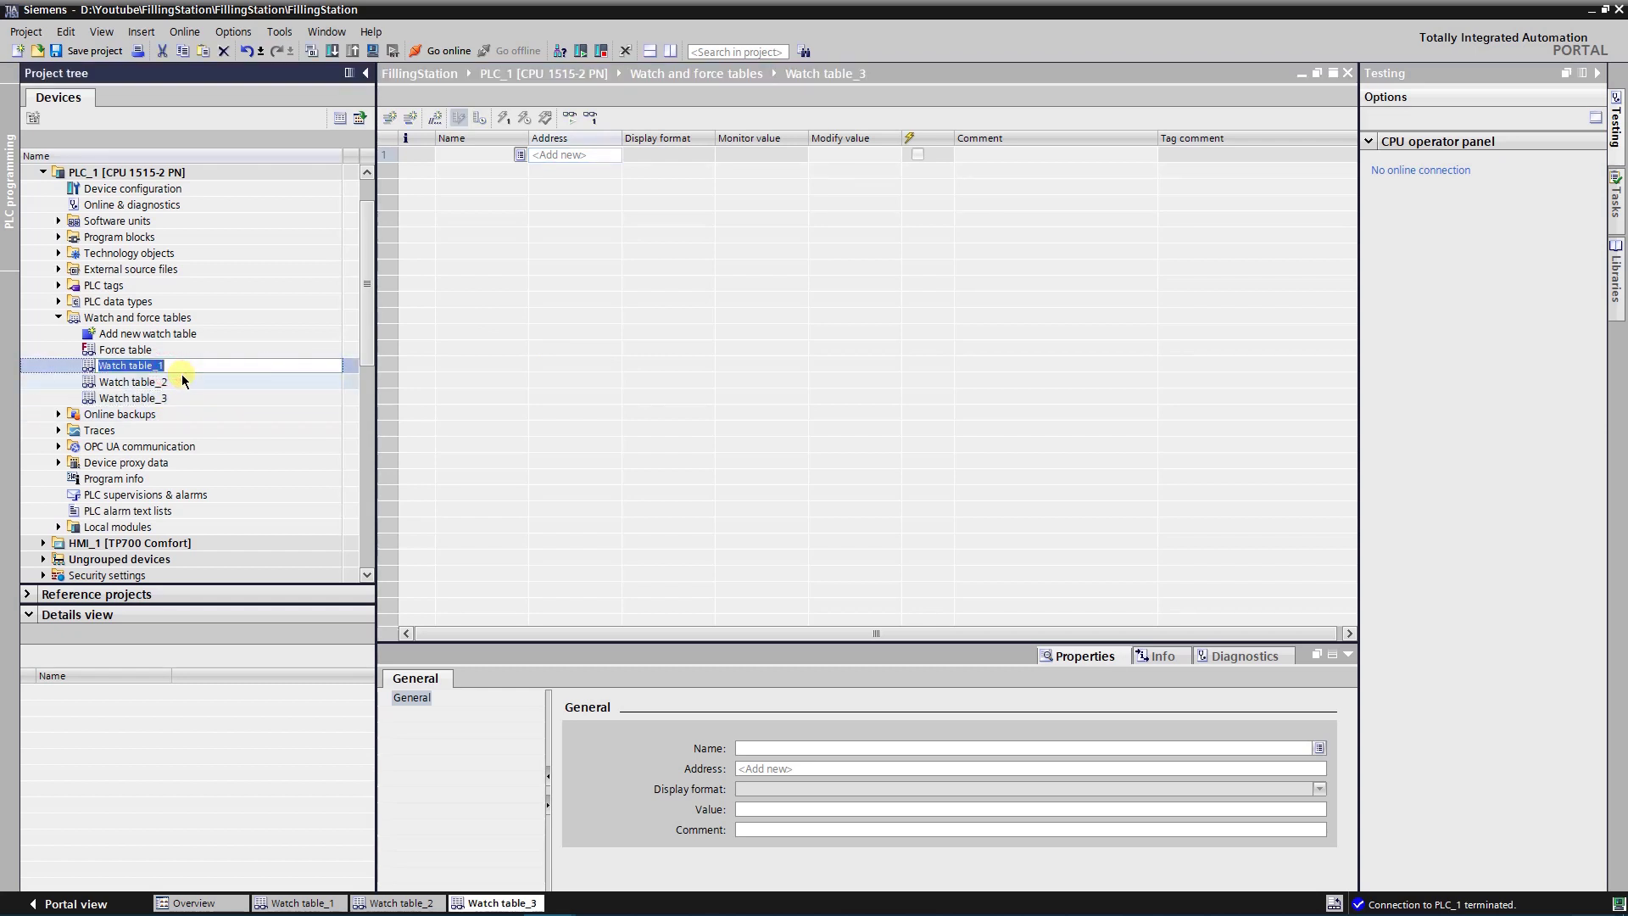
type("Some table")
key("Return")
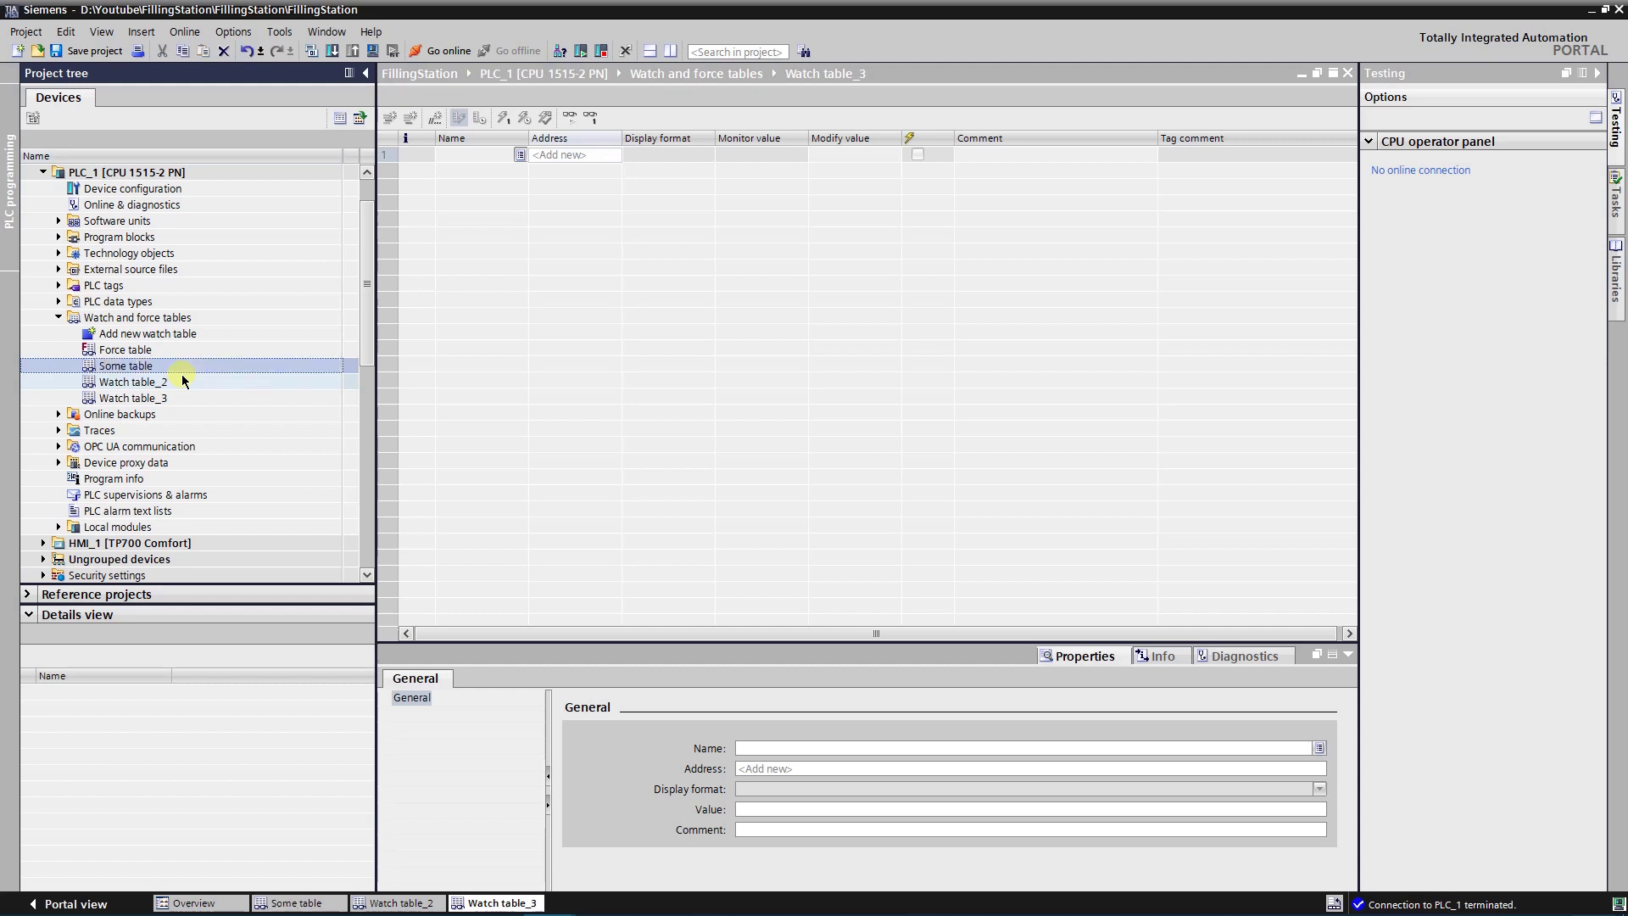
Rename Watch table_2 to 'Valves'.
left_click(188, 382)
left_click(189, 382)
type("Va")
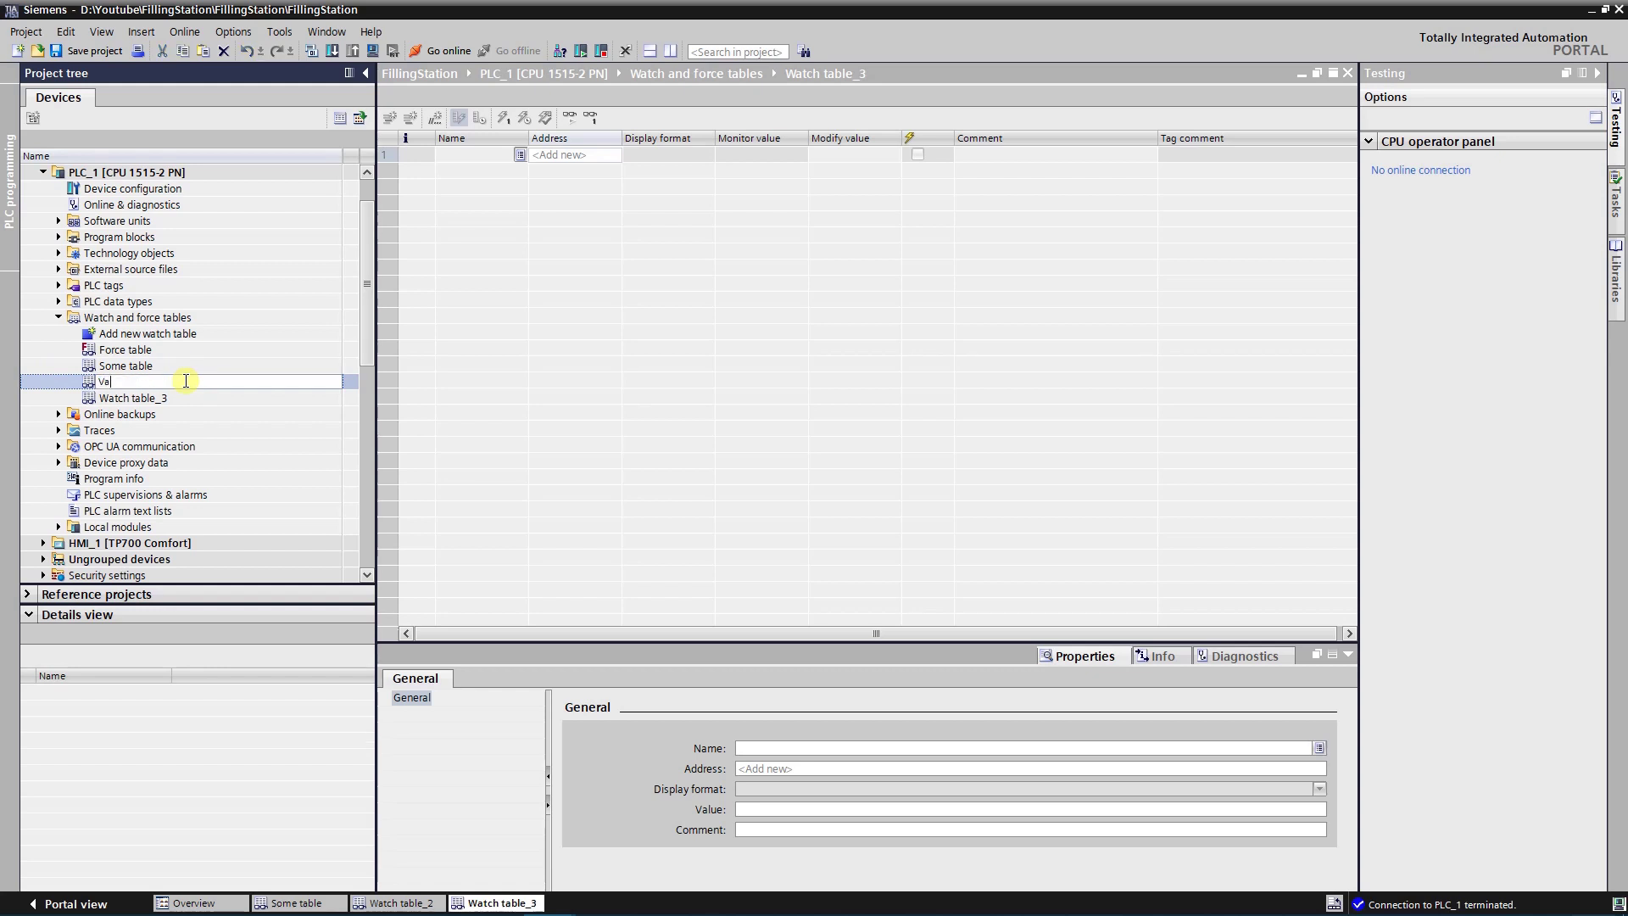
type("lves")
key("Return")
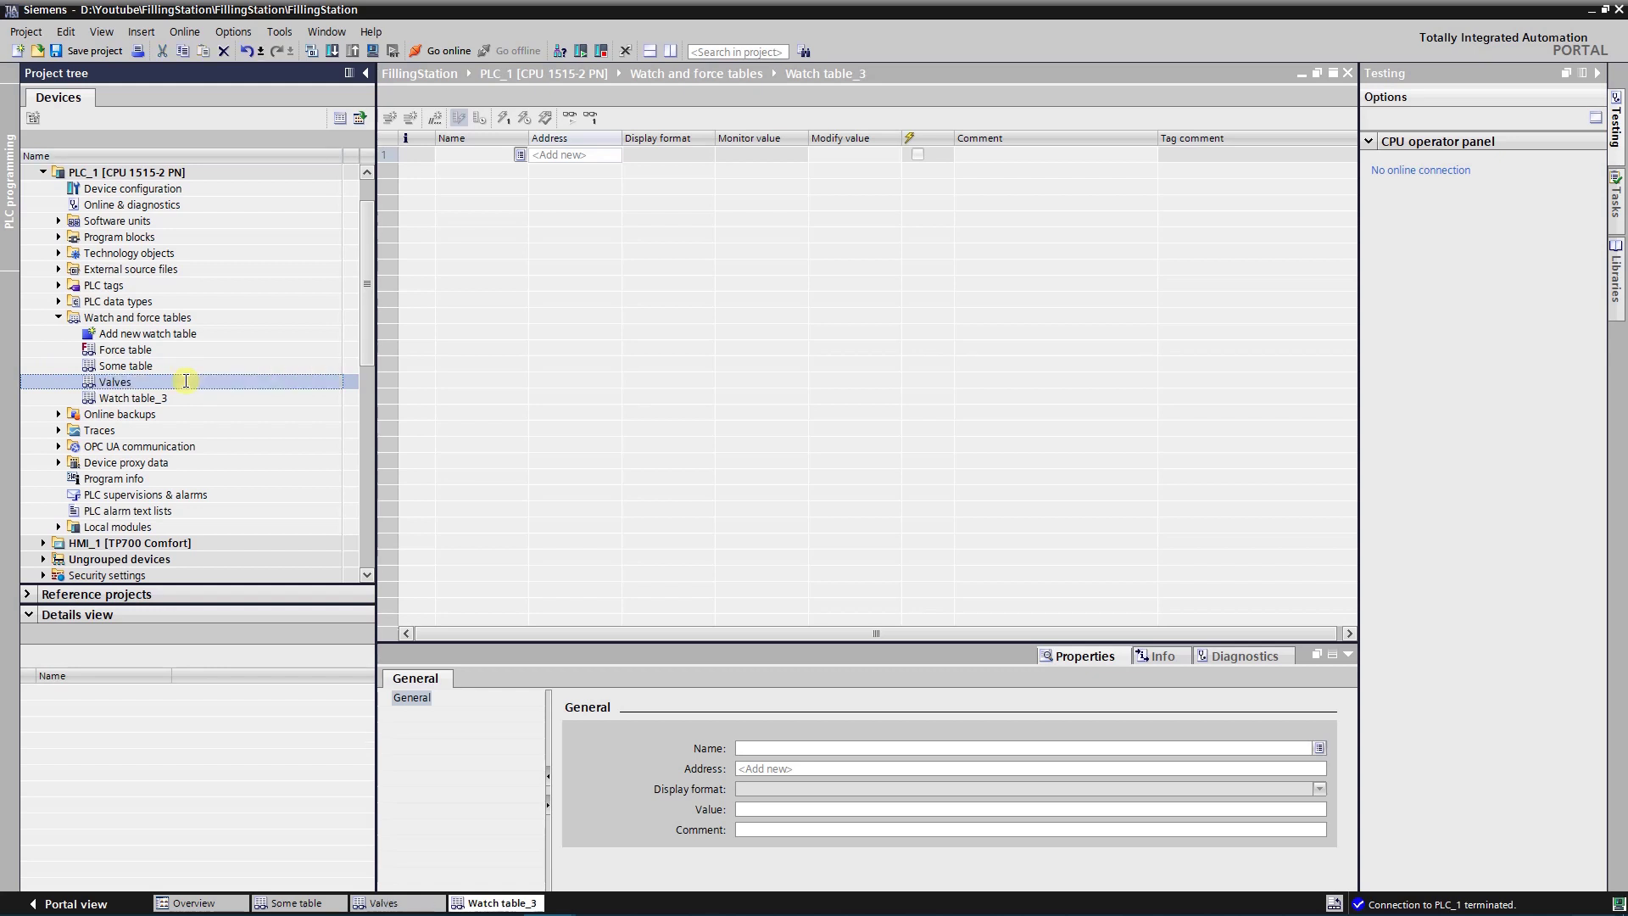
Rename Watch table_3 to 'Motors' using F2.
left_click(179, 398)
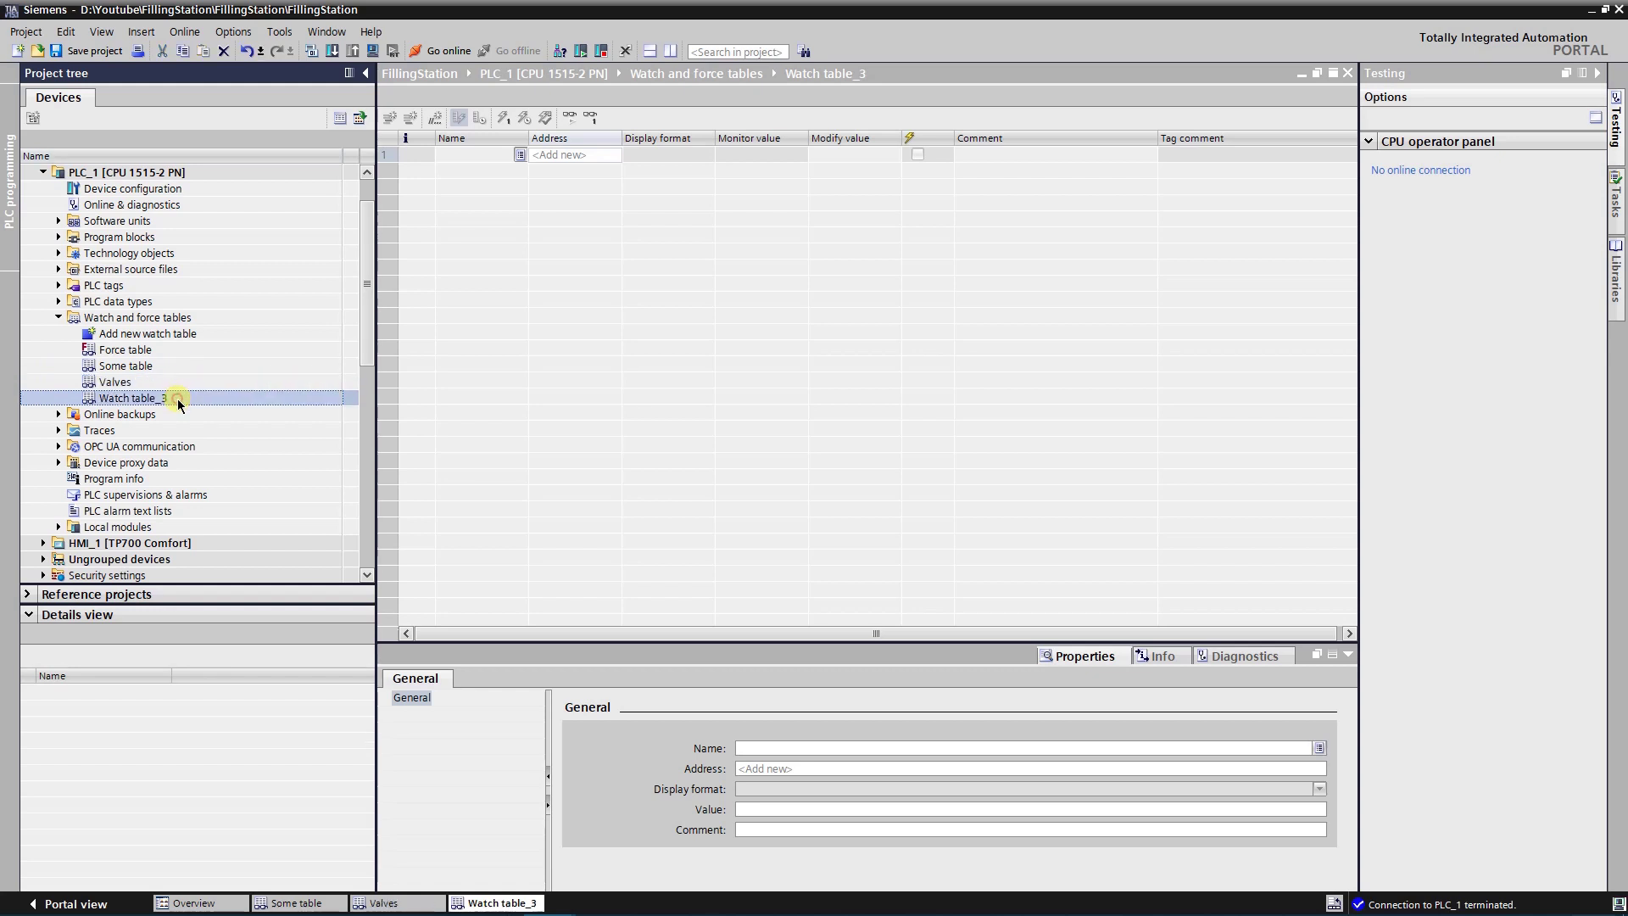
key("F2")
type("Motor")
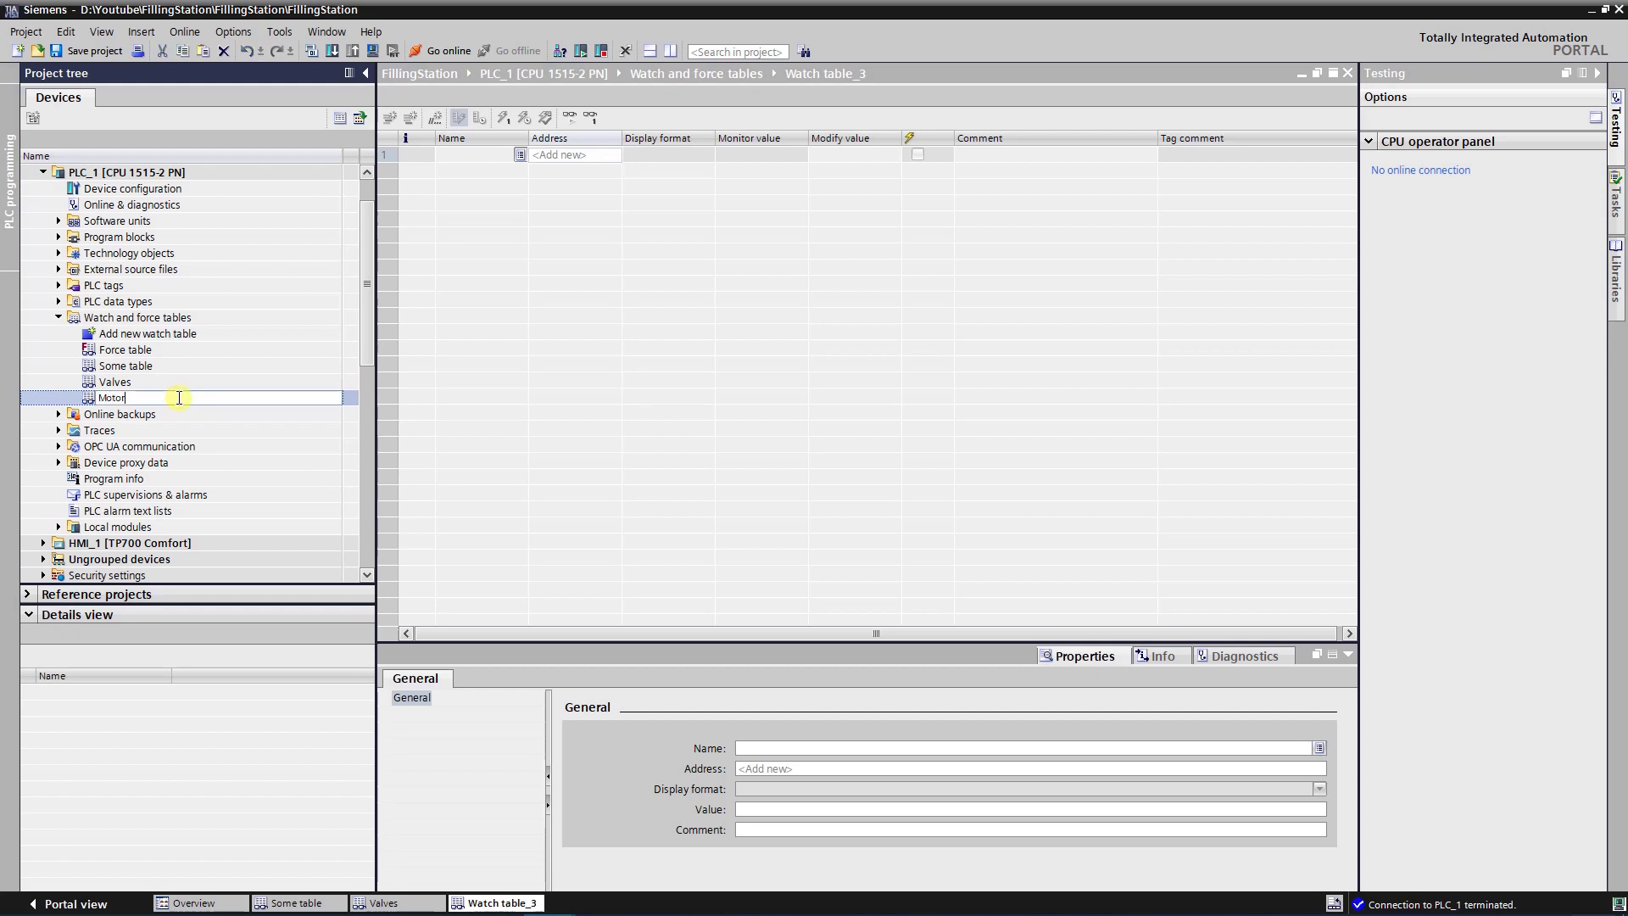
type("s")
key("Return")
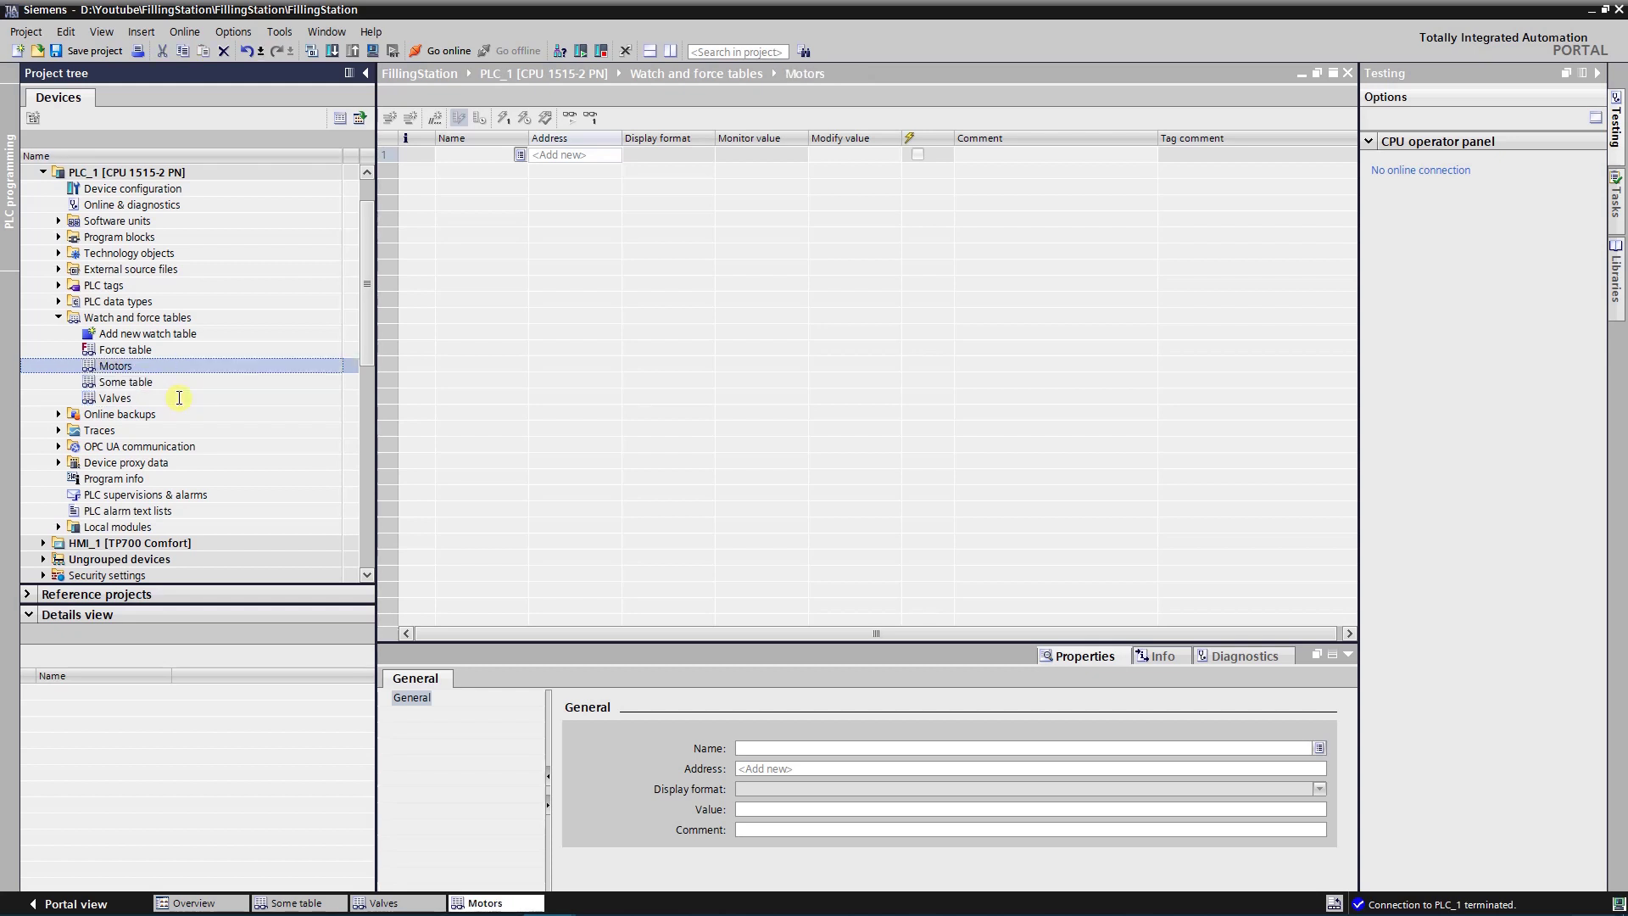
Delete the Motors watch table and confirm.
right_click(128, 368)
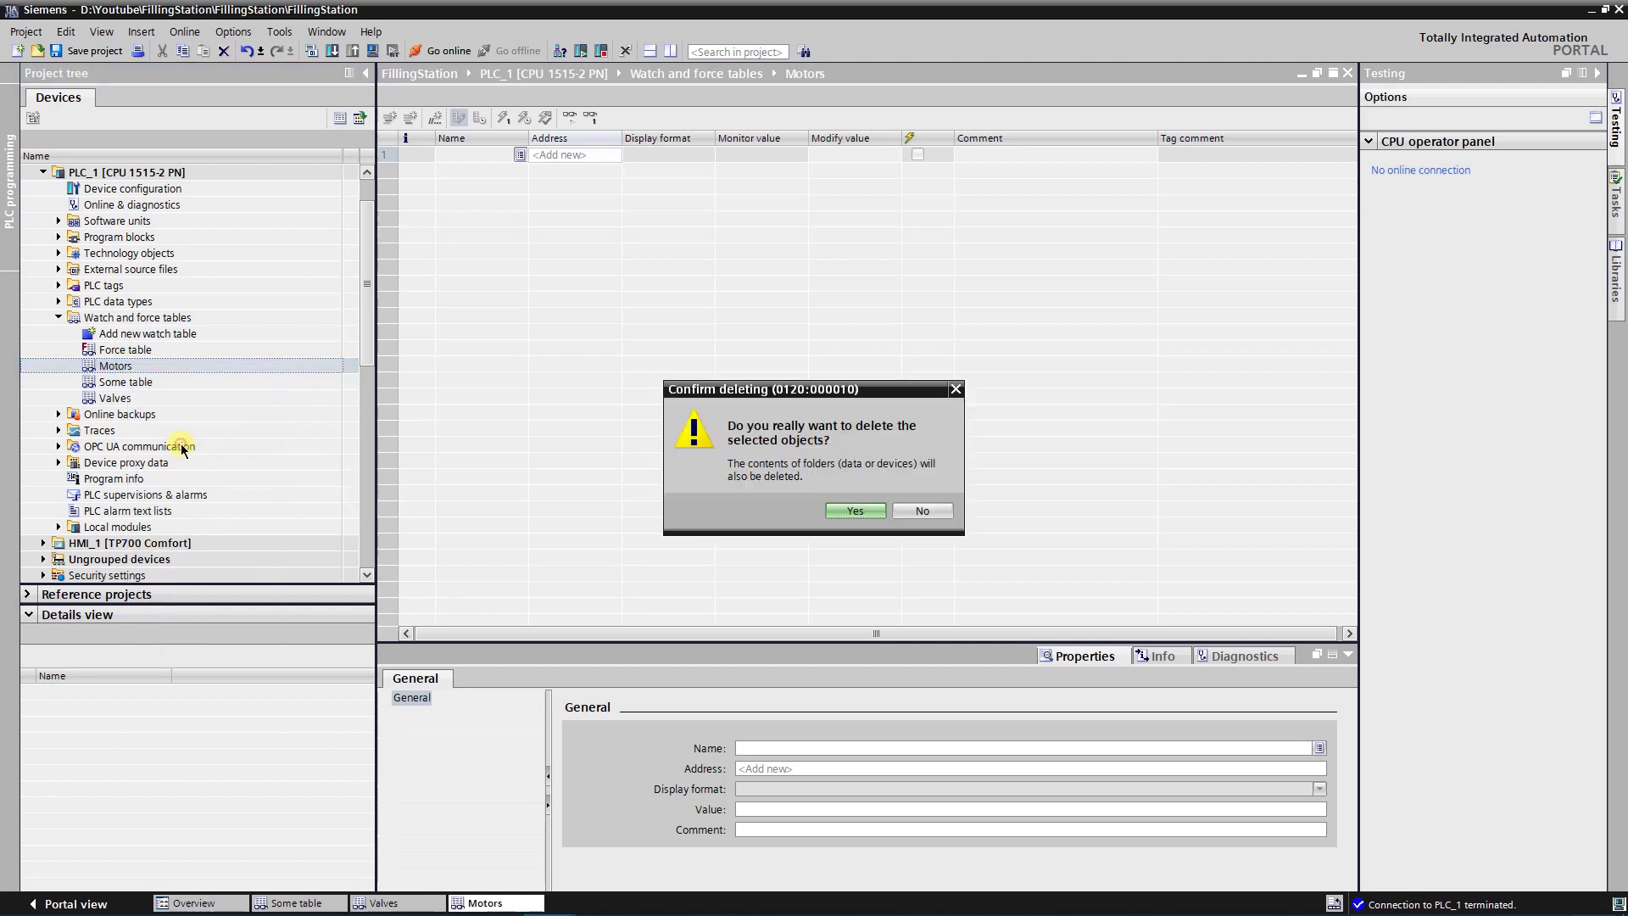
left_click(178, 447)
left_click(850, 509)
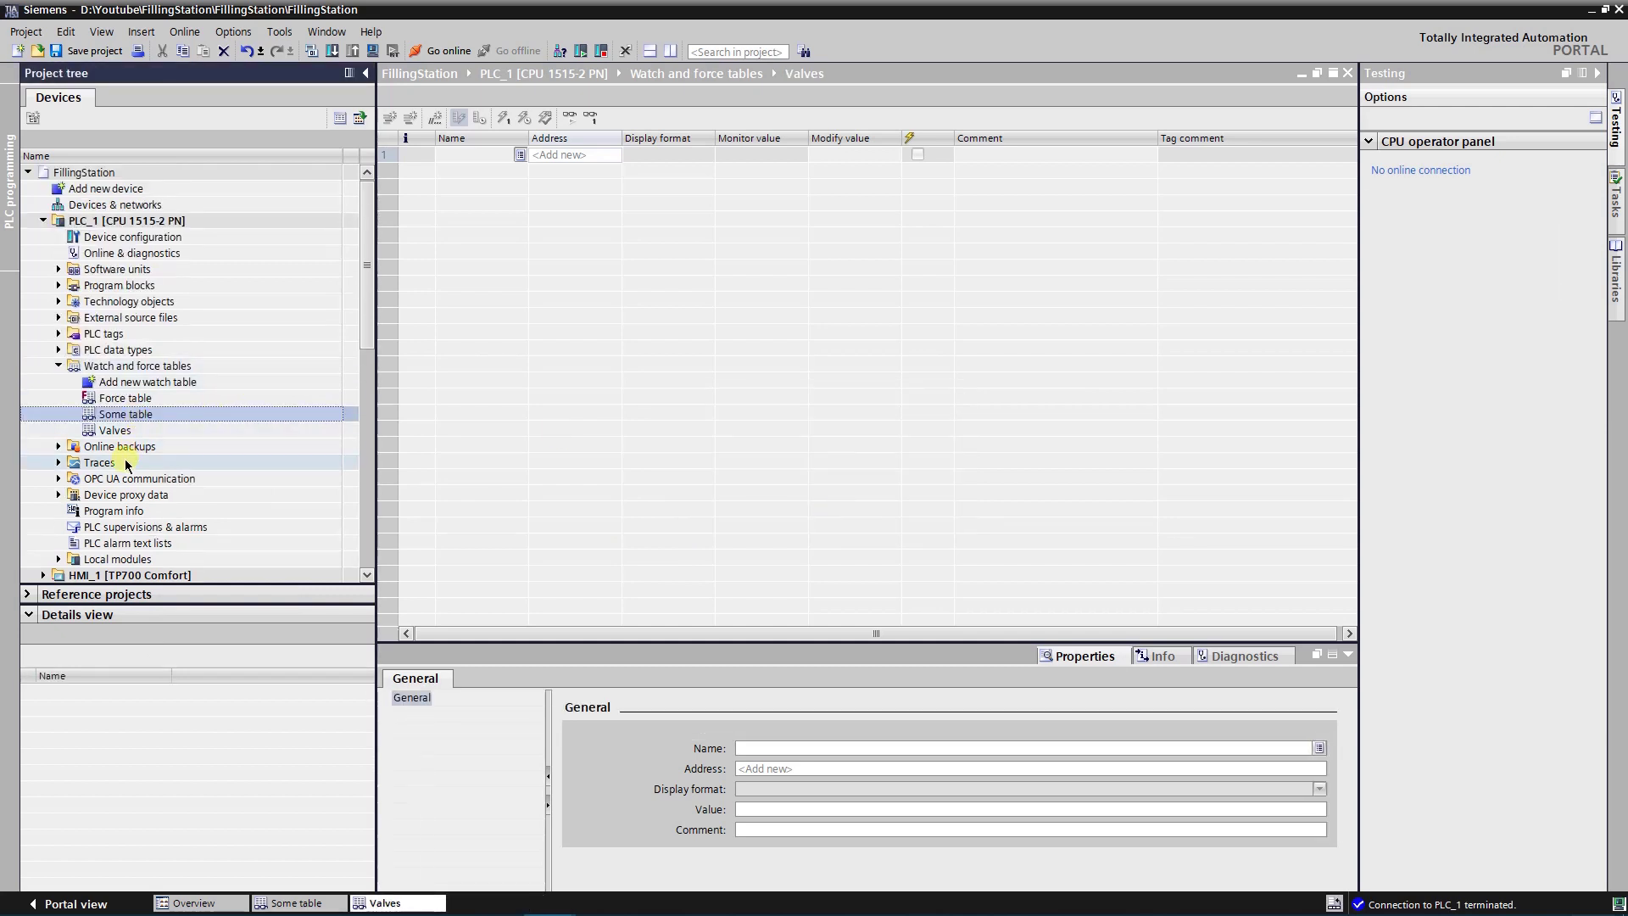
Delete Some table and Valves together and confirm.
left_click(117, 430, "ctrl")
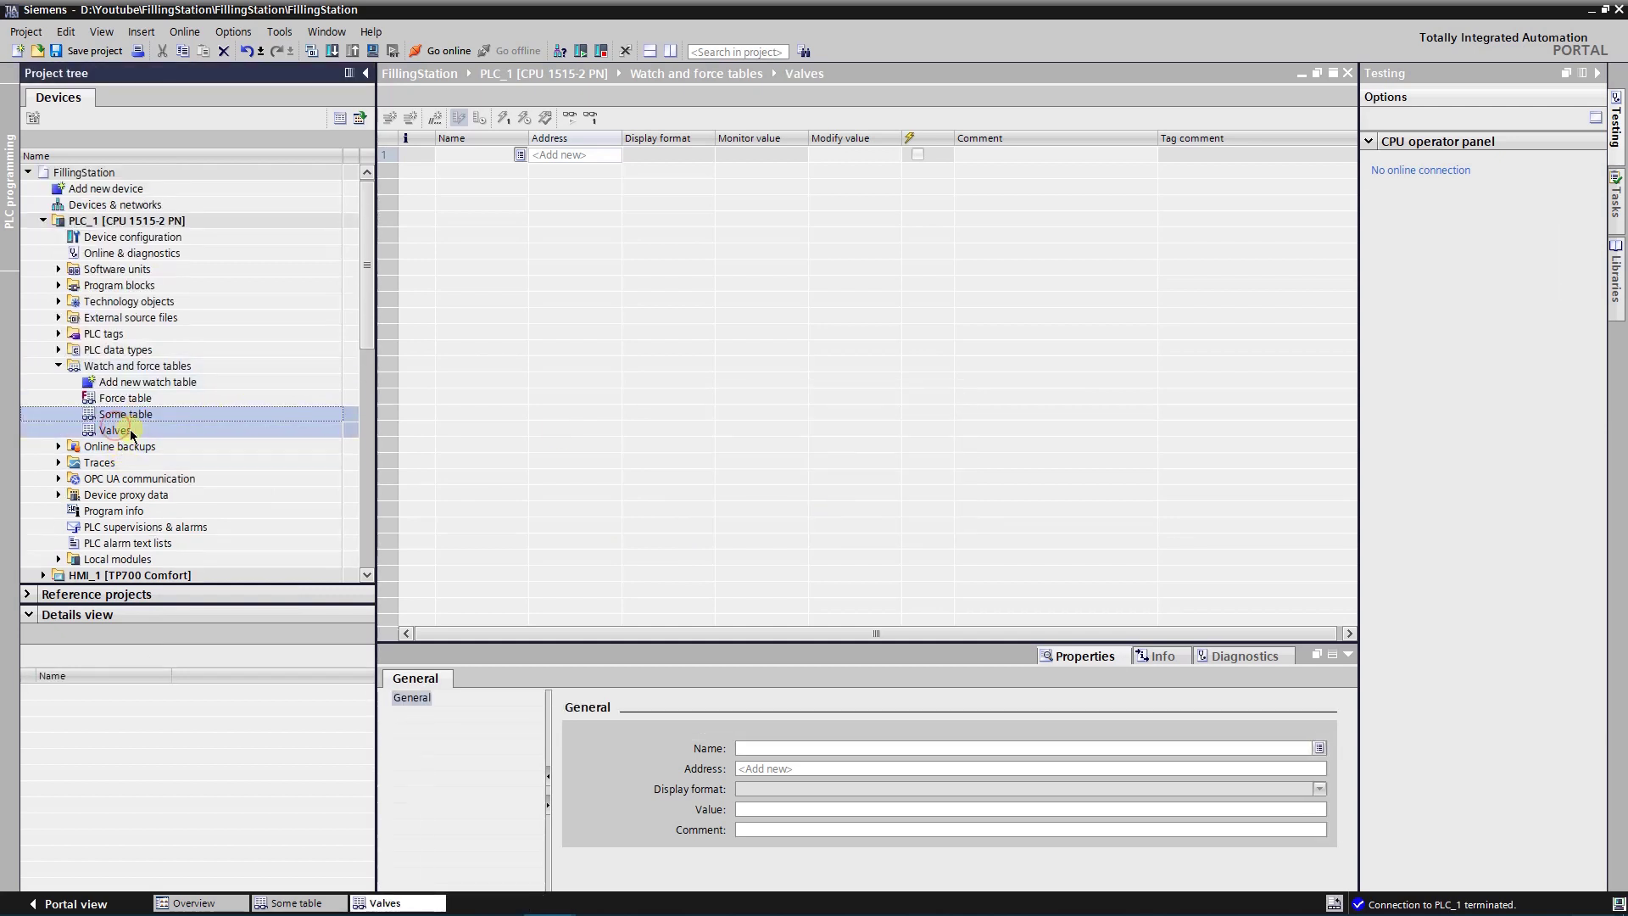
key("Delete")
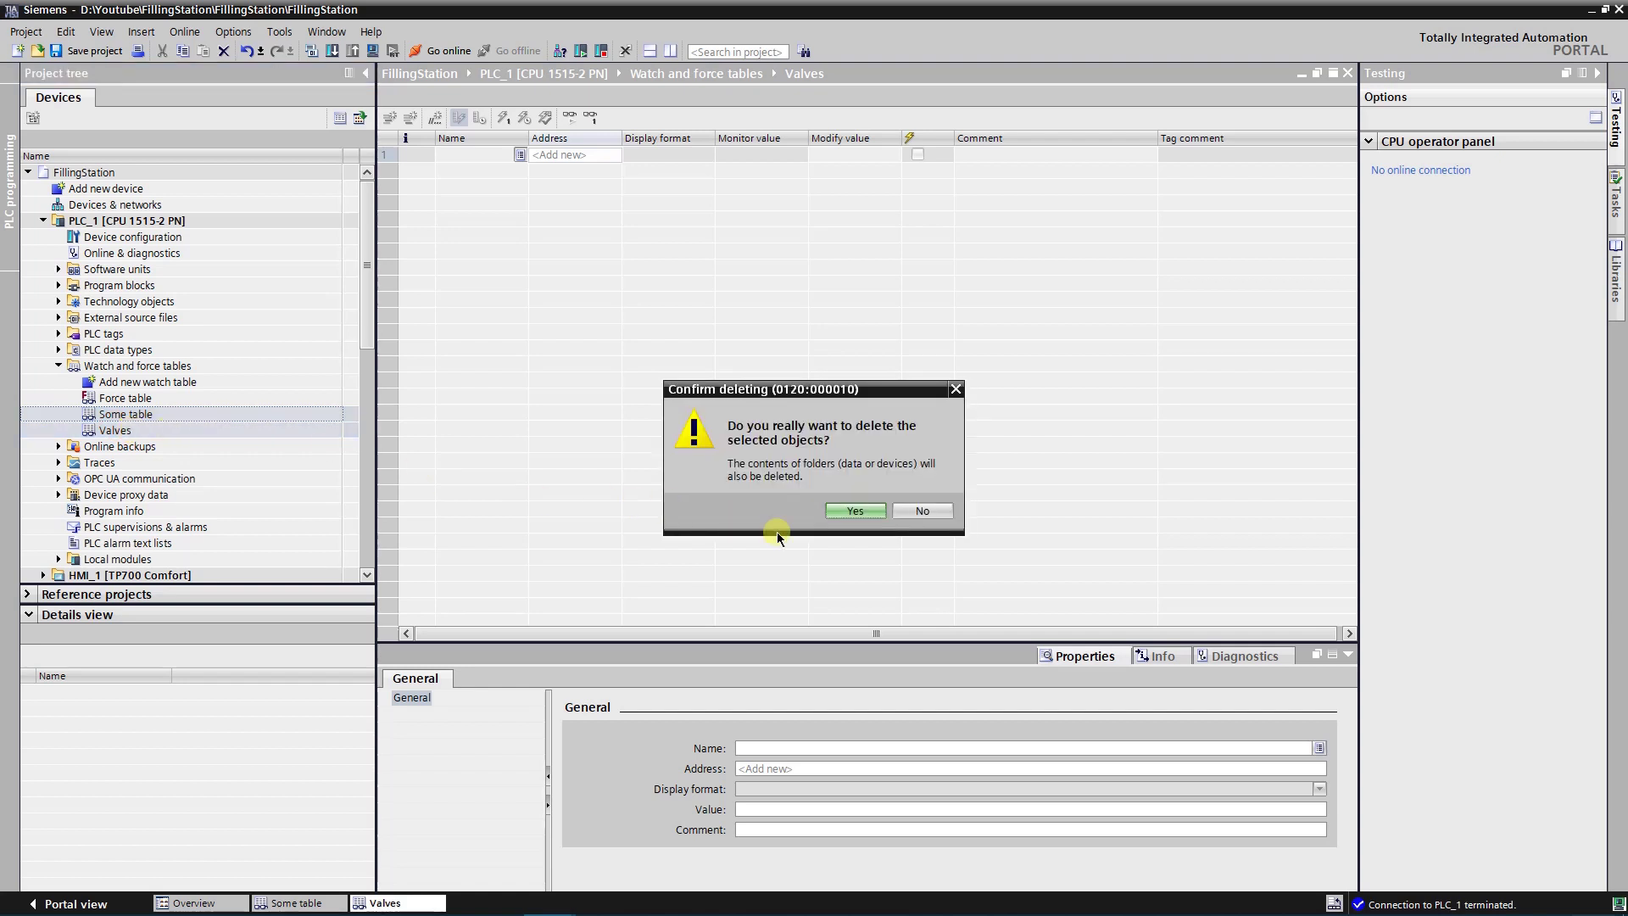
left_click(848, 512)
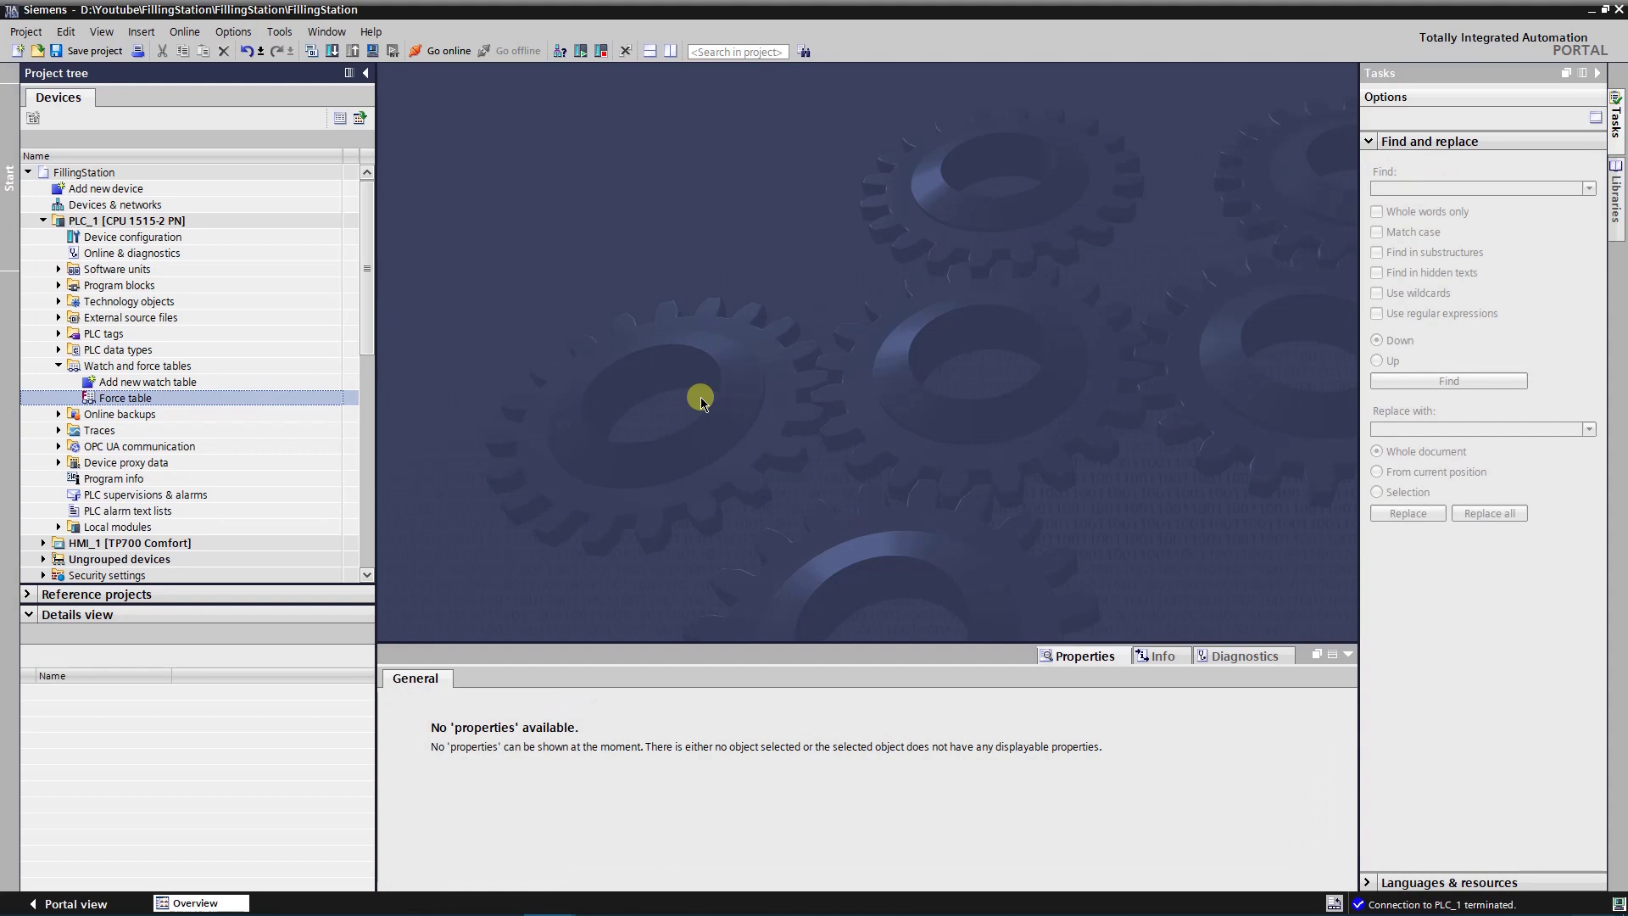
Save the project and add a new watch table, Watch table_1.
key("ctrl+s")
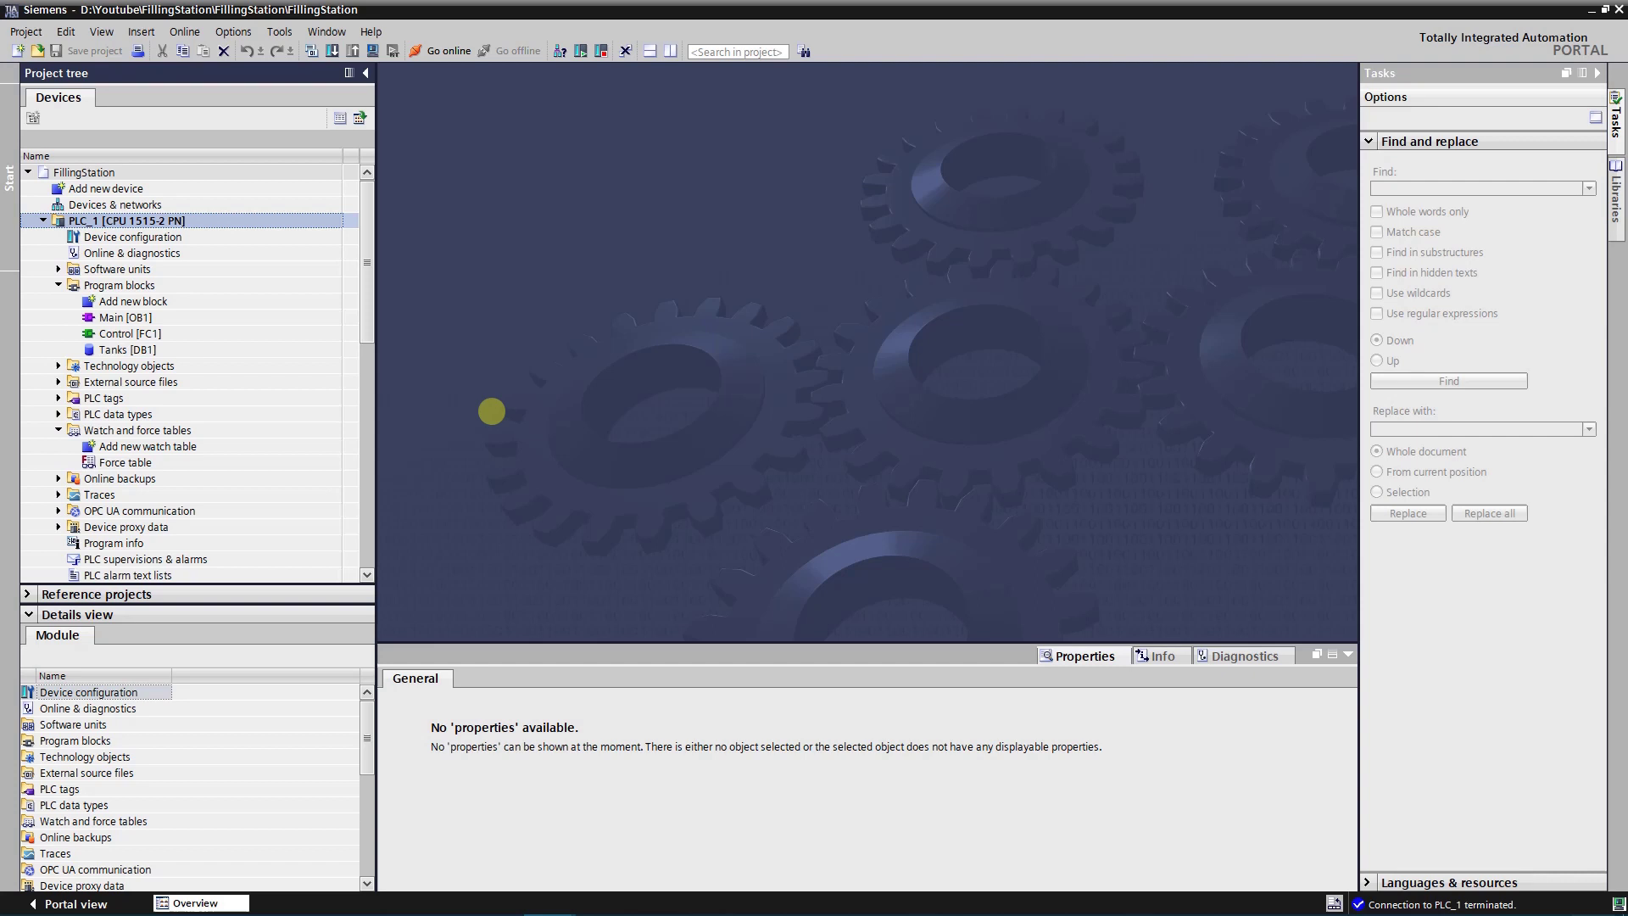
left_click(174, 445)
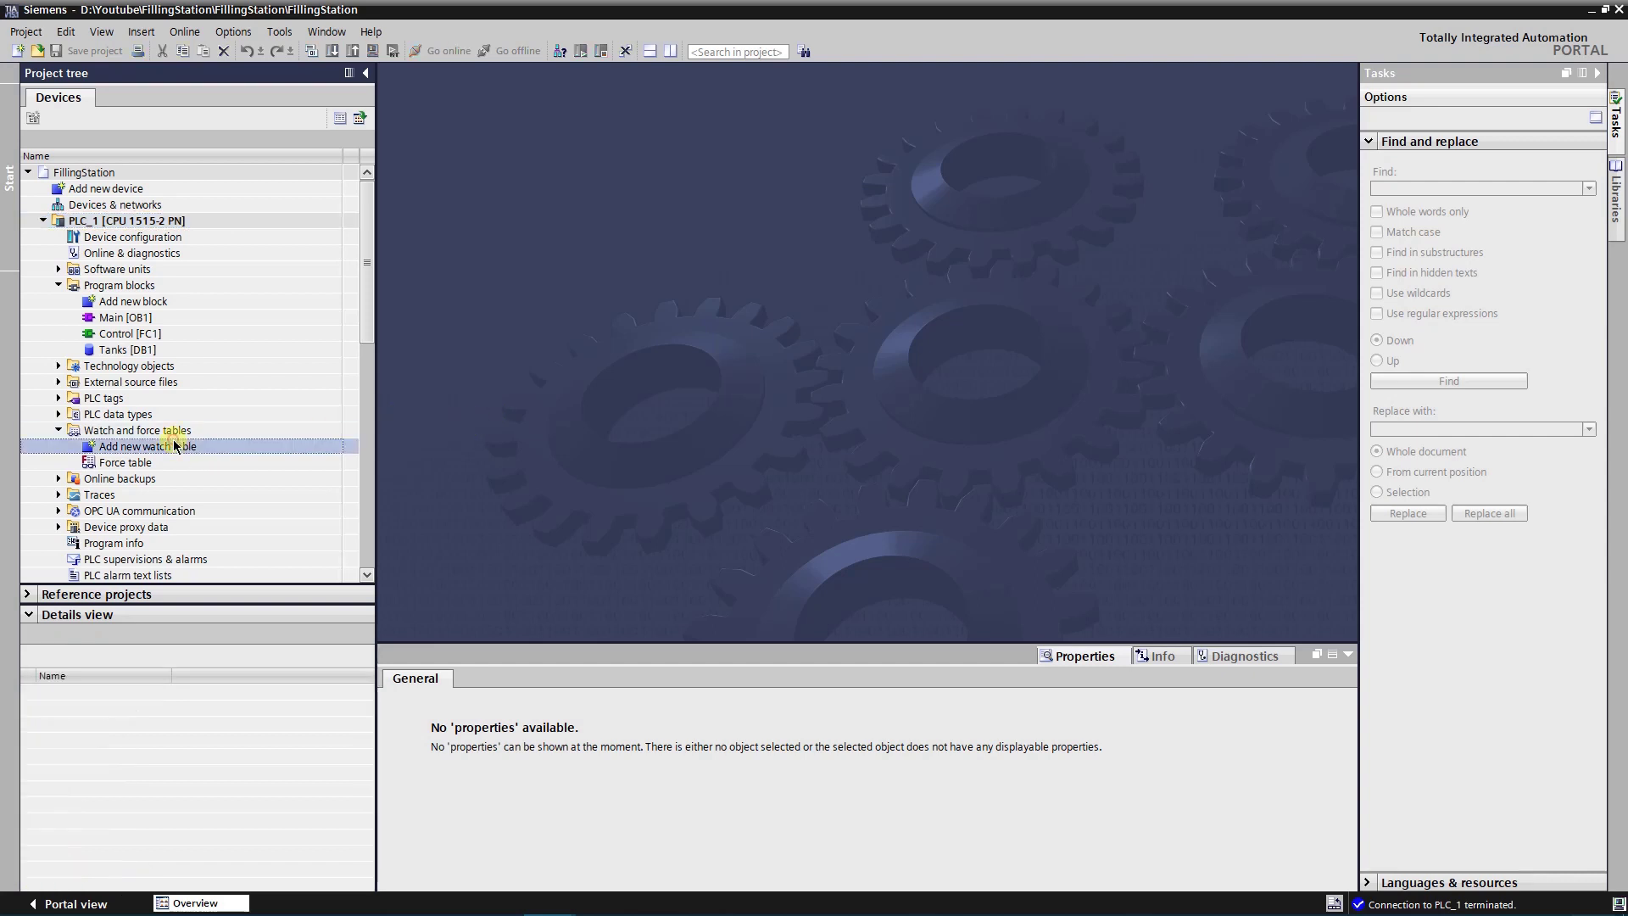
double_click(175, 445)
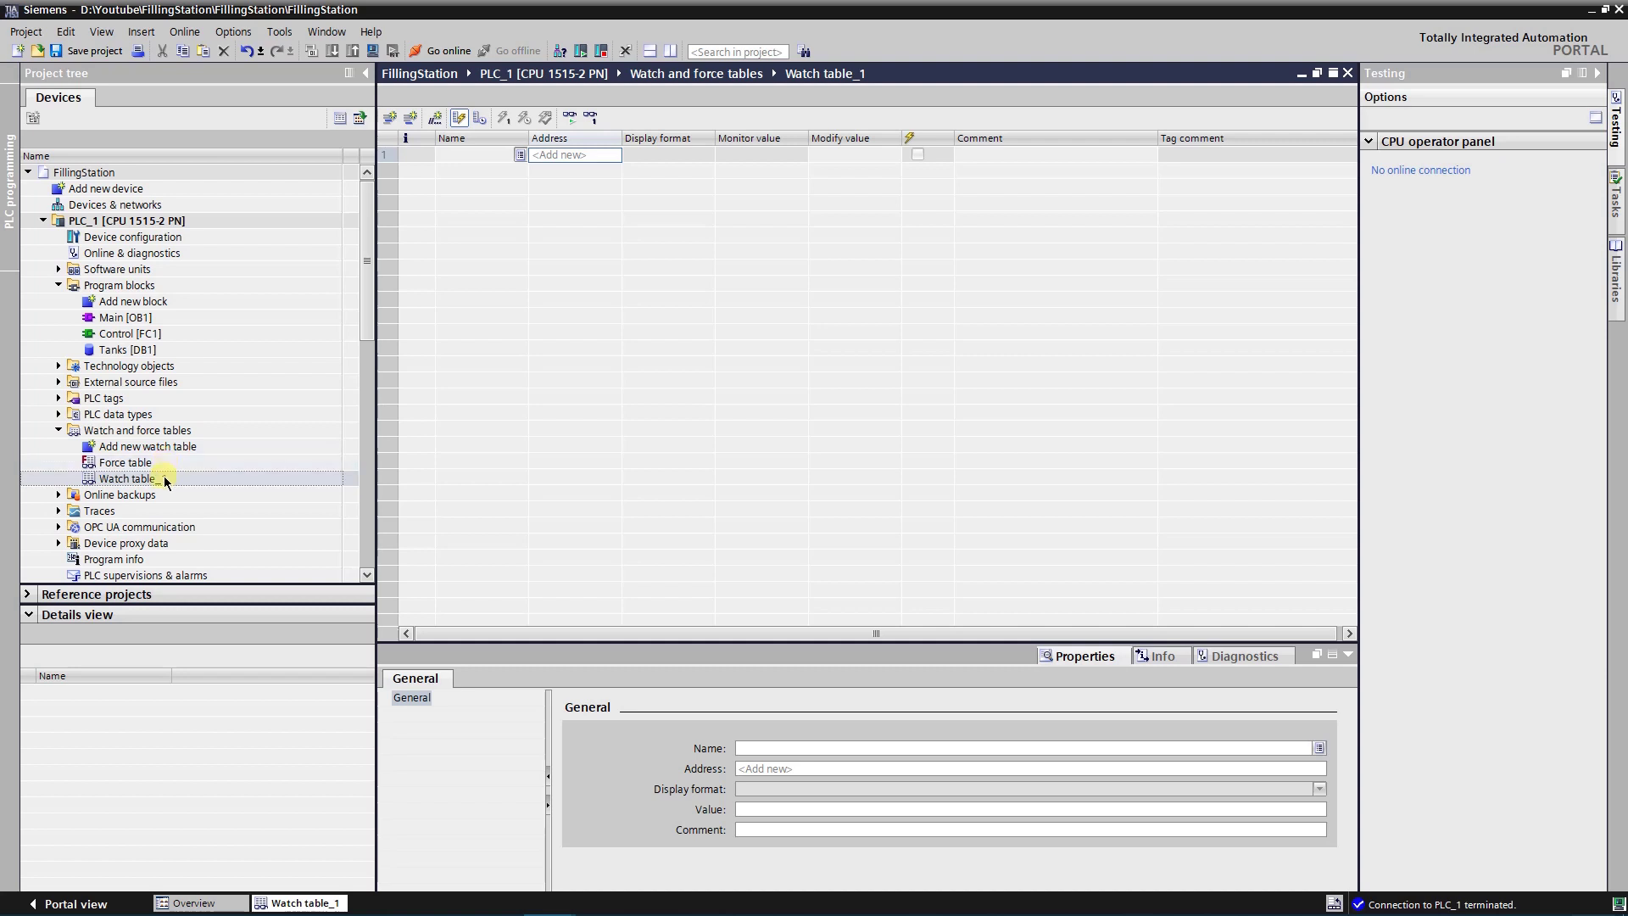
Rename it 'My first watch table' and show the Default tag table's tags.
left_click(177, 479)
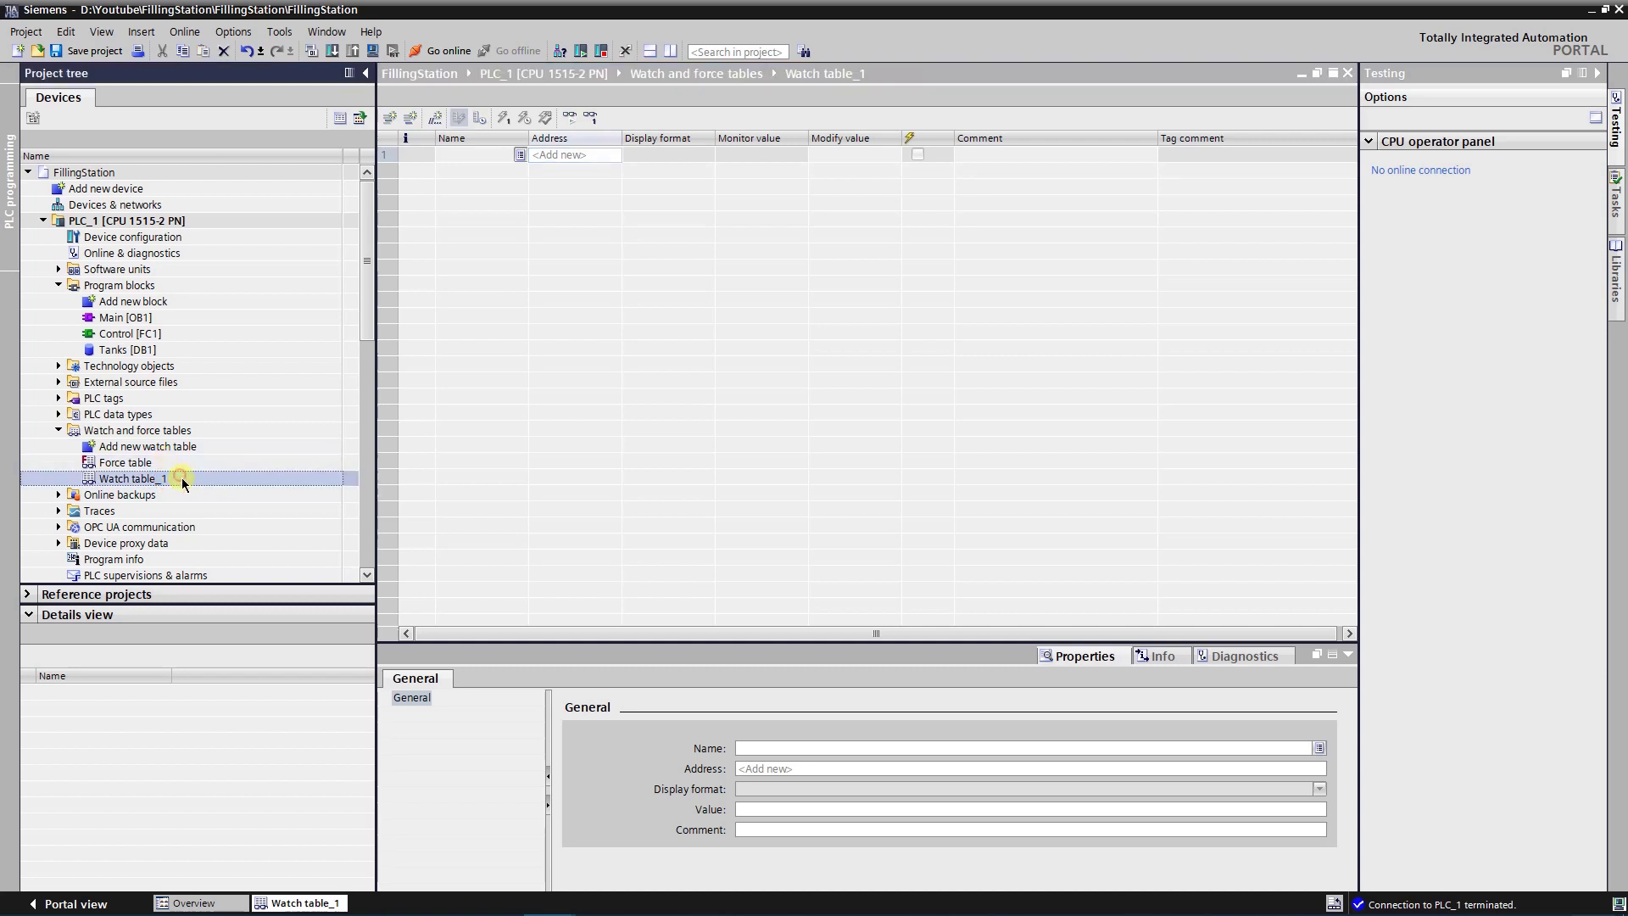
left_click(176, 479)
type("My first watch table")
key("Return")
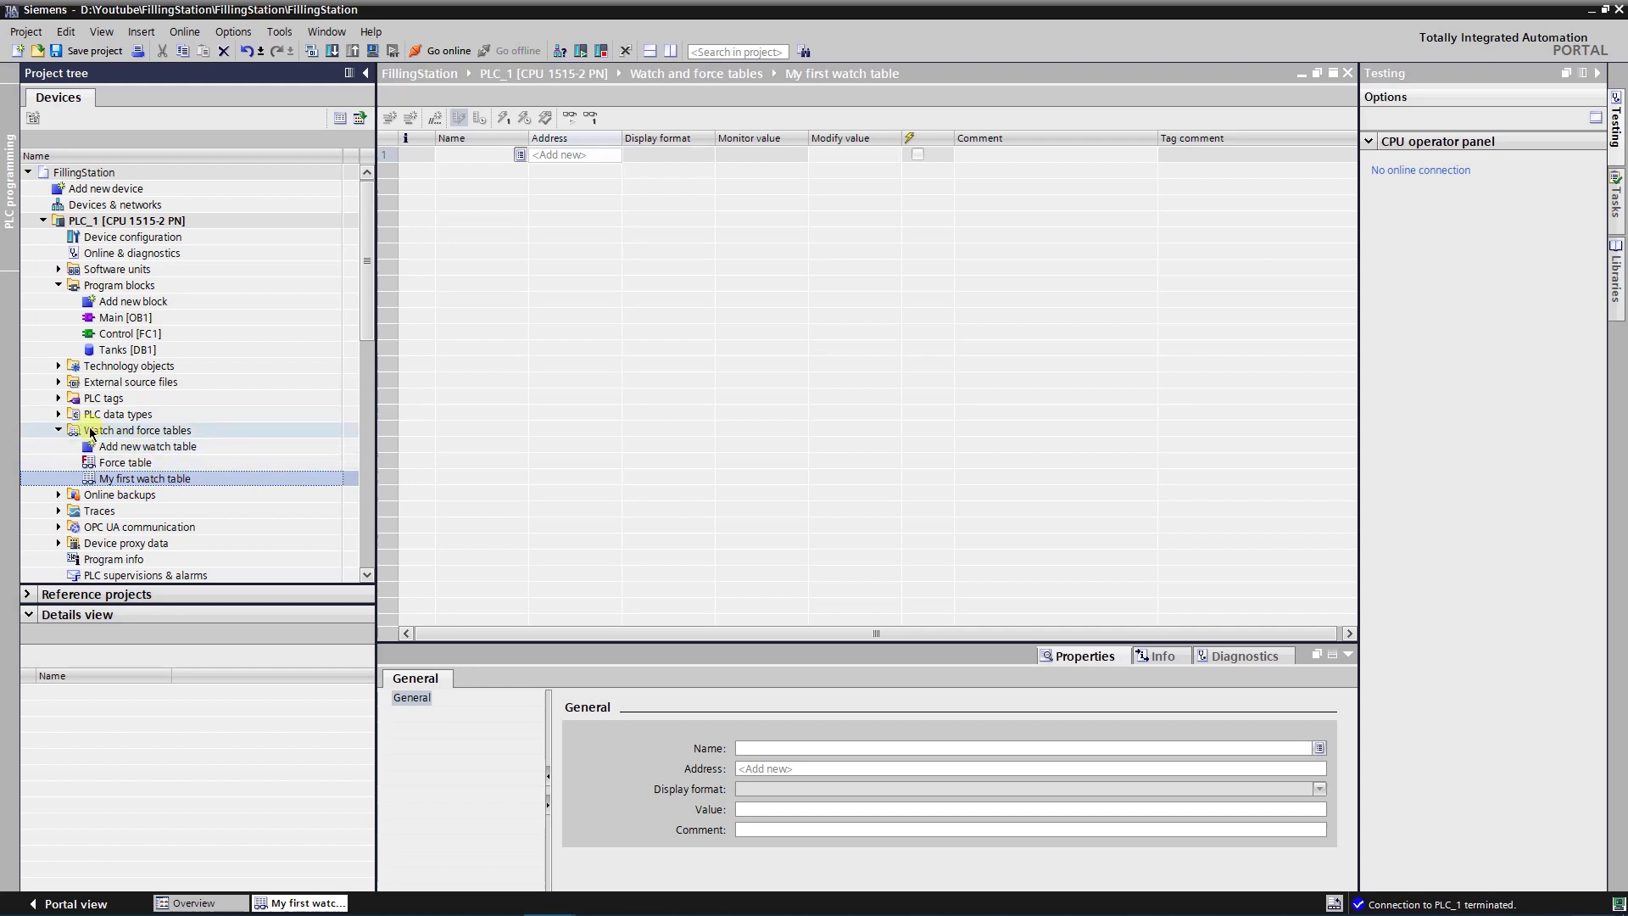
left_click(59, 397)
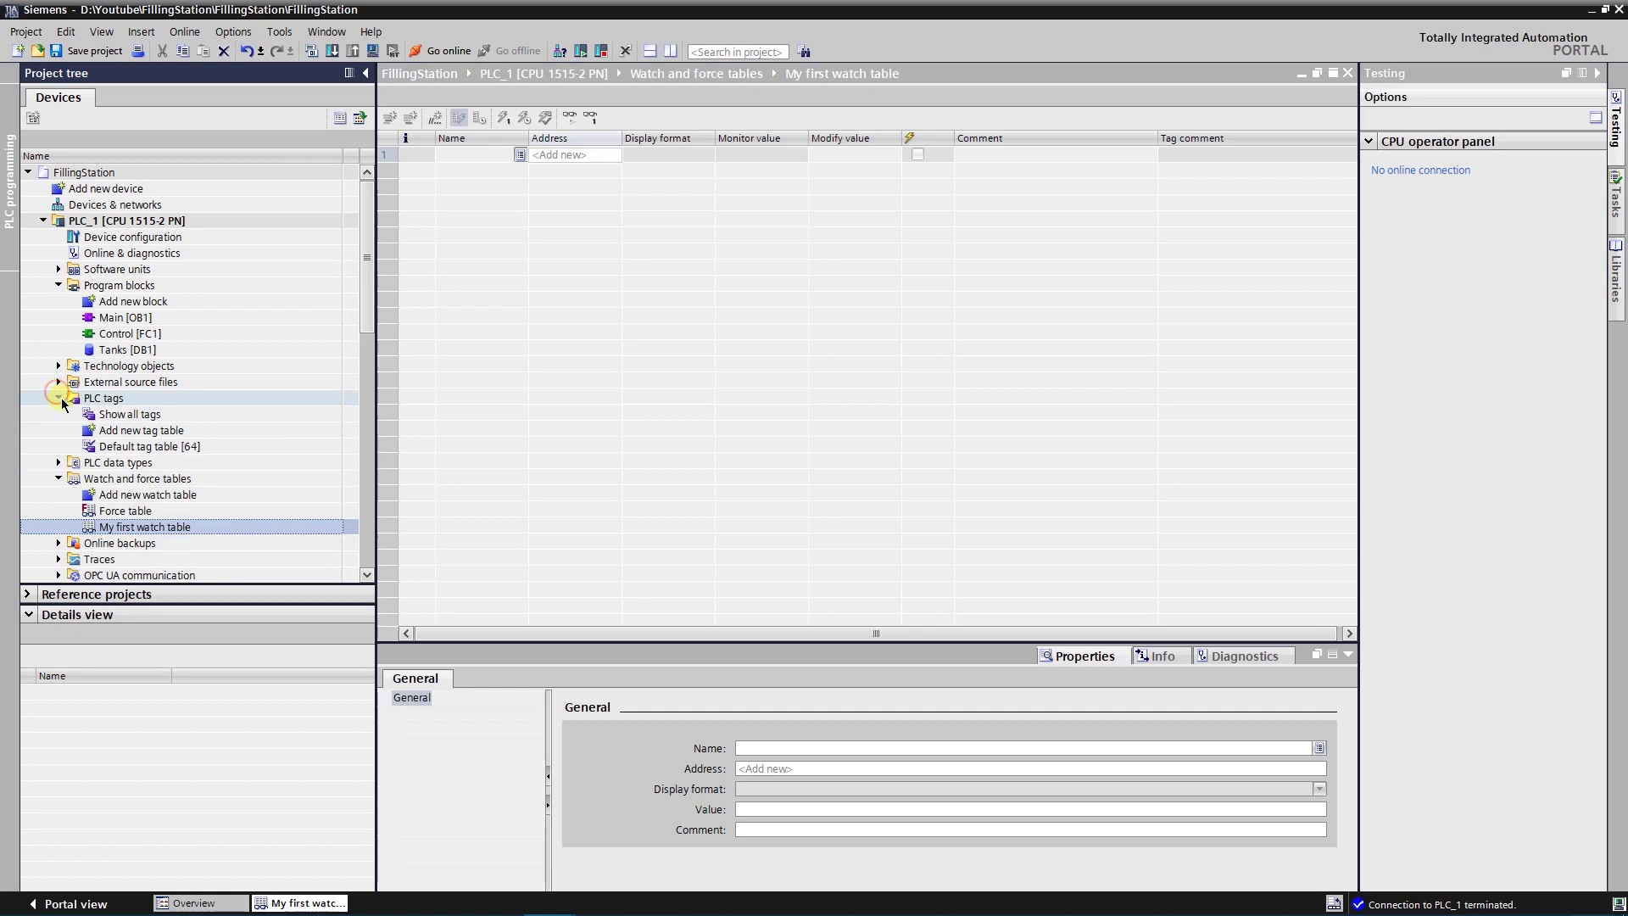
left_click(115, 448)
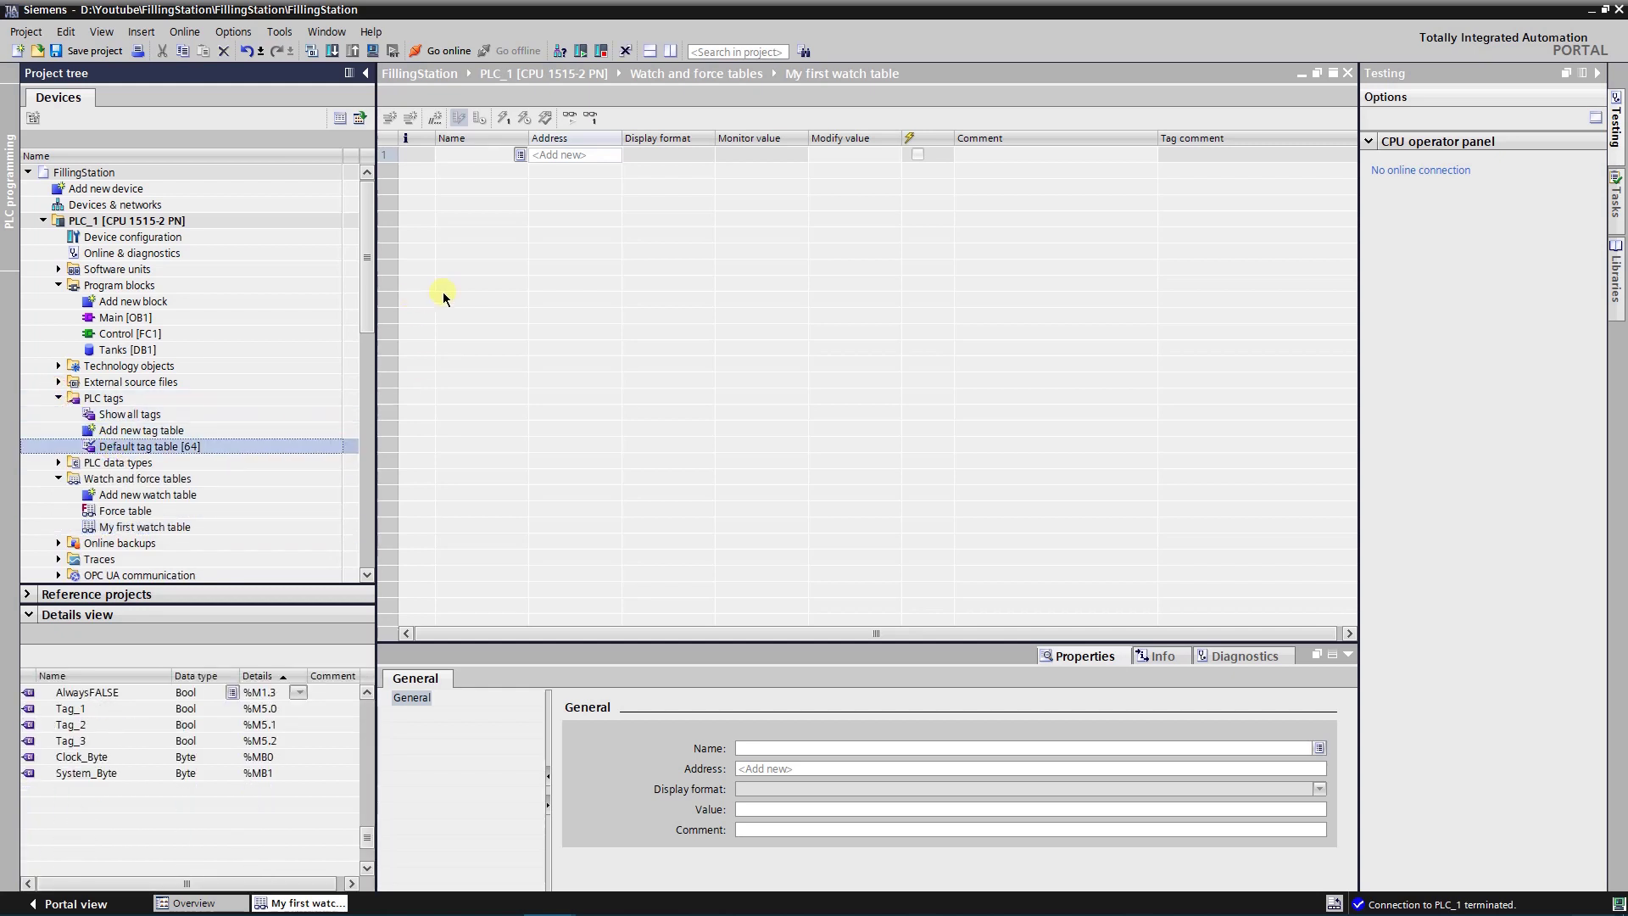
Add Tag_1 to row 1 by name from the autocomplete list.
left_click(485, 153)
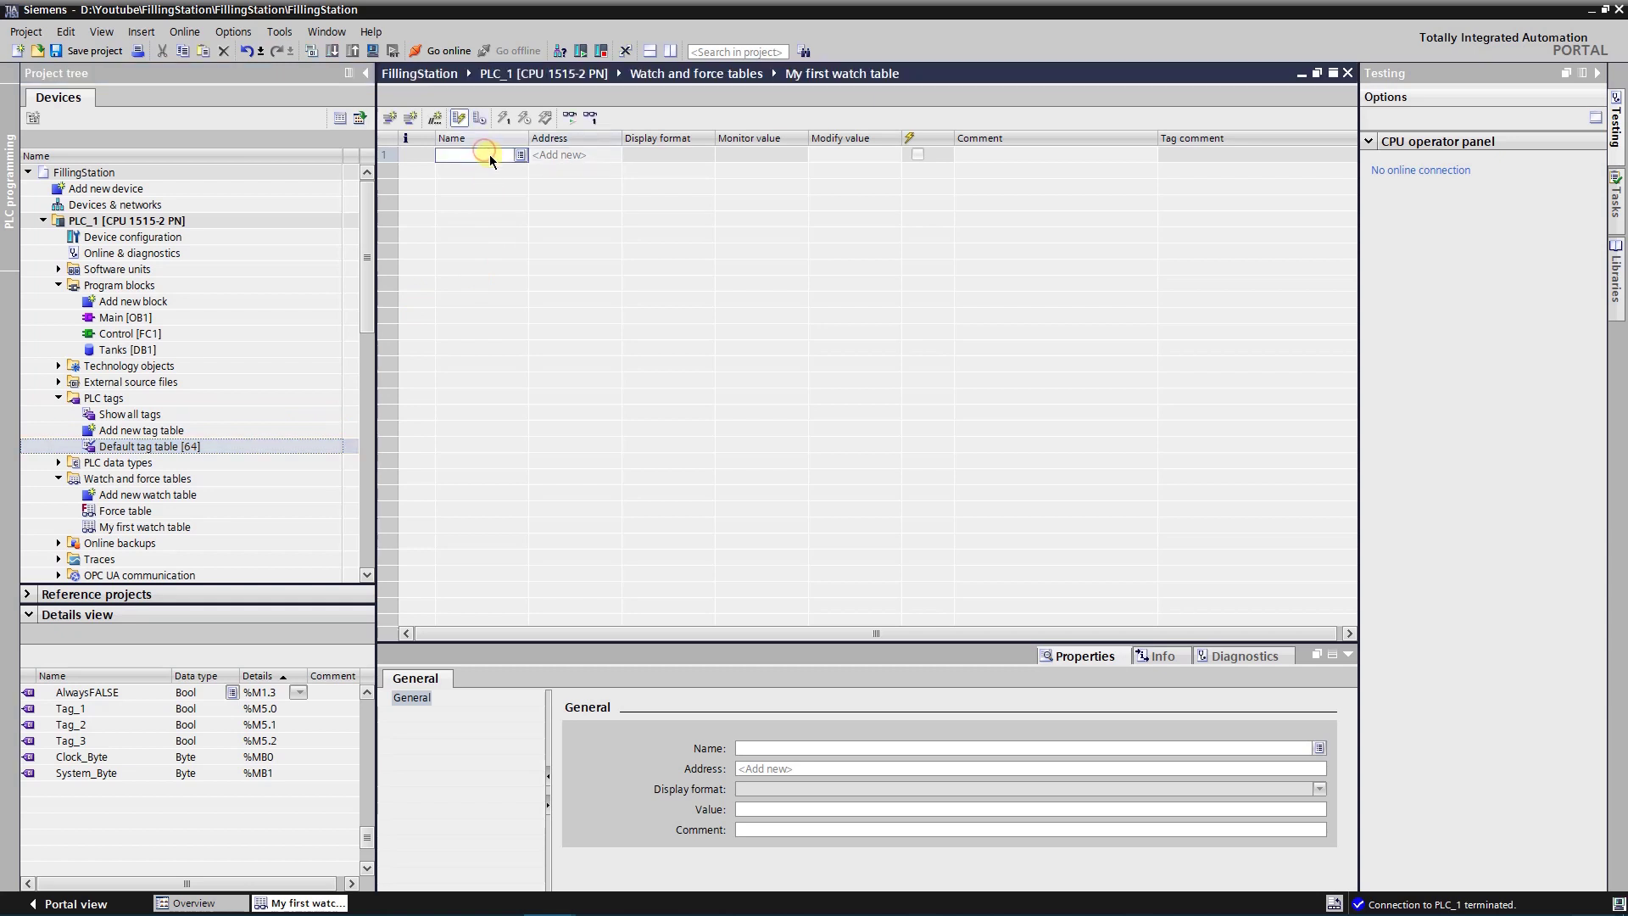
type("tag")
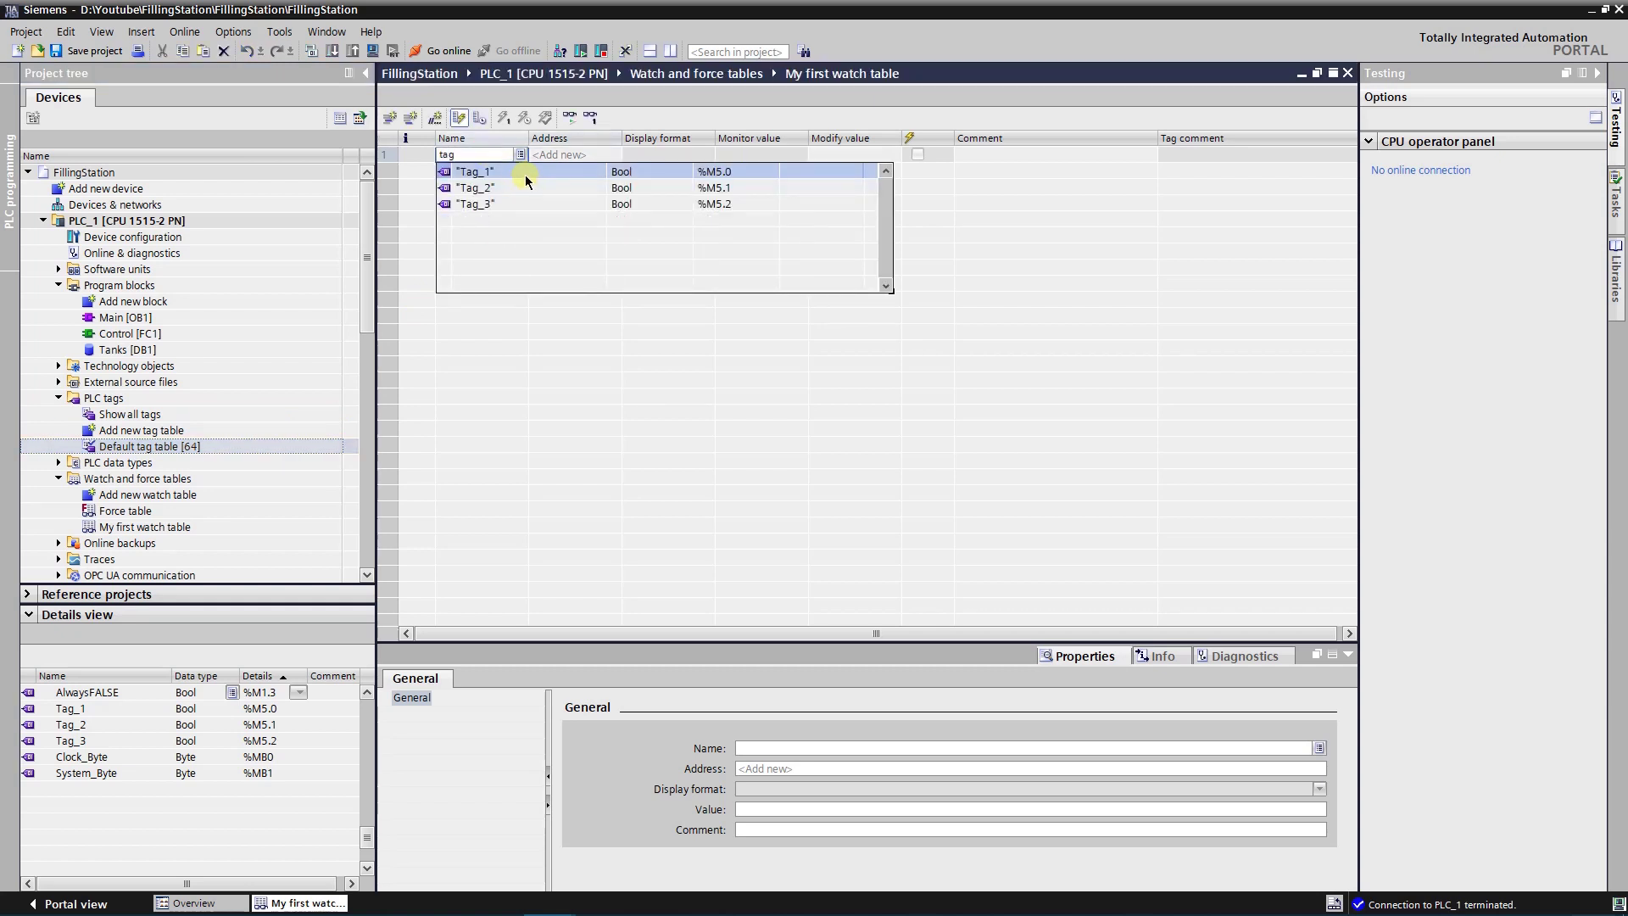
left_click(526, 175)
left_click(516, 171)
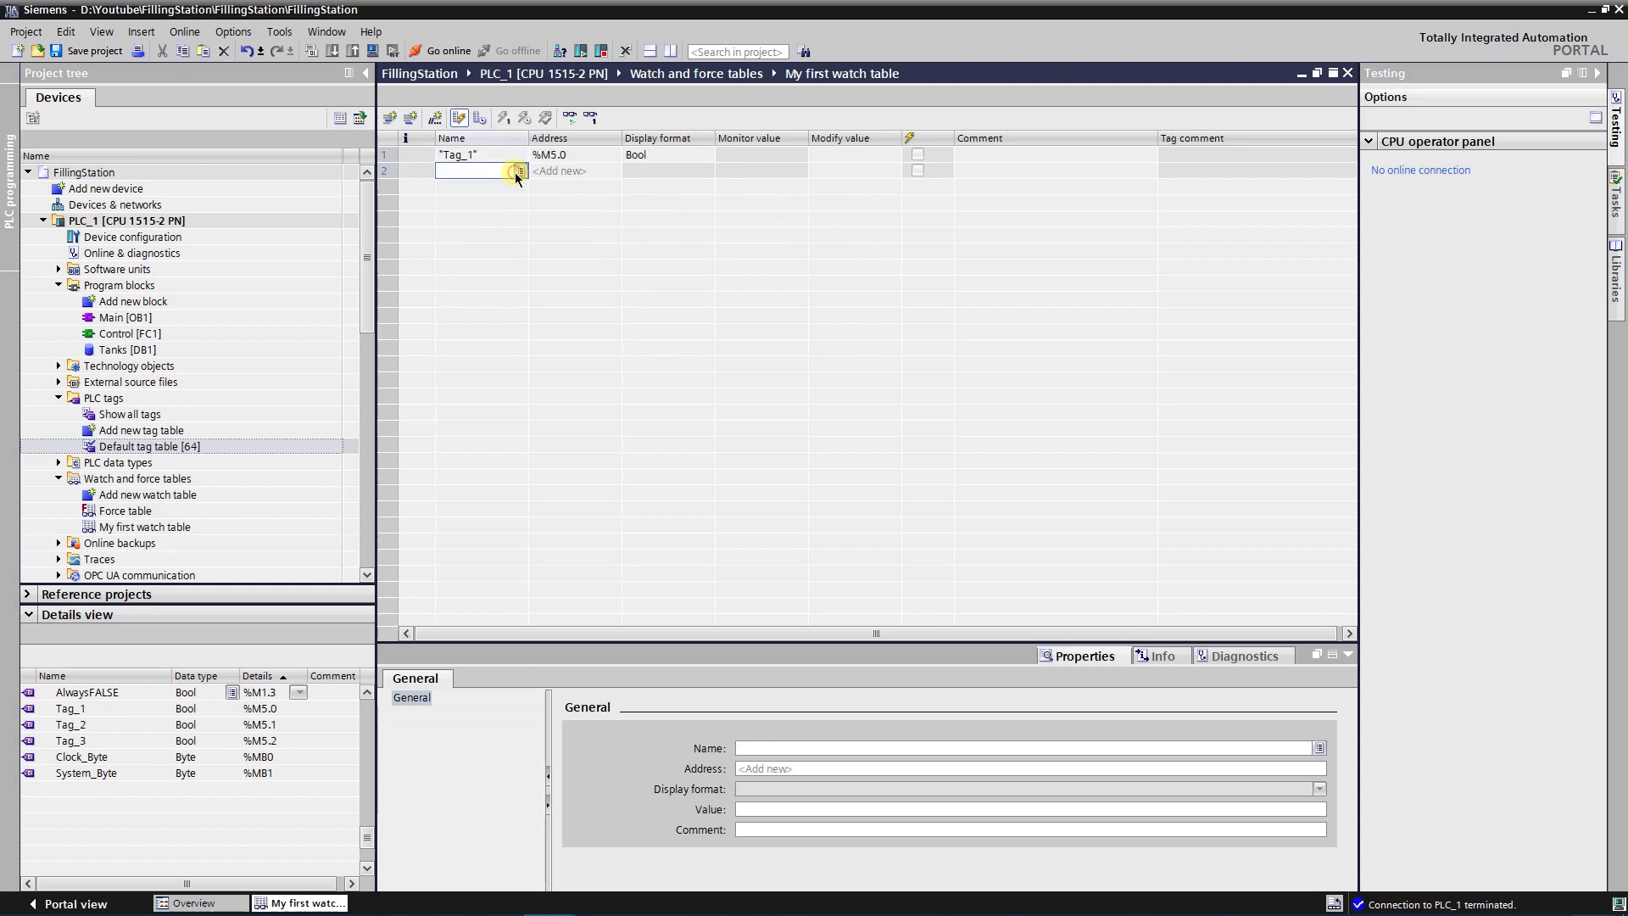
Add row 2 by typing the address %m5.0.
left_click(559, 171)
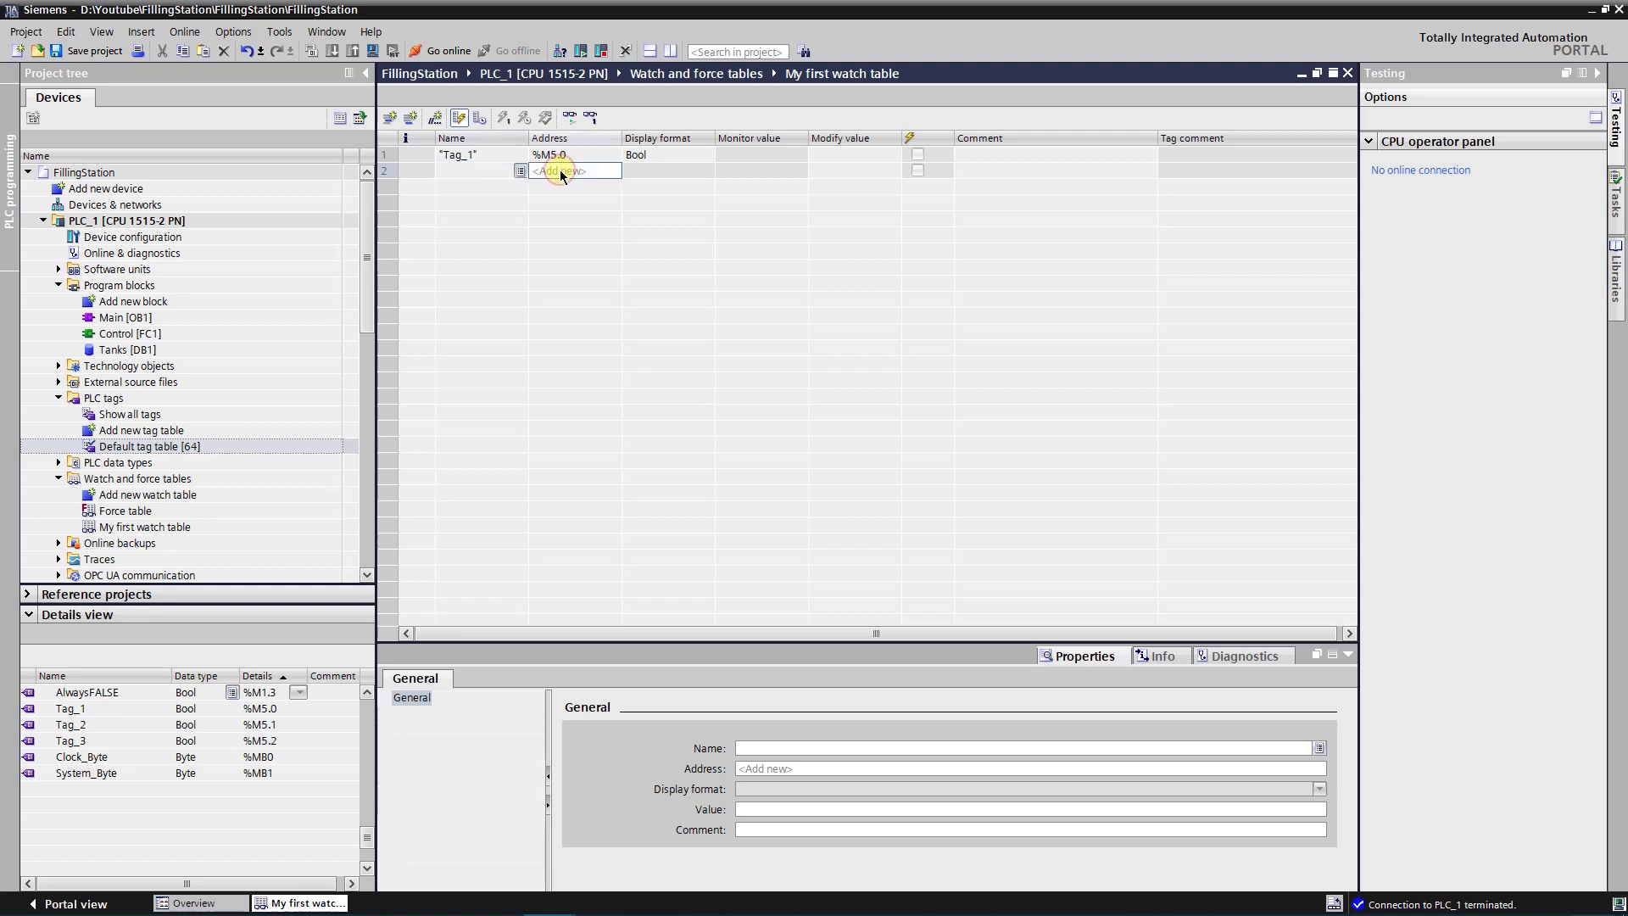
type("%m5.0")
key("Return")
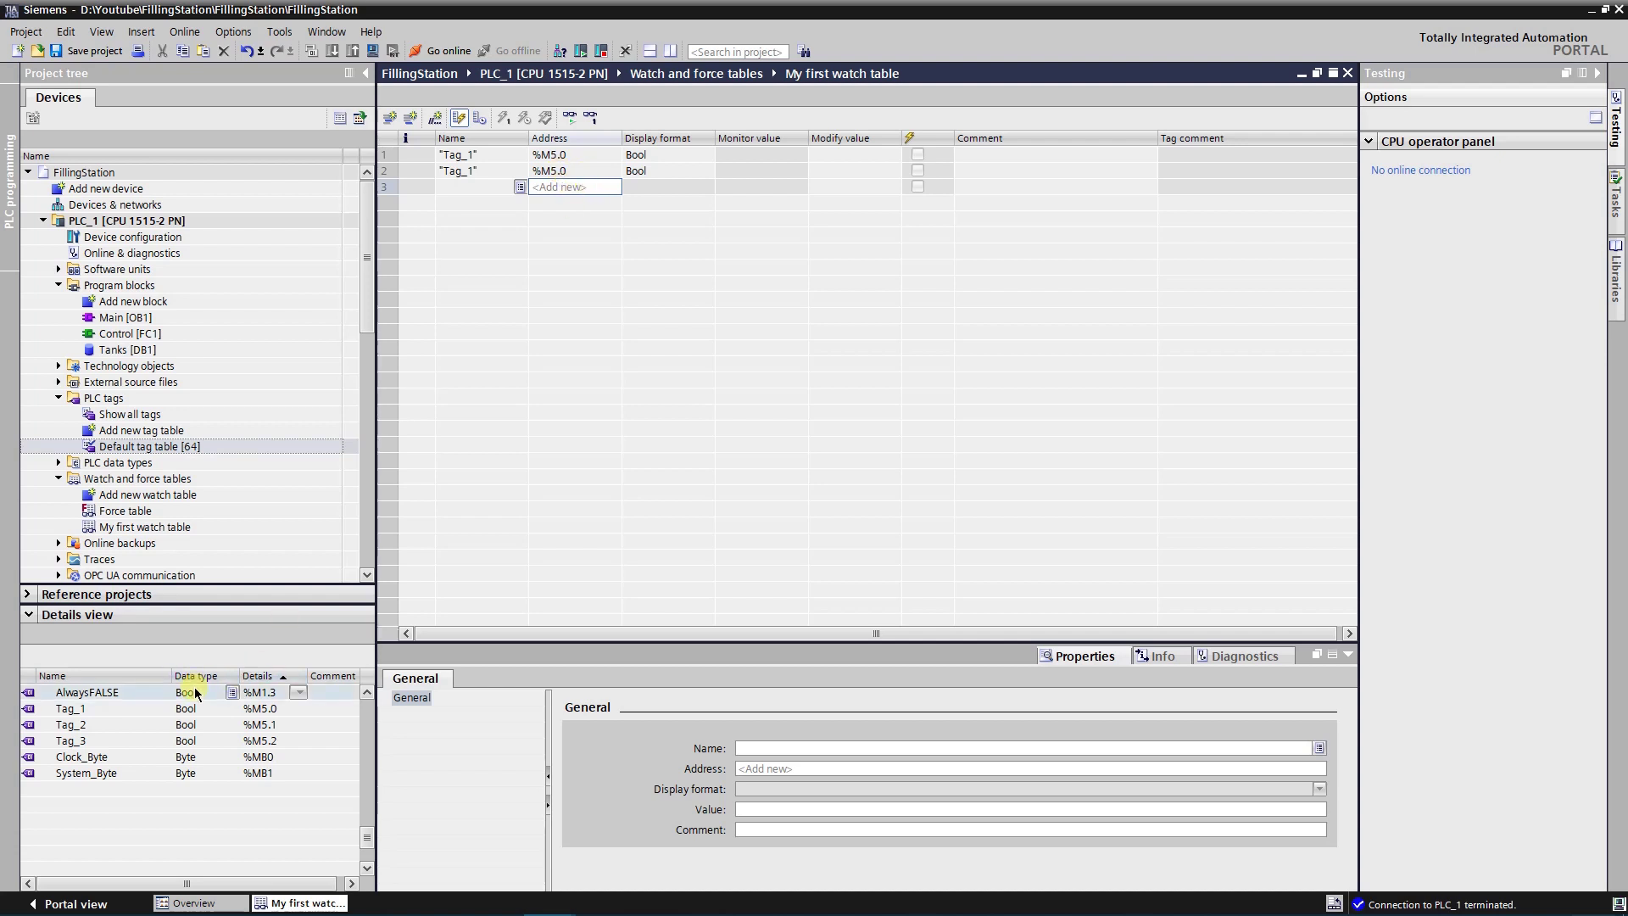
Copy Clock_10Hz from the Default tag table and paste it into watch table row 3.
double_click(120, 448)
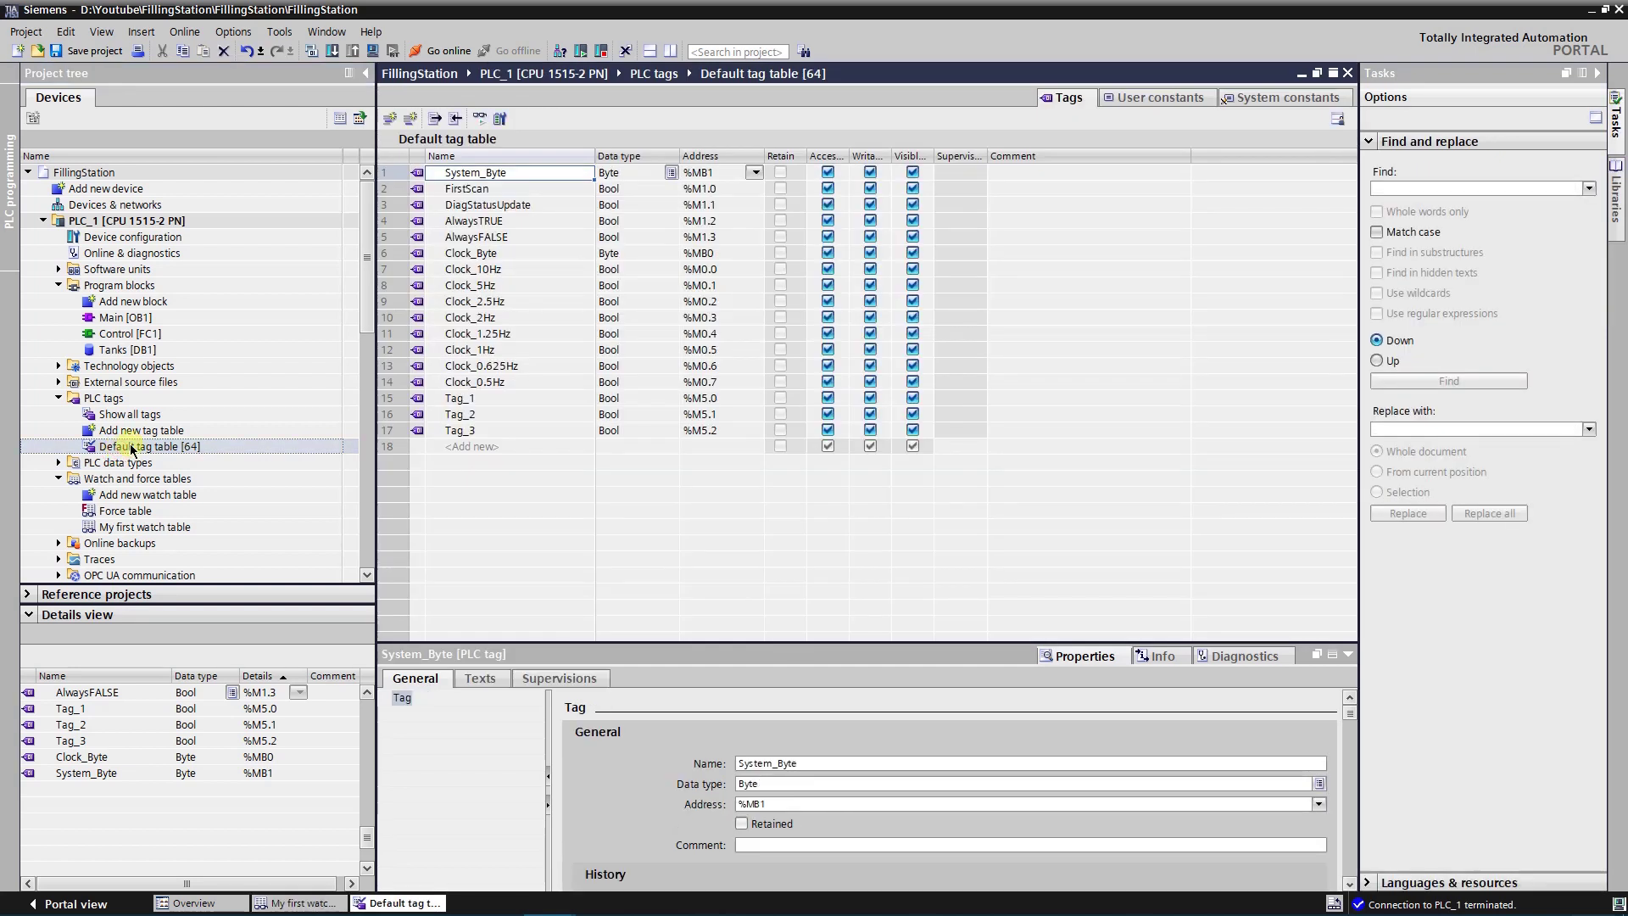
right_click(465, 271)
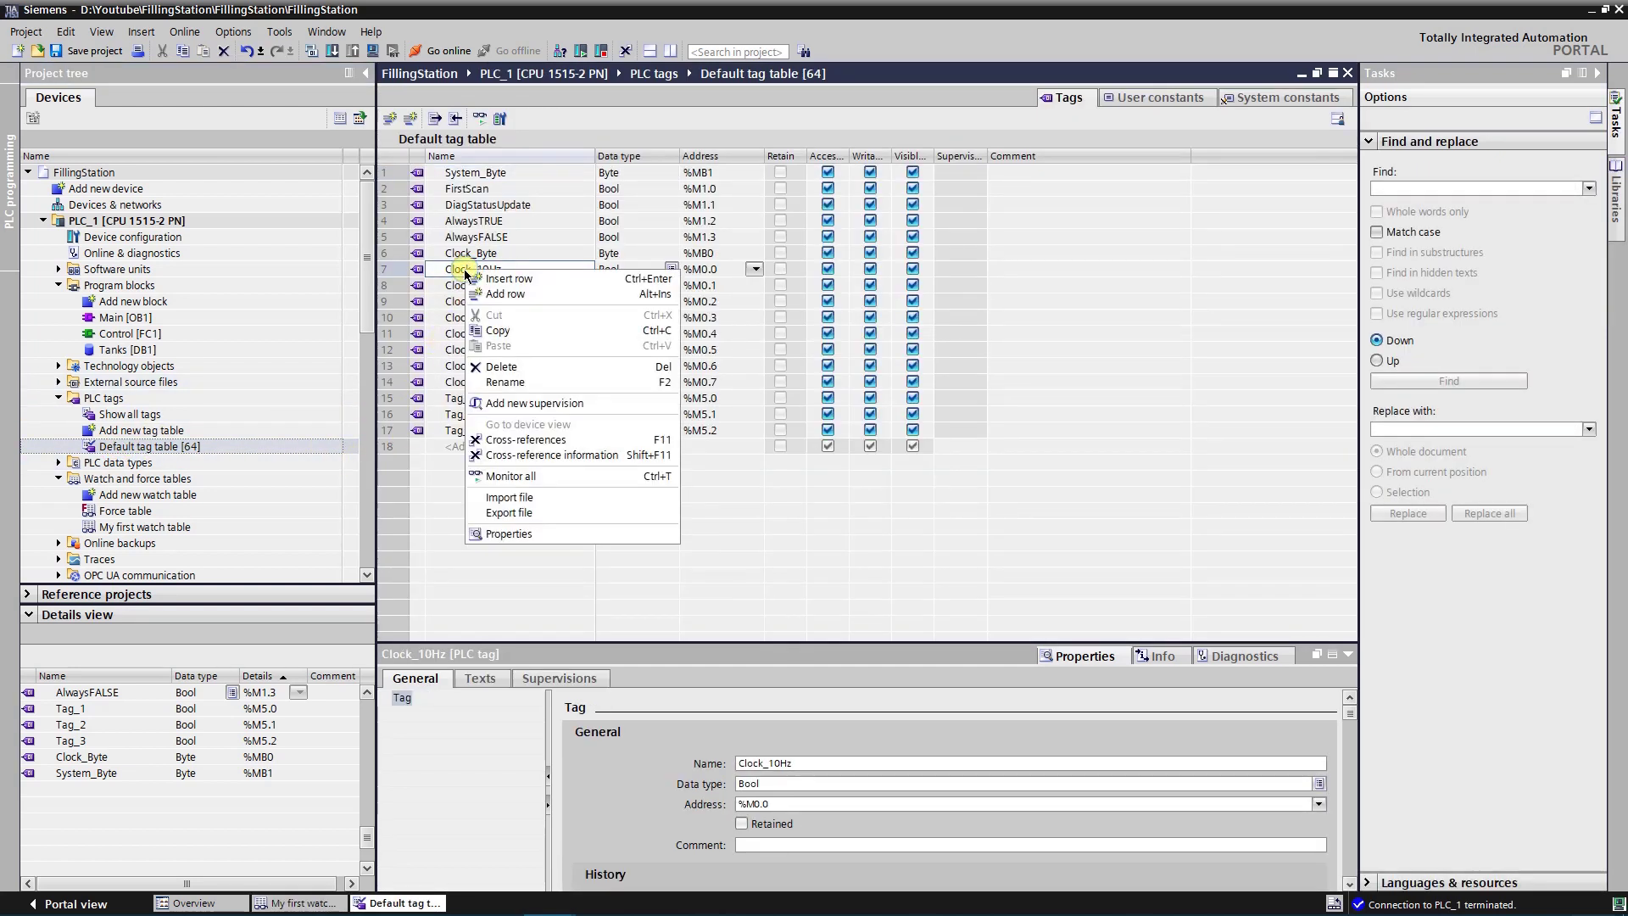
left_click(501, 333)
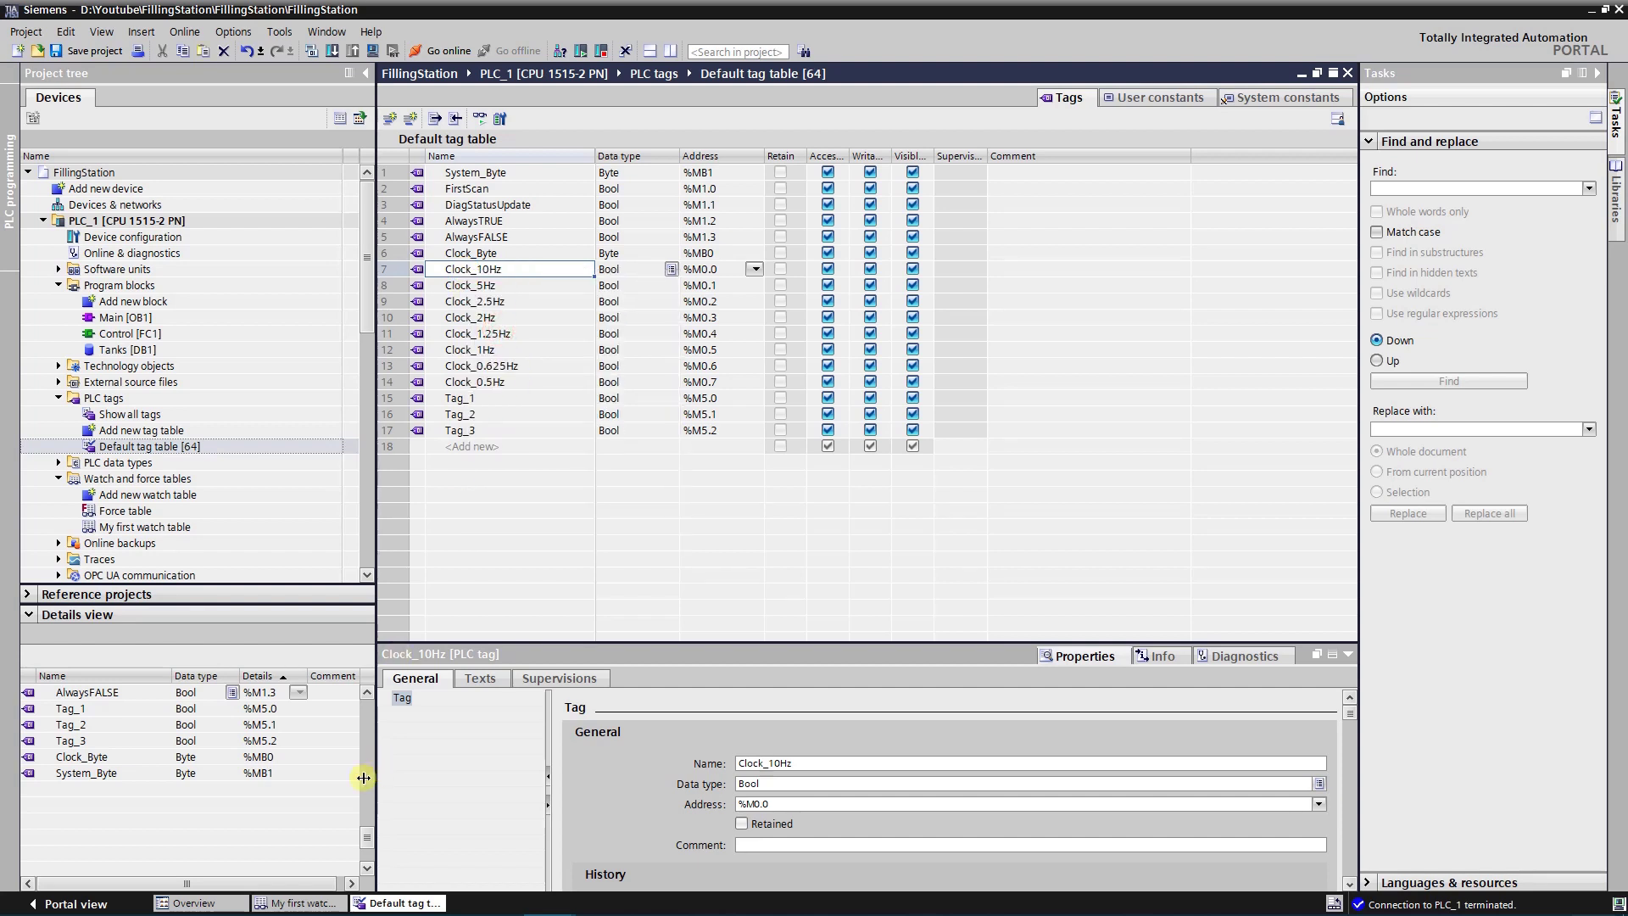
left_click(313, 904)
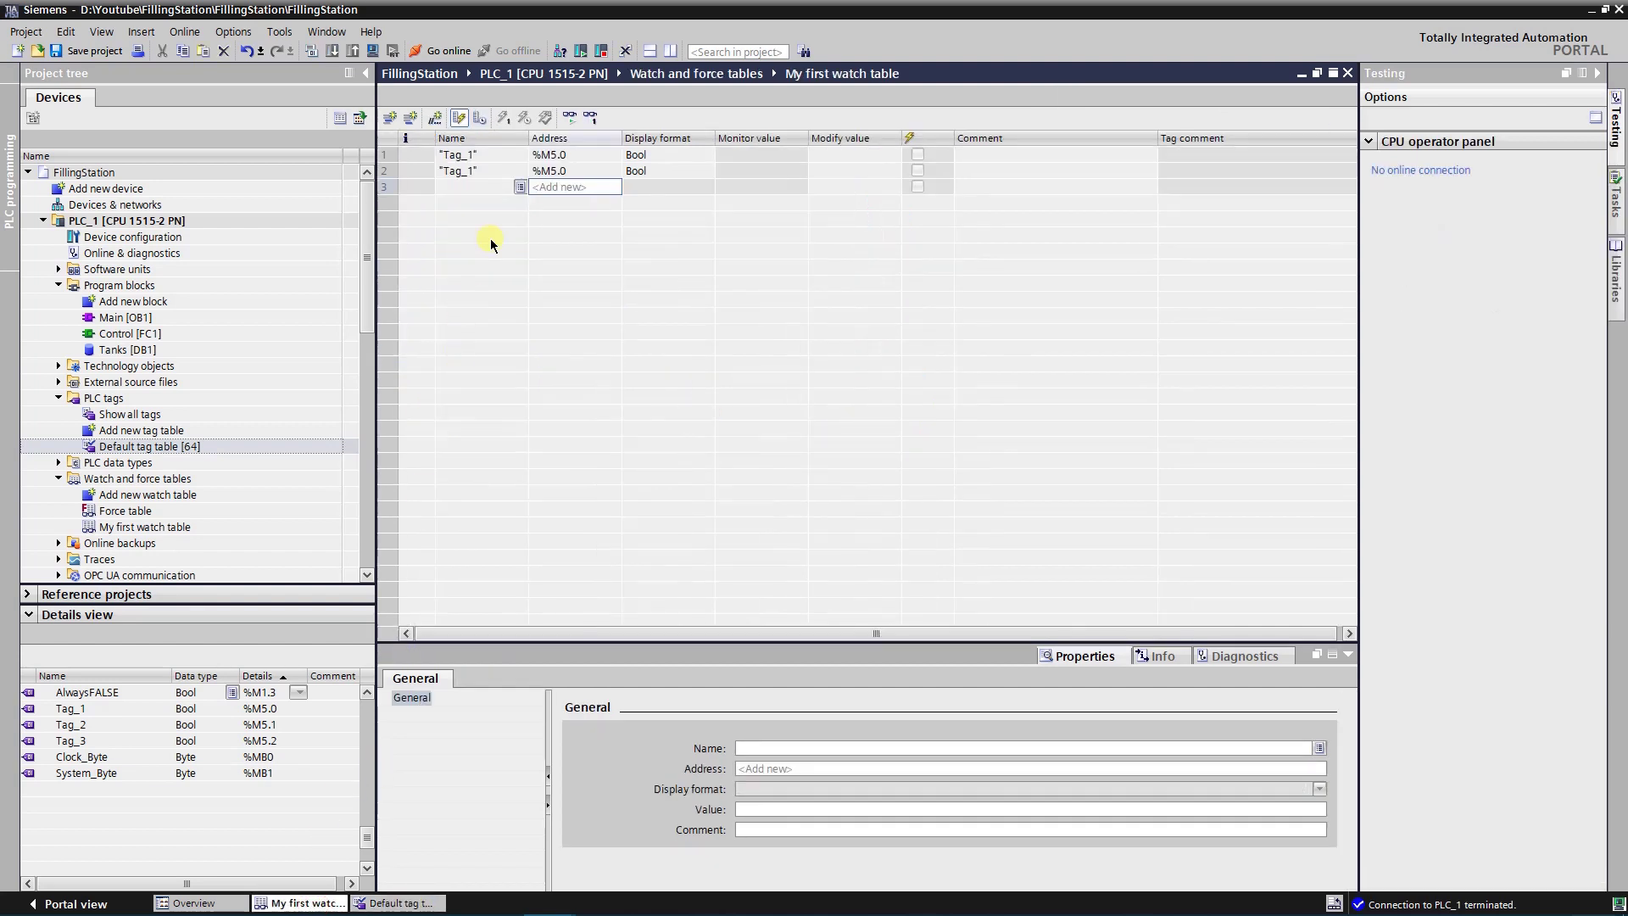
right_click(496, 185)
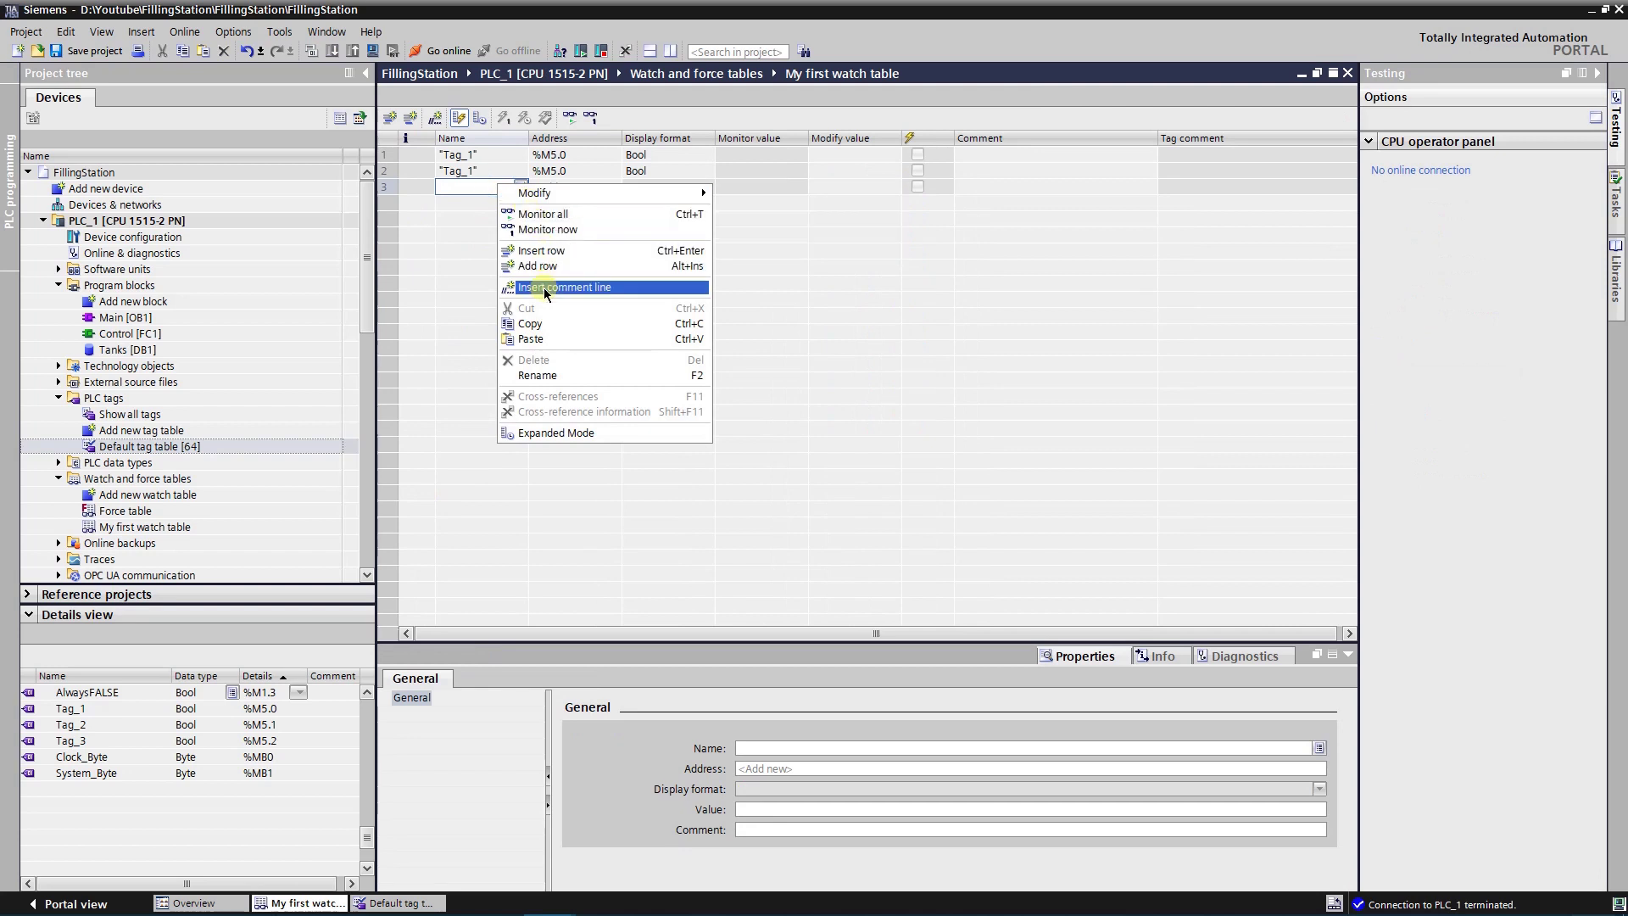
left_click(537, 339)
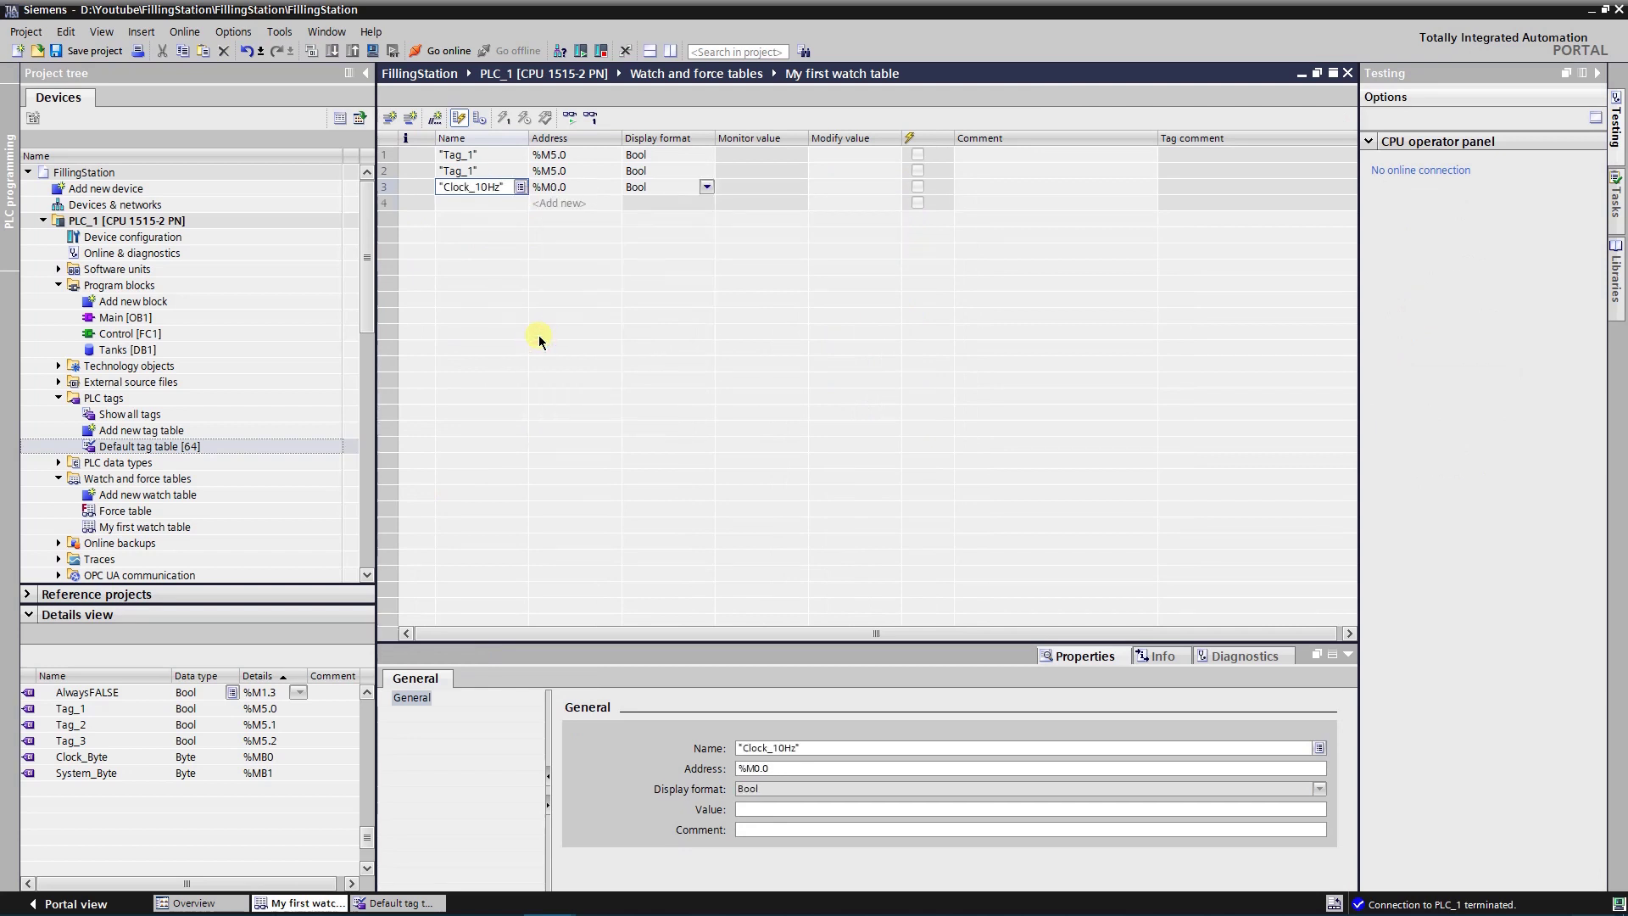
Drag the Level member of Tanks [DB1] from Details view into row 4.
left_click(148, 351)
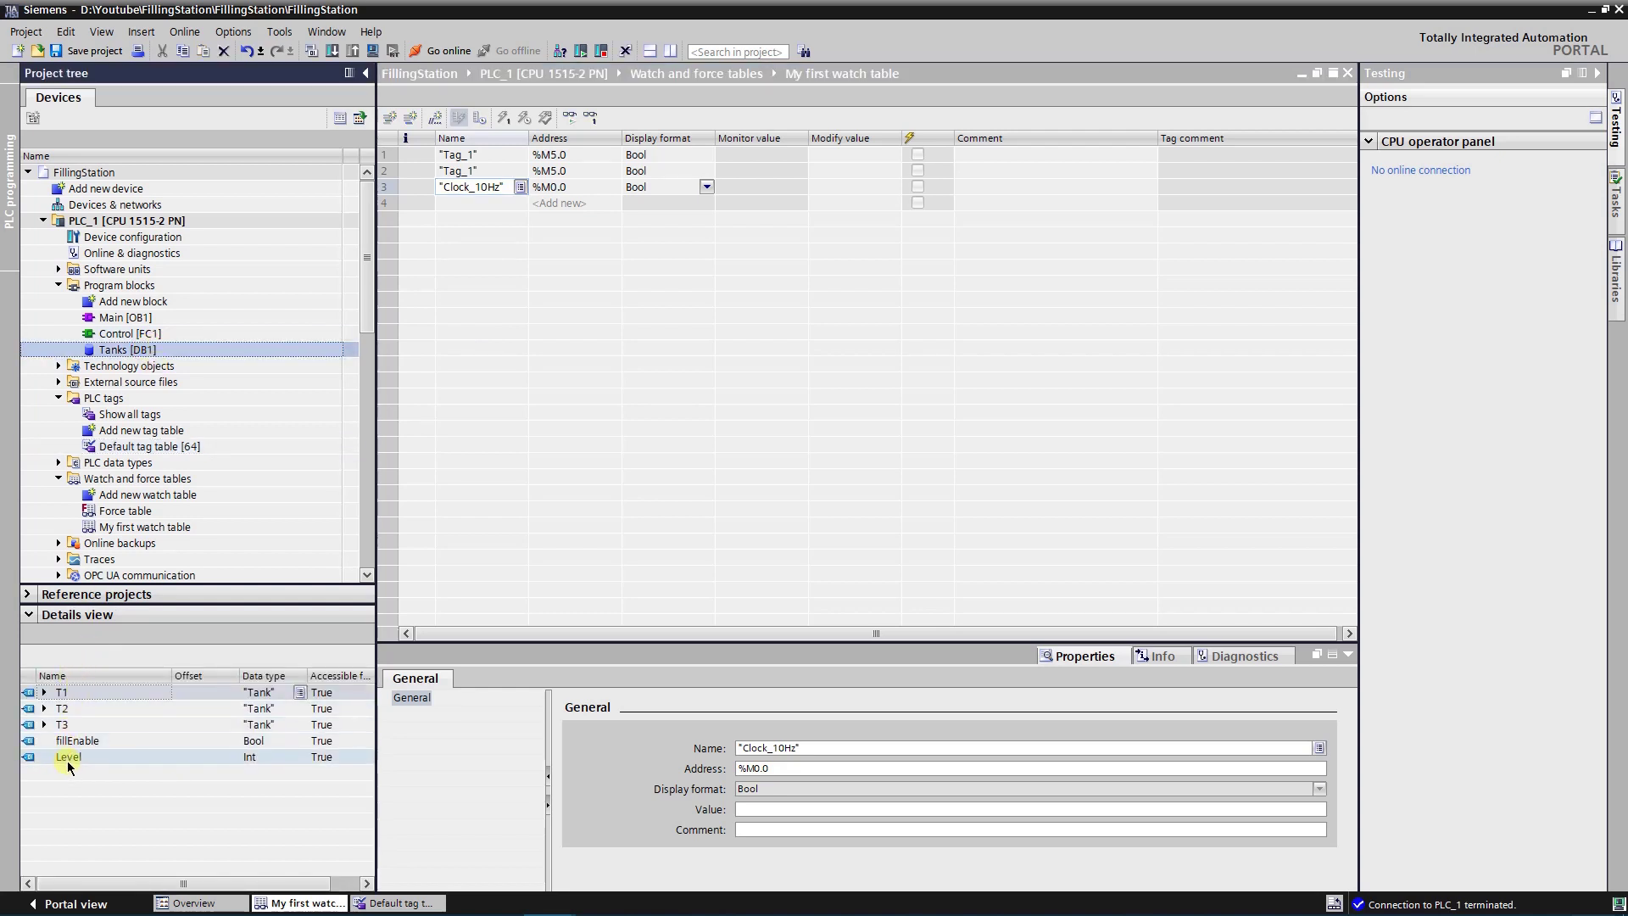
left_click_drag(68, 757, 430, 331)
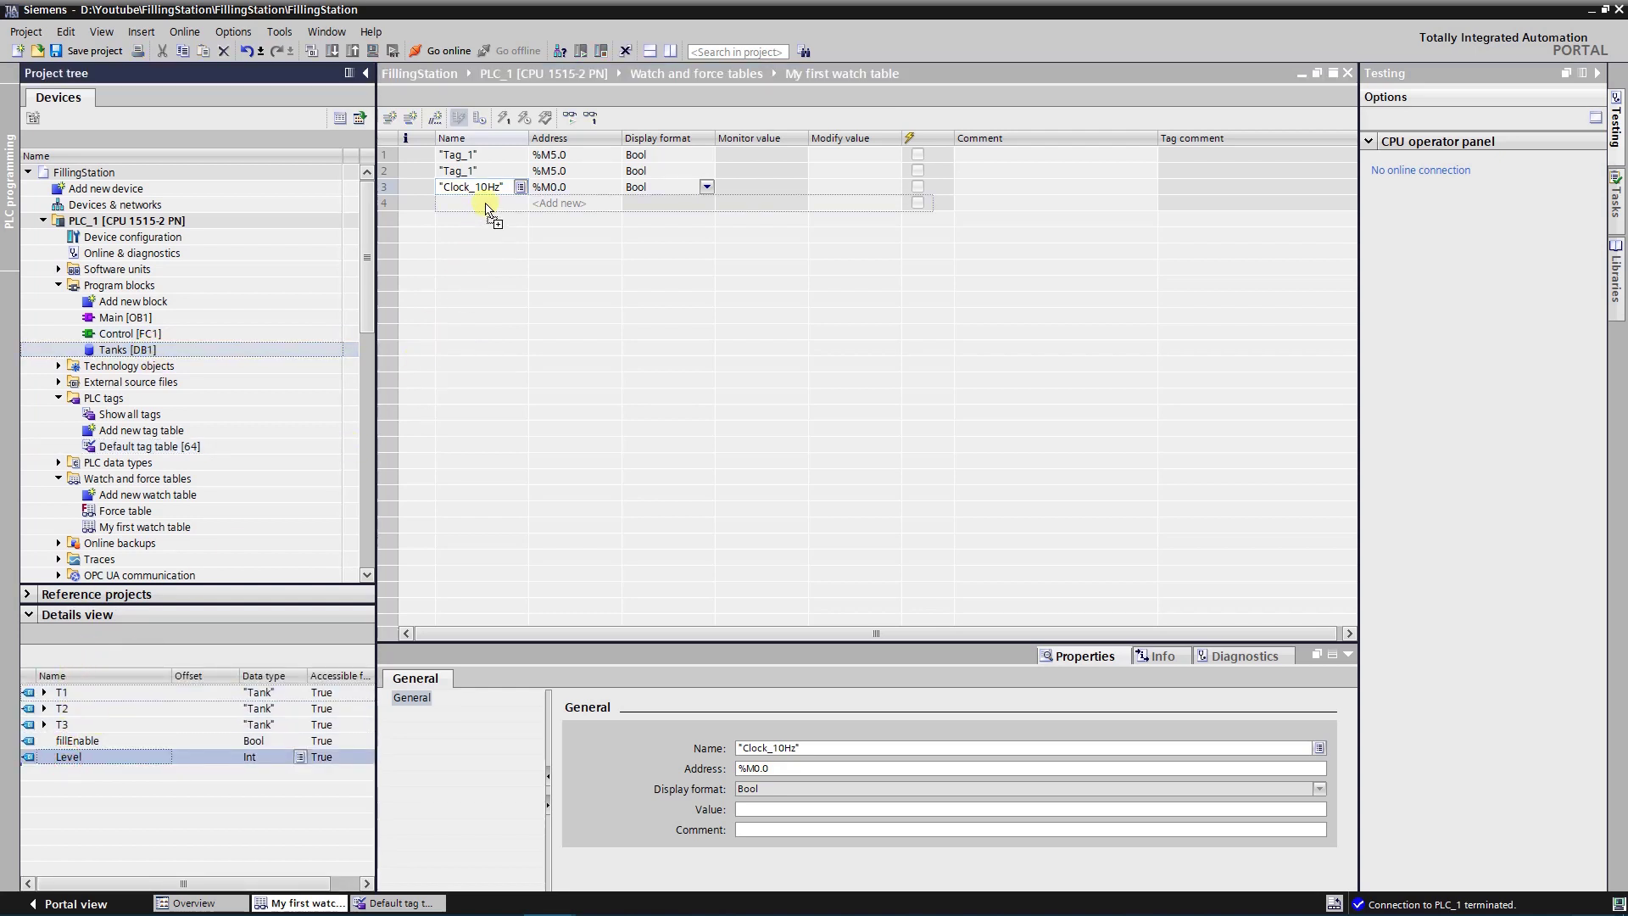
left_click_drag(488, 208, 488, 206)
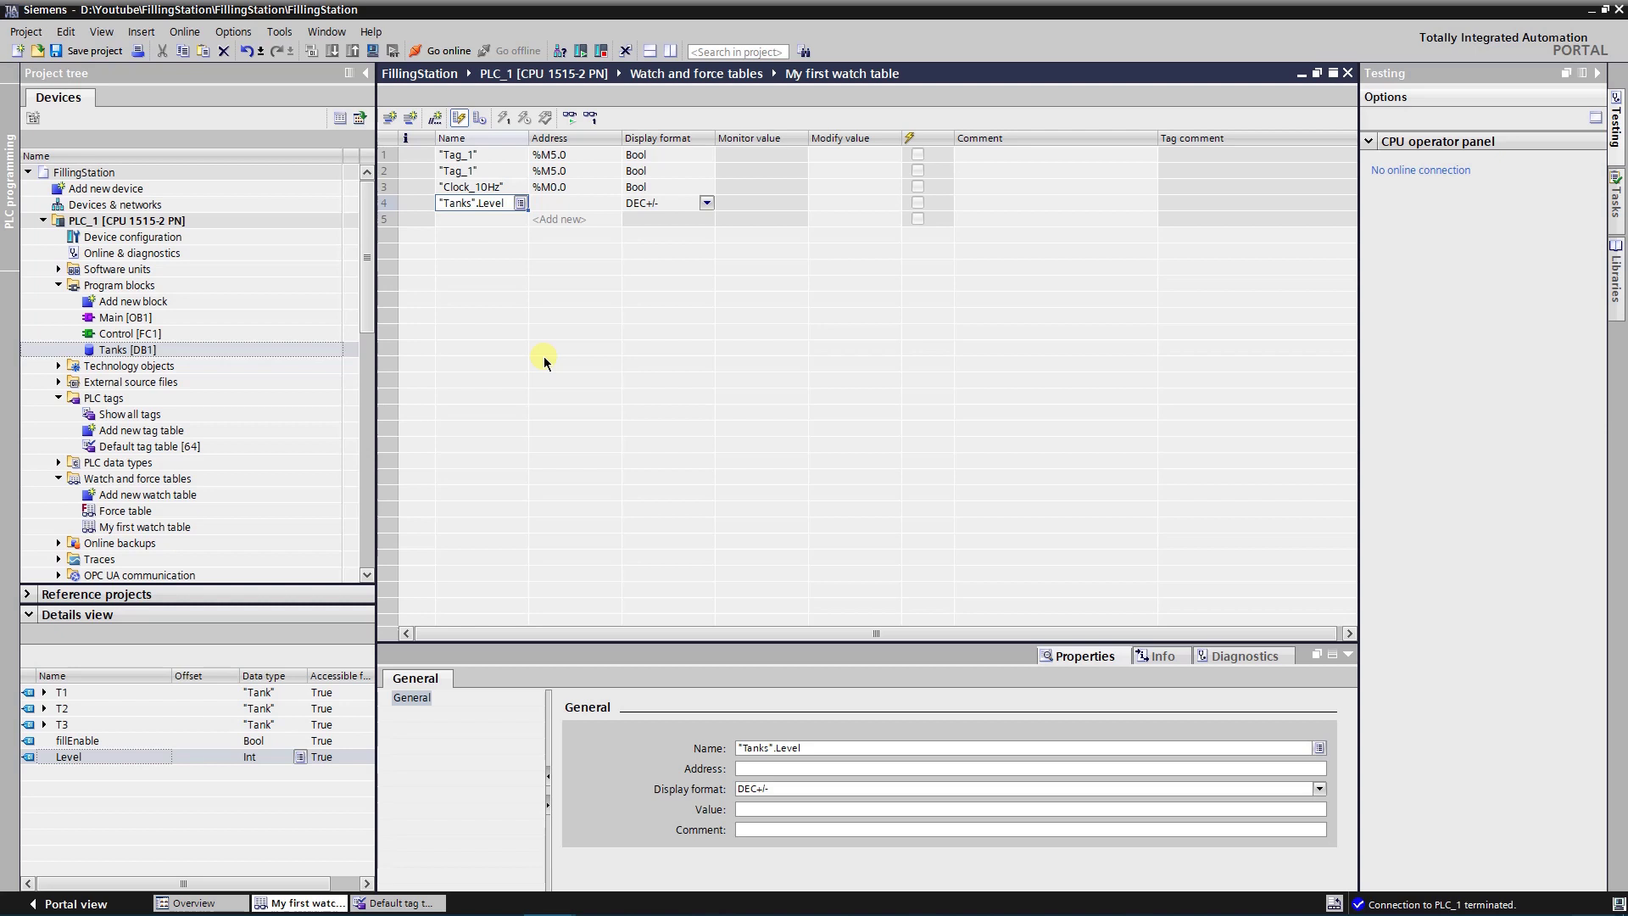
Comment rows 1–4: '//Tag by name', '//Tag by address', '//Copy/paste', 'Drag and drop'.
left_click(990, 154)
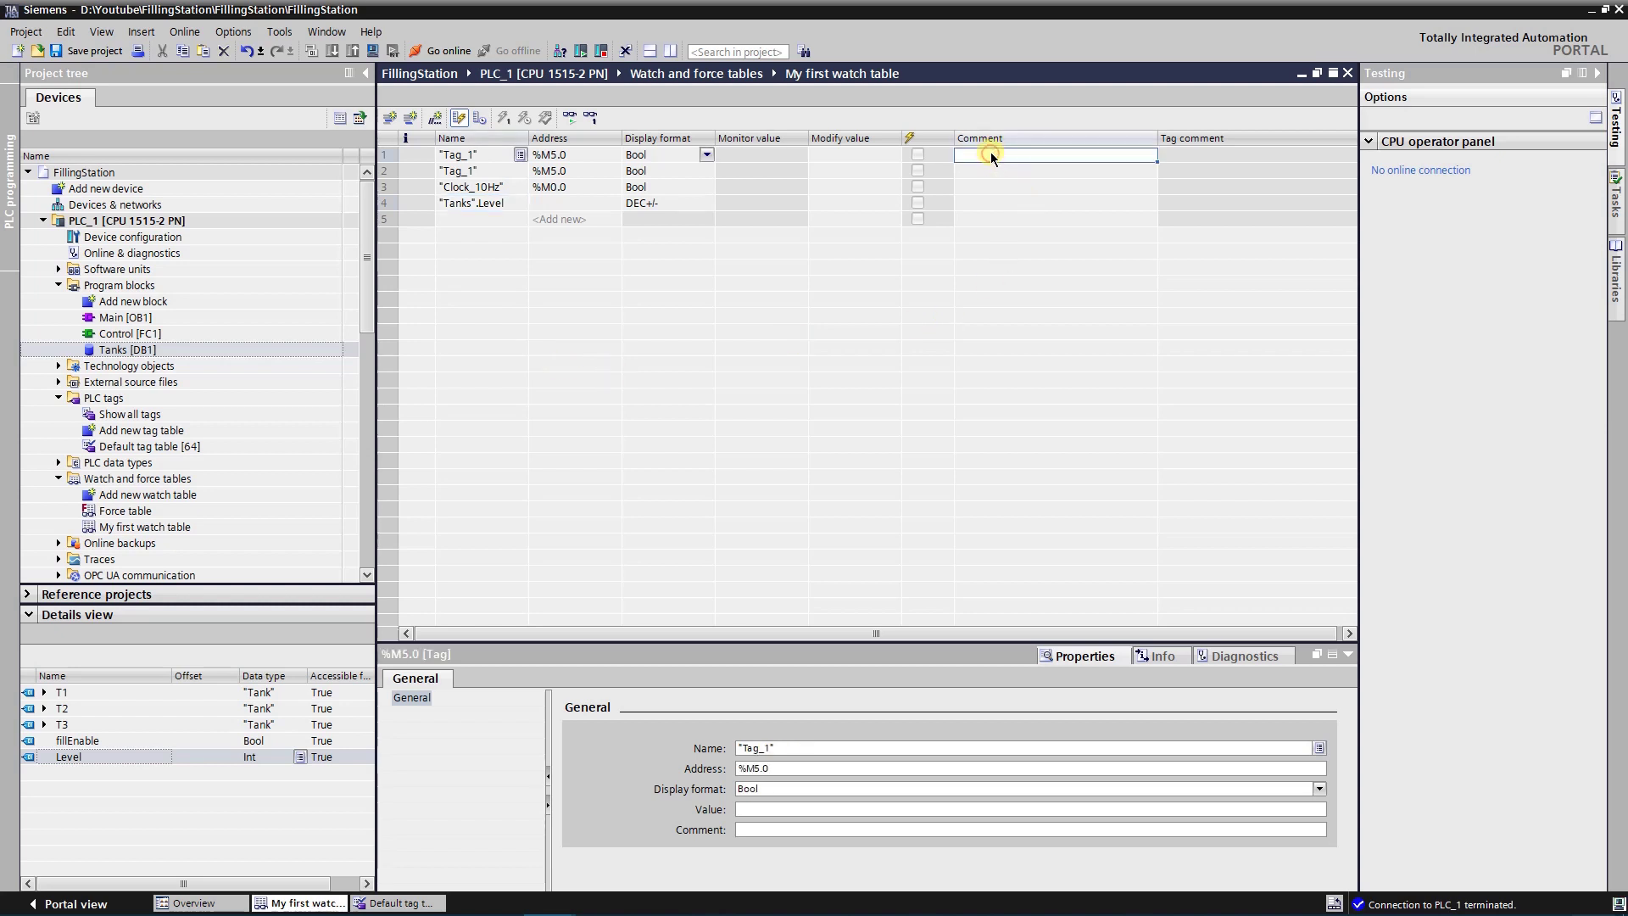
type("//Tag by name")
key("Return")
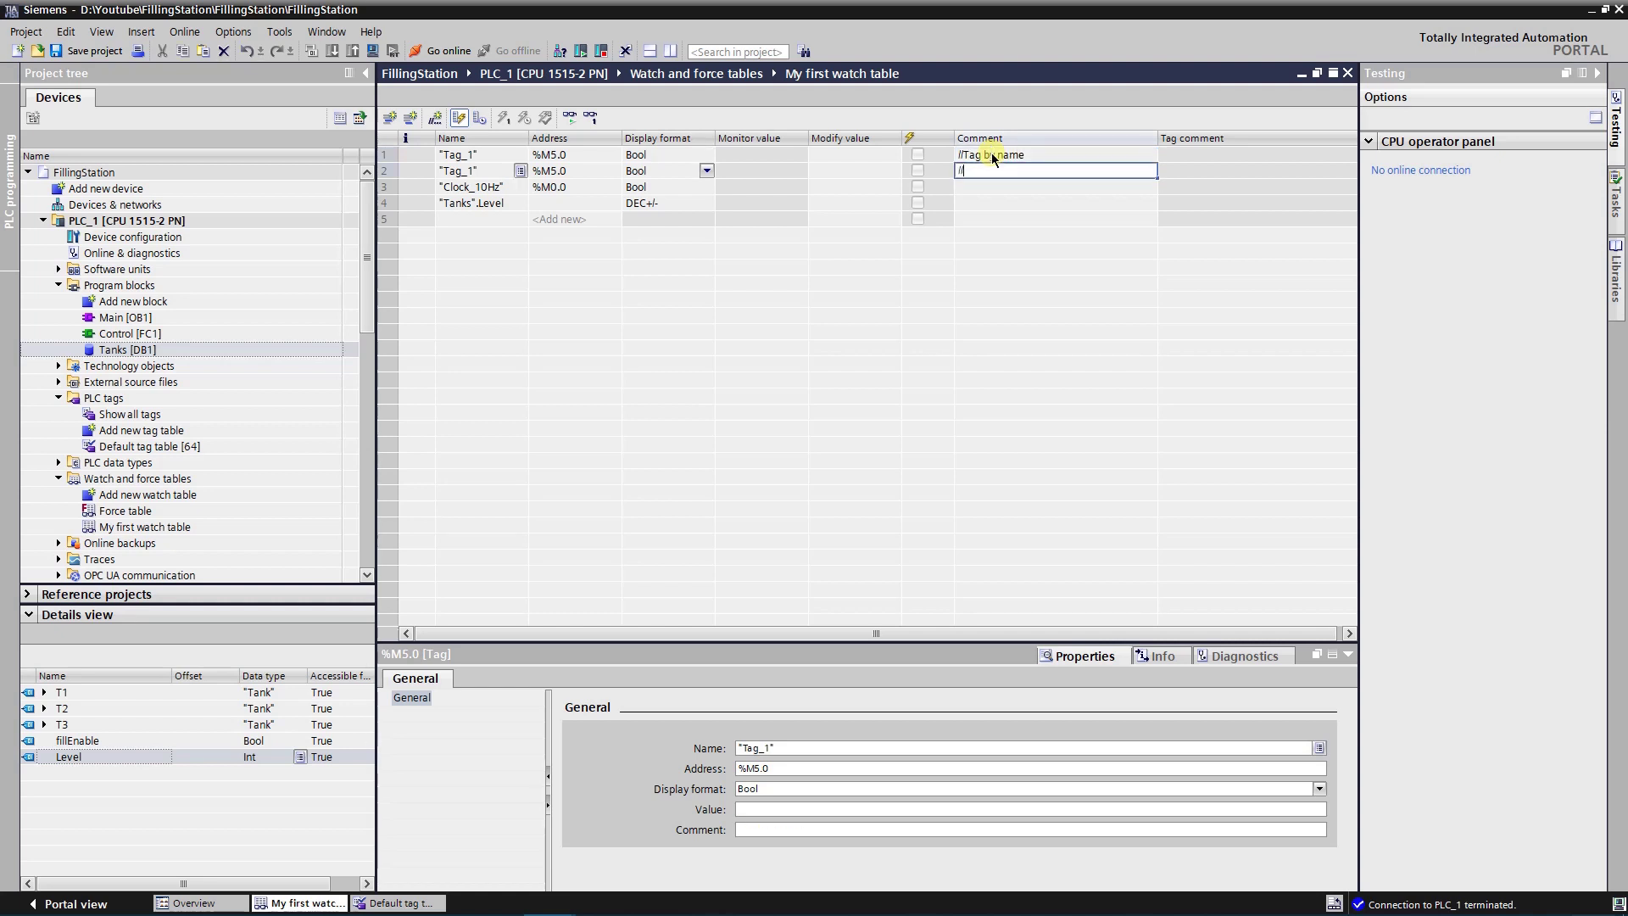
type("//Tag by address")
key("Return")
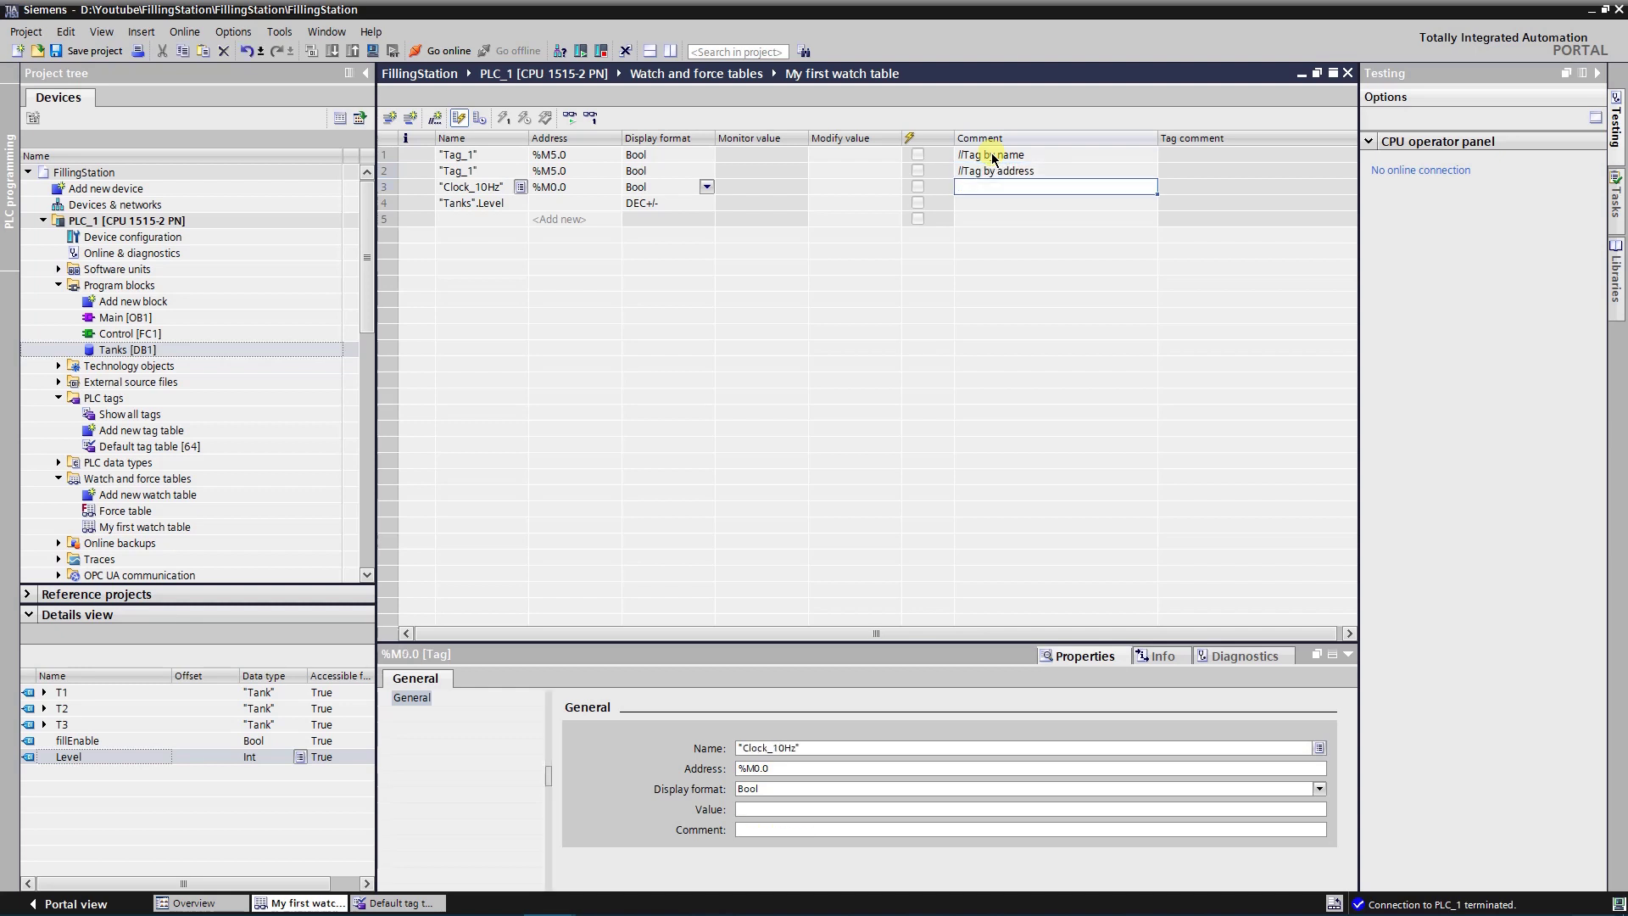
type("//")
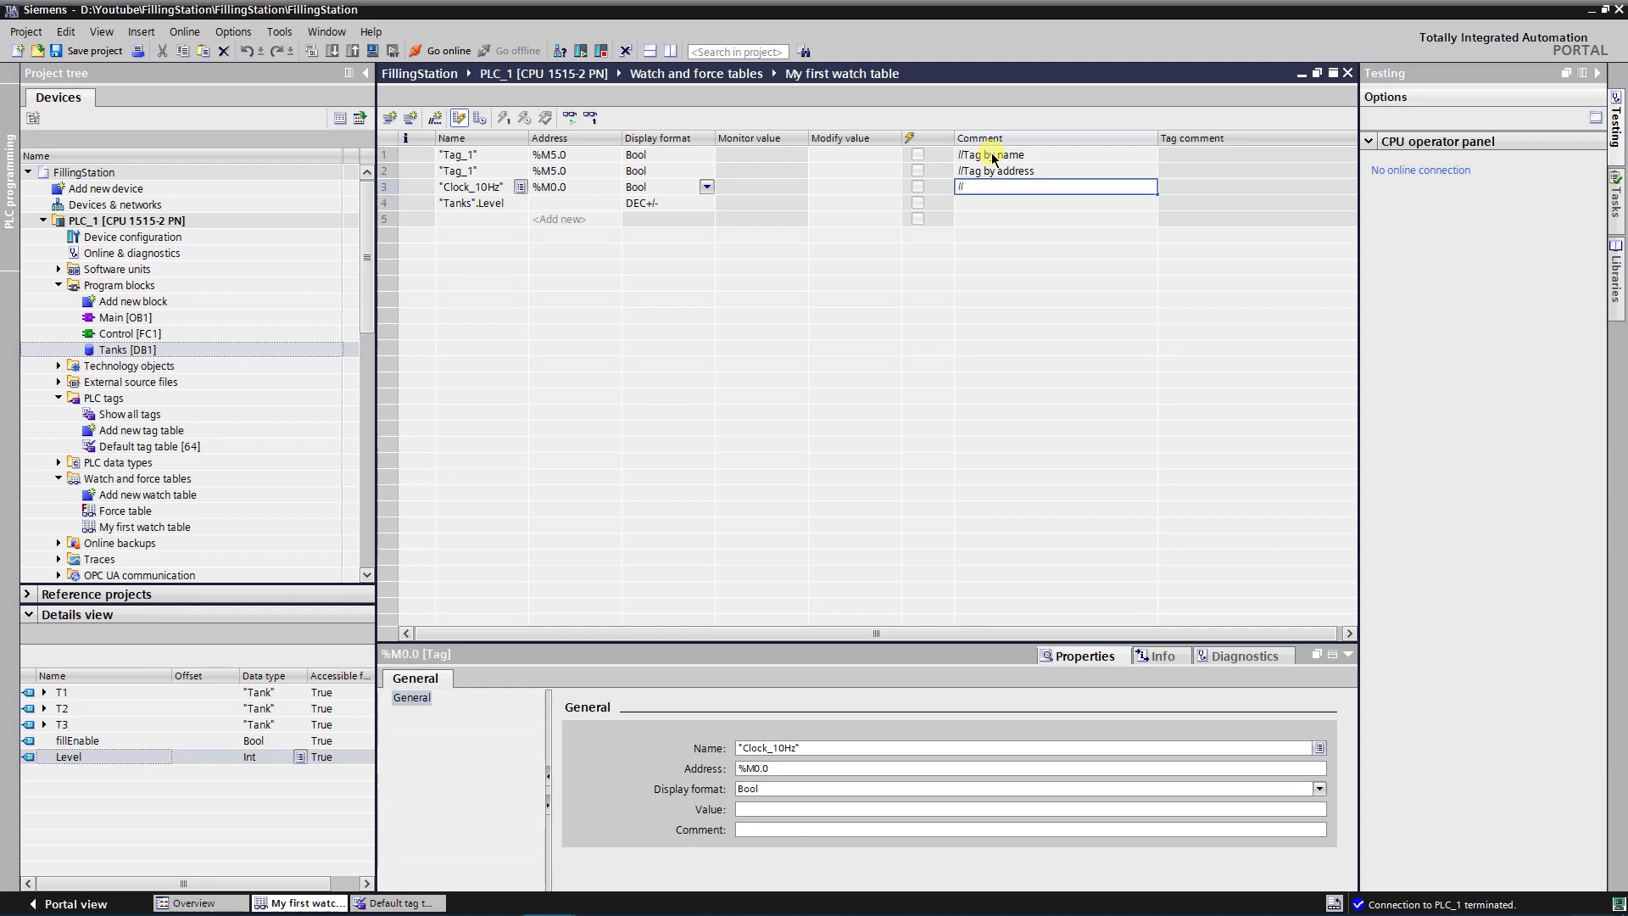
type("Copy/paste")
key("Return")
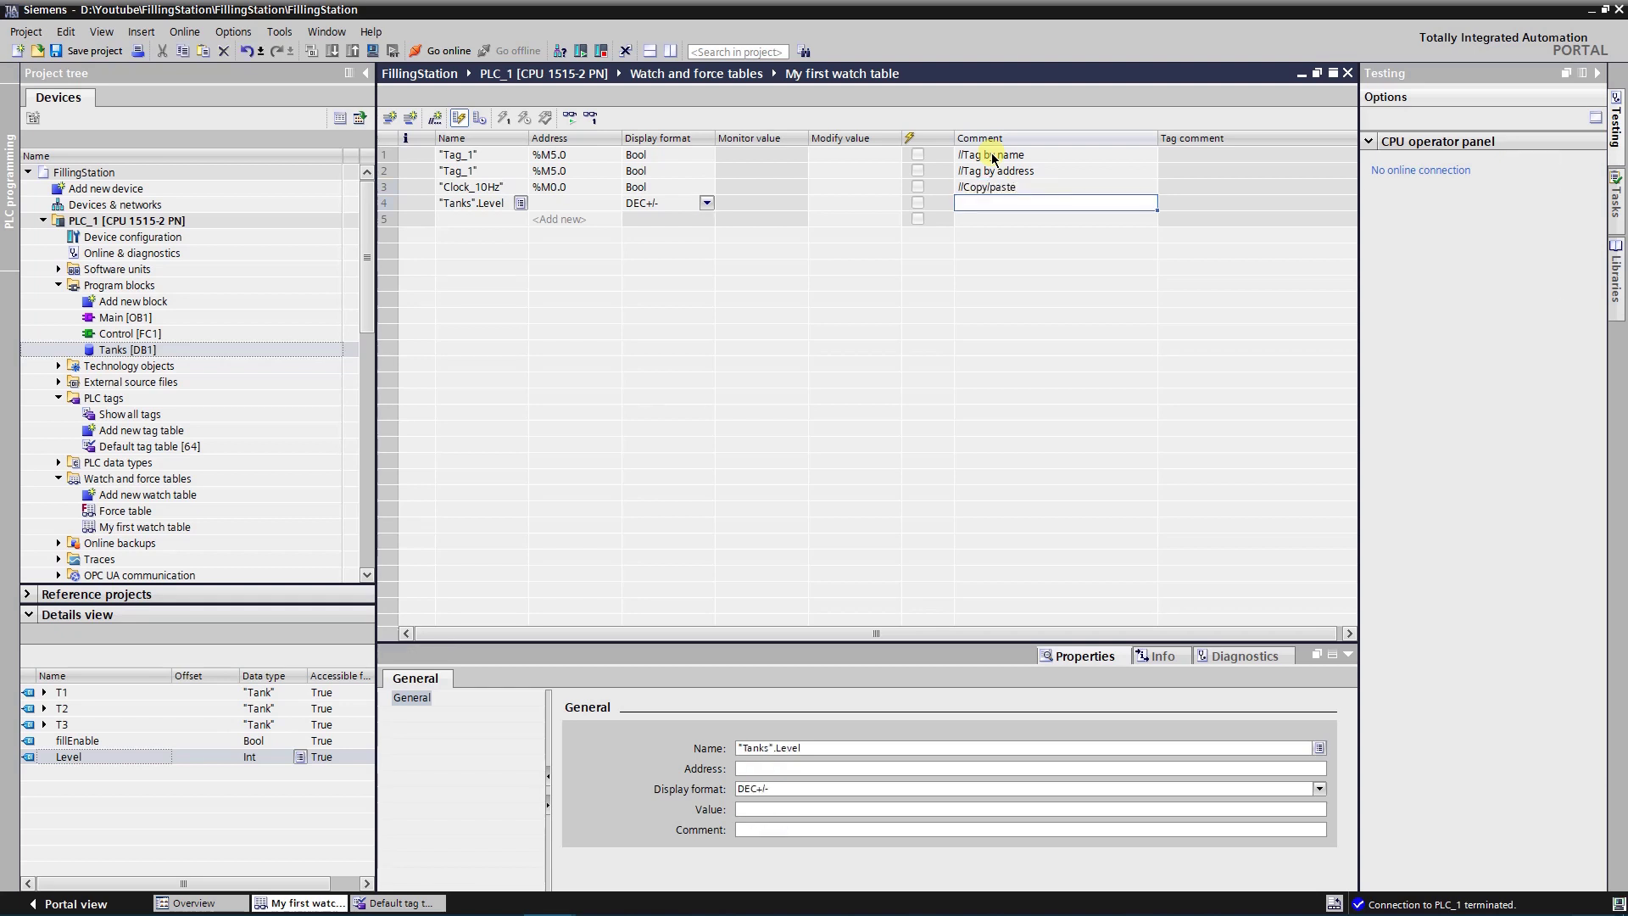
type("Drag an")
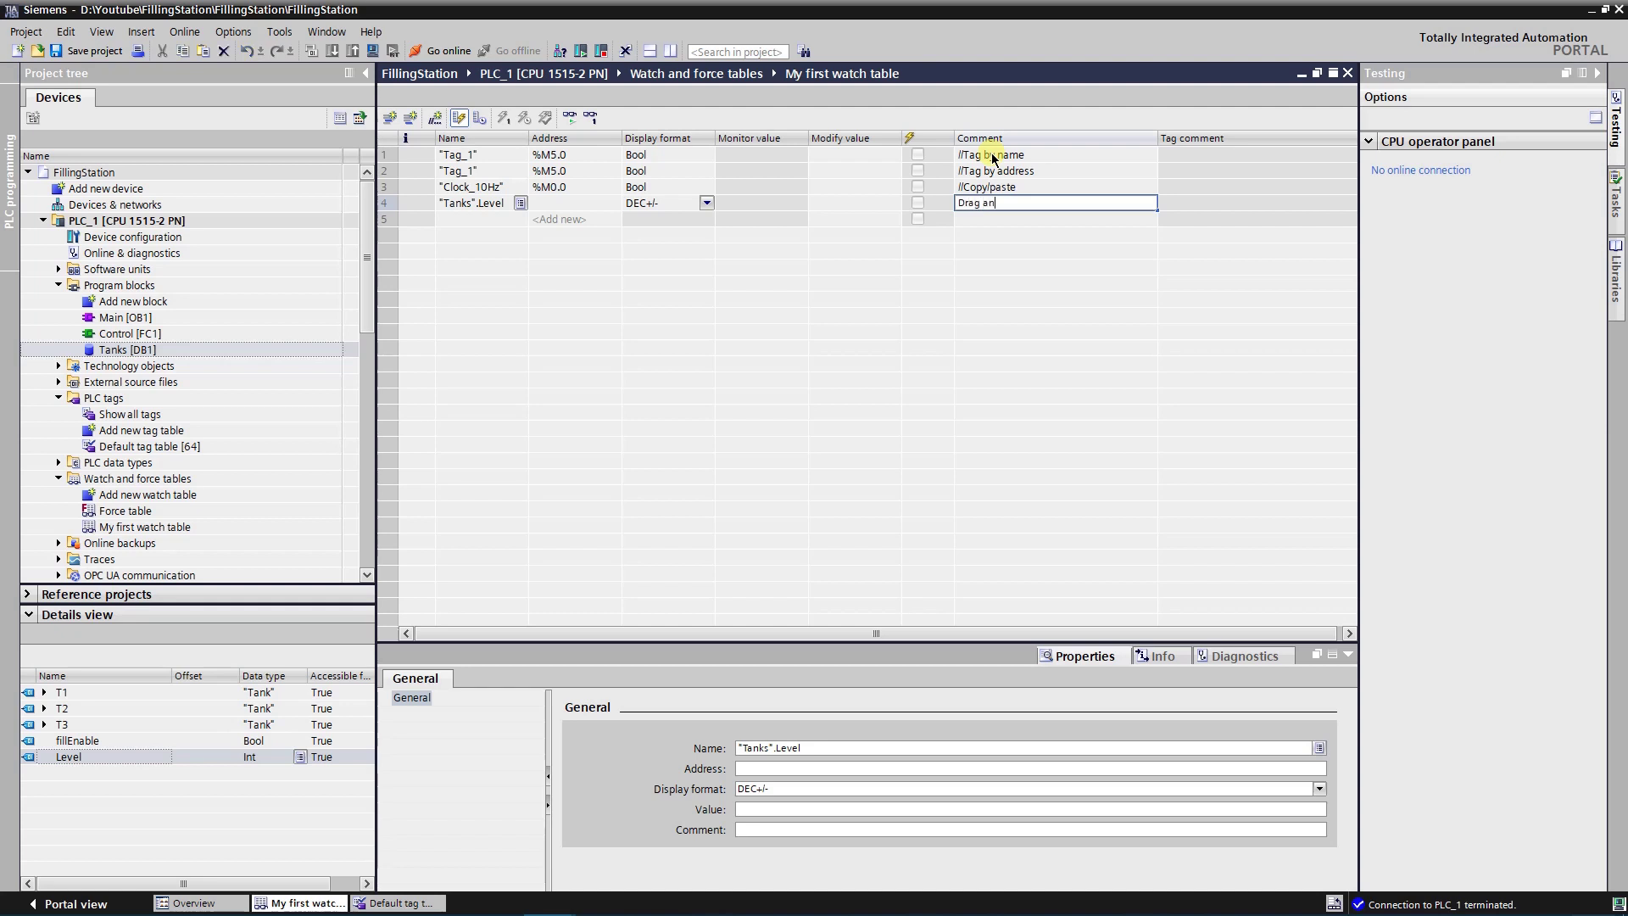
type("d drop")
key("Return")
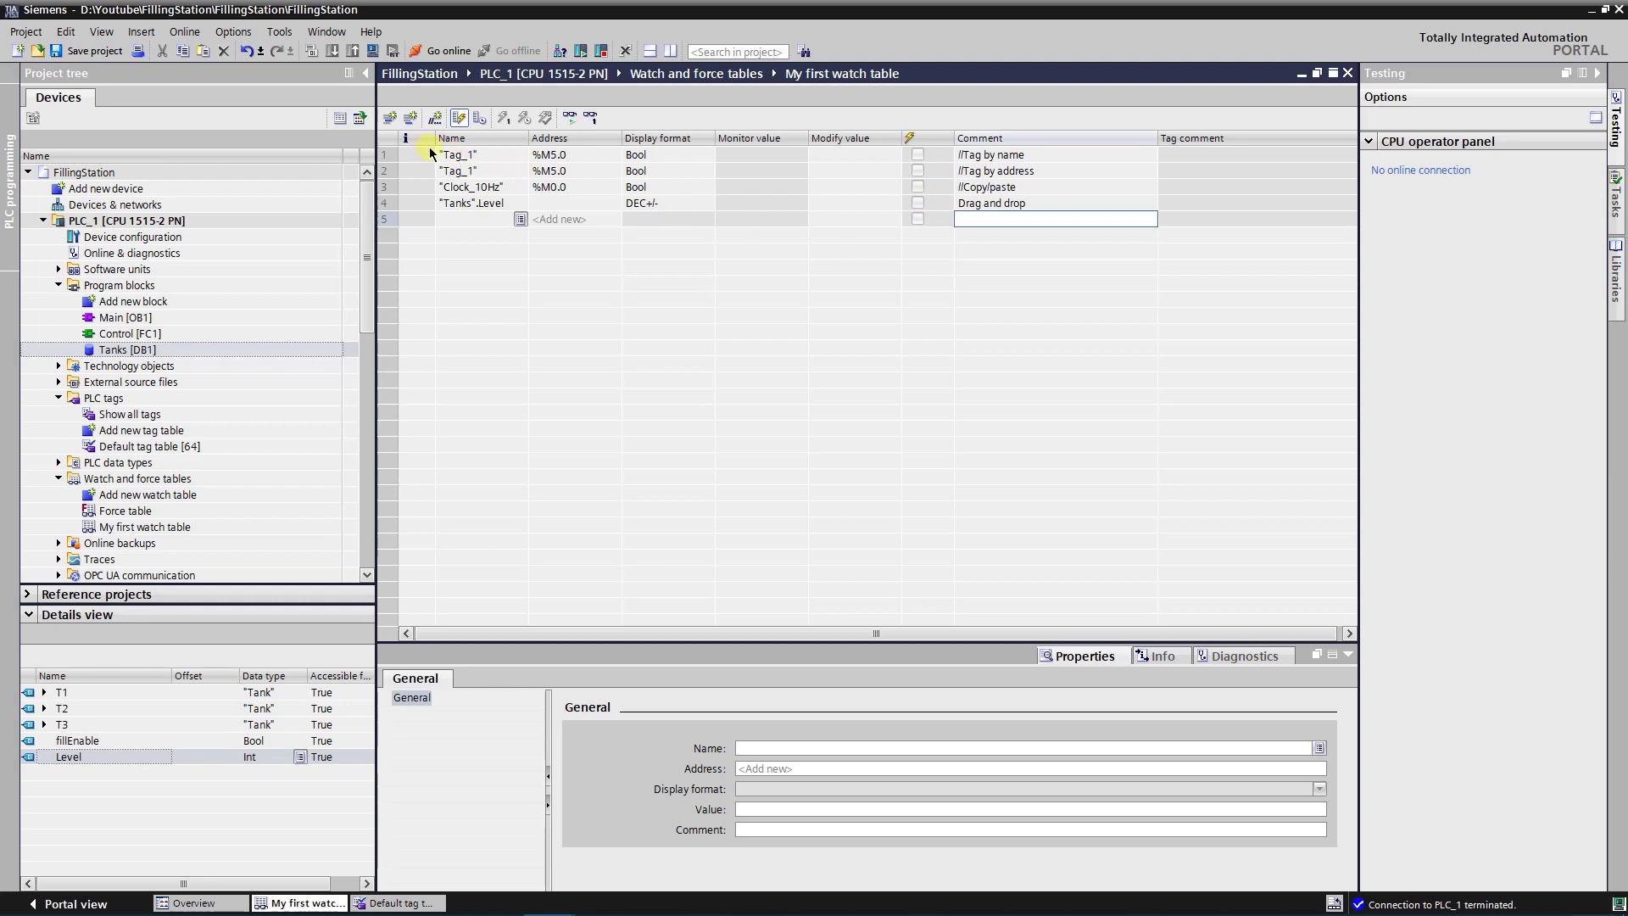
Insert the '//Tags by name' and 'Tags by address' comment lines above the two Tag_1 rows.
left_click(431, 157)
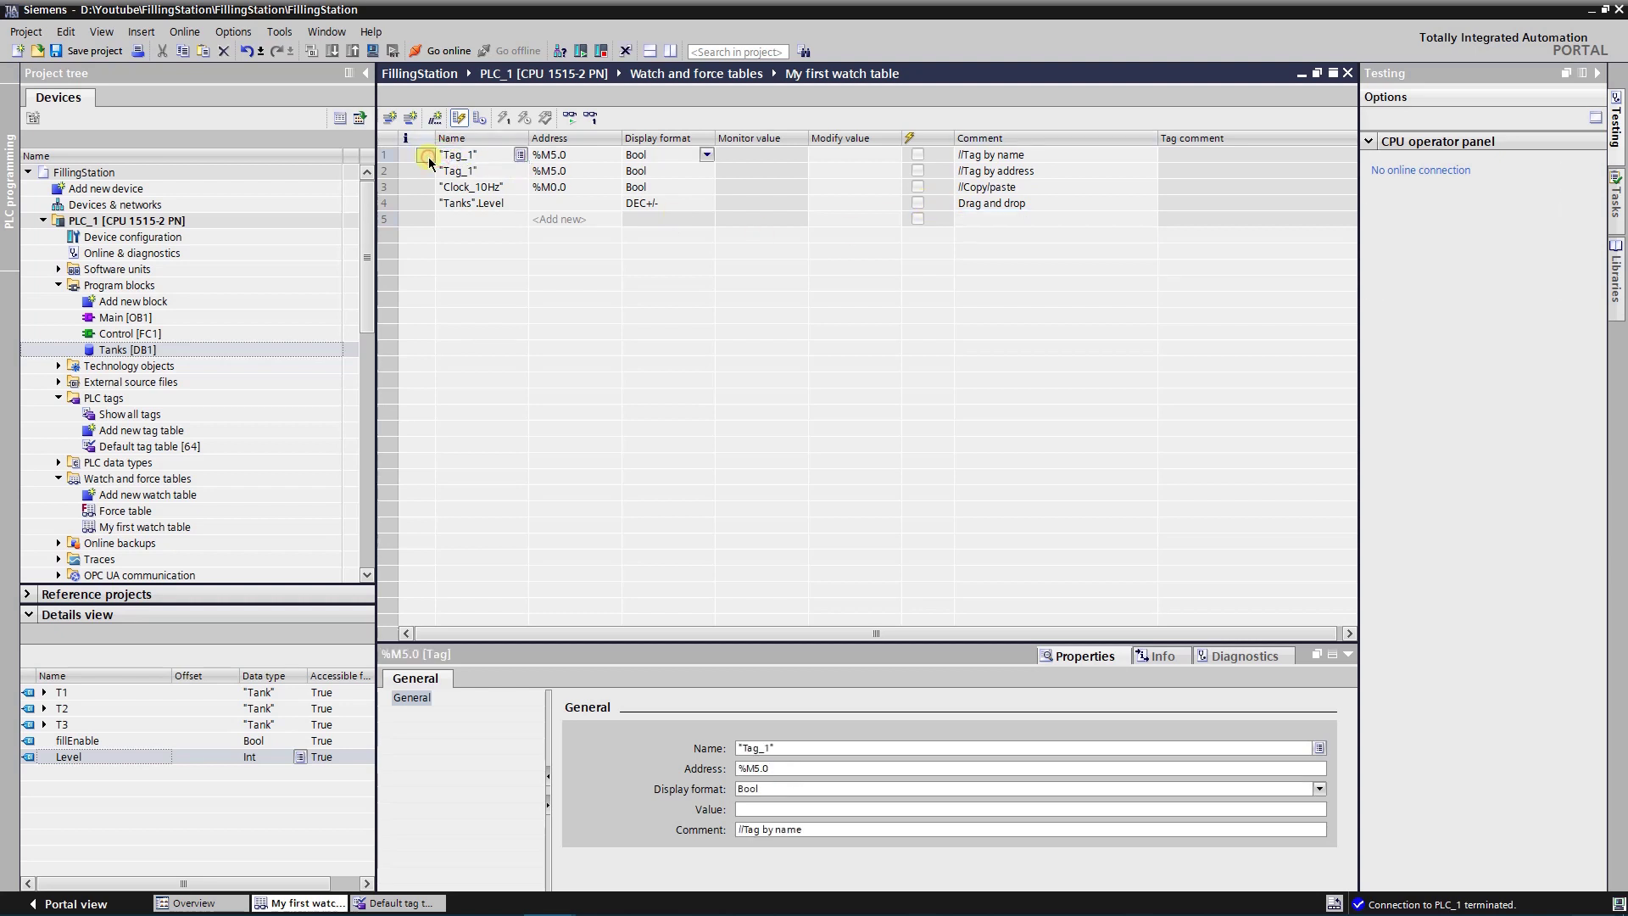
right_click(429, 156)
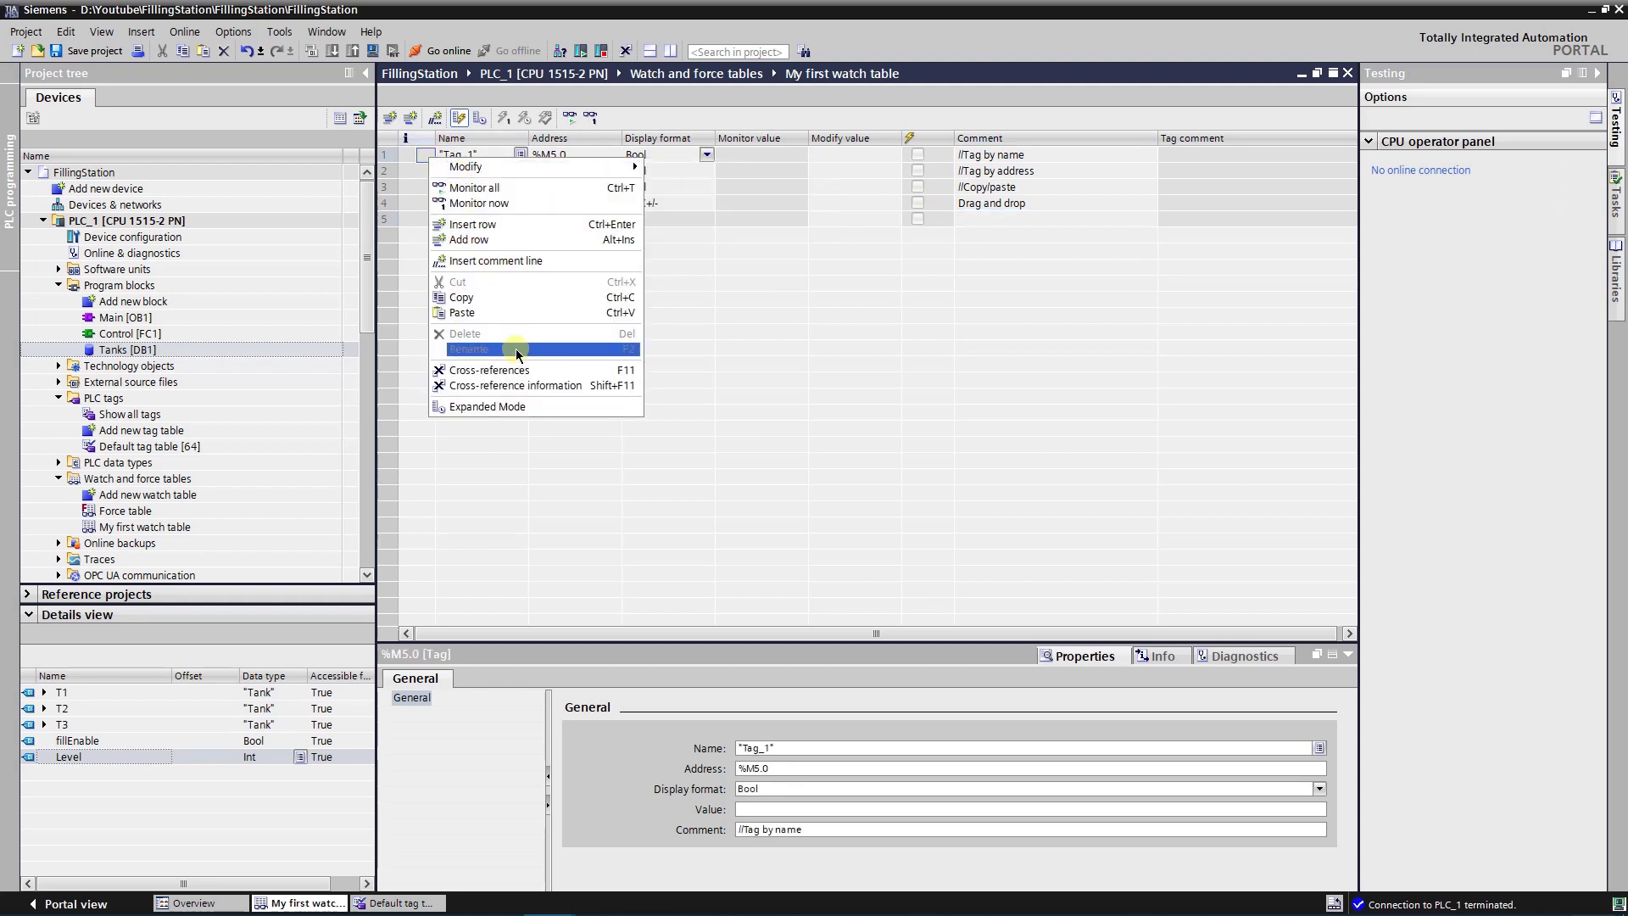
left_click(512, 226)
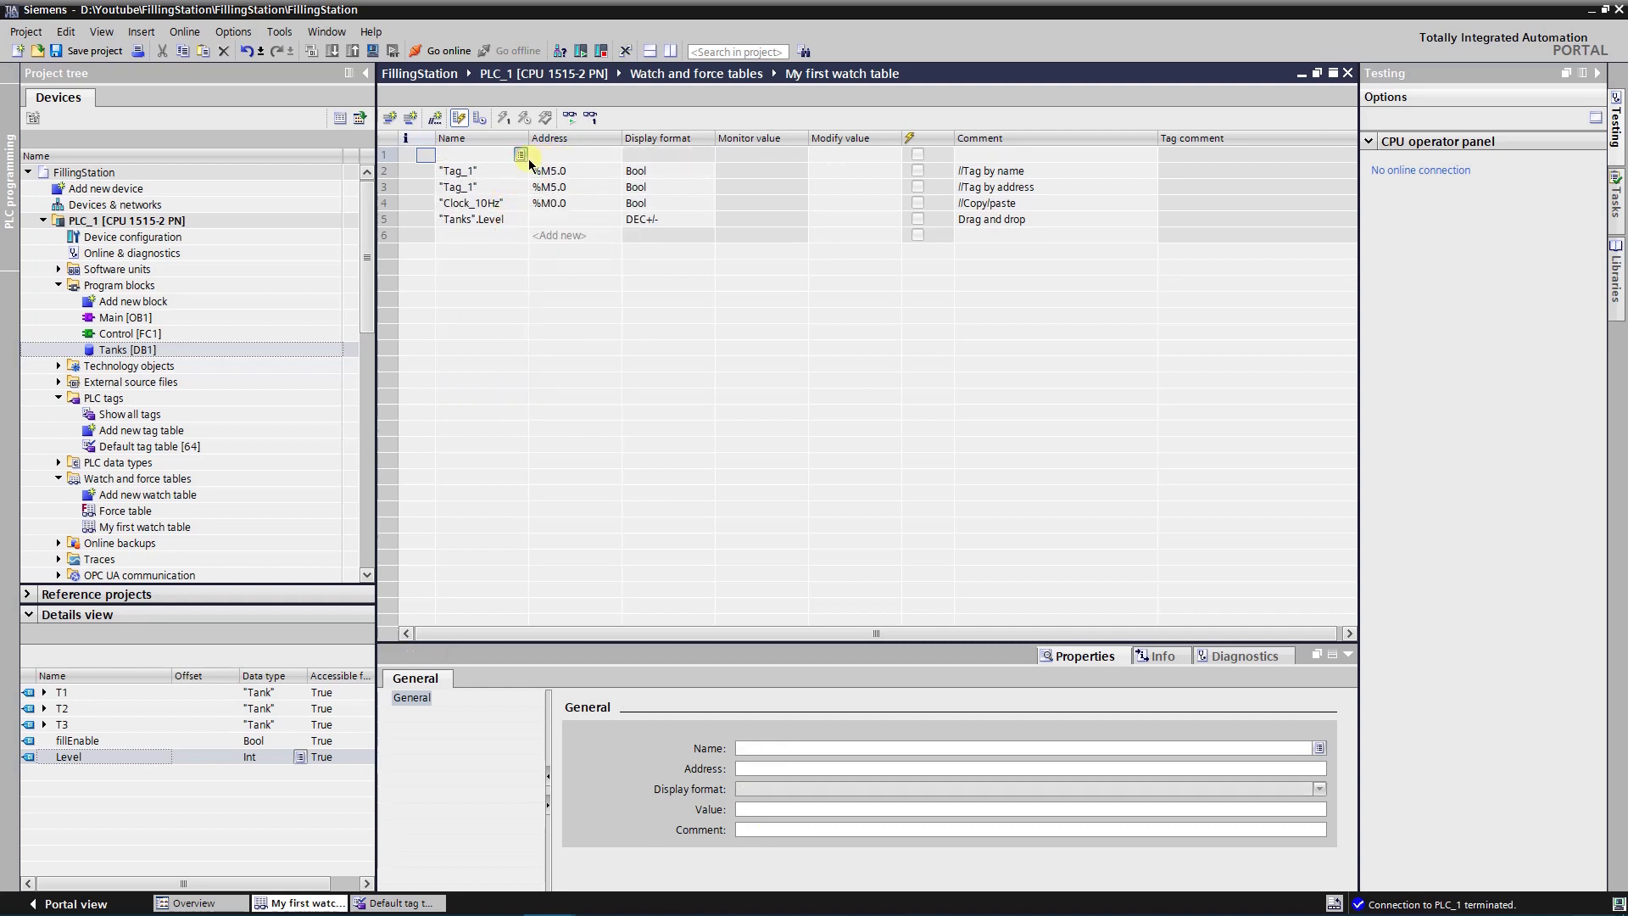
left_click(502, 154)
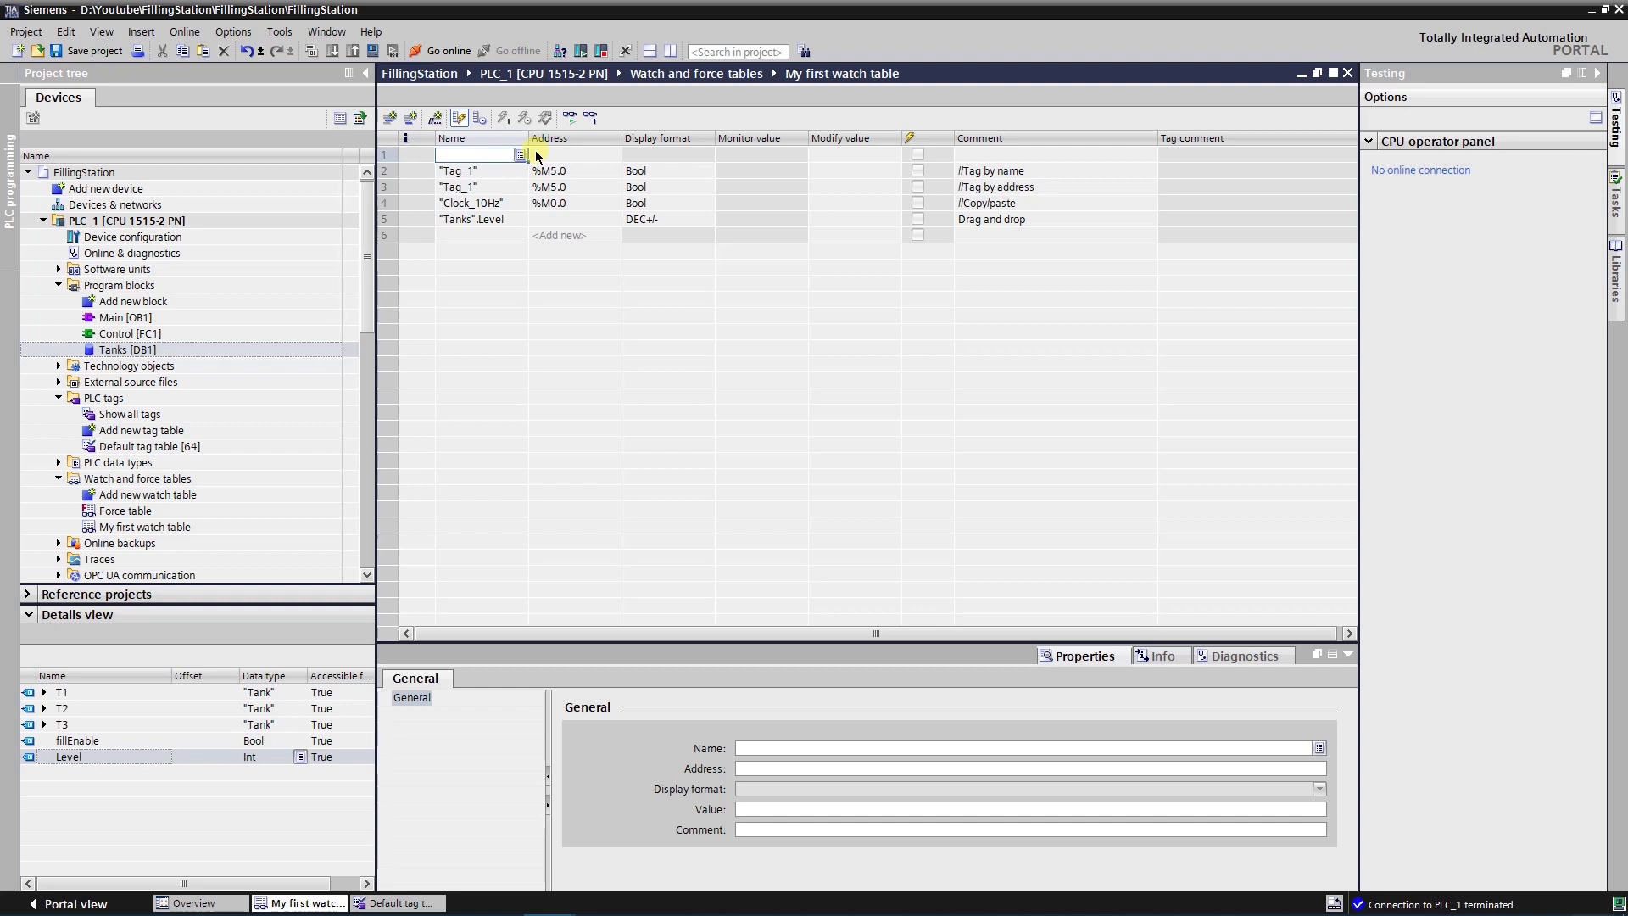
type("//Tags by name")
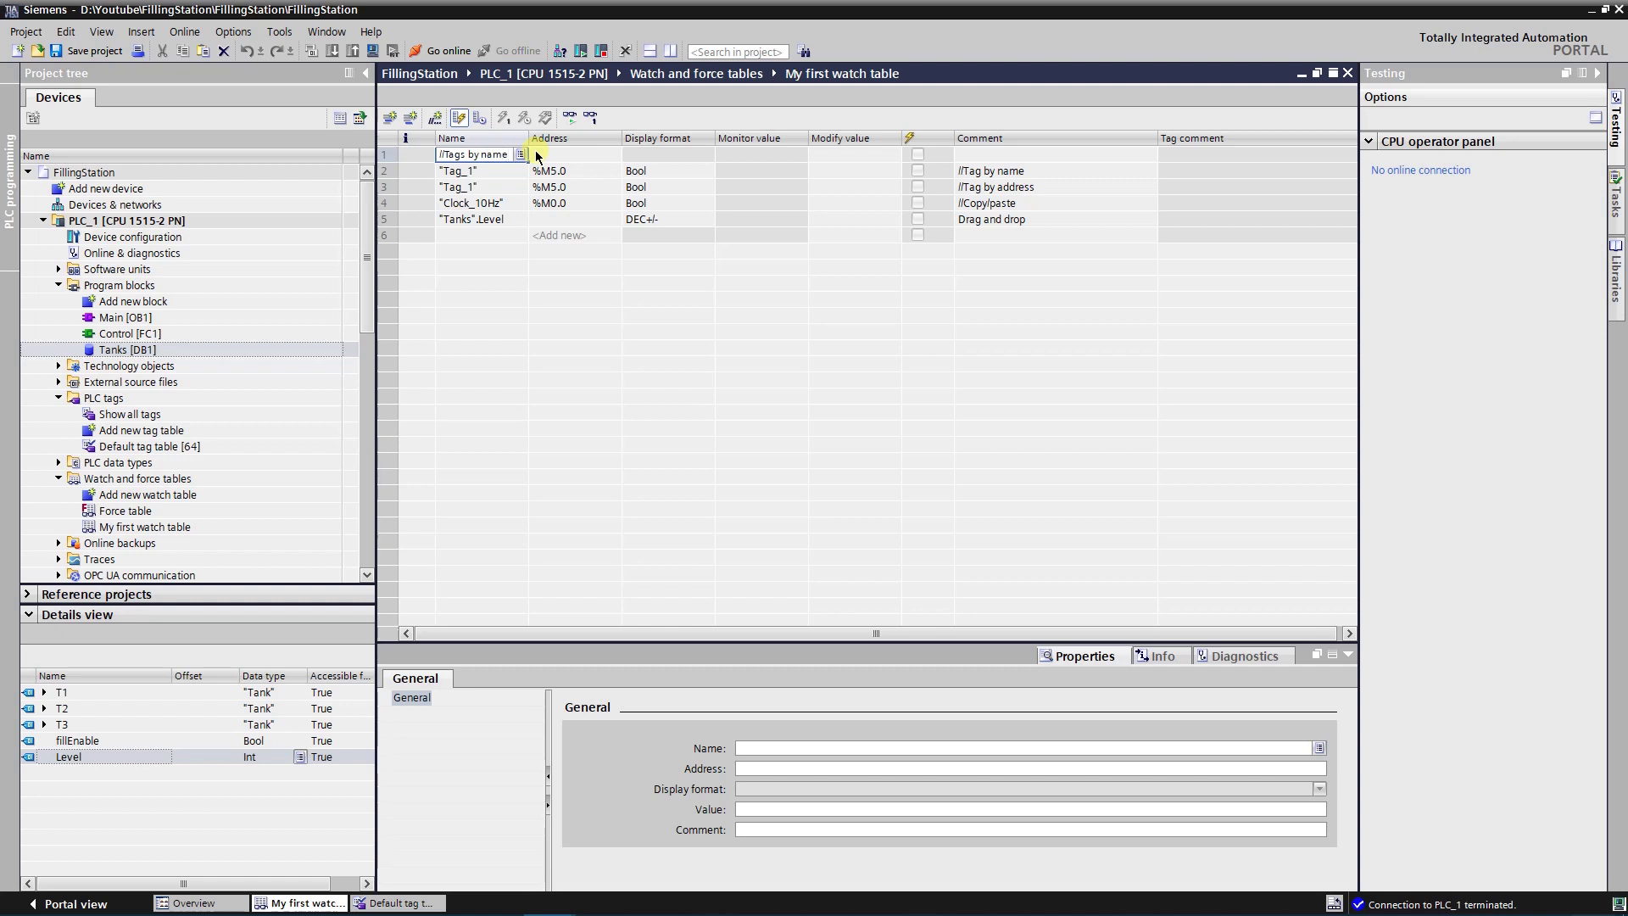
key("Return")
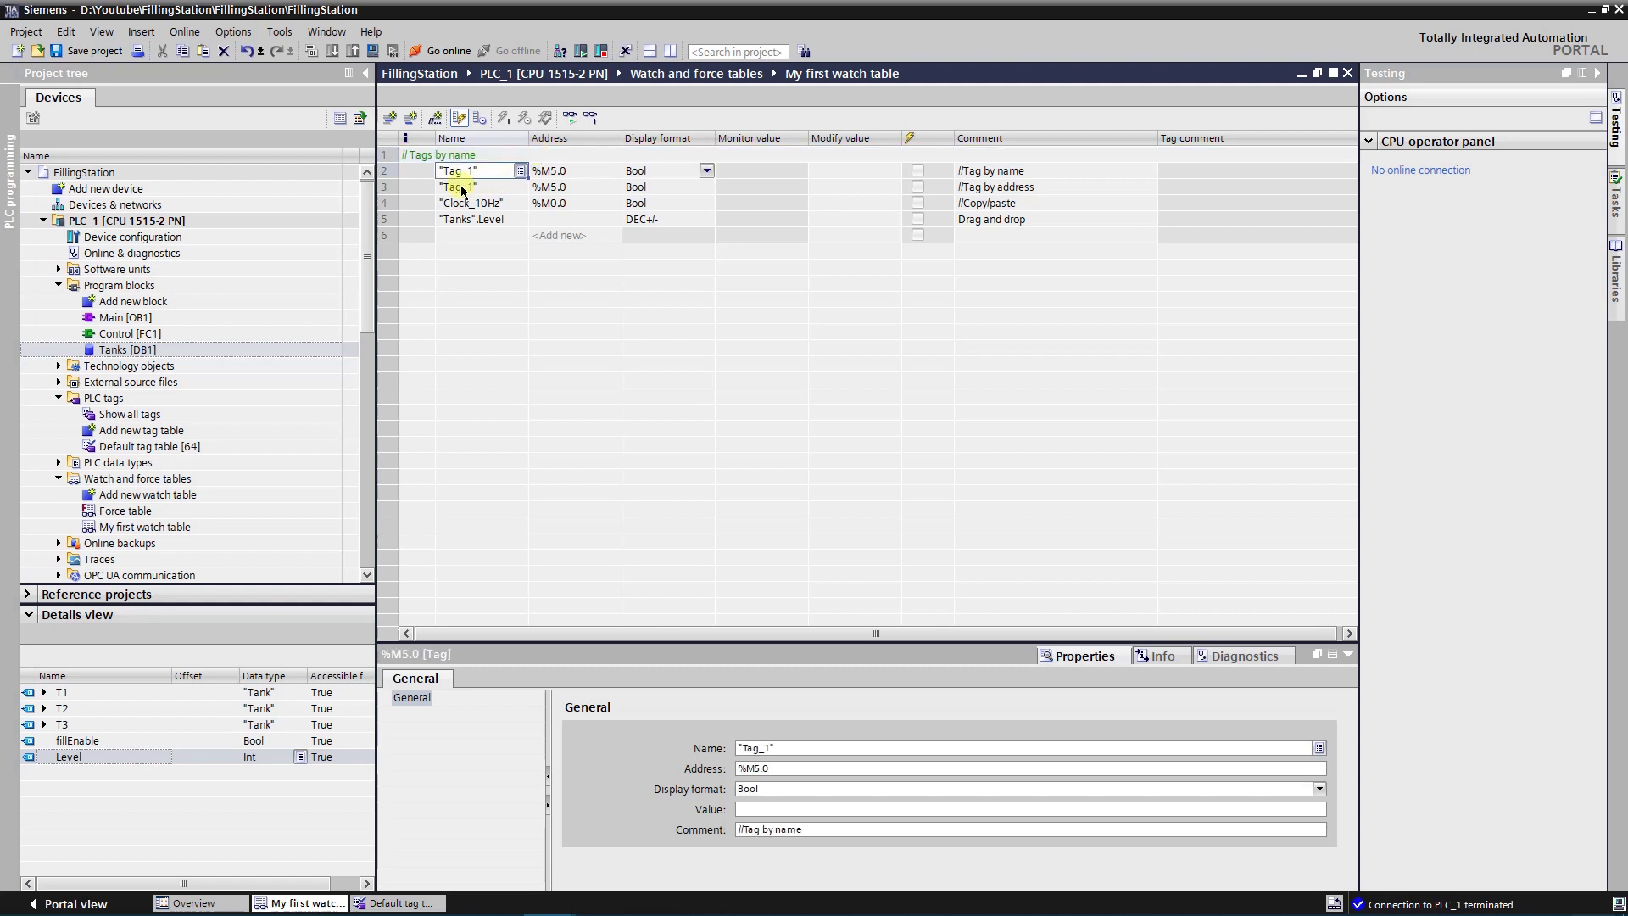
right_click(462, 189)
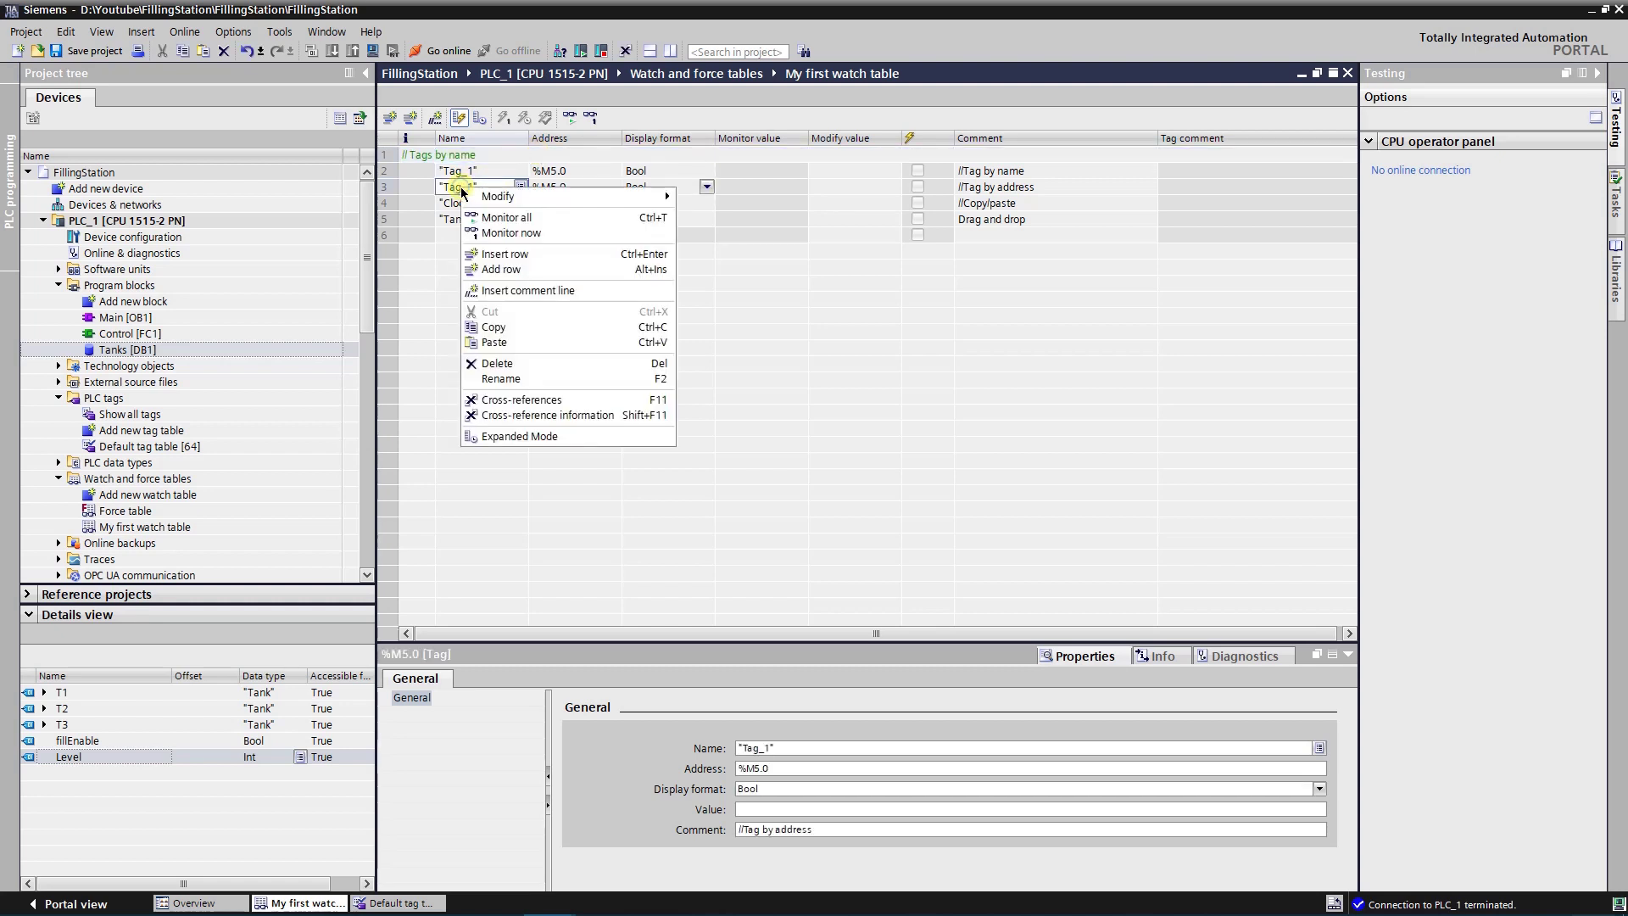
left_click(518, 291)
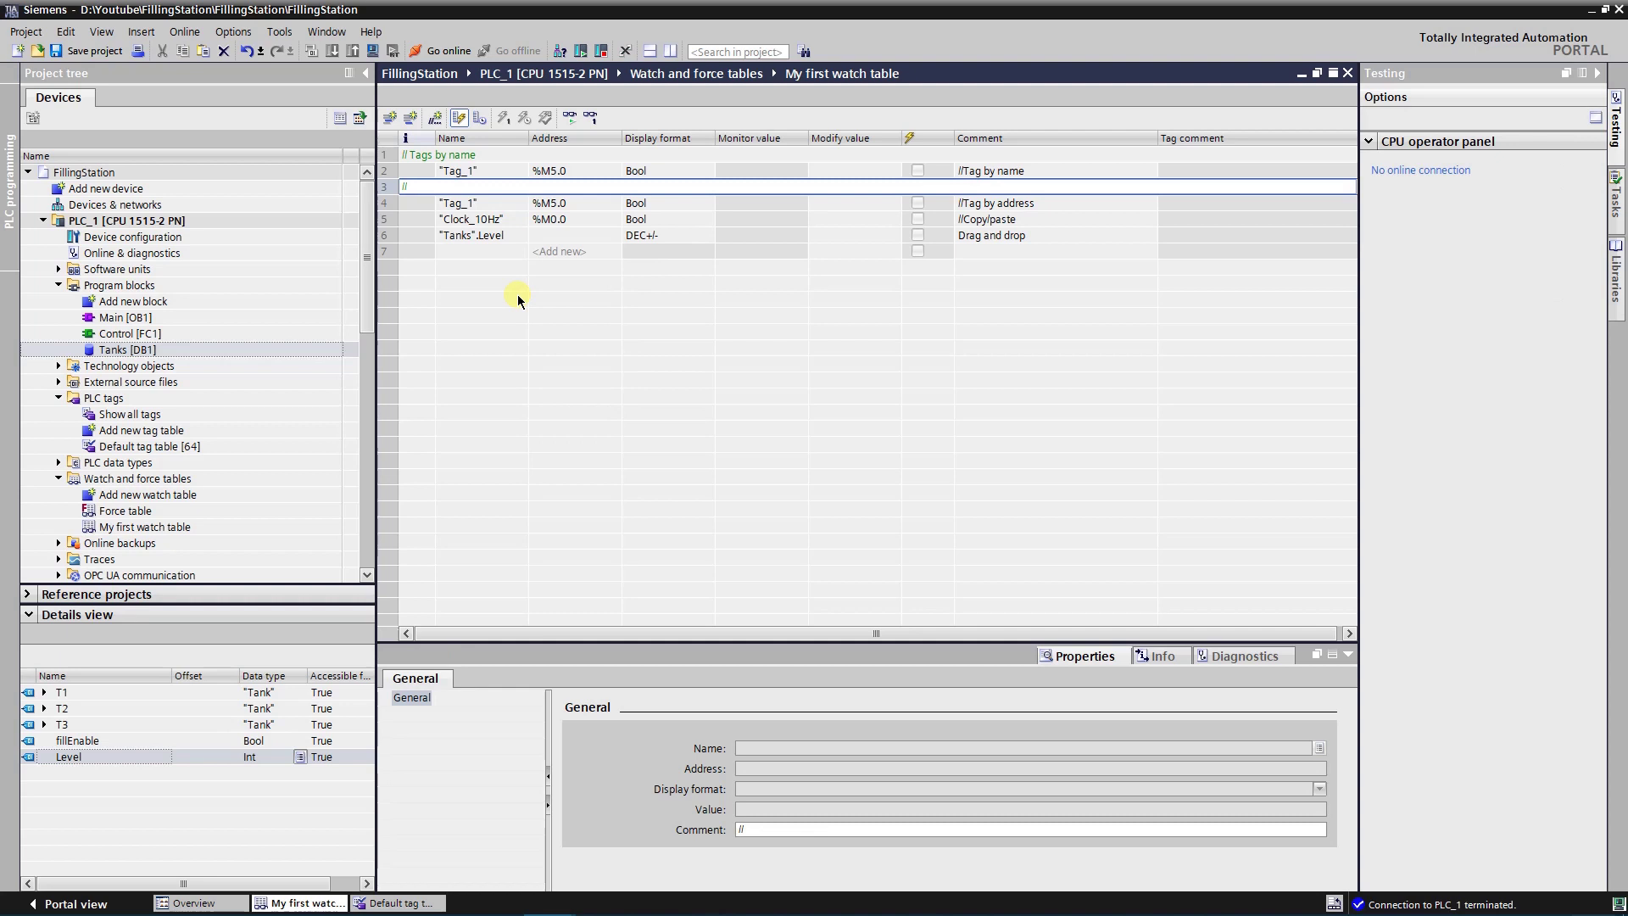
type("Tags by address")
key("Return")
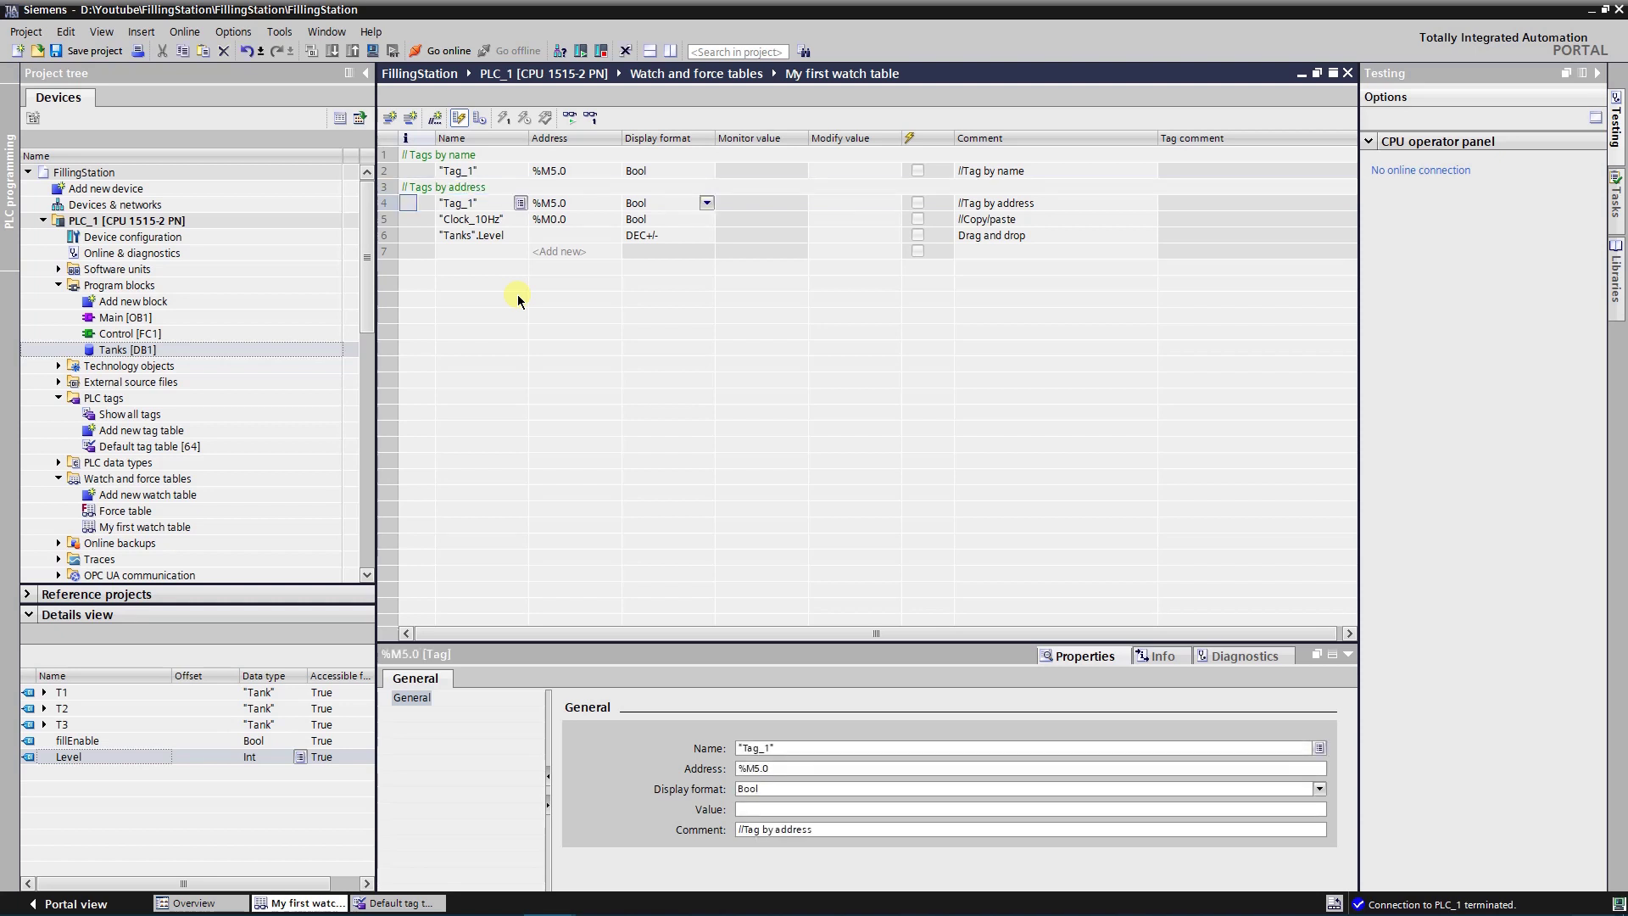
Add 'Tags copy/paste' above Clock_10Hz and 'Tags drag and drop' above "Tanks".Level.
right_click(481, 223)
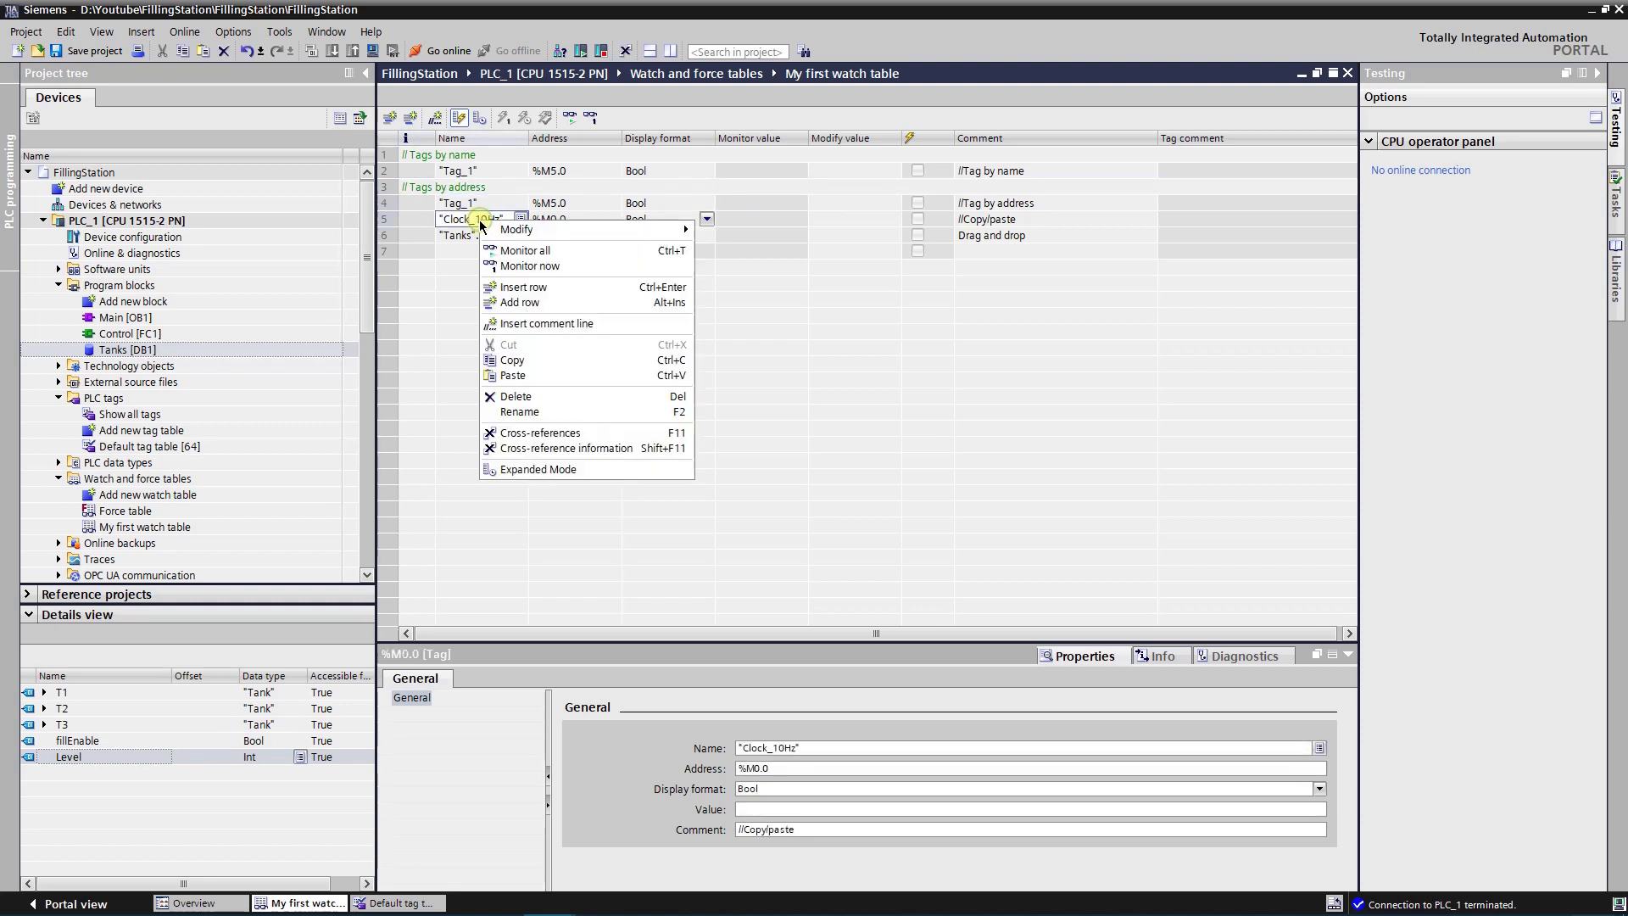
left_click(512, 325)
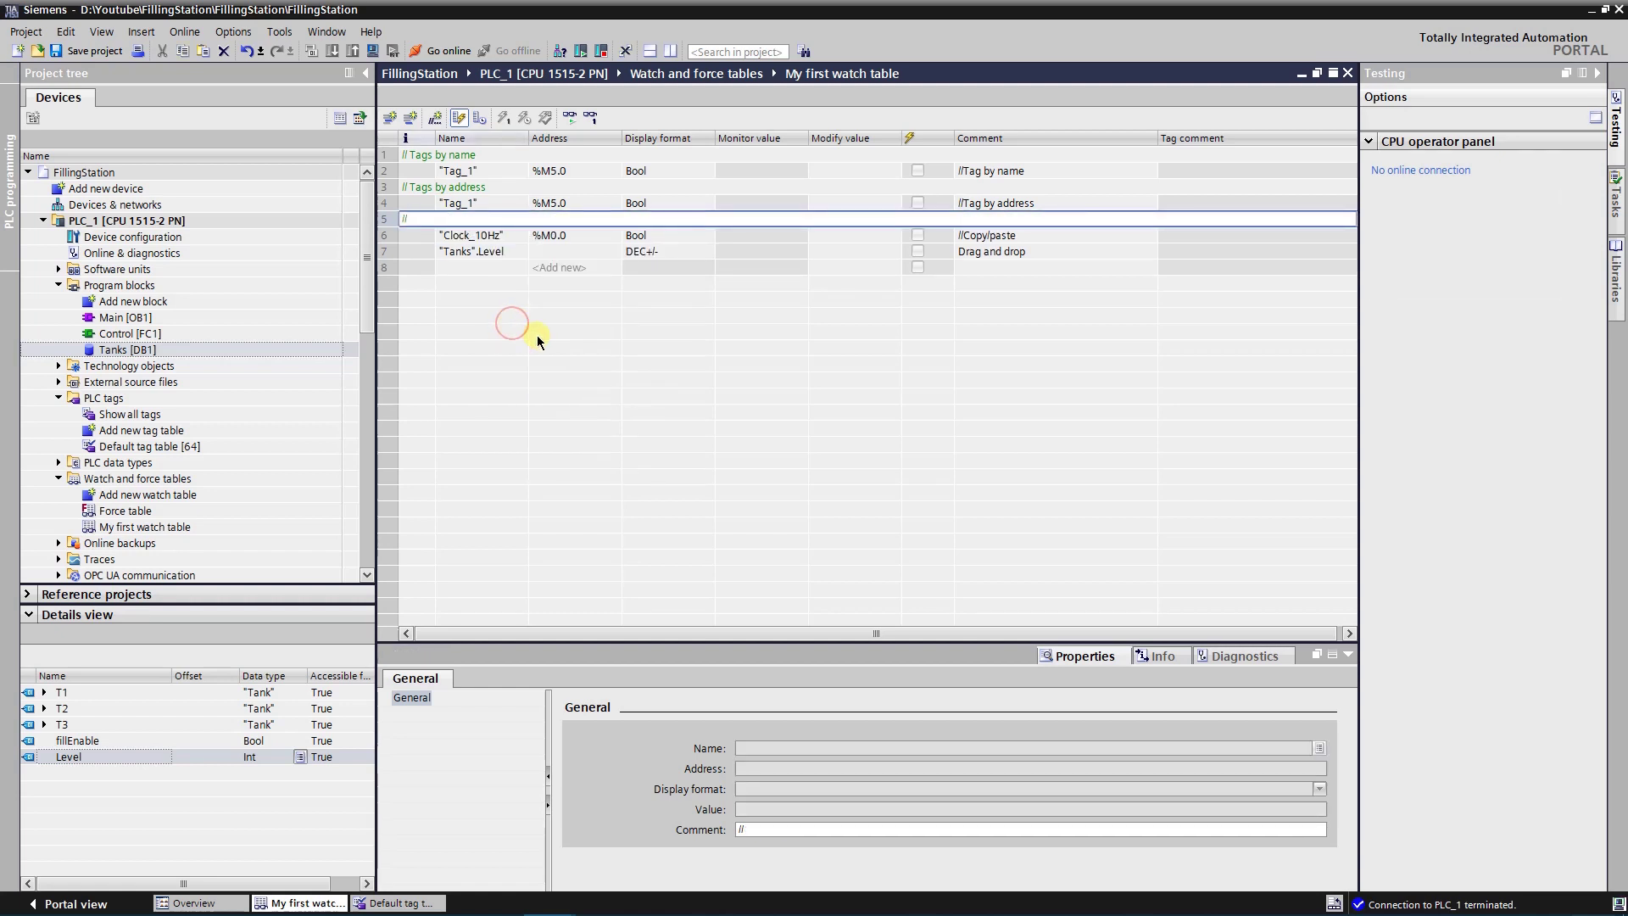
type("Tags copy/paste")
key("Return")
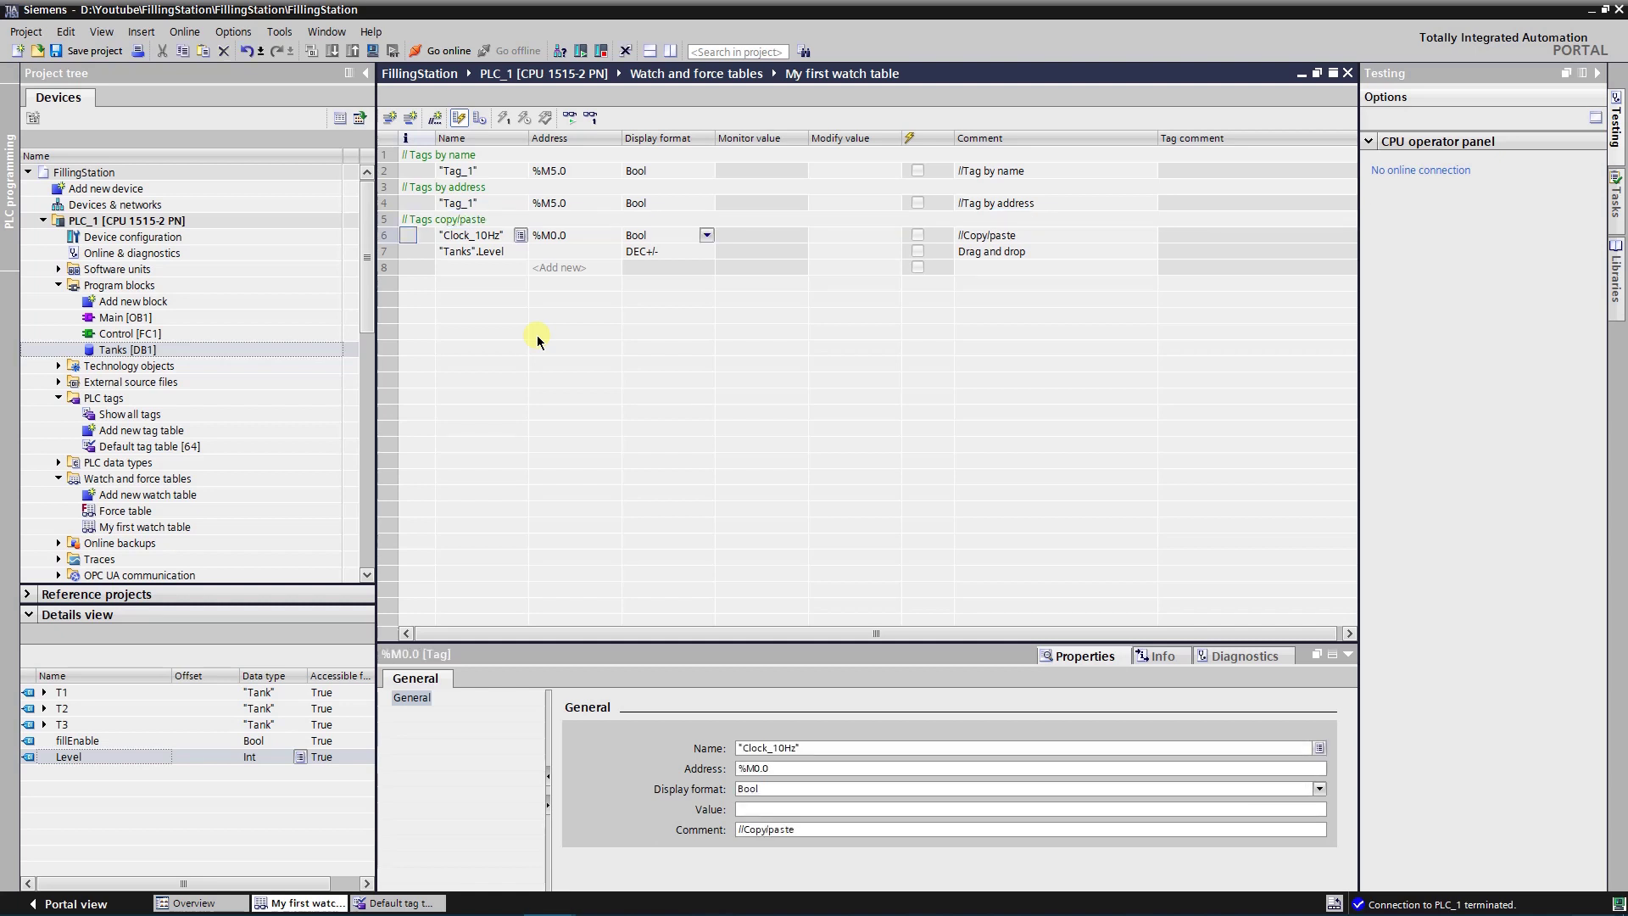
left_click(482, 251)
right_click(482, 251)
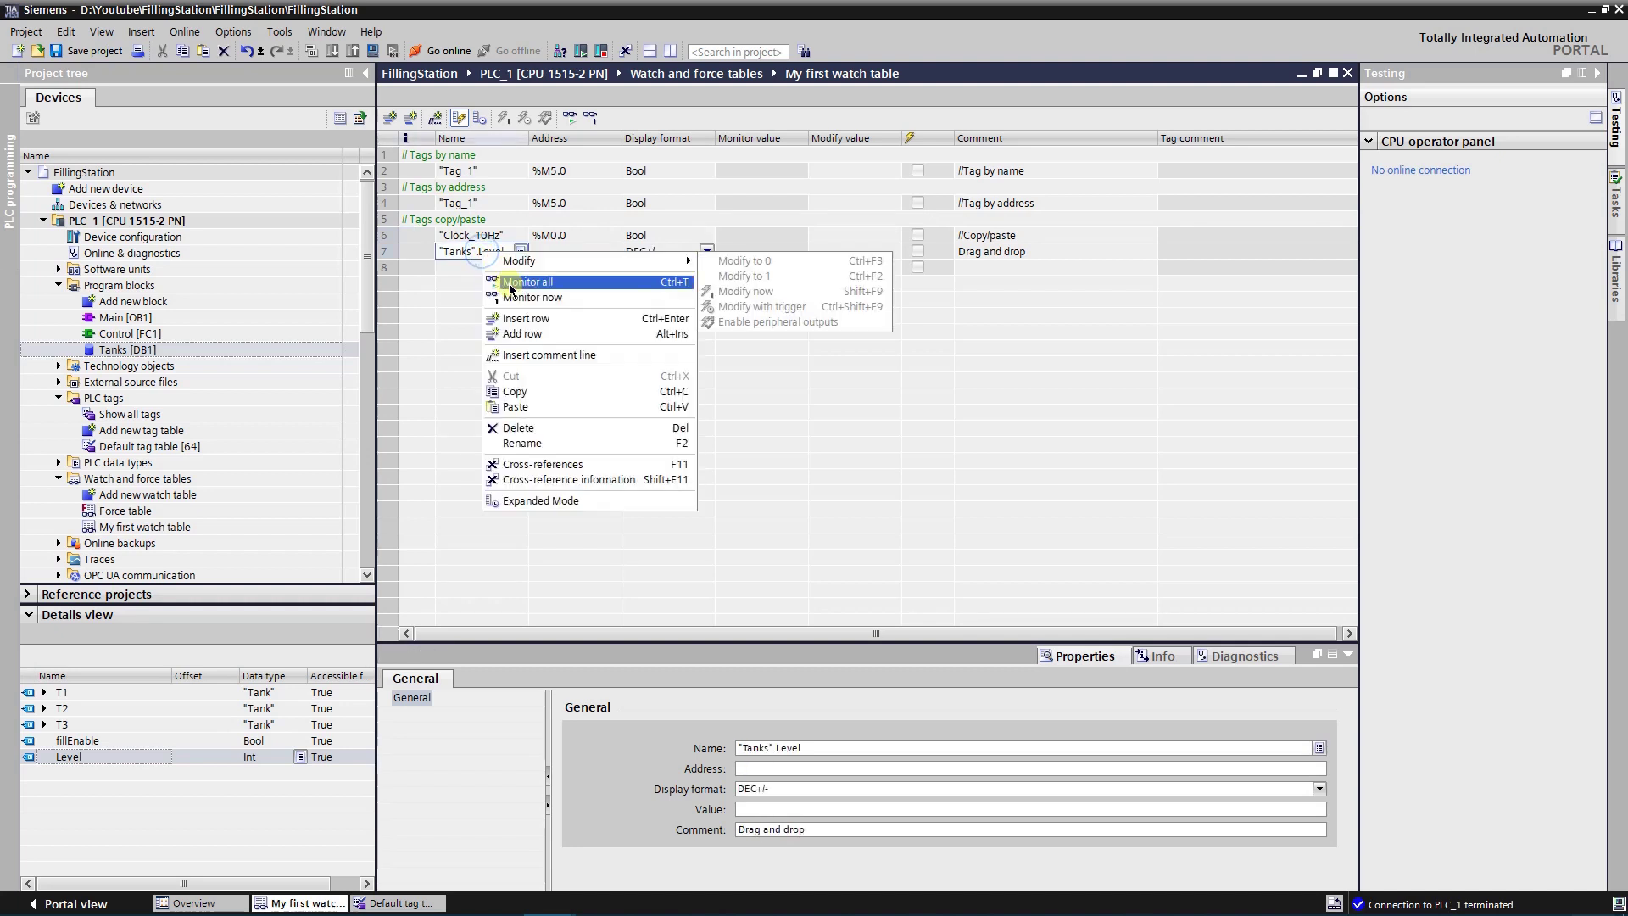
left_click(530, 356)
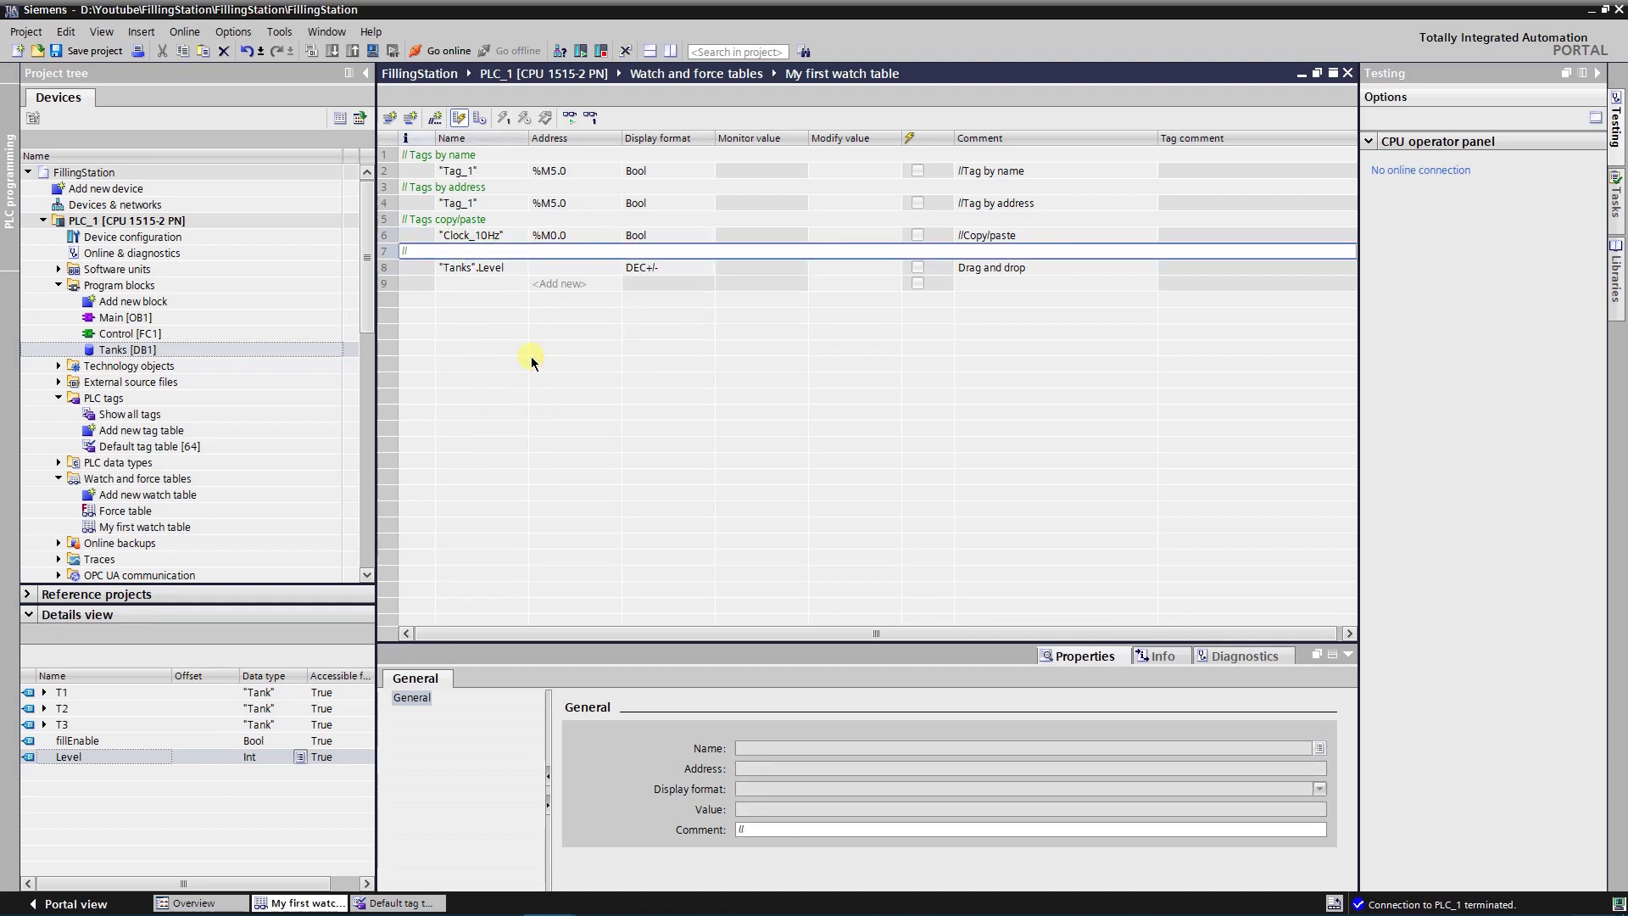
type("Tags drag and drop")
key("Return")
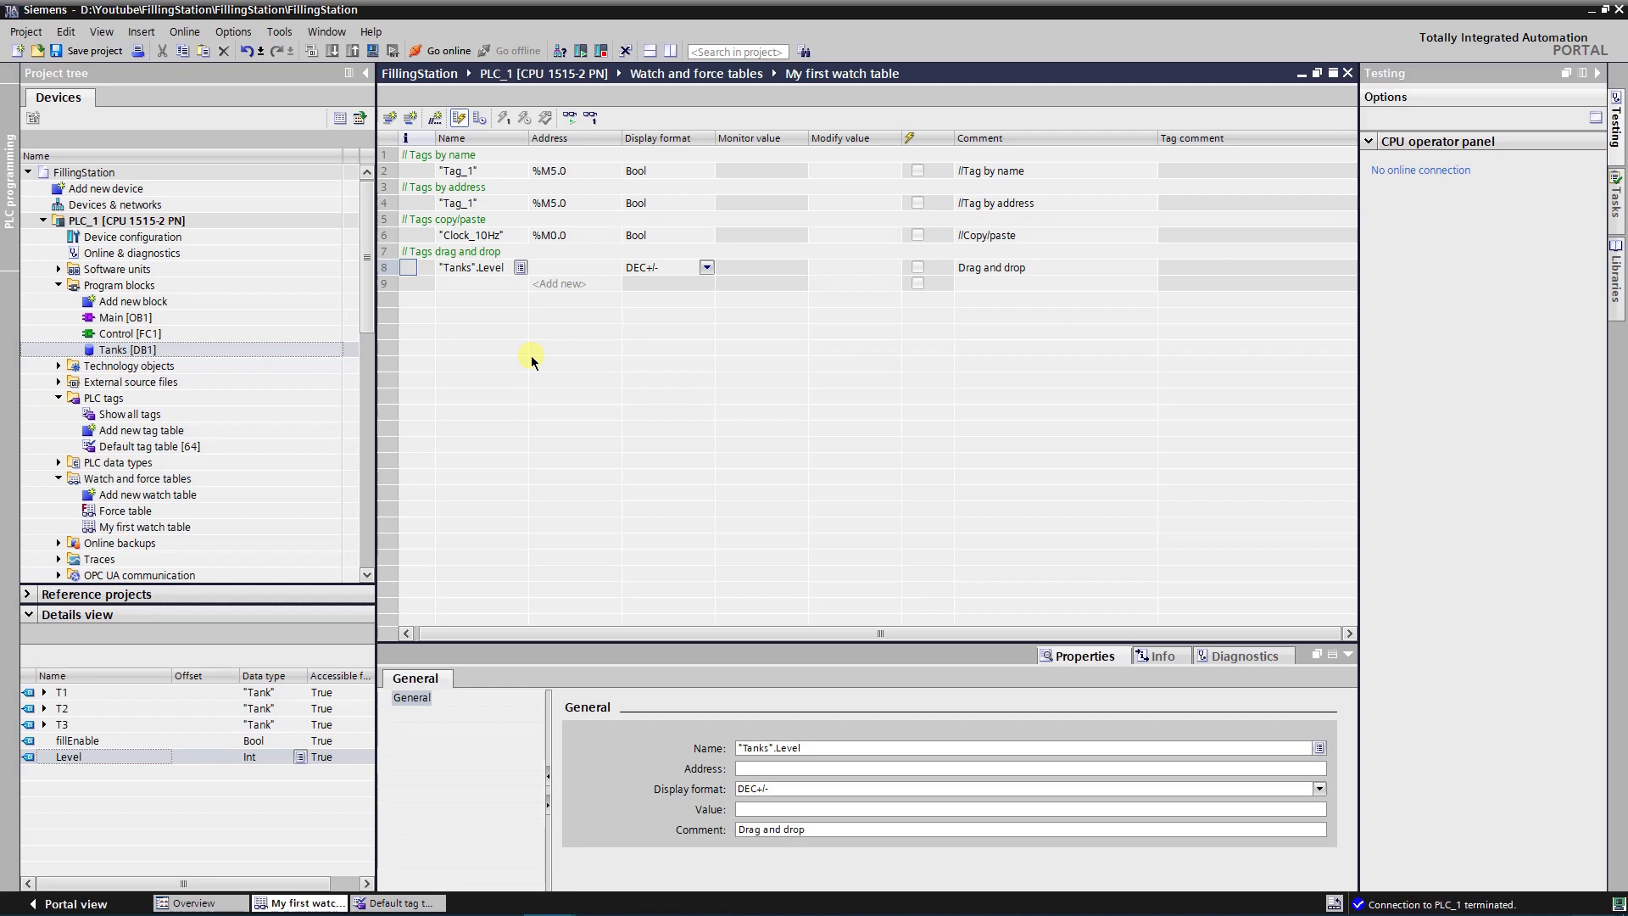
key("Return")
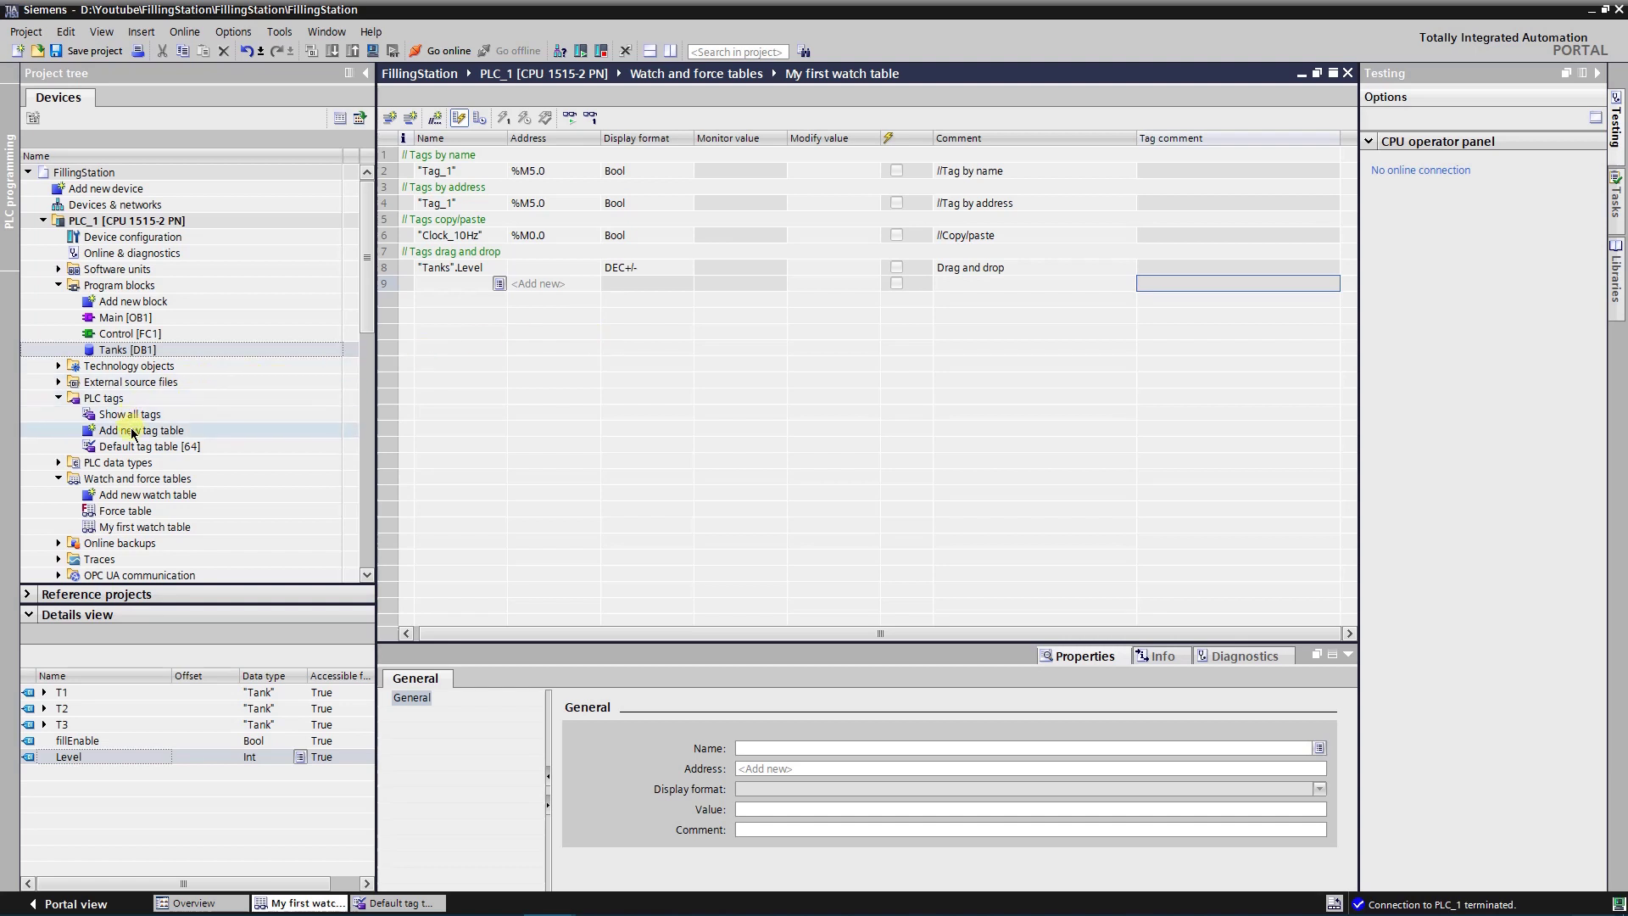
Create a new watch table and rename it 'Water tanks'.
left_click(58, 398)
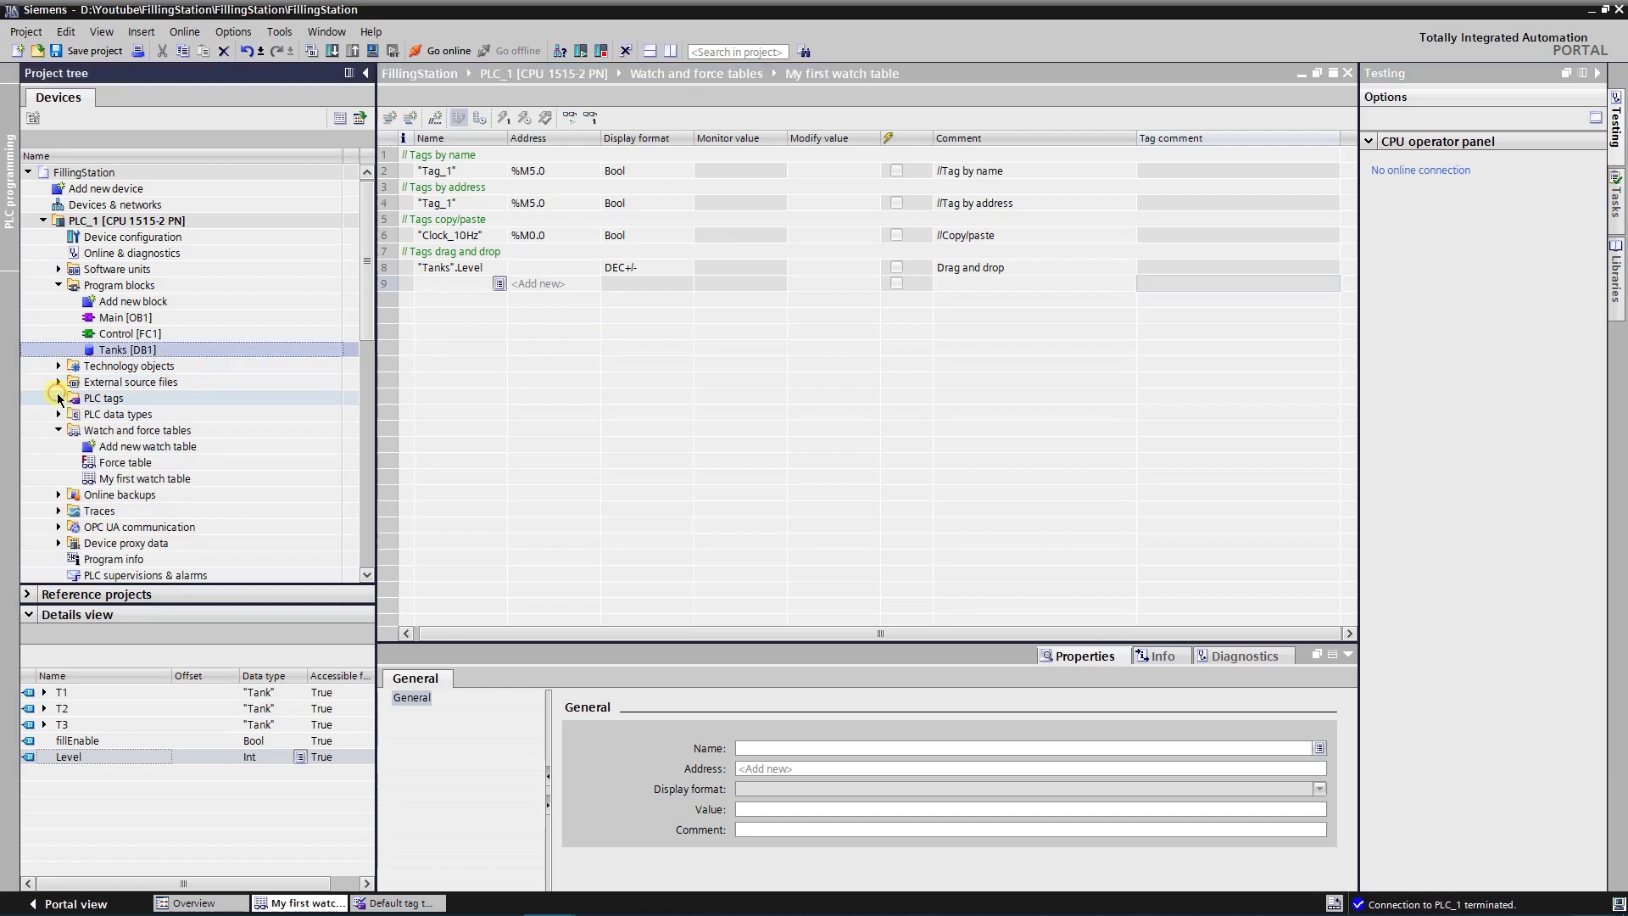
left_click(131, 447)
double_click(131, 447)
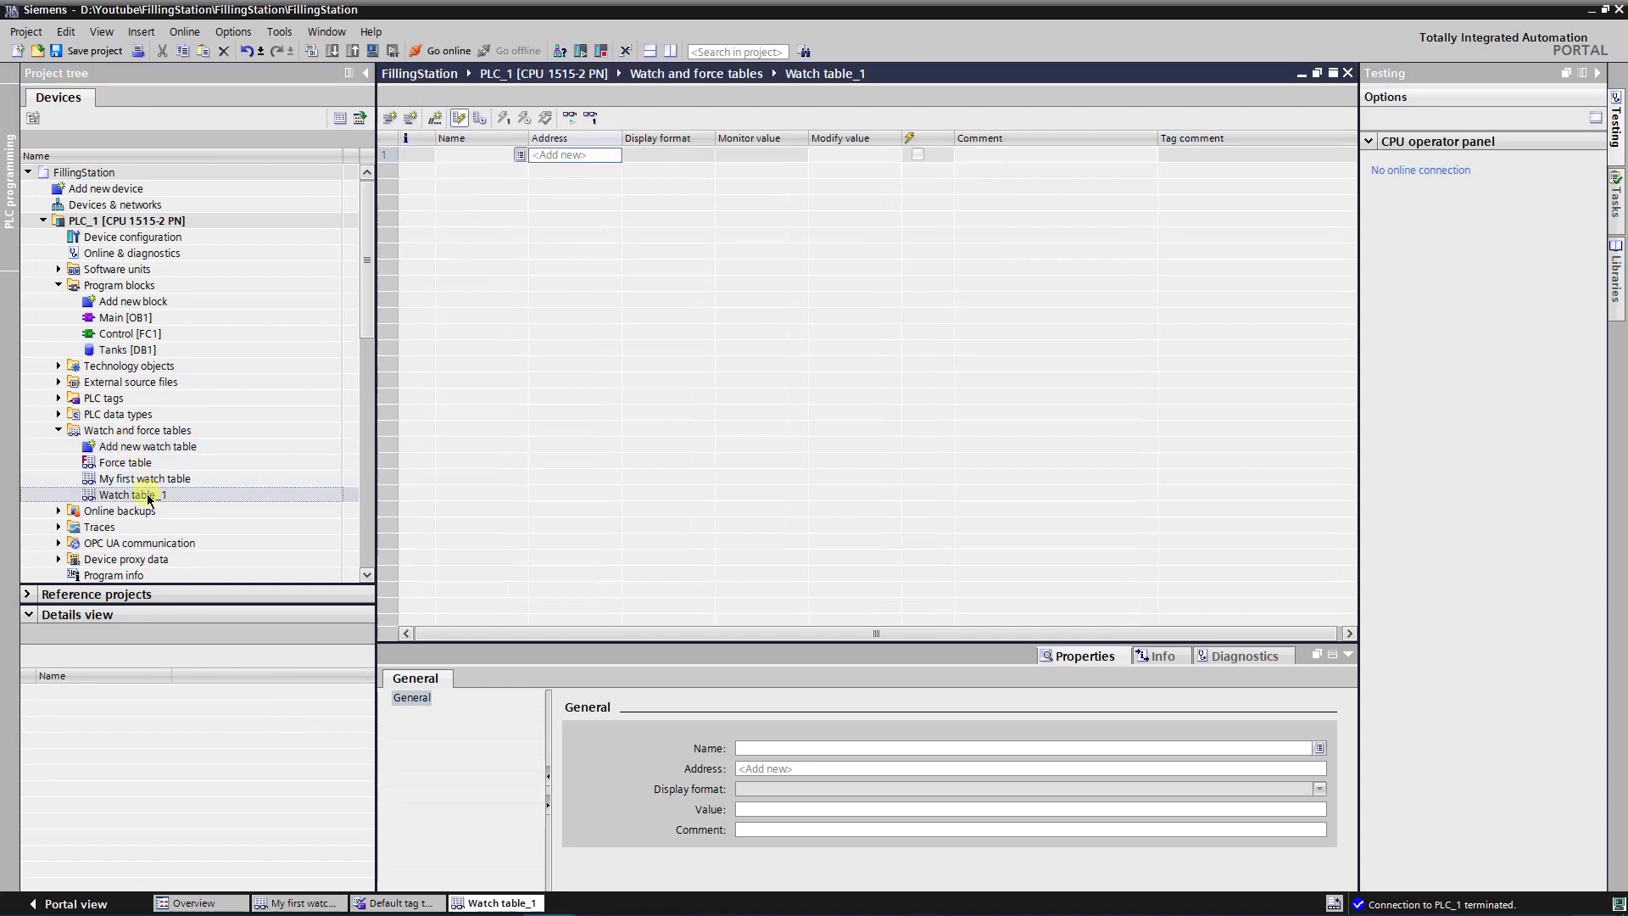
left_click(149, 497)
left_click(169, 497)
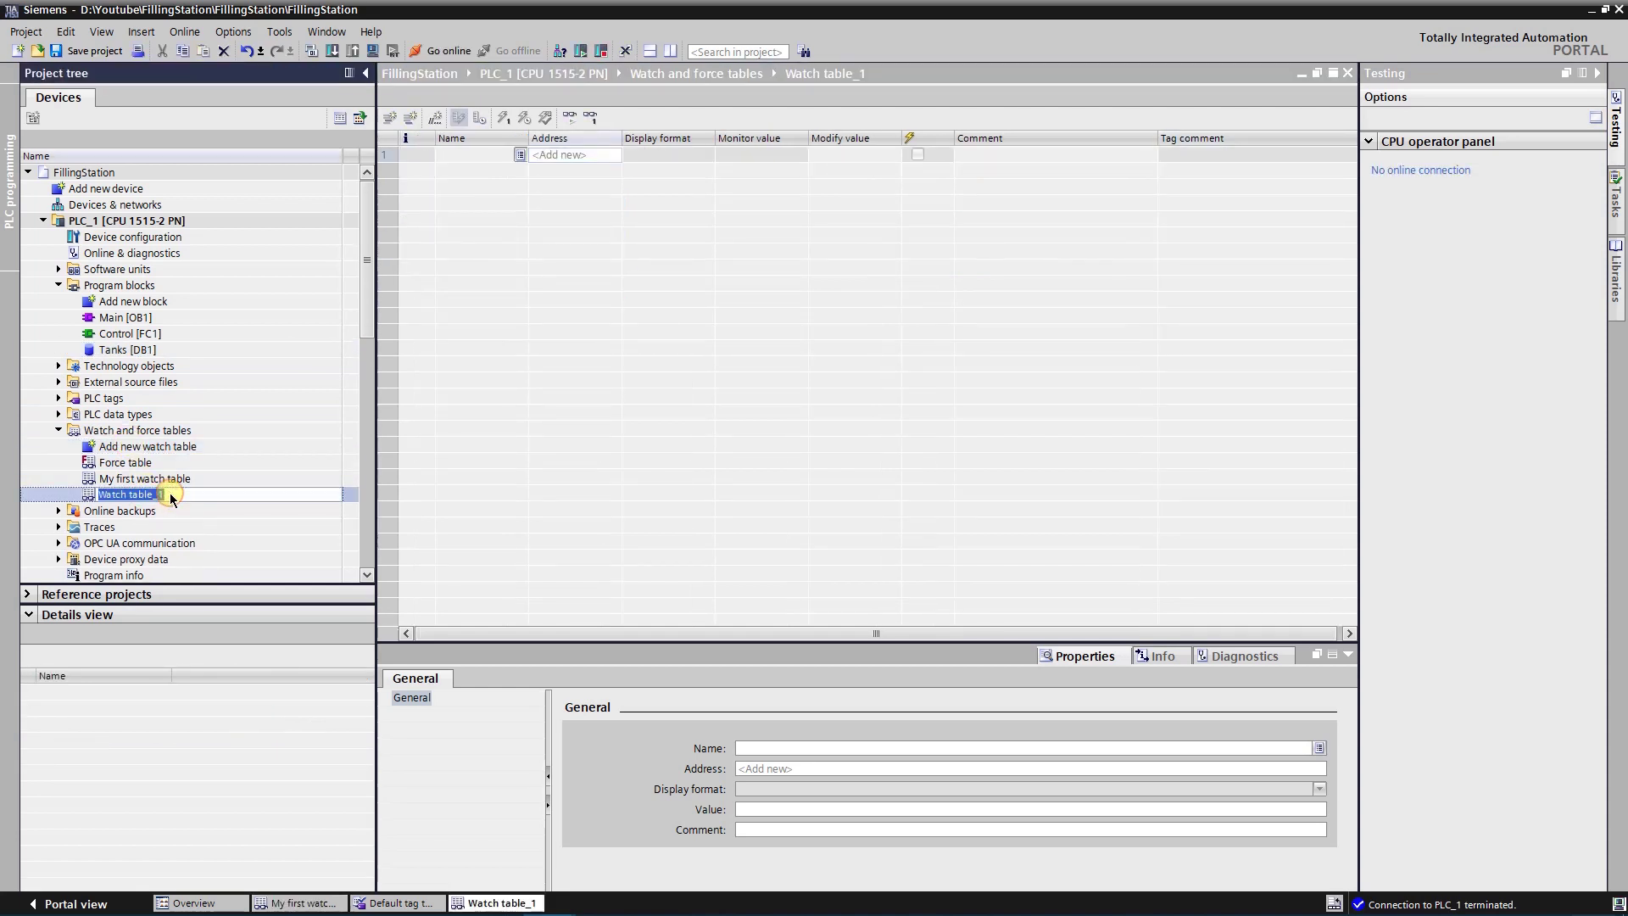
type("Wate")
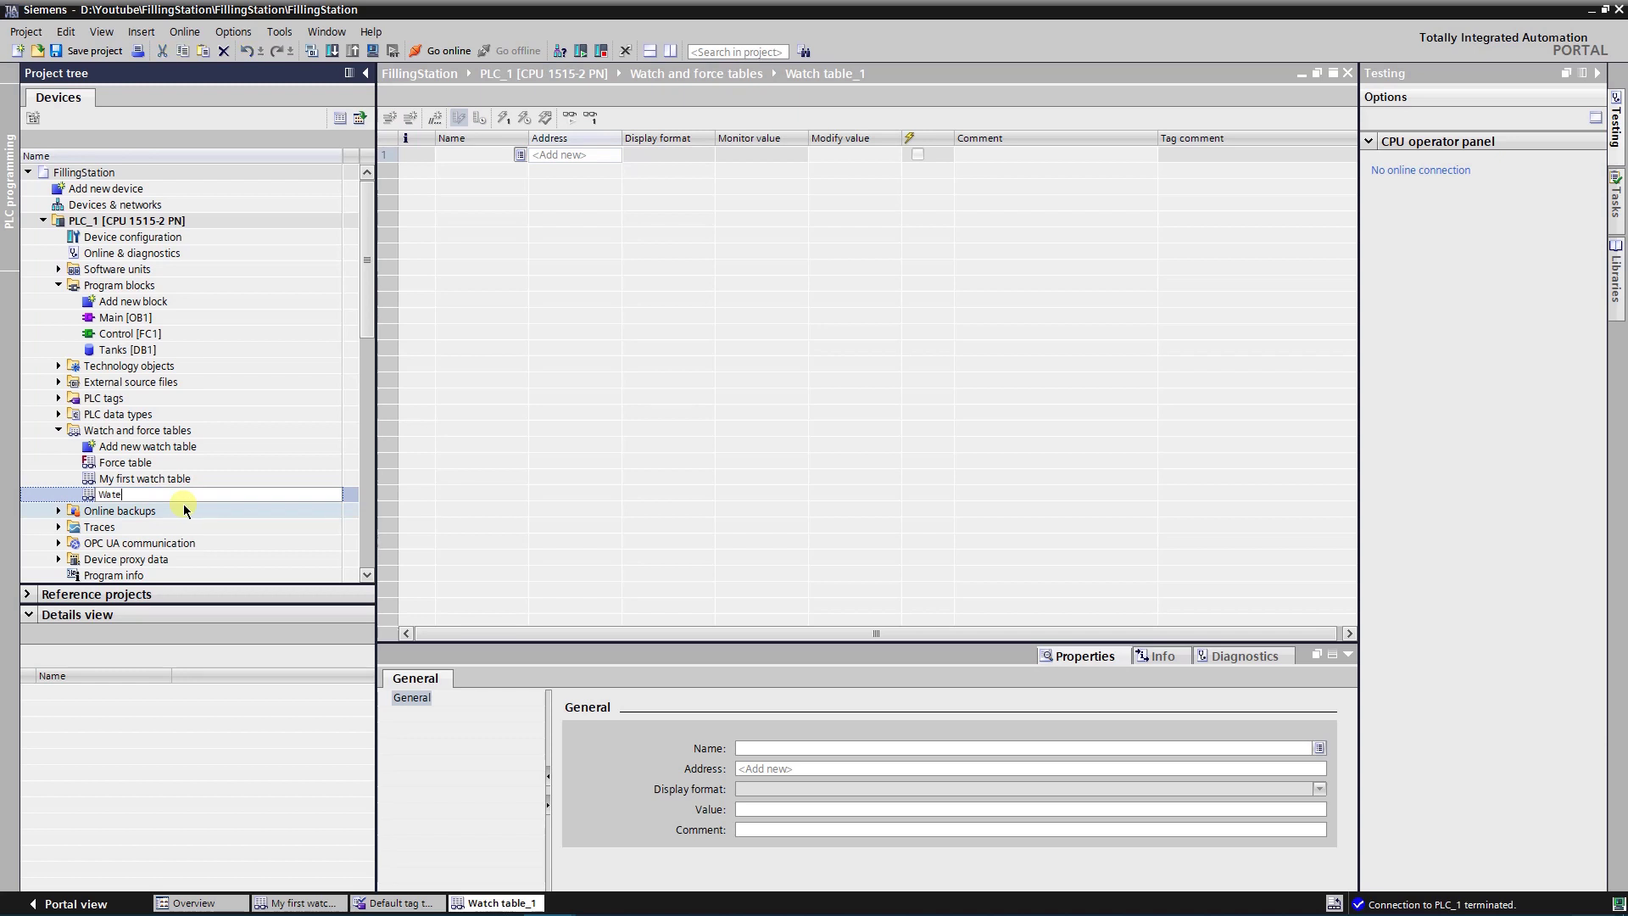
type("r tanks")
key("Return")
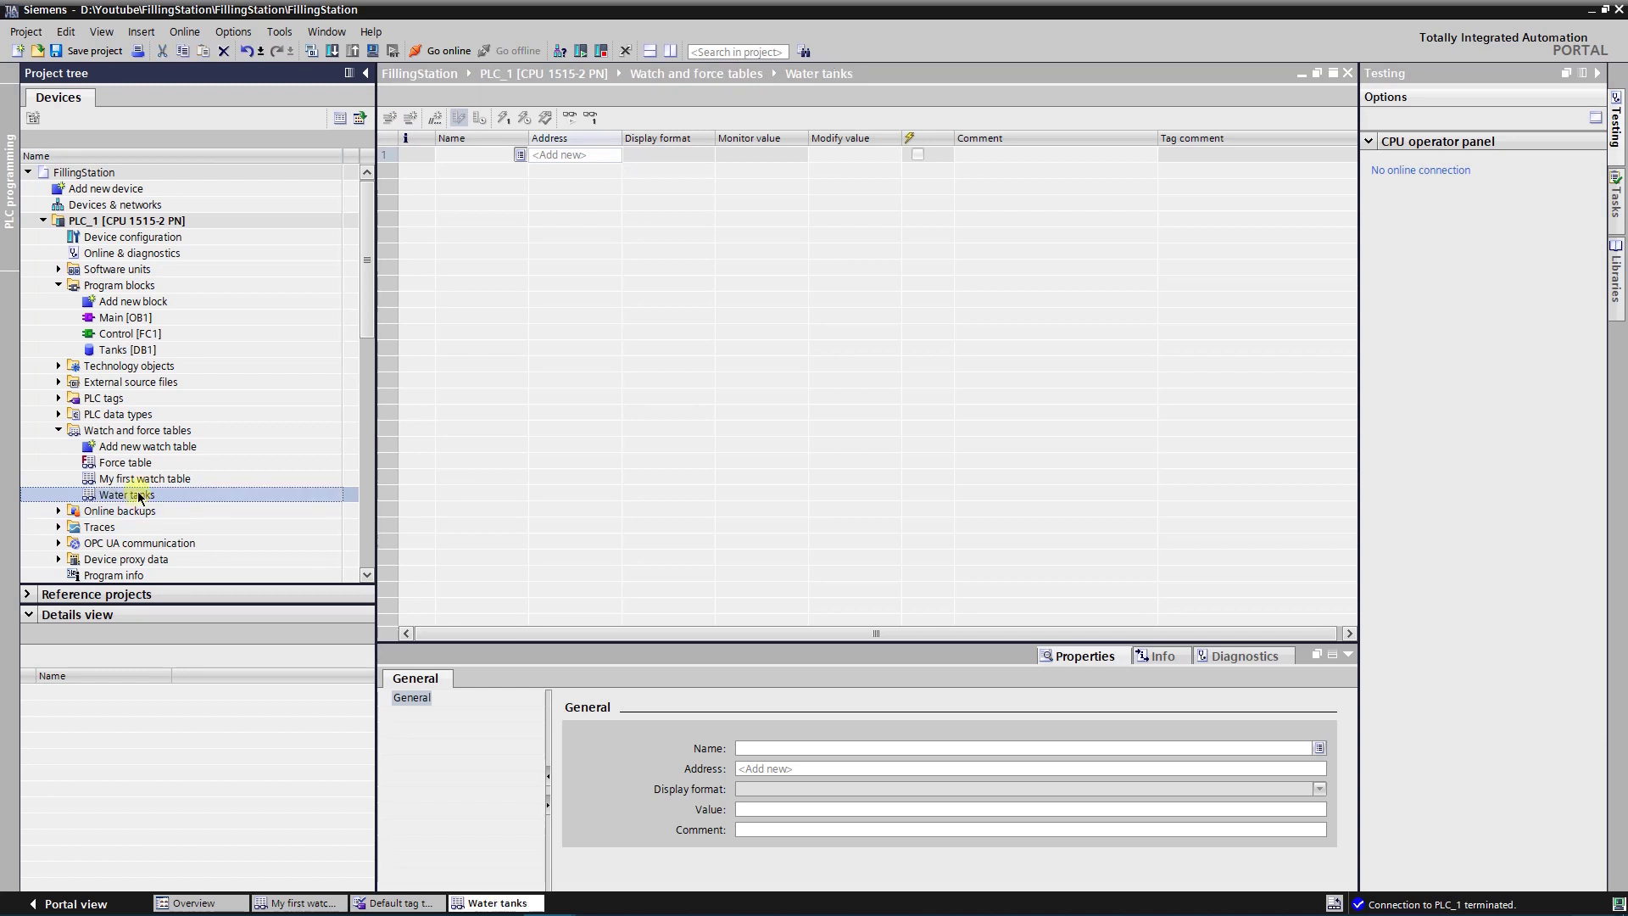
Drag fillEnable from the Tanks [DB1] details into the Water tanks table.
left_click(134, 350)
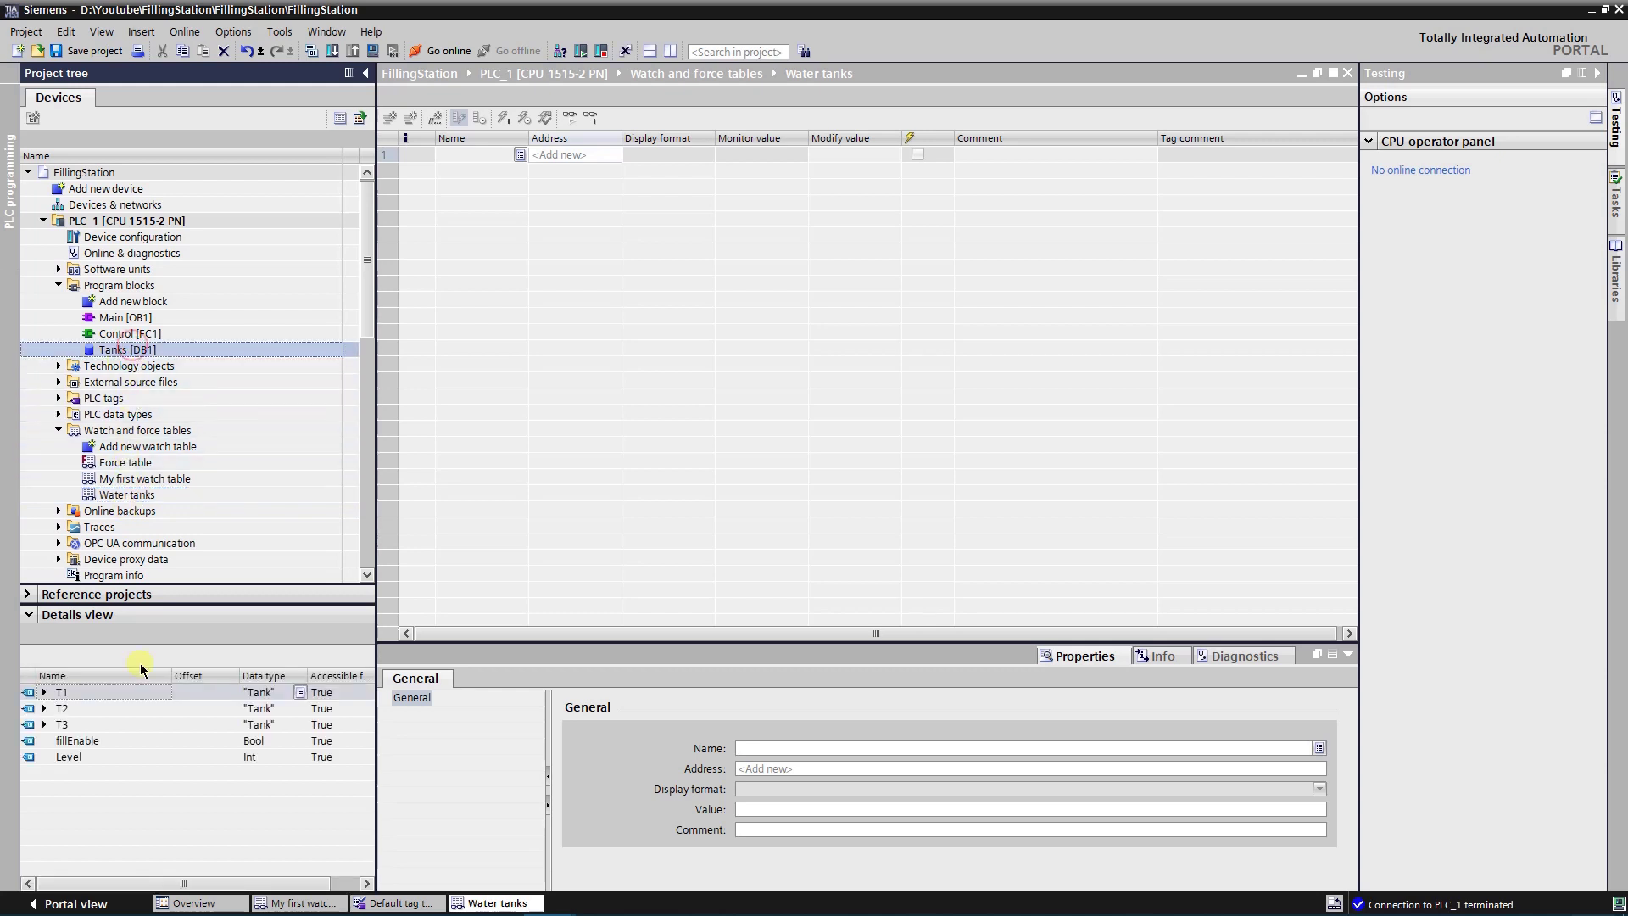
left_click(80, 742)
left_click_drag(81, 746, 488, 161)
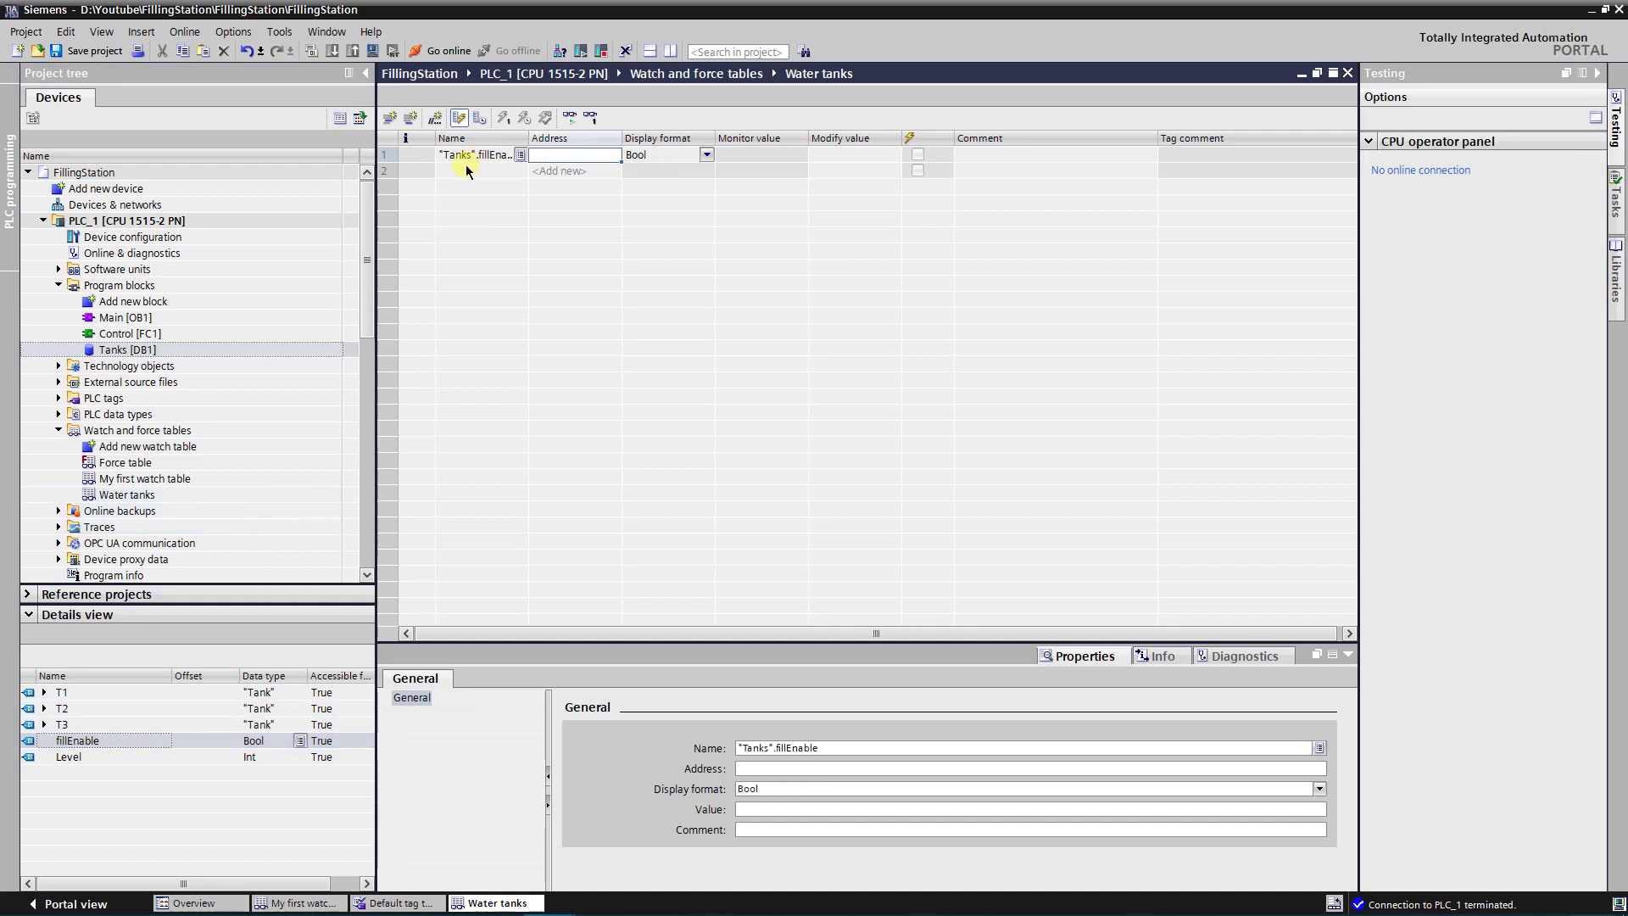
Insert a 'General data' comment line above fillEnable and a '// Tank #1' line below it.
right_click(440, 151)
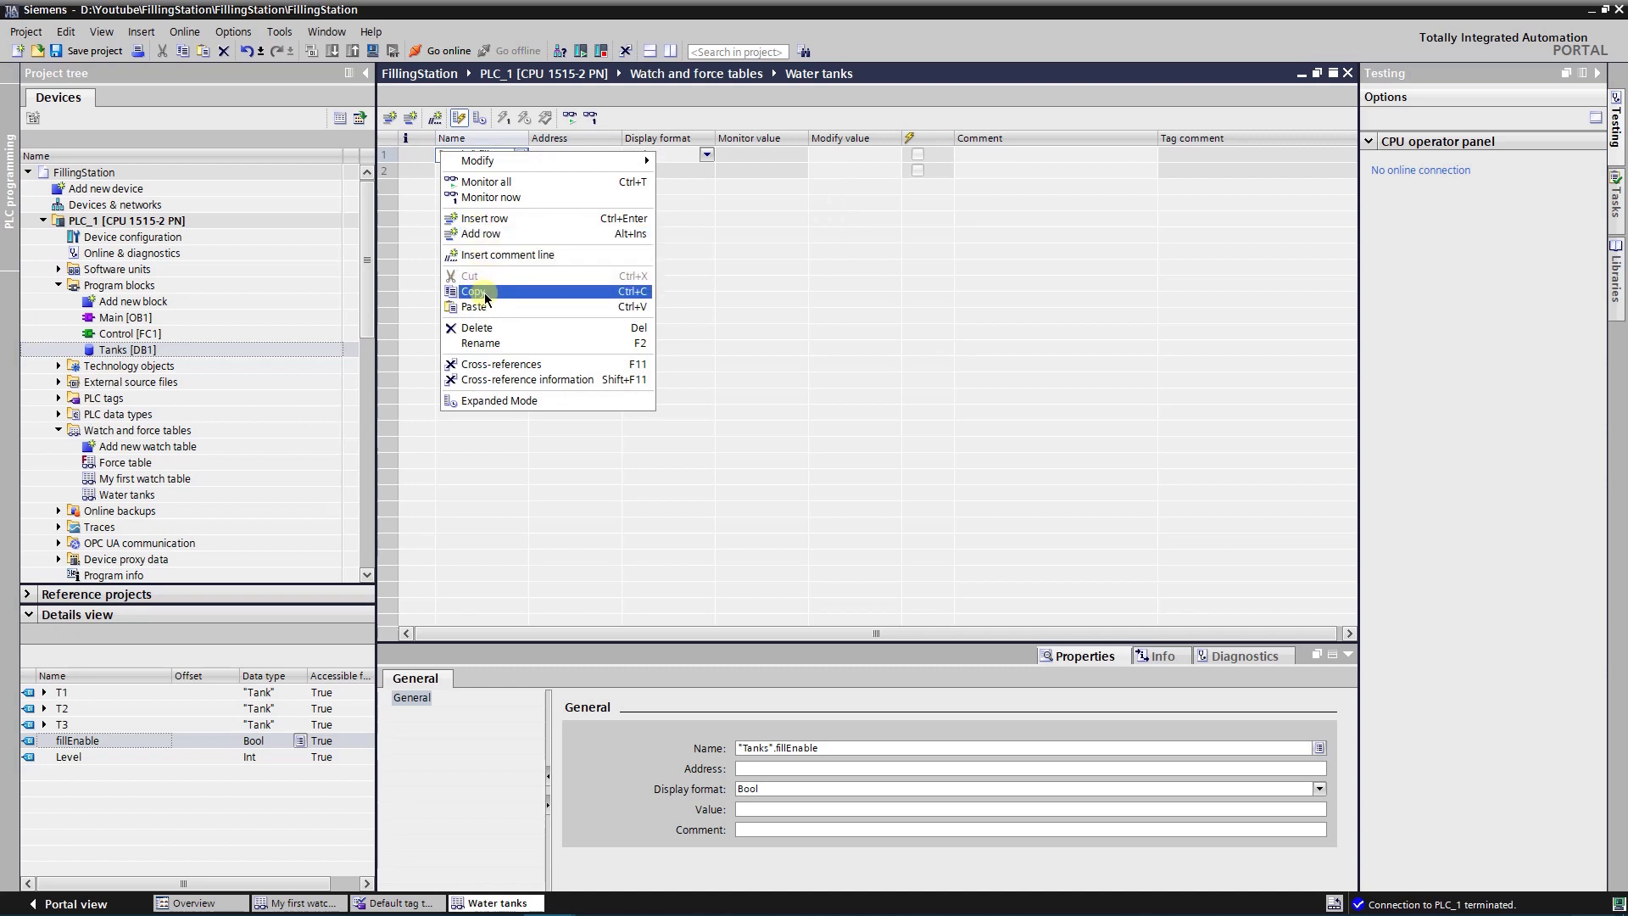
left_click(487, 255)
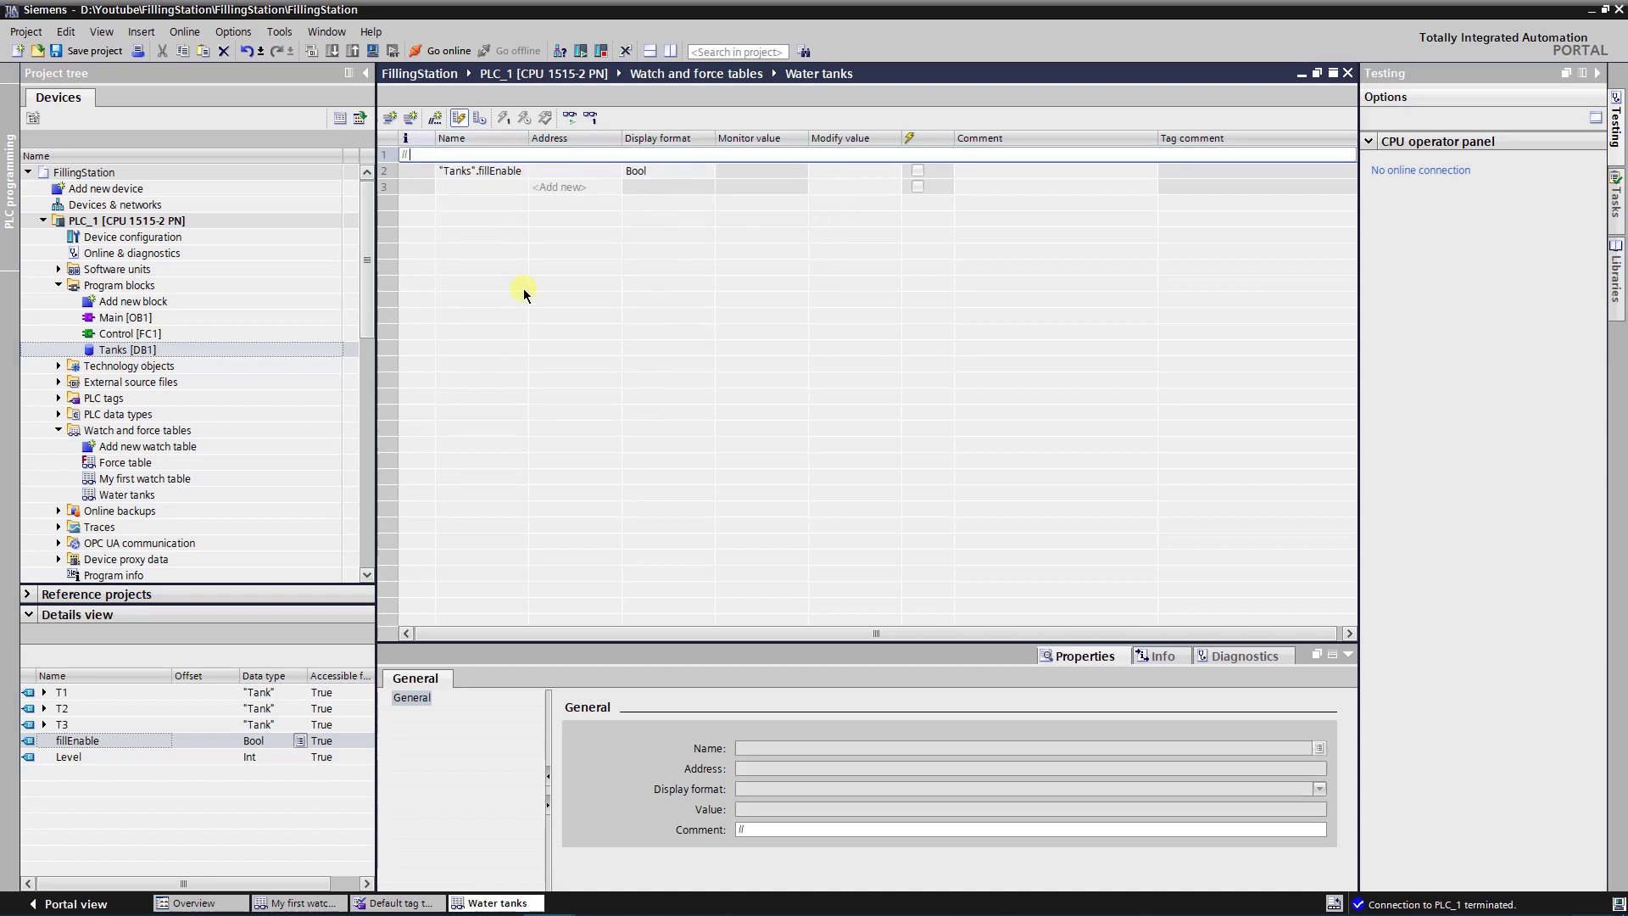
type("General data")
key("Return")
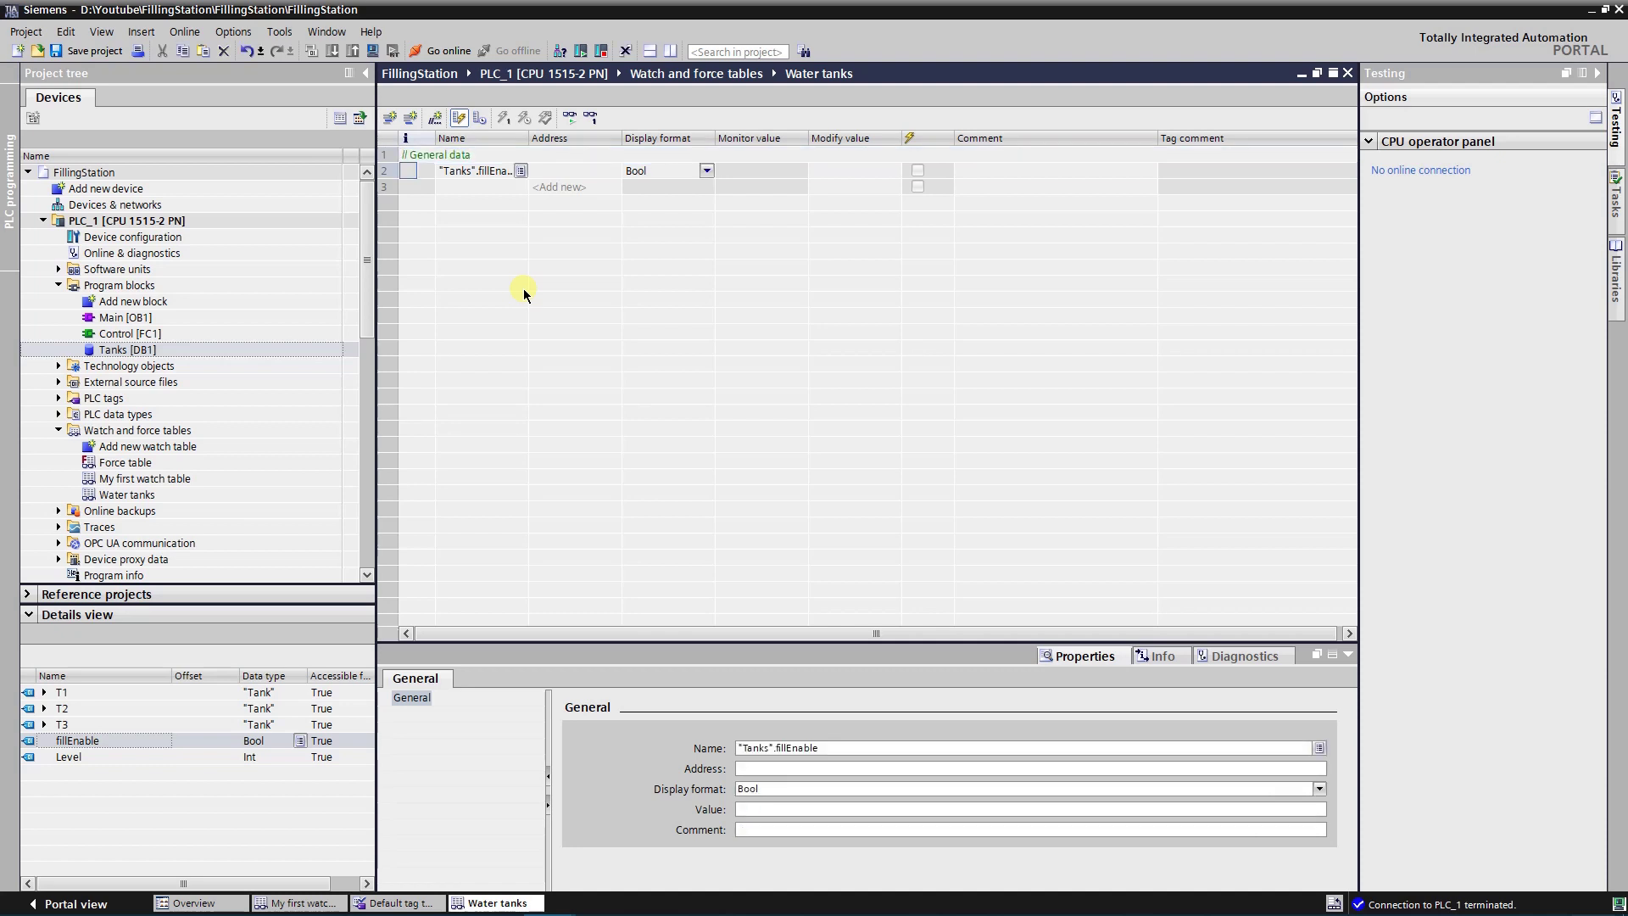
left_click(464, 188)
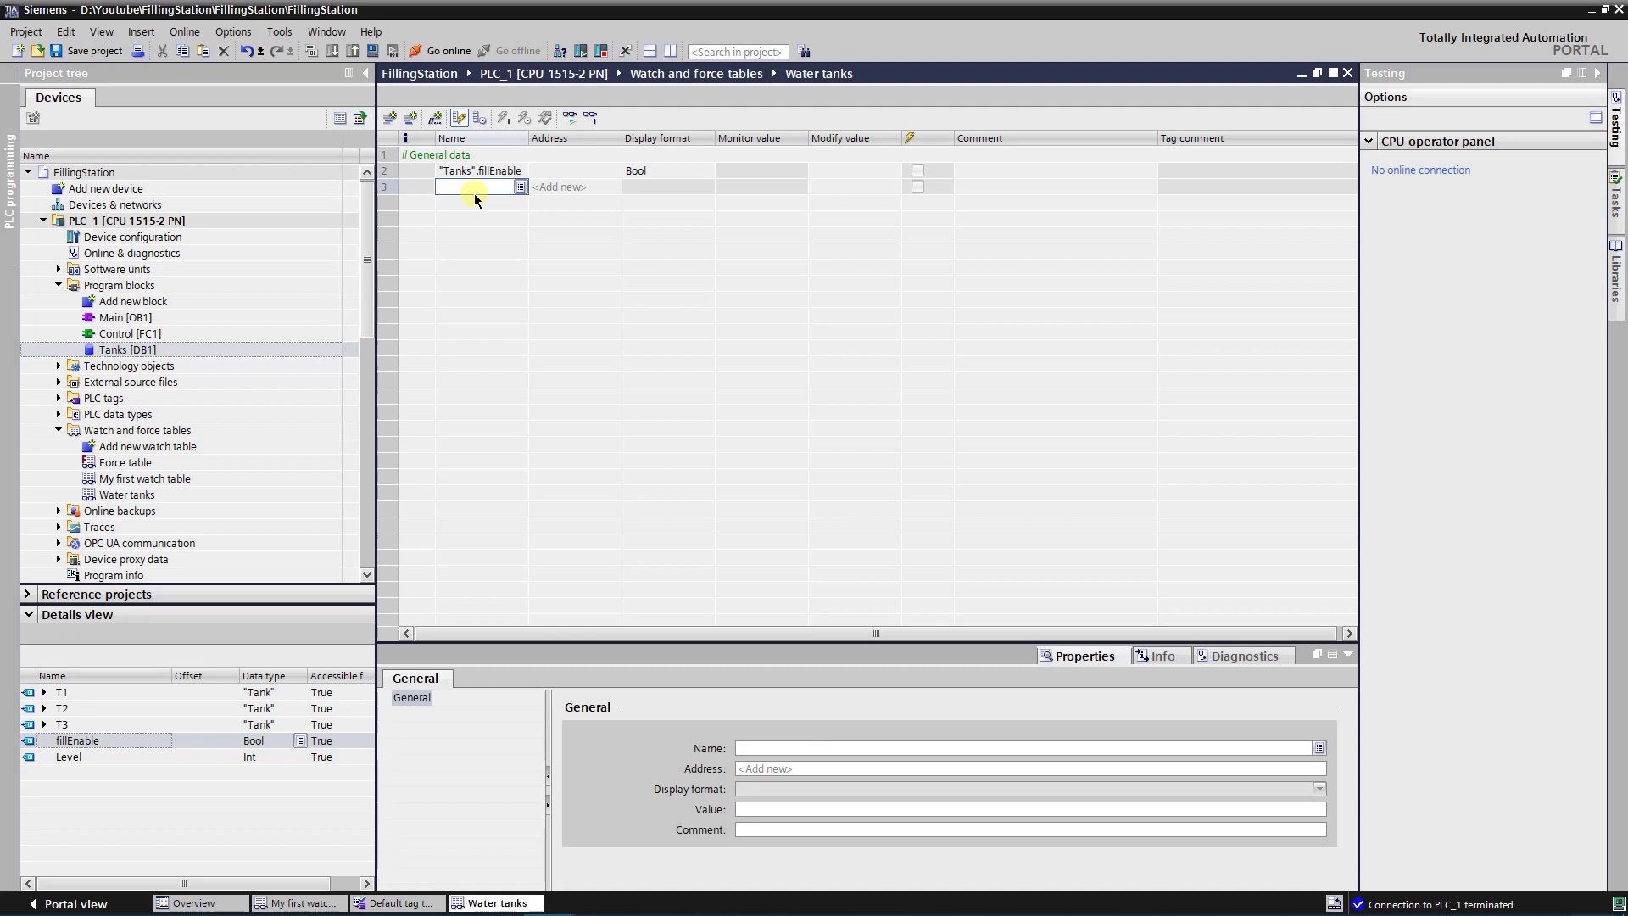
type("//Tank #1")
key("Return")
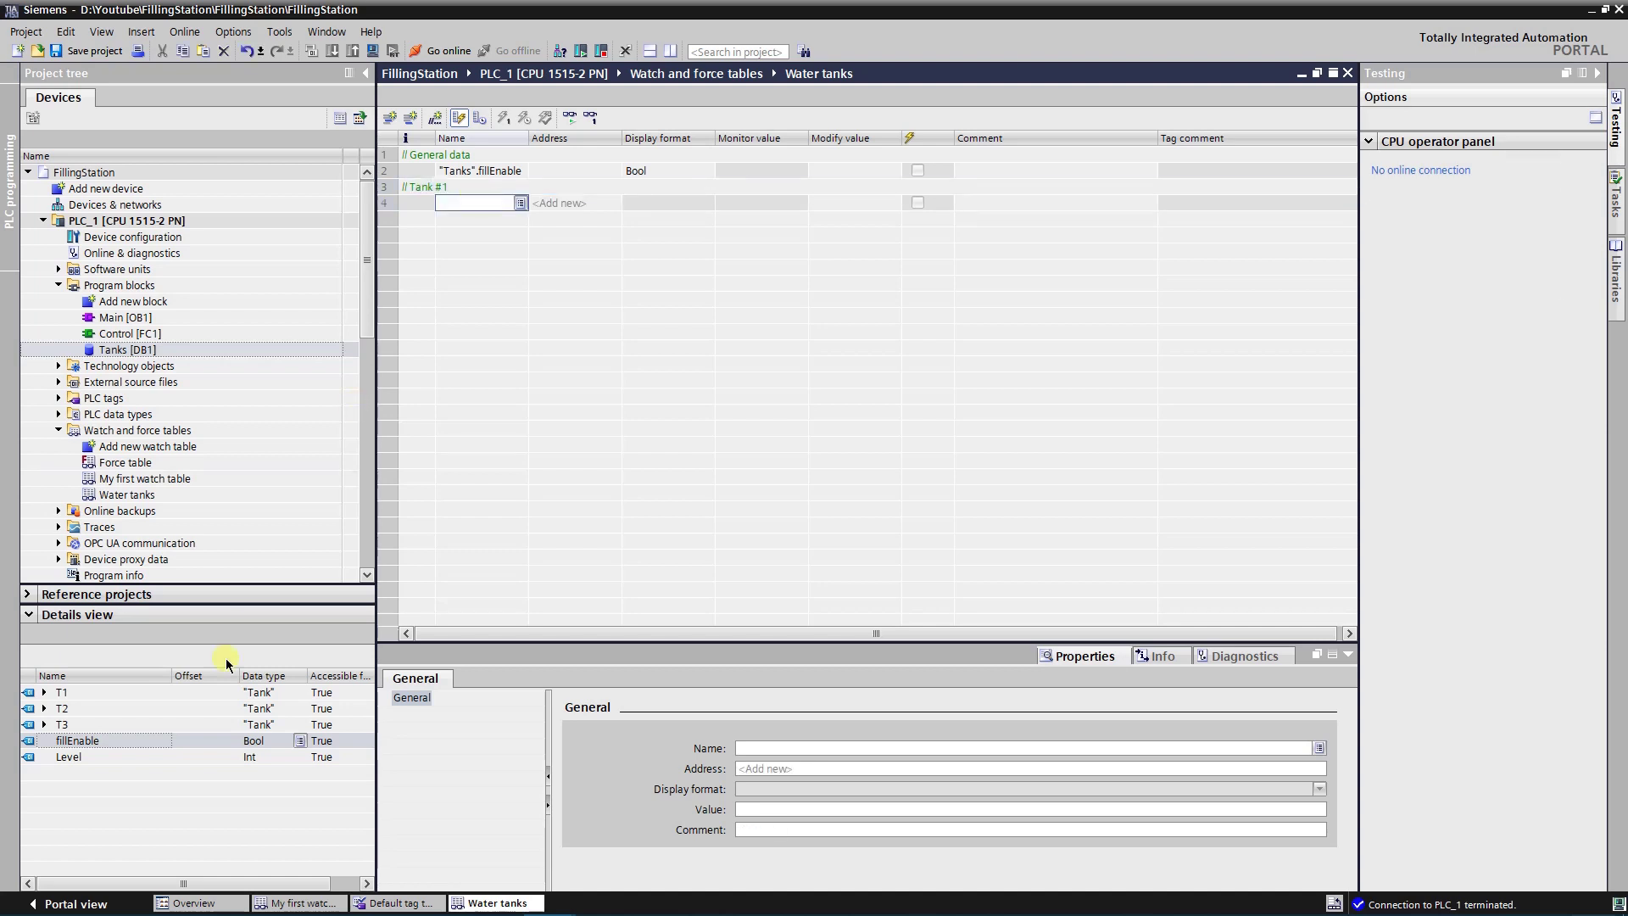
Add T1's Level to the watch table and widen the Name column.
left_click(44, 692)
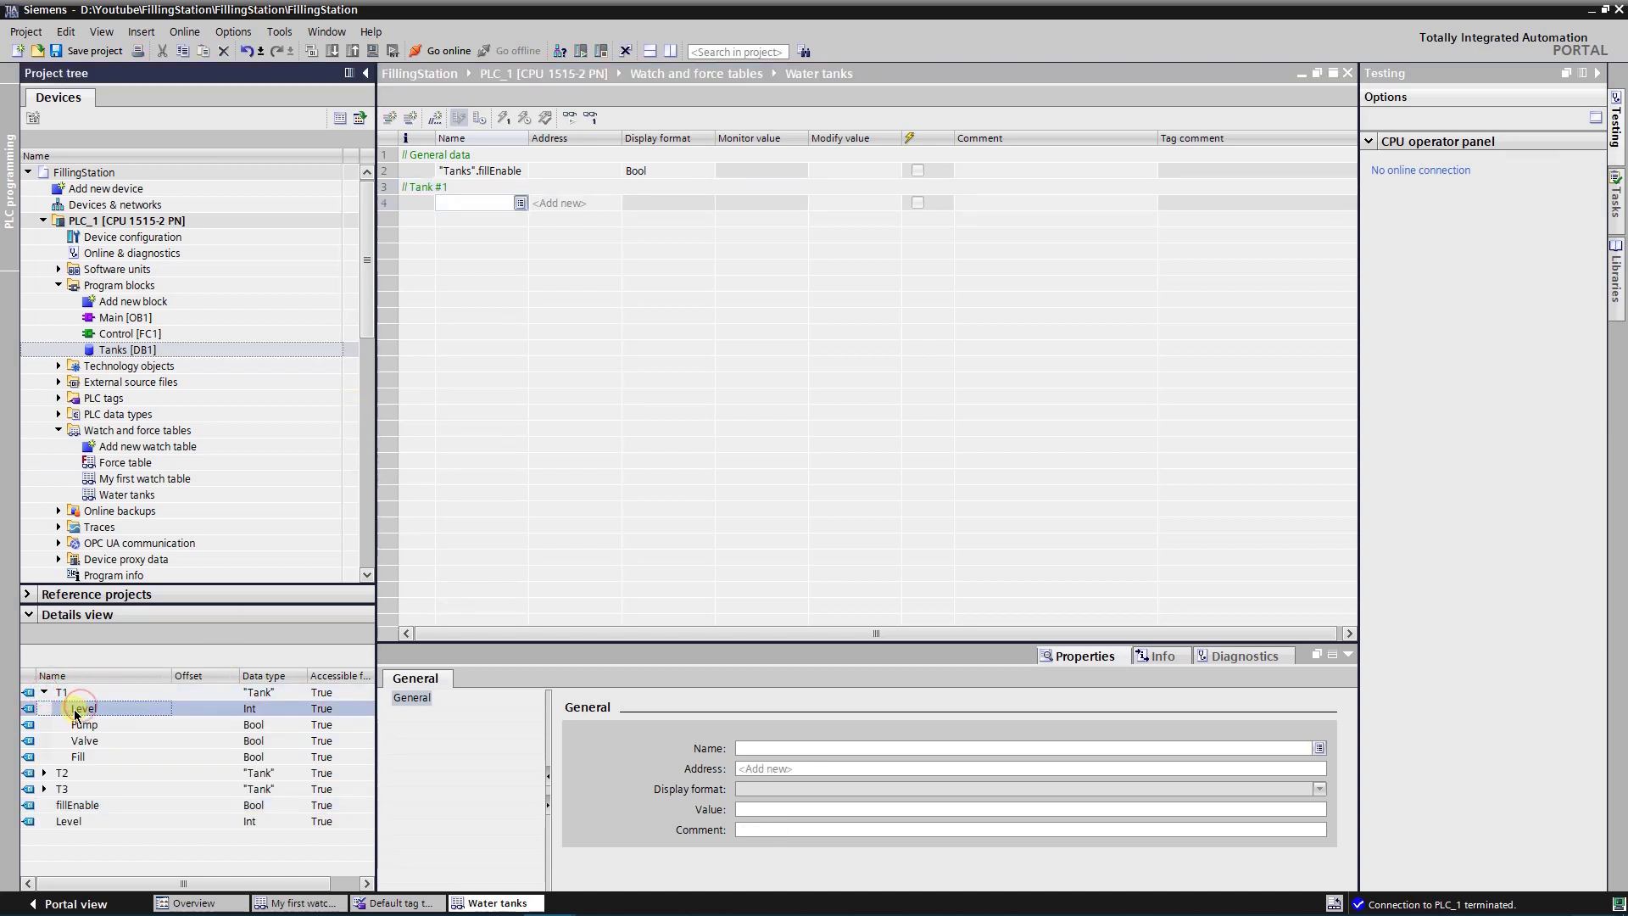
left_click_drag(82, 709, 458, 206)
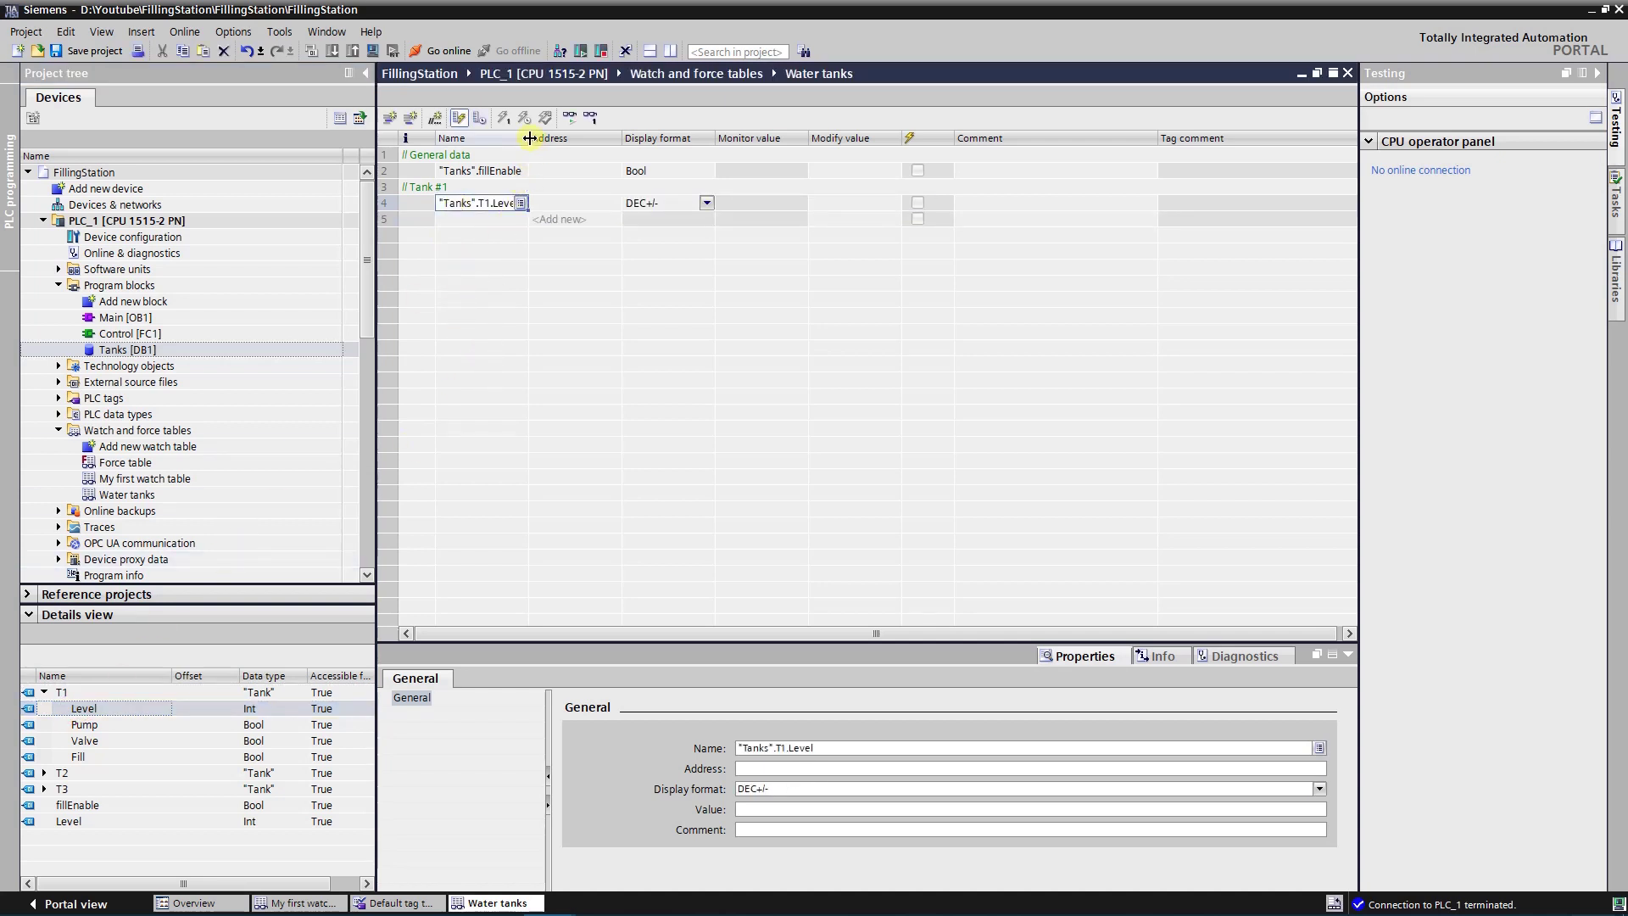
left_click_drag(529, 138, 534, 138)
left_click(490, 259)
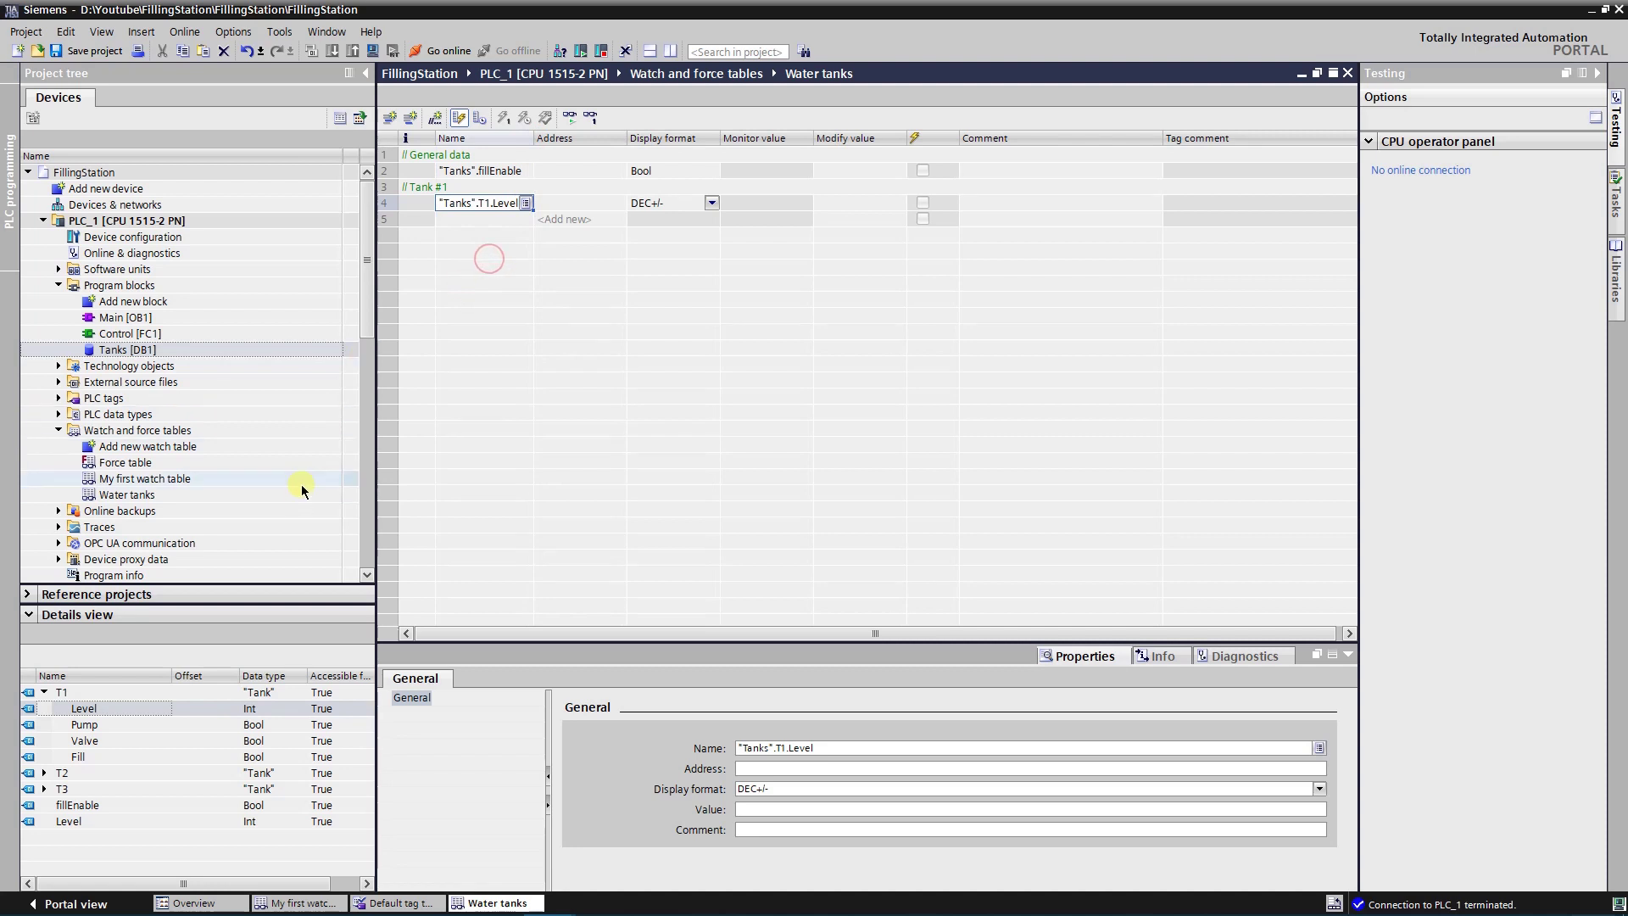
Add T1's Pump, Valve and Fill, then a '// Tank #2' comment line.
left_click(85, 724)
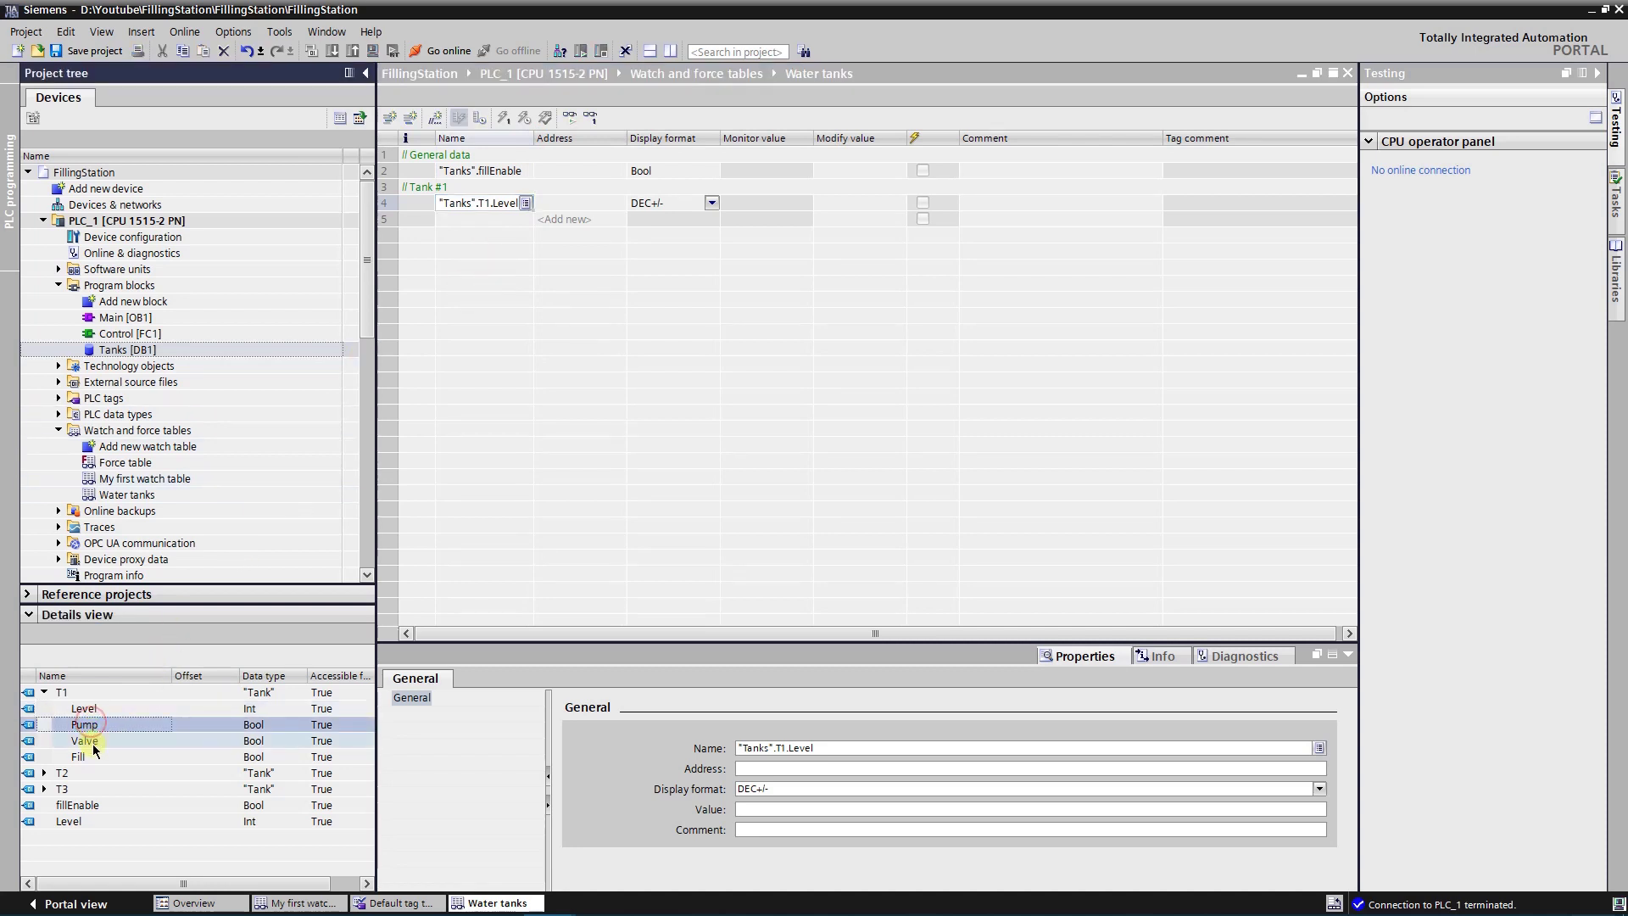
left_click(93, 755, "shift")
left_click_drag(76, 726, 464, 224)
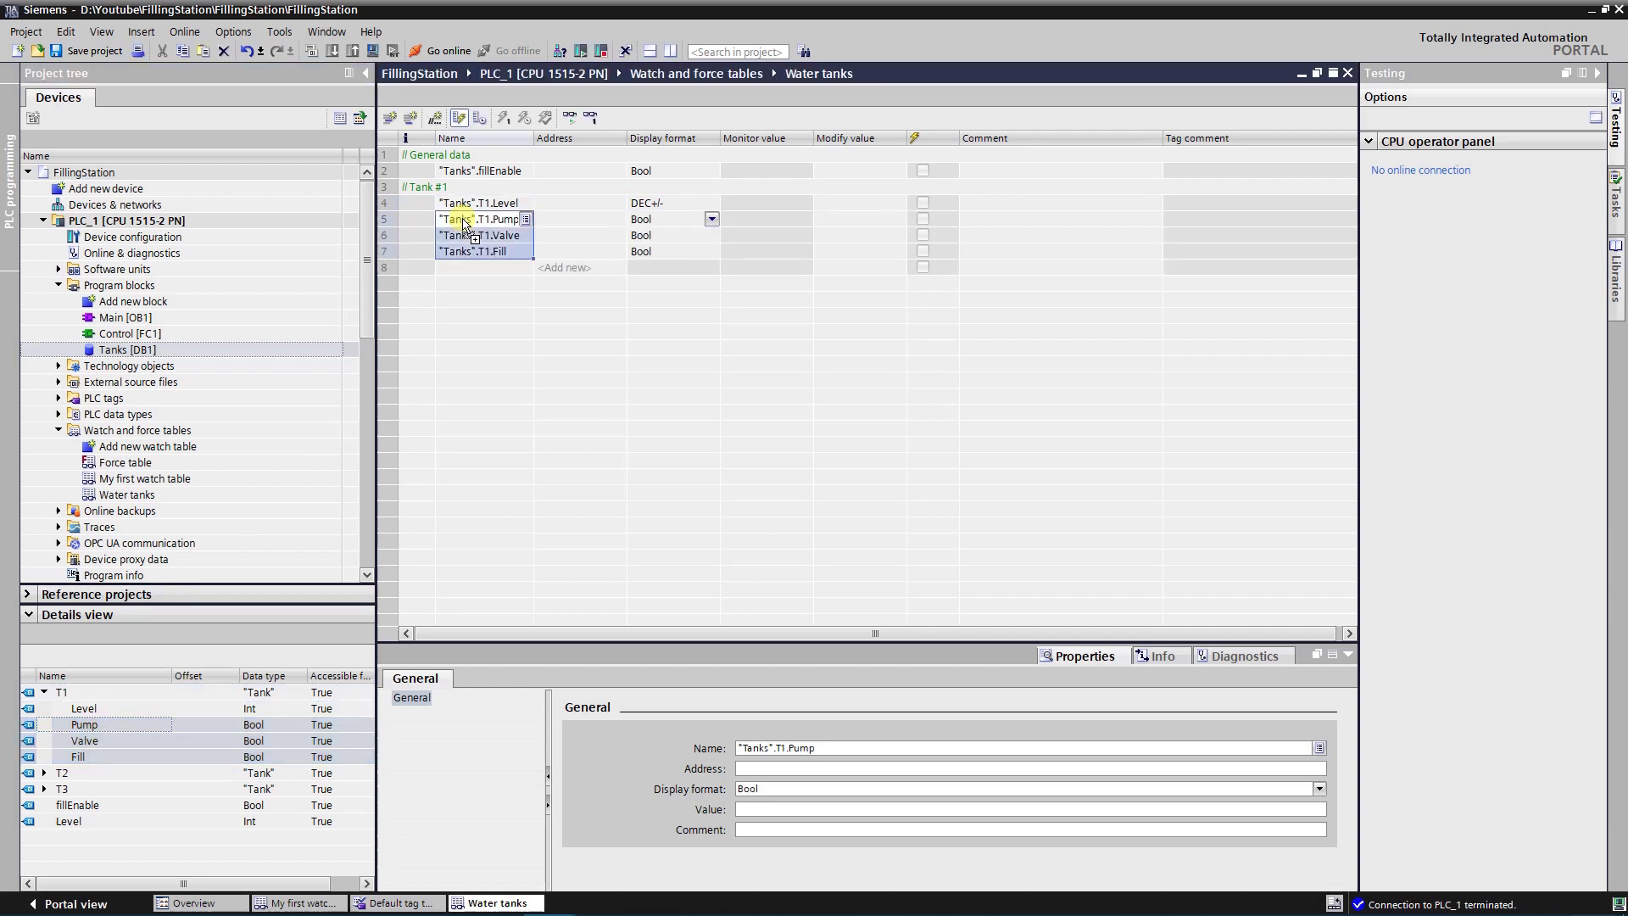
left_click(453, 267)
type("// Tank")
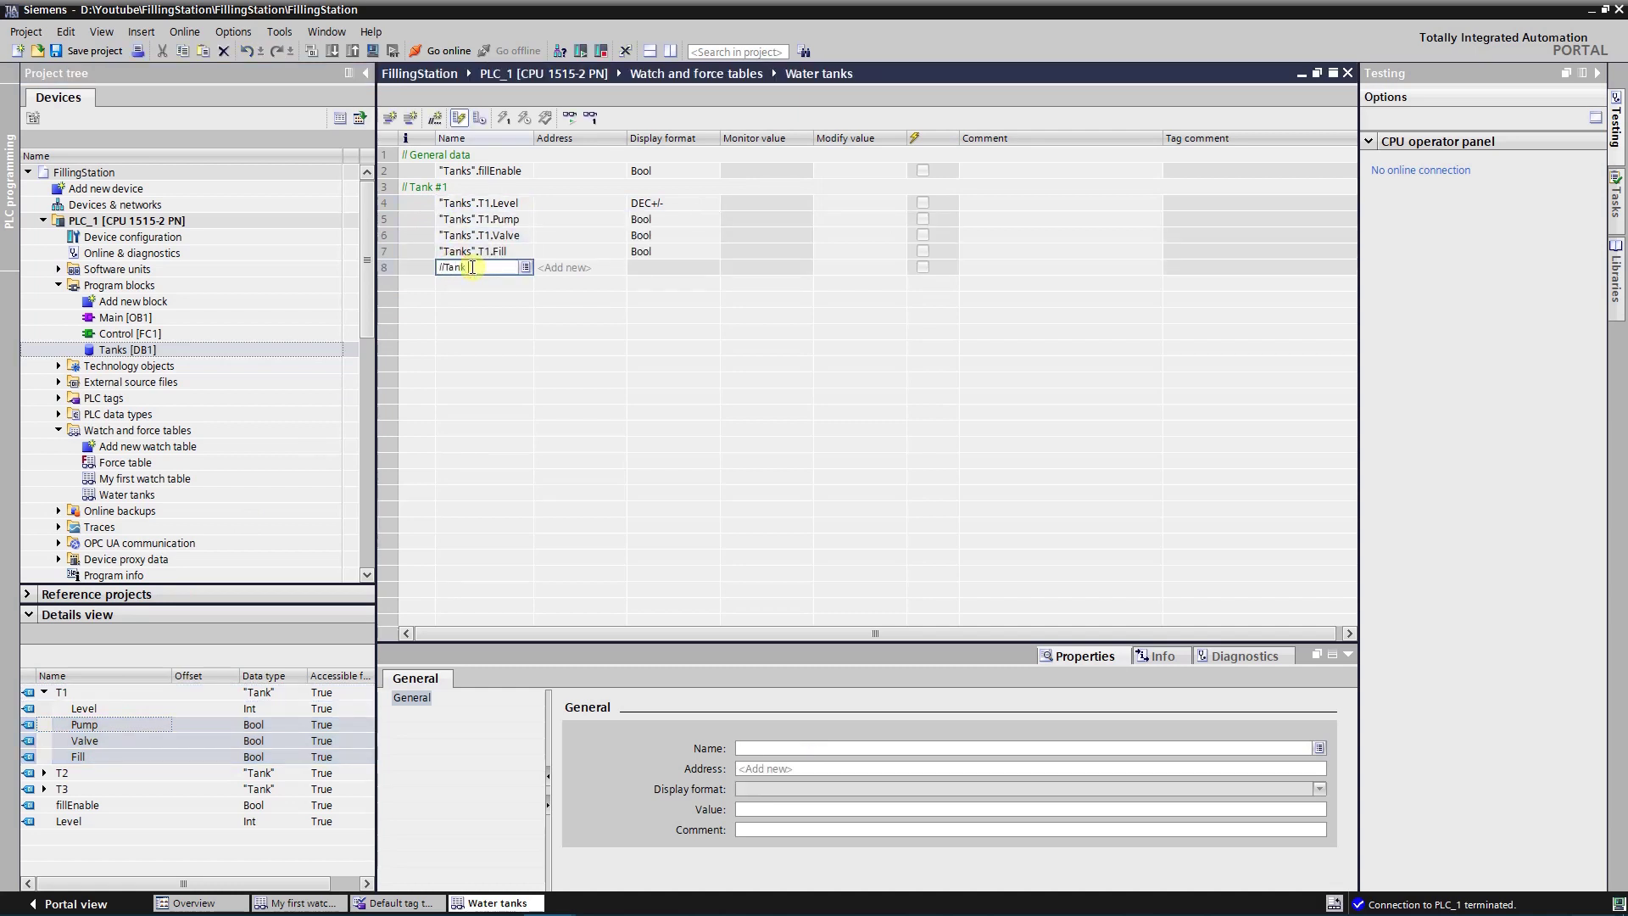
type(" #2")
key("Return")
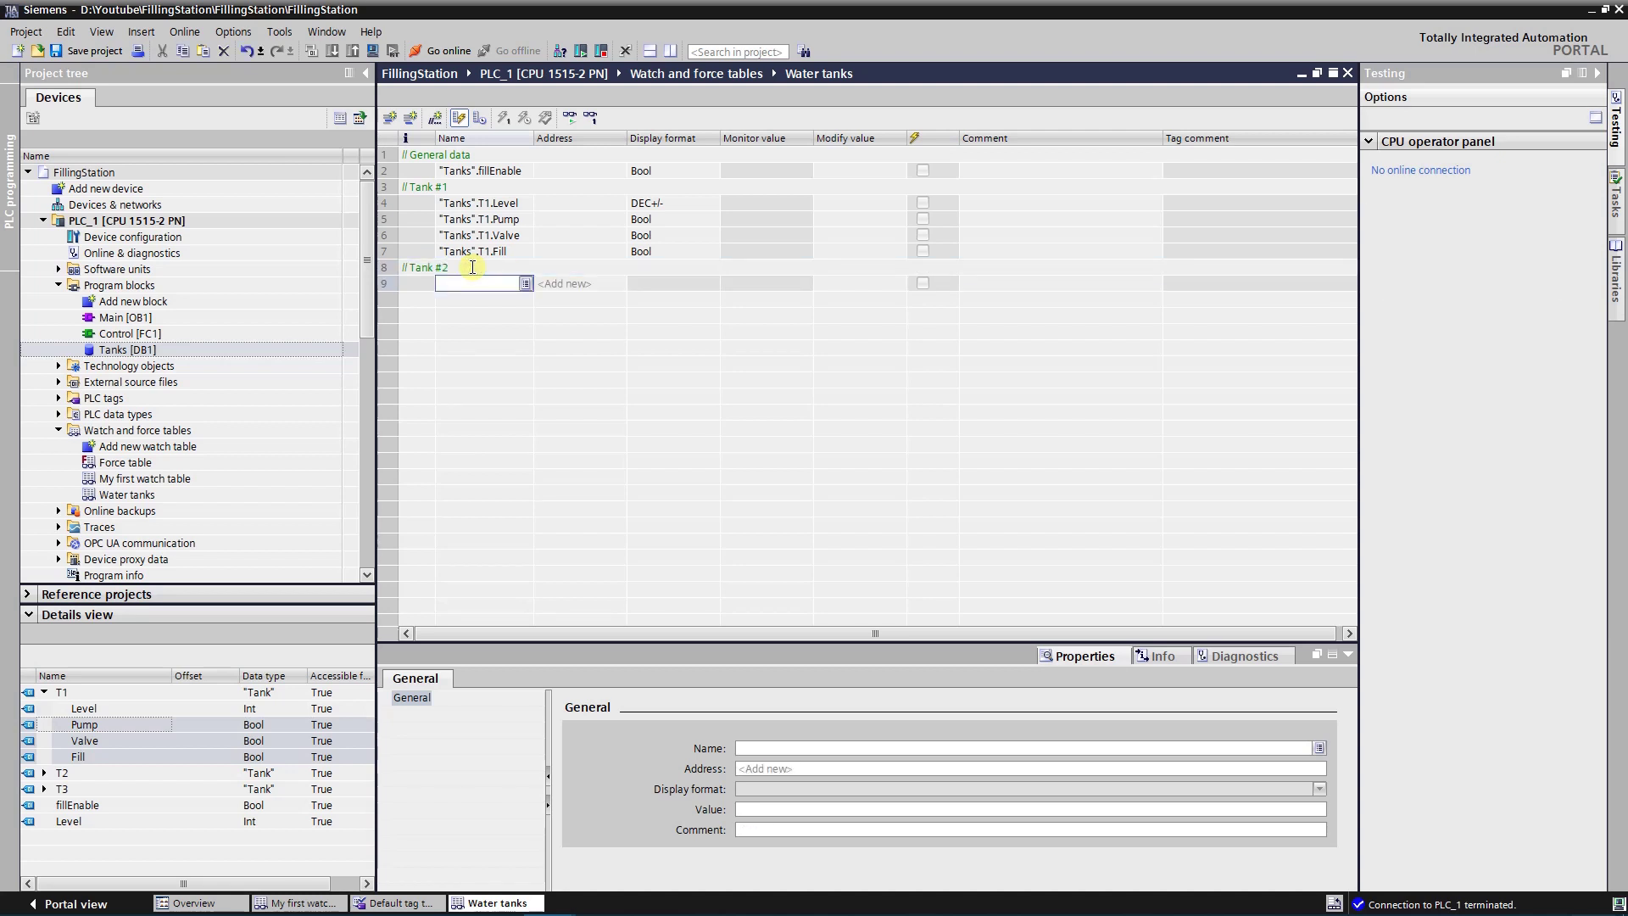
Add T2's Level, Pump, Valve and Fill under Tank #2, then a Tank #3 comment line.
left_click(44, 773)
left_click(84, 789)
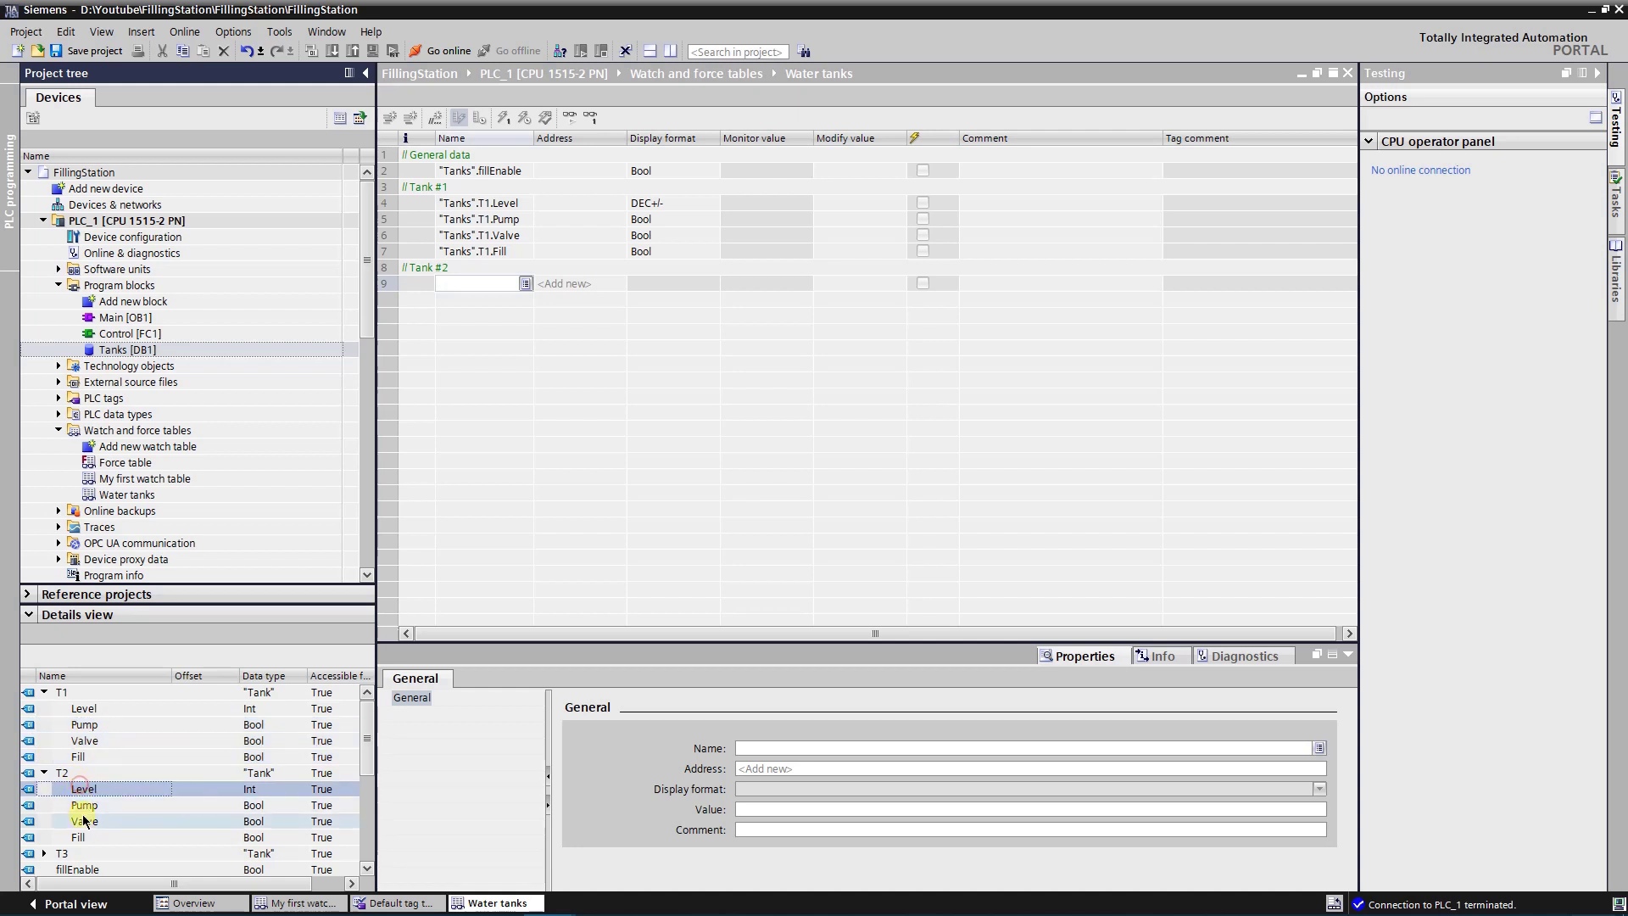
left_click(84, 822, "shift")
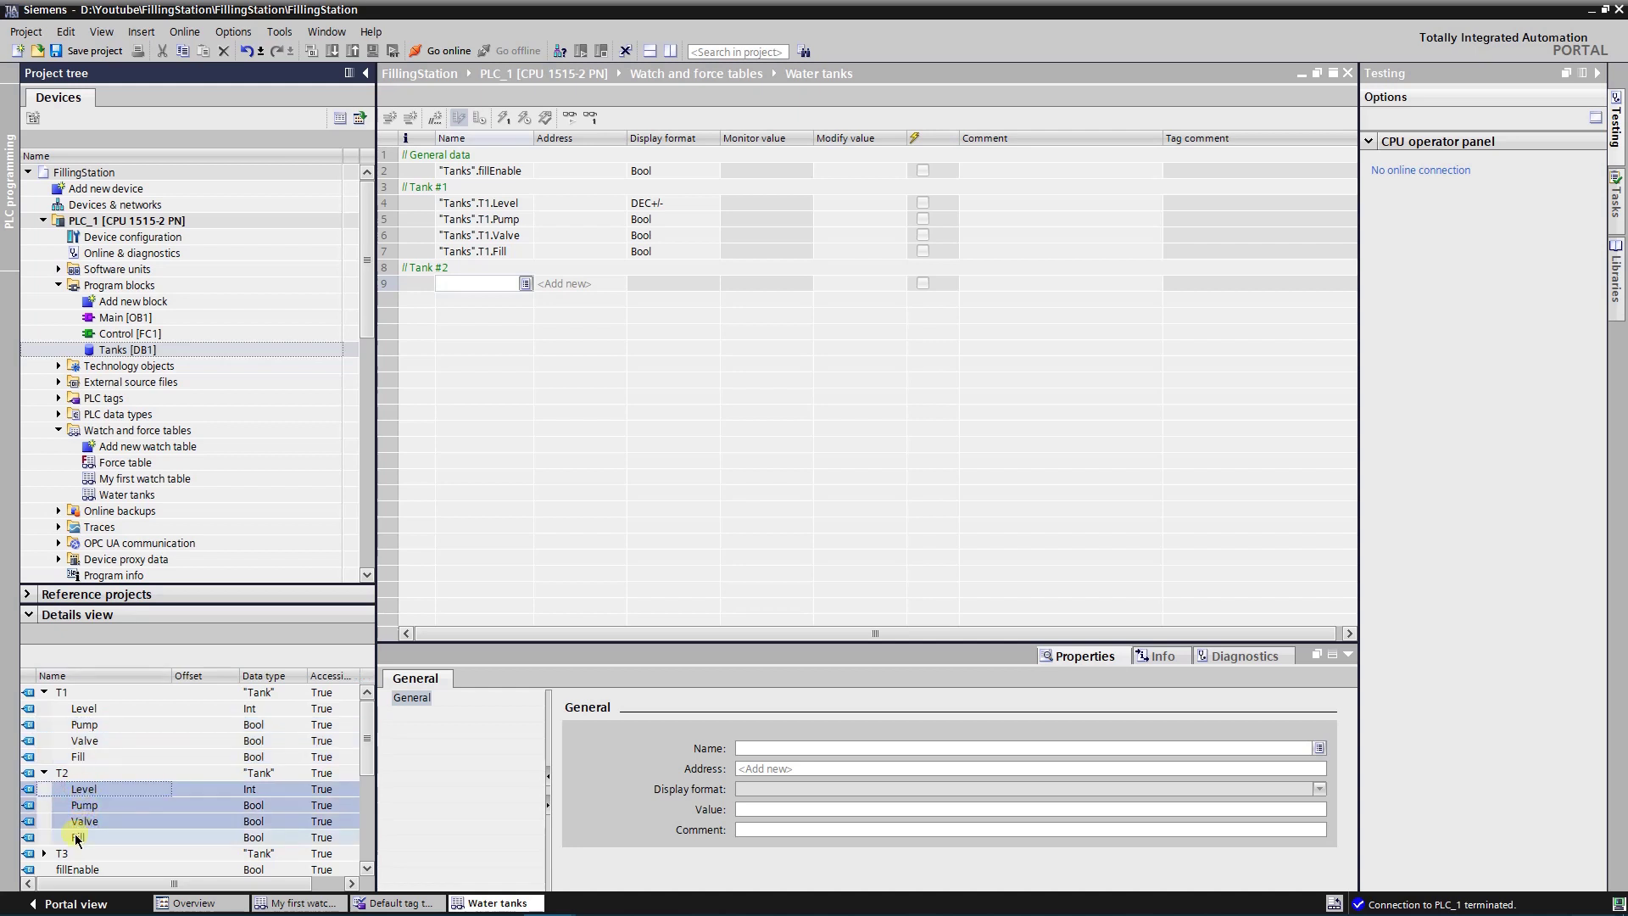
left_click(76, 839, "shift")
left_click_drag(82, 789, 483, 291)
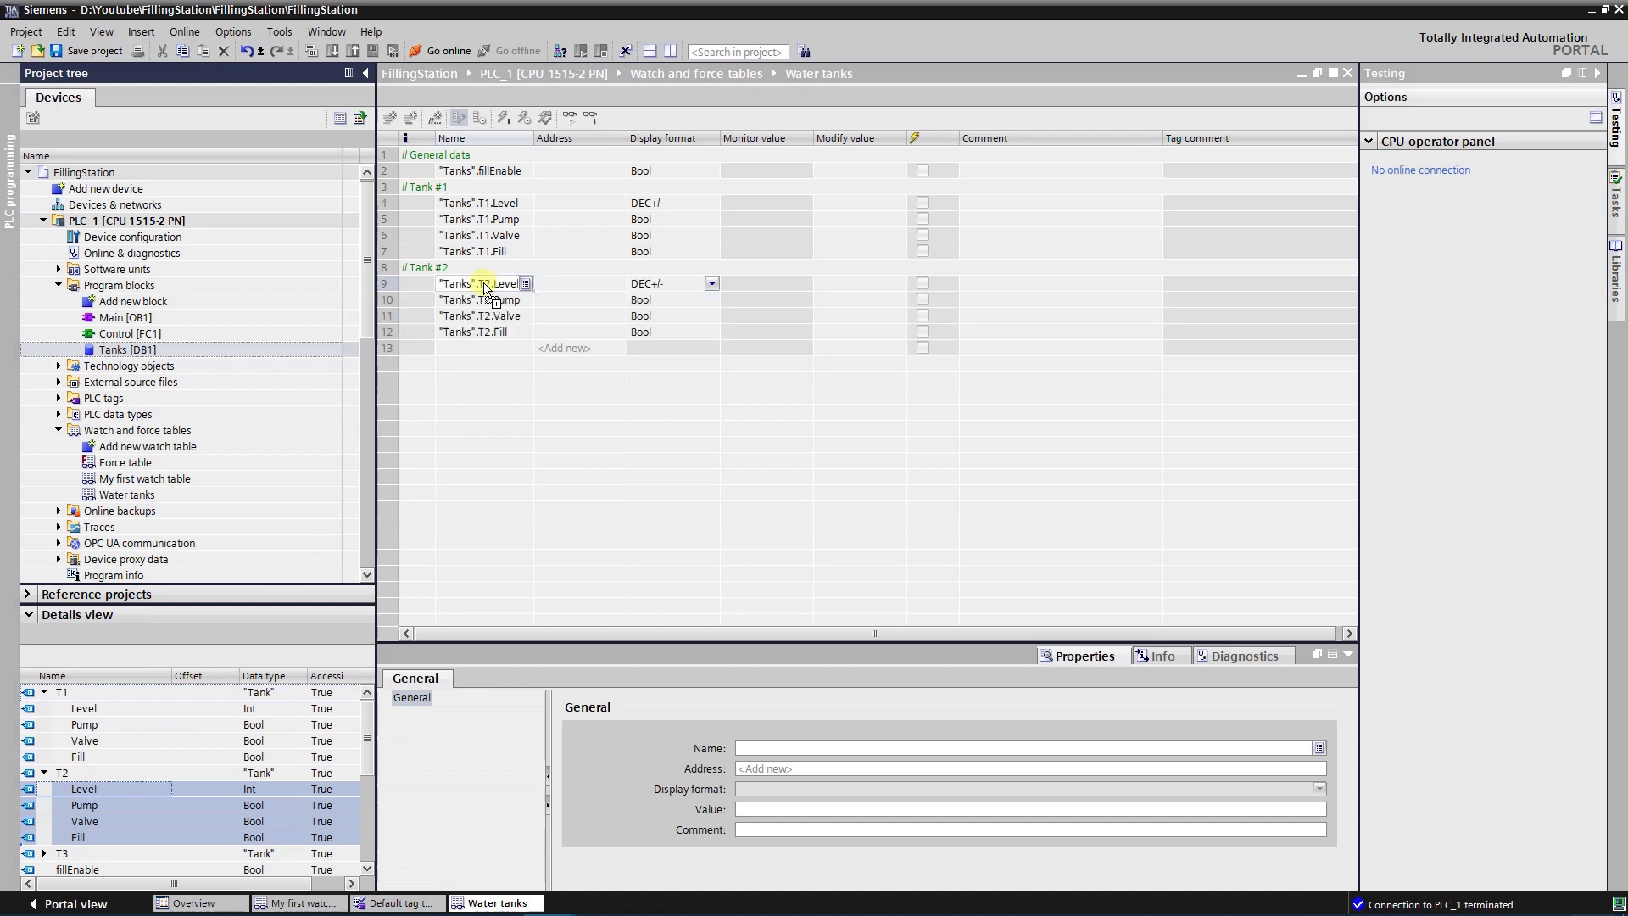
left_click(470, 350)
type("//Tank #3")
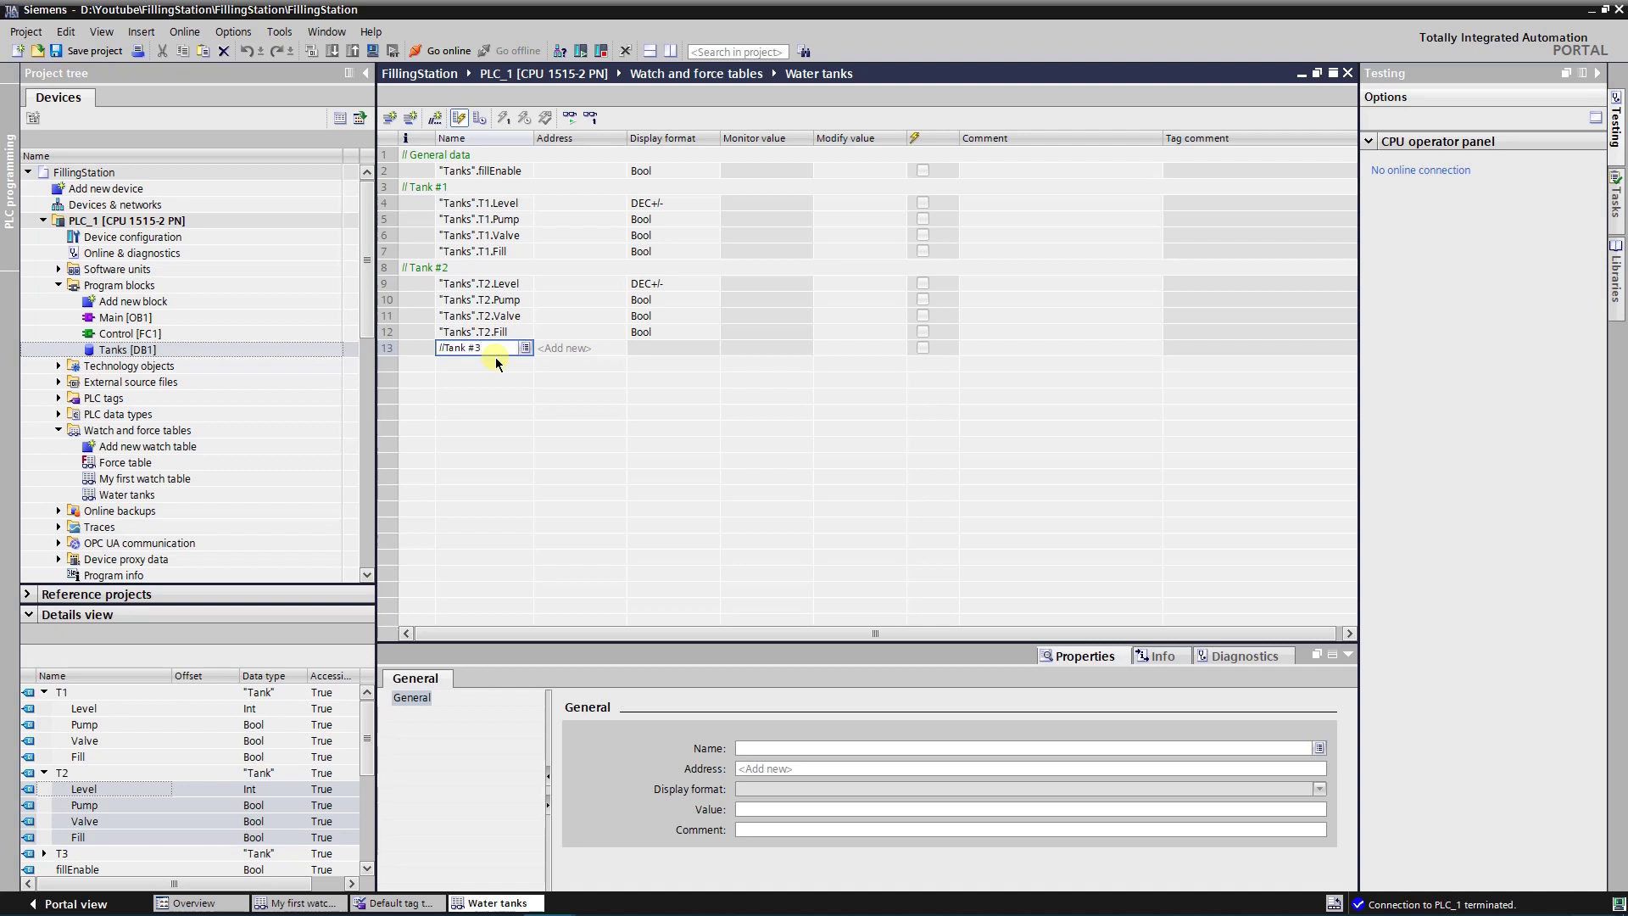
key("Return")
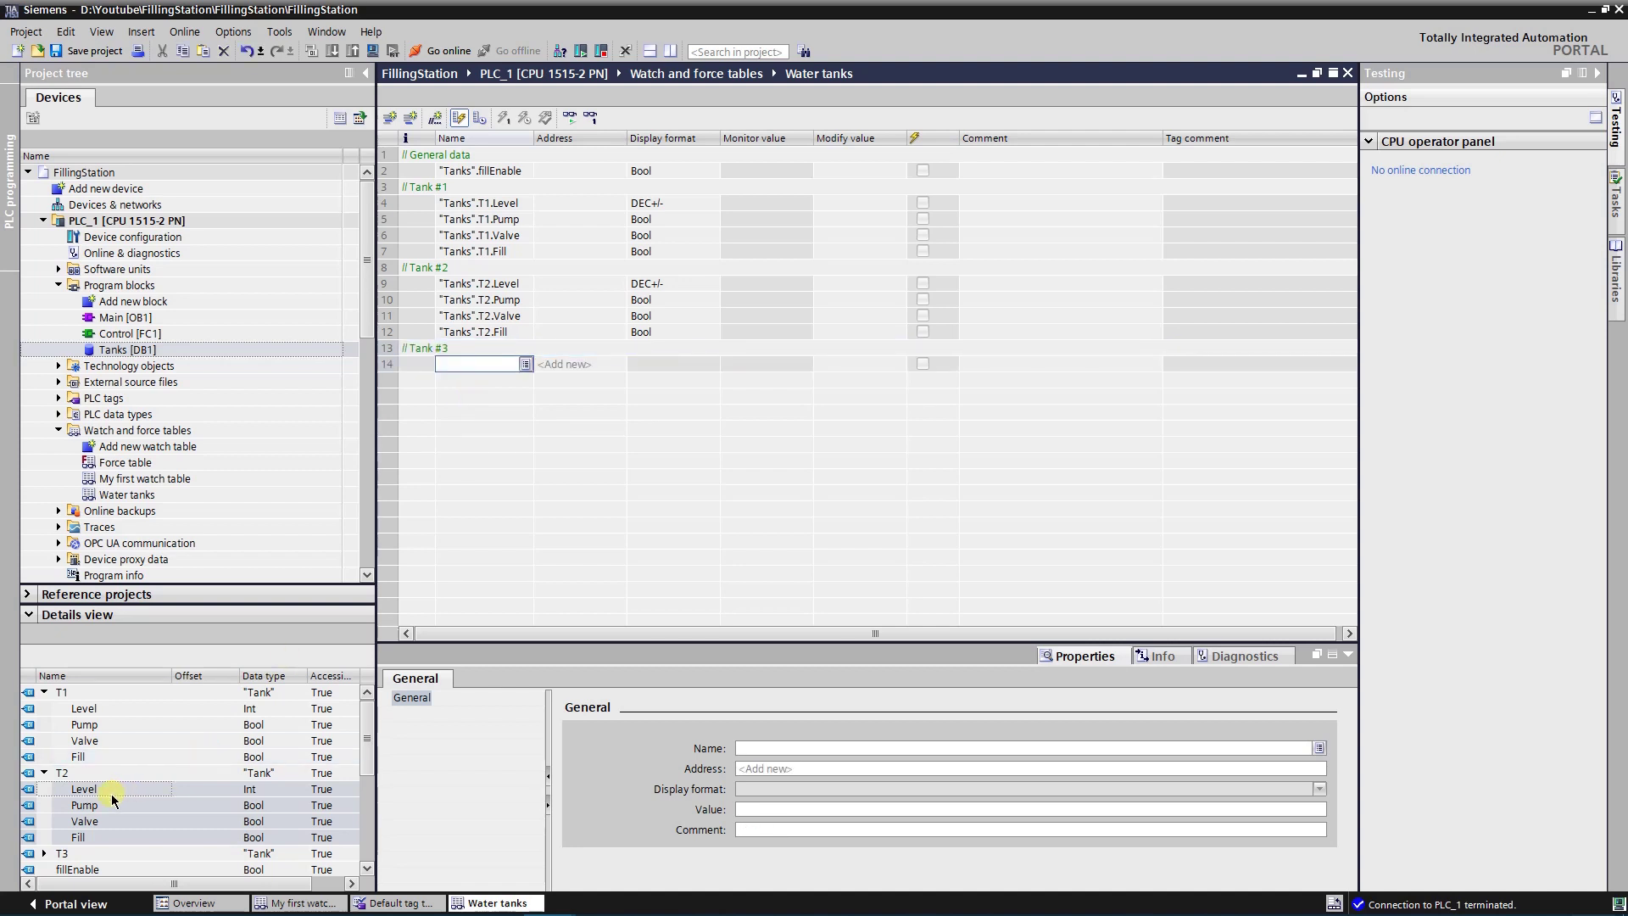
Add T3's Level, Pump, Valve and Fill under the Tank #3 comment.
left_click(44, 853)
scroll(95, 781, "down", 3)
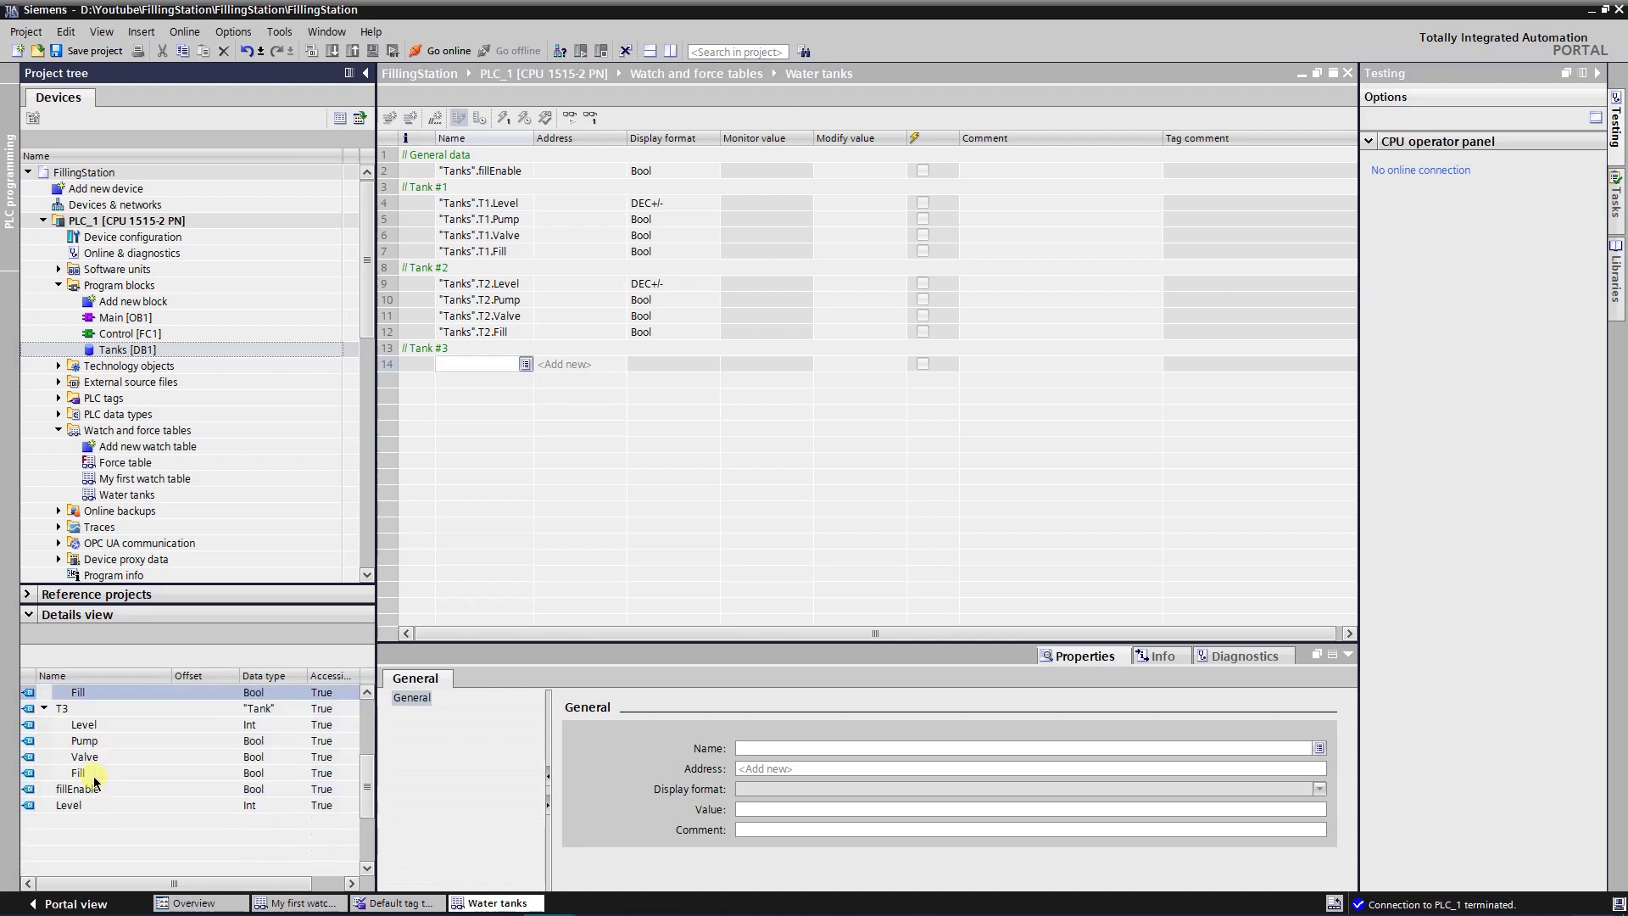
left_click(88, 725)
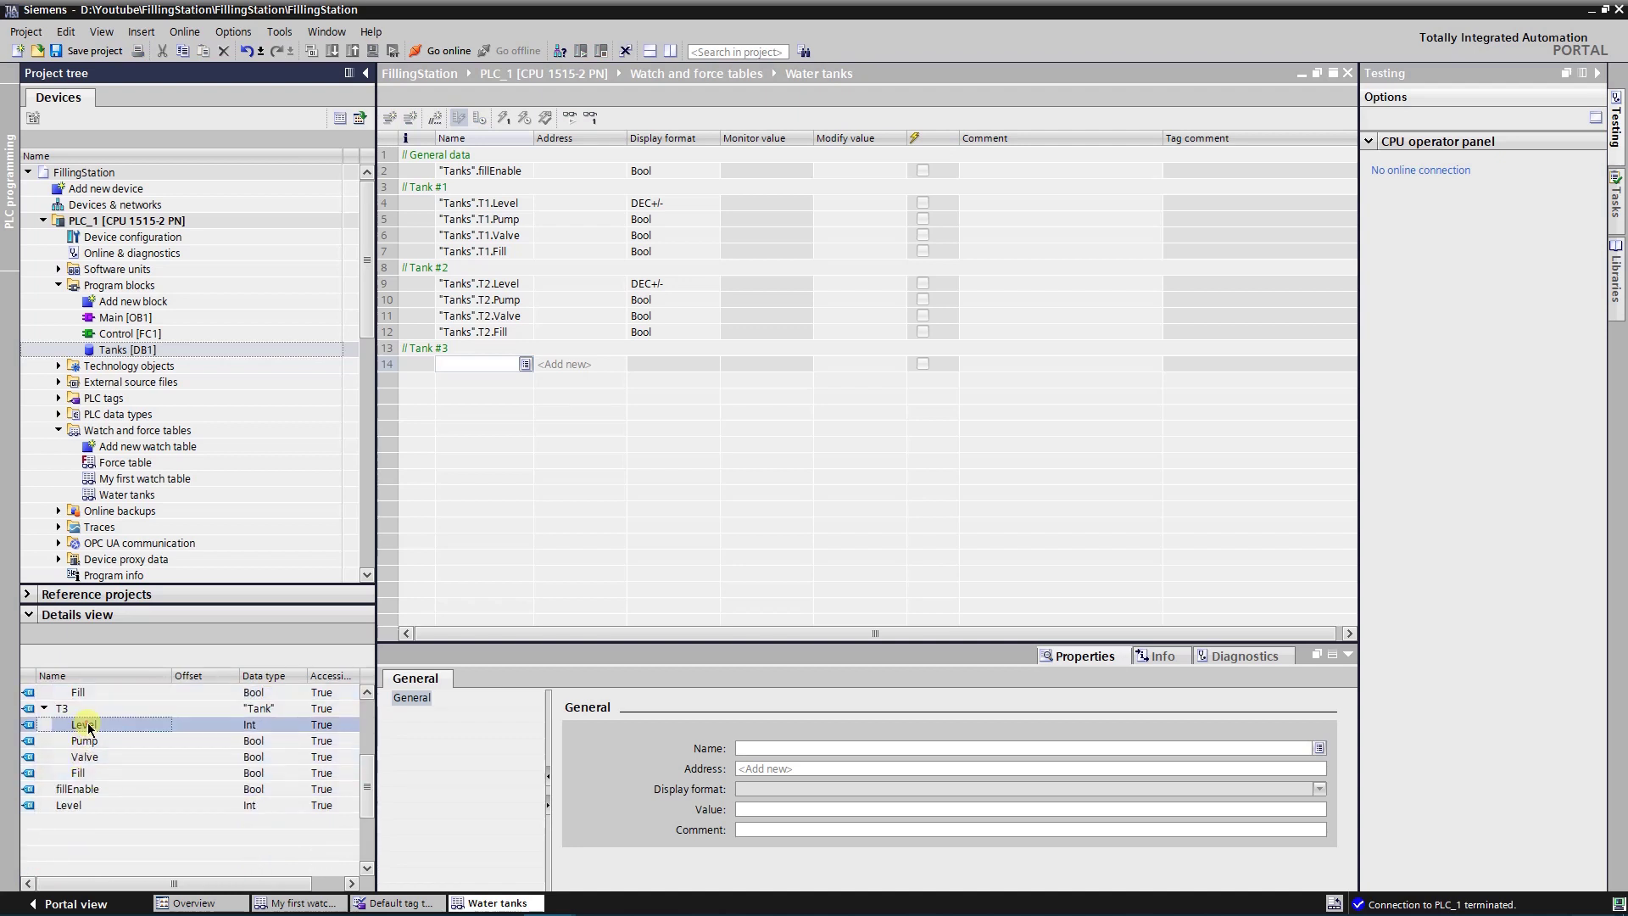
left_click(83, 773, "shift")
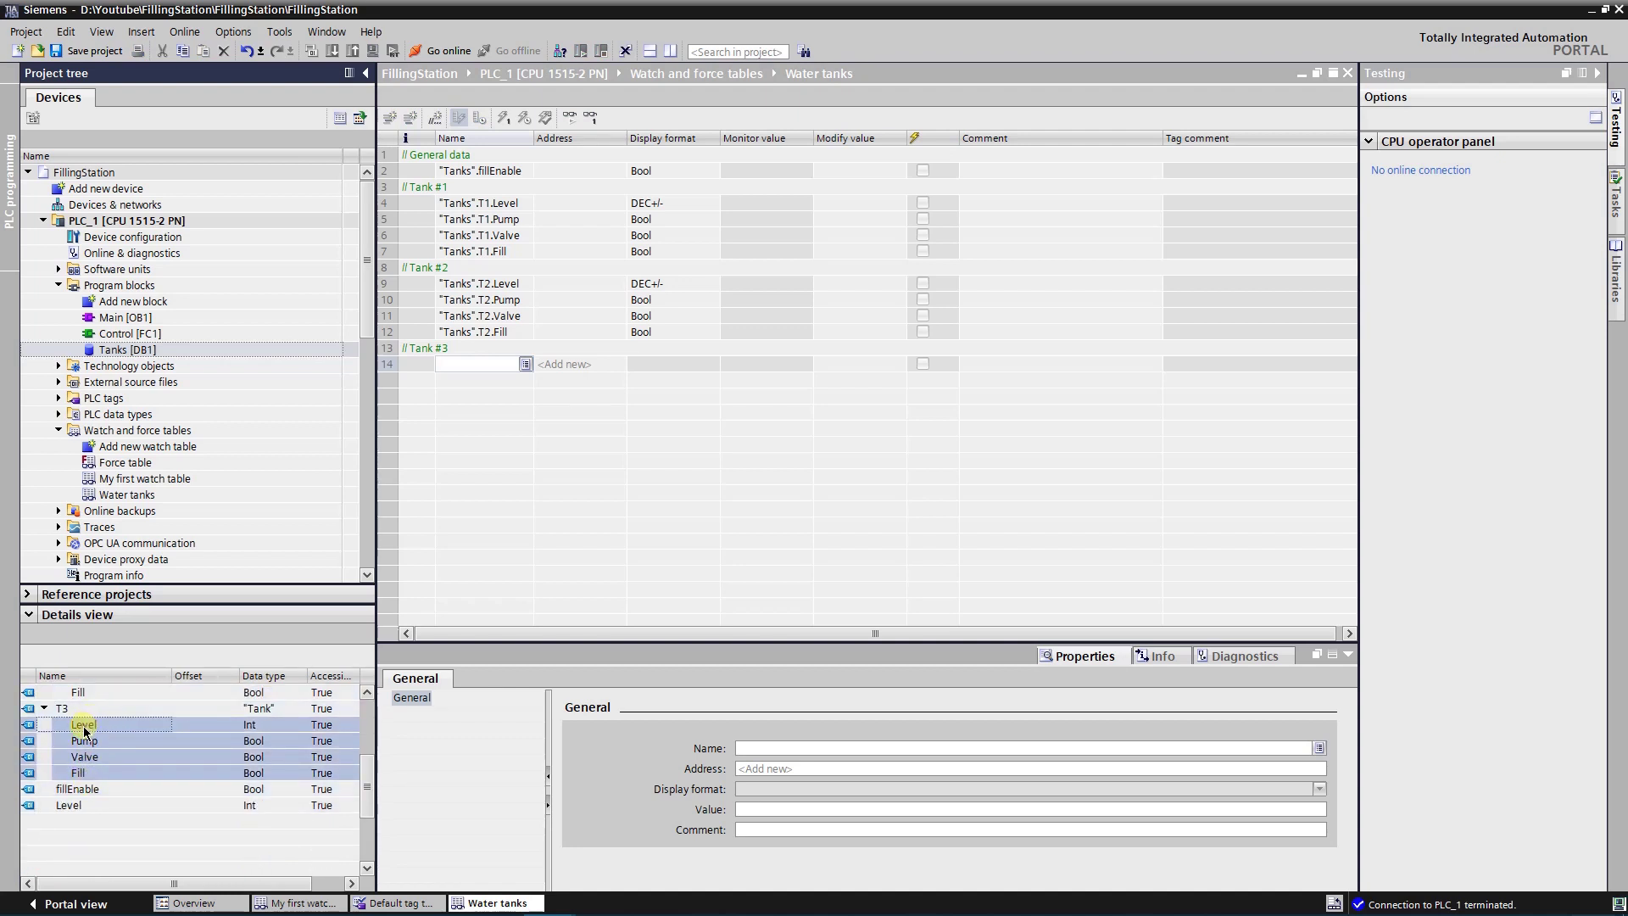
left_click_drag(88, 725, 463, 367)
left_click(460, 431)
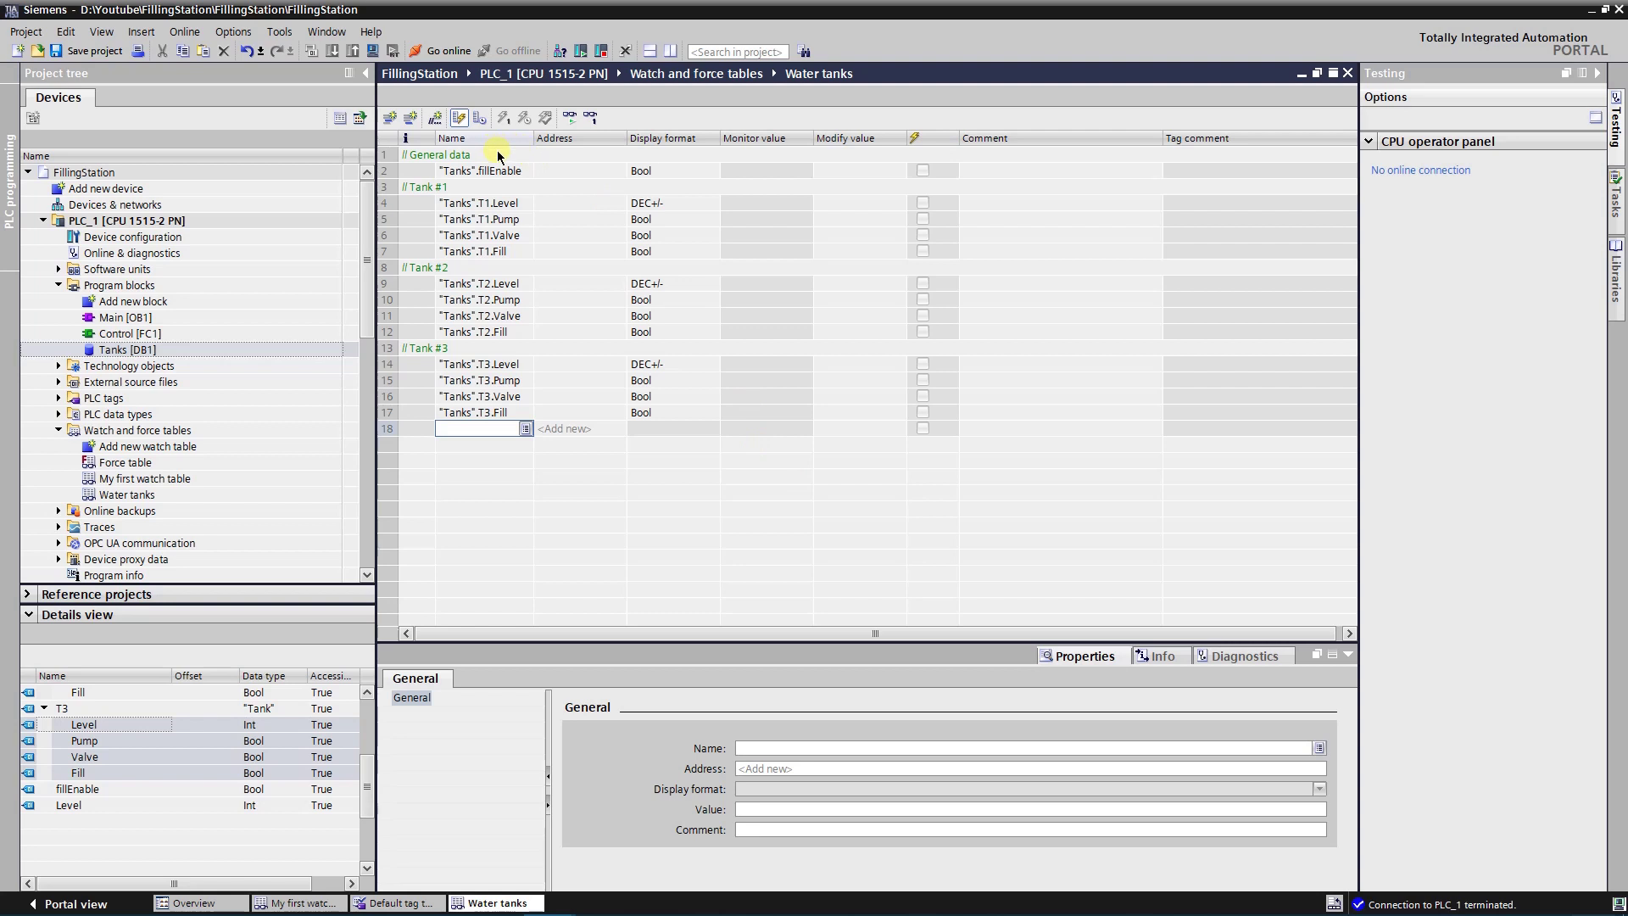
Monitor all values, set fillEnable's modify value to TRUE and write it to the PLC.
left_click(569, 119)
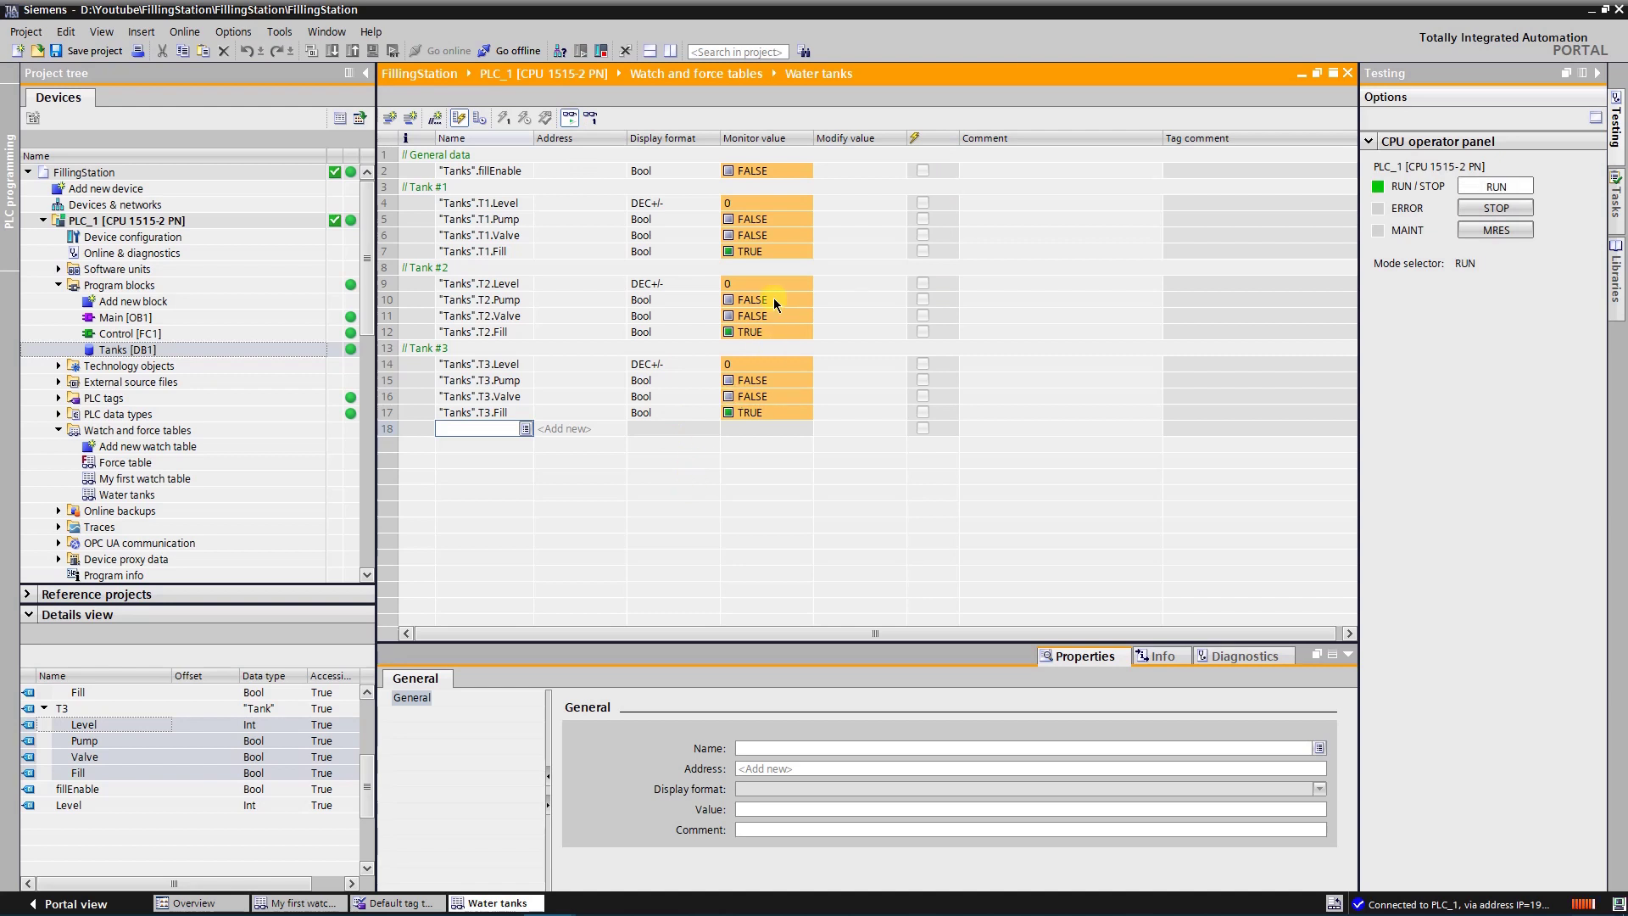
left_click(850, 172)
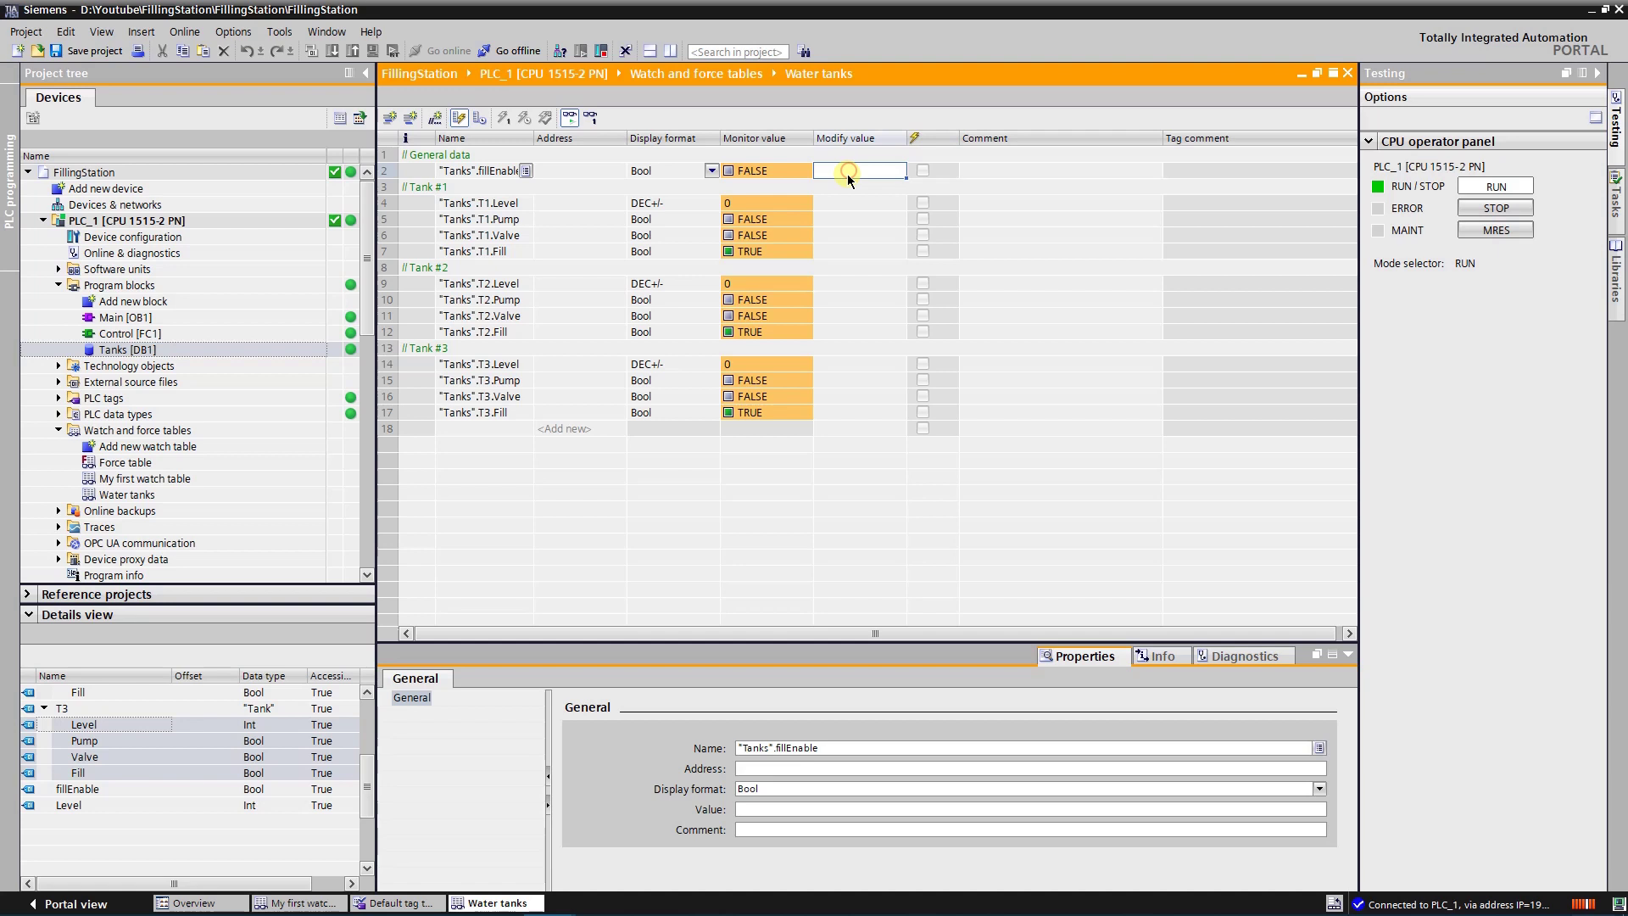
type("true")
key("Return")
left_click(799, 174)
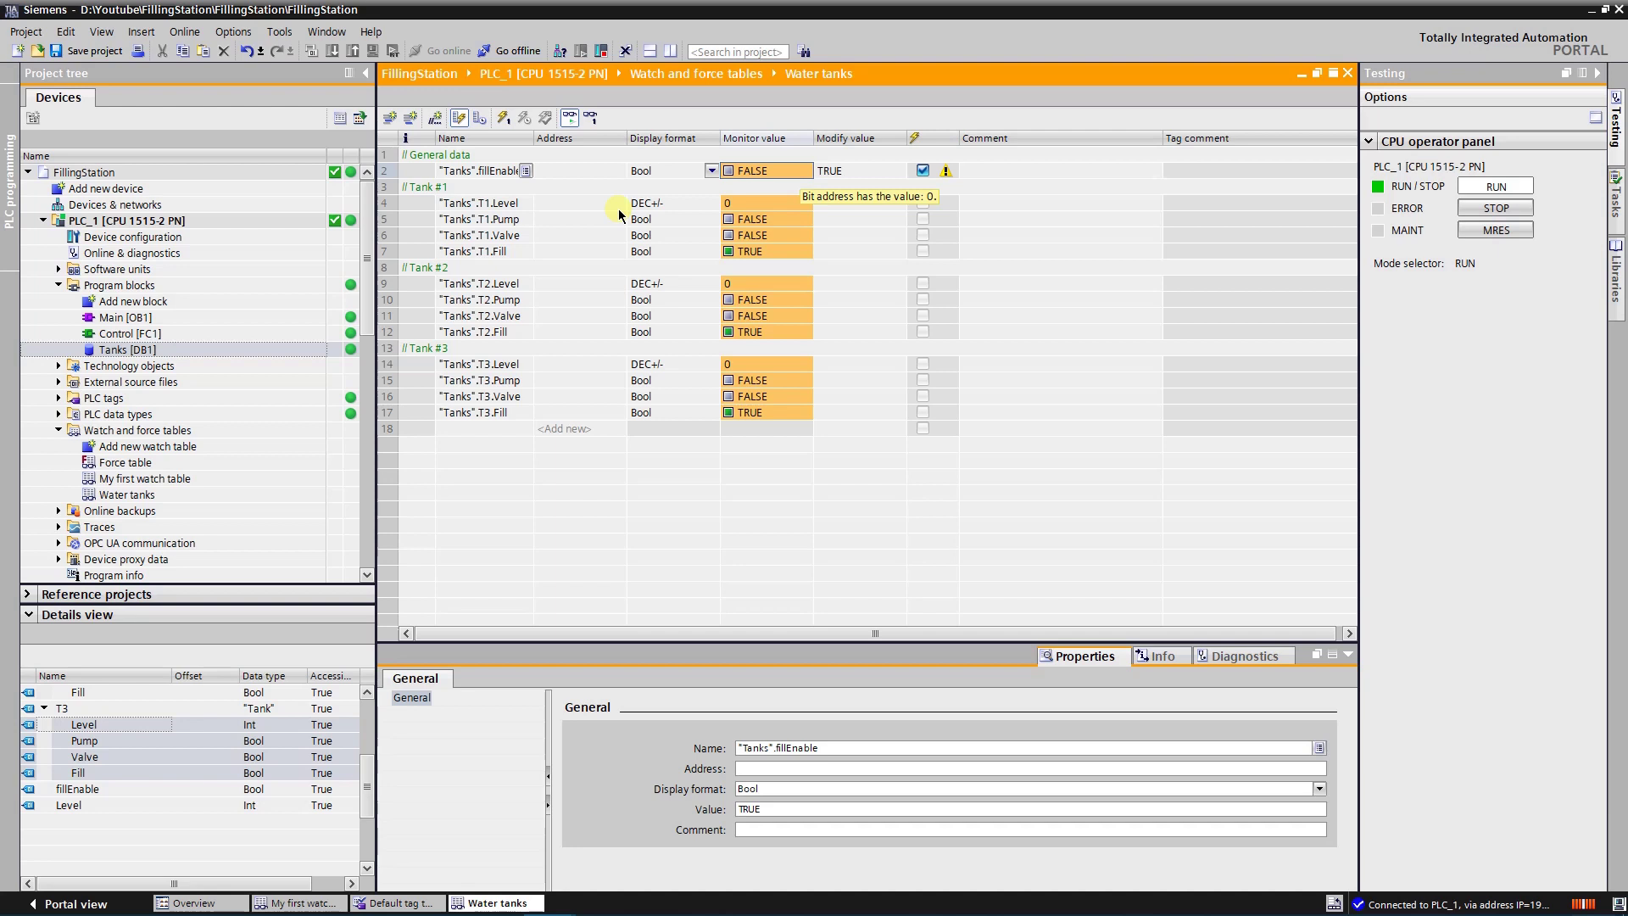
left_click(505, 119)
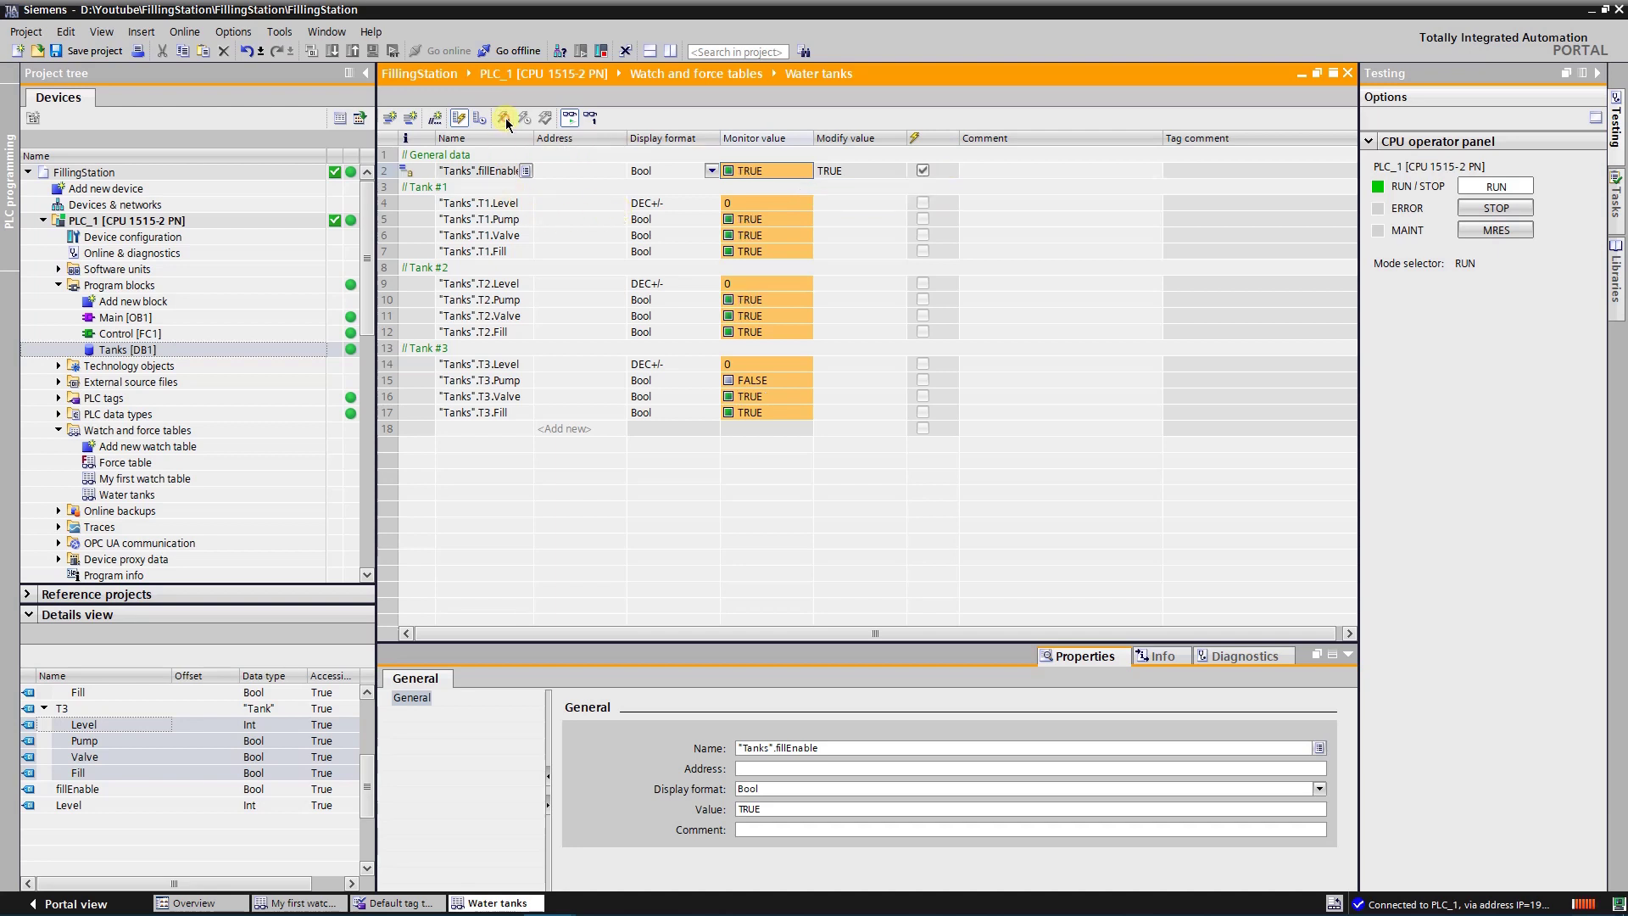
left_click(505, 119)
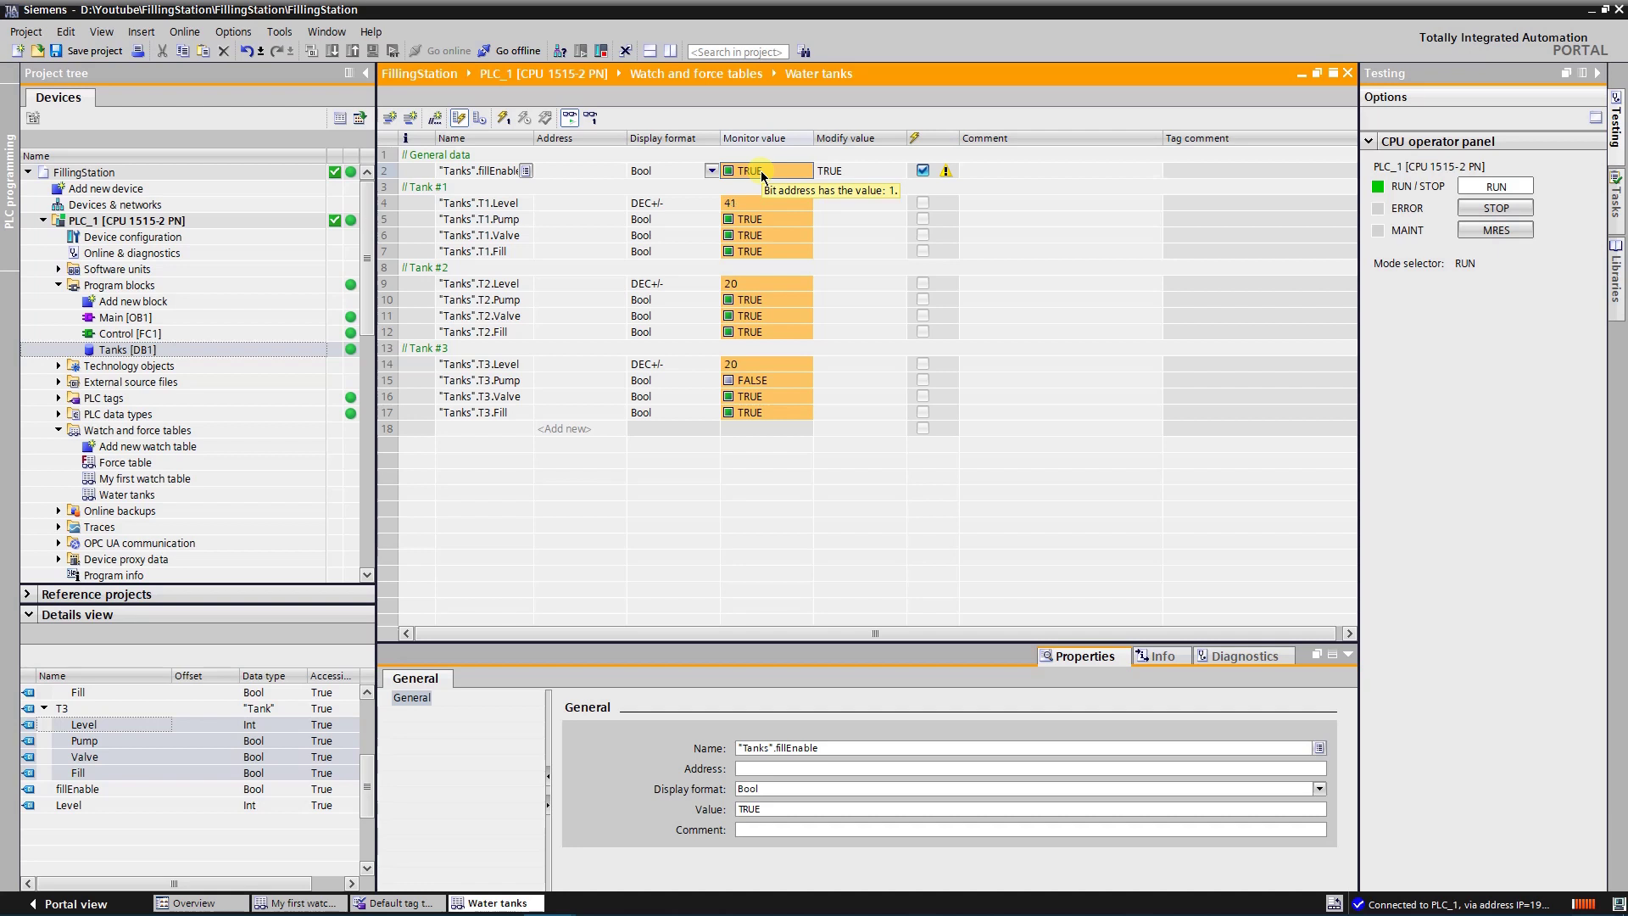
Write FALSE to fillEnable, then re-enter TRUE as its modify value.
right_click(761, 176)
mouse_move(882, 180)
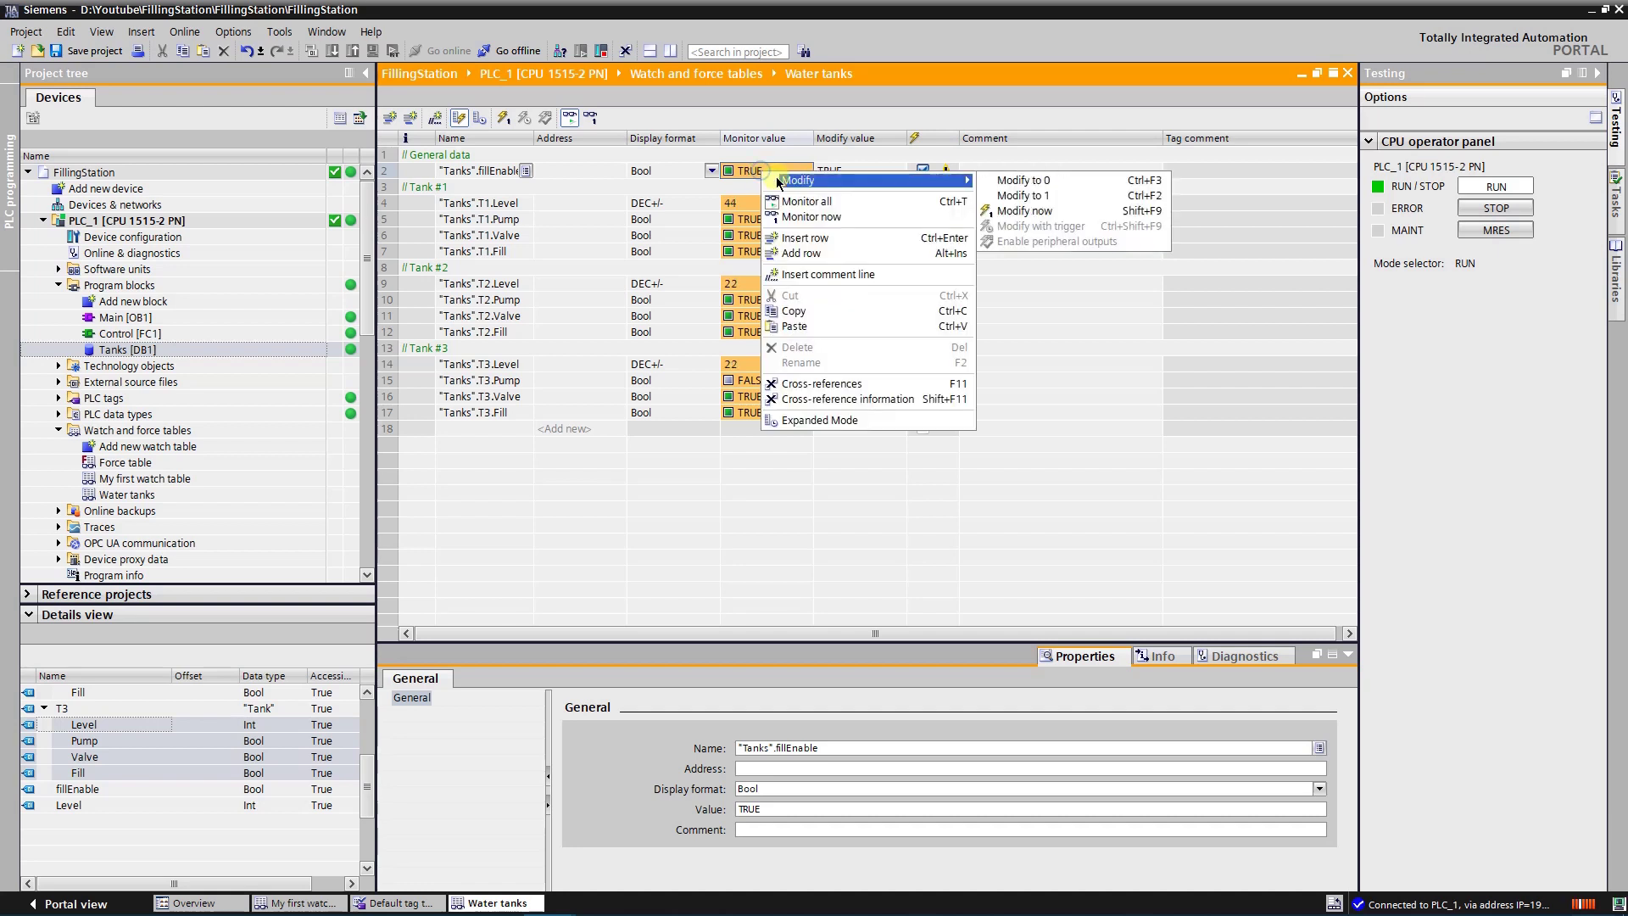
left_click(1006, 182)
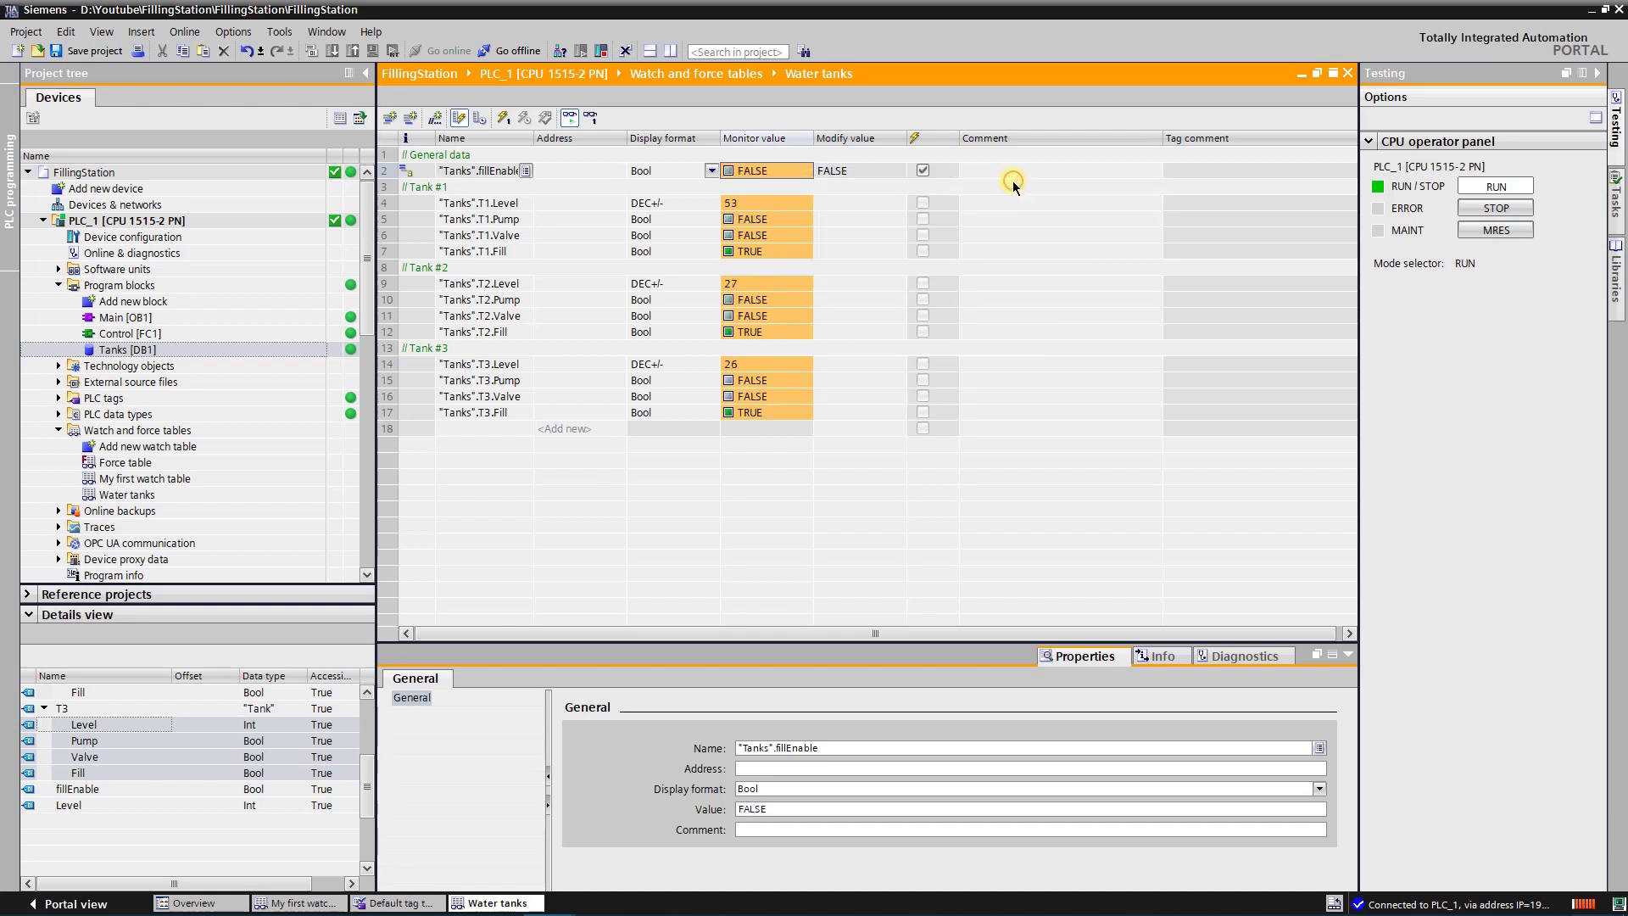
left_click(923, 172)
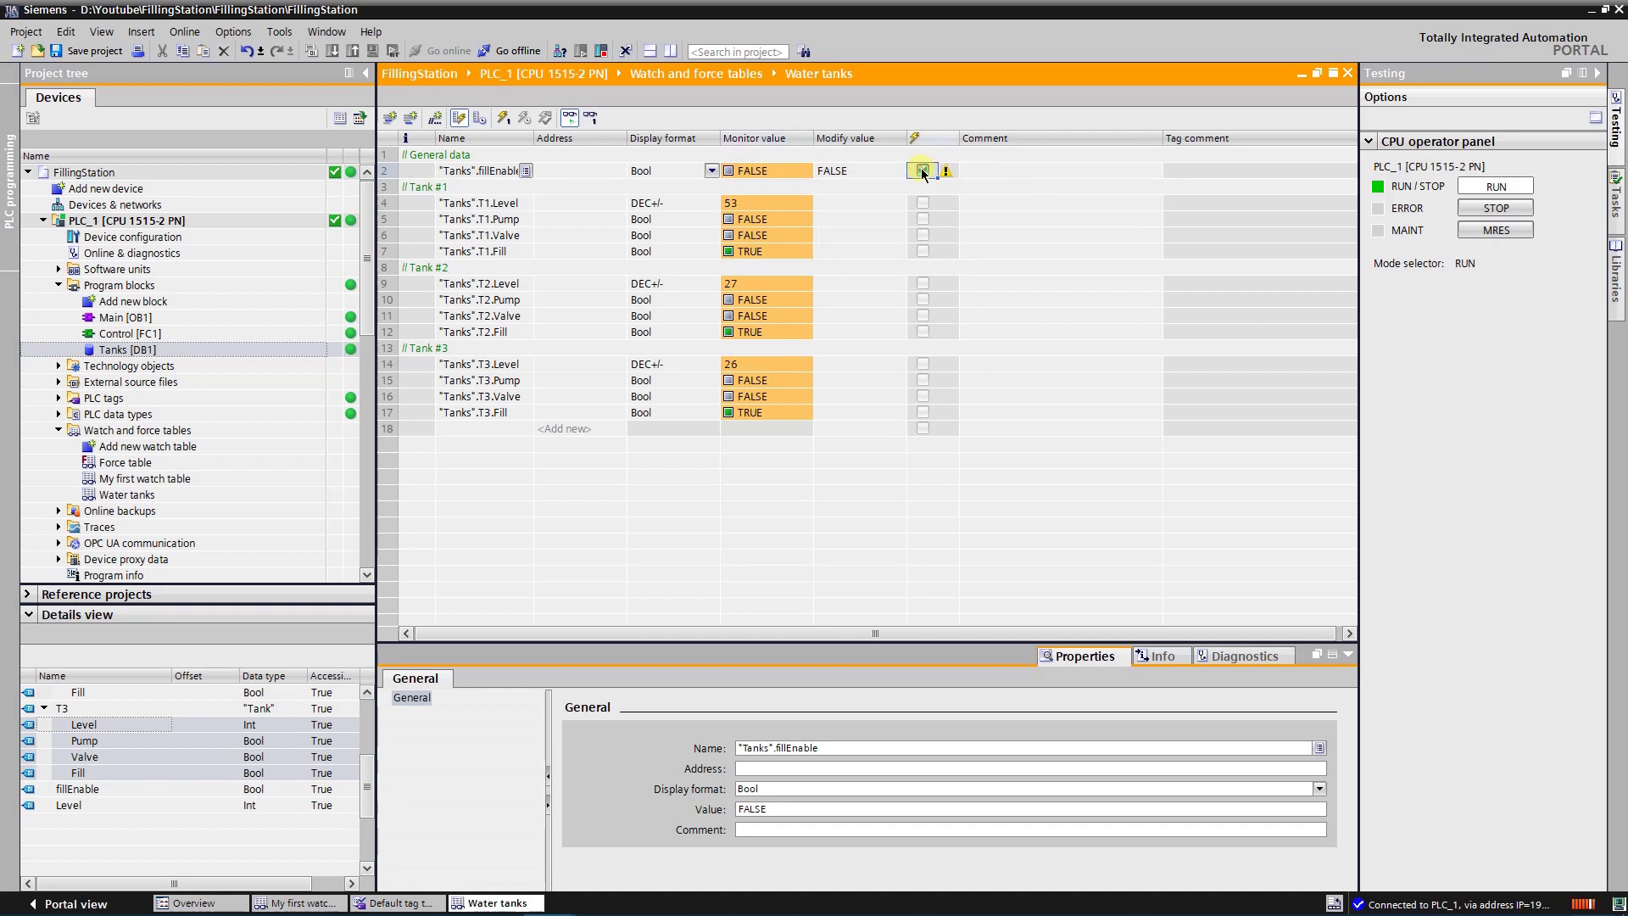
key("Left")
key("F2")
type("true")
key("Return")
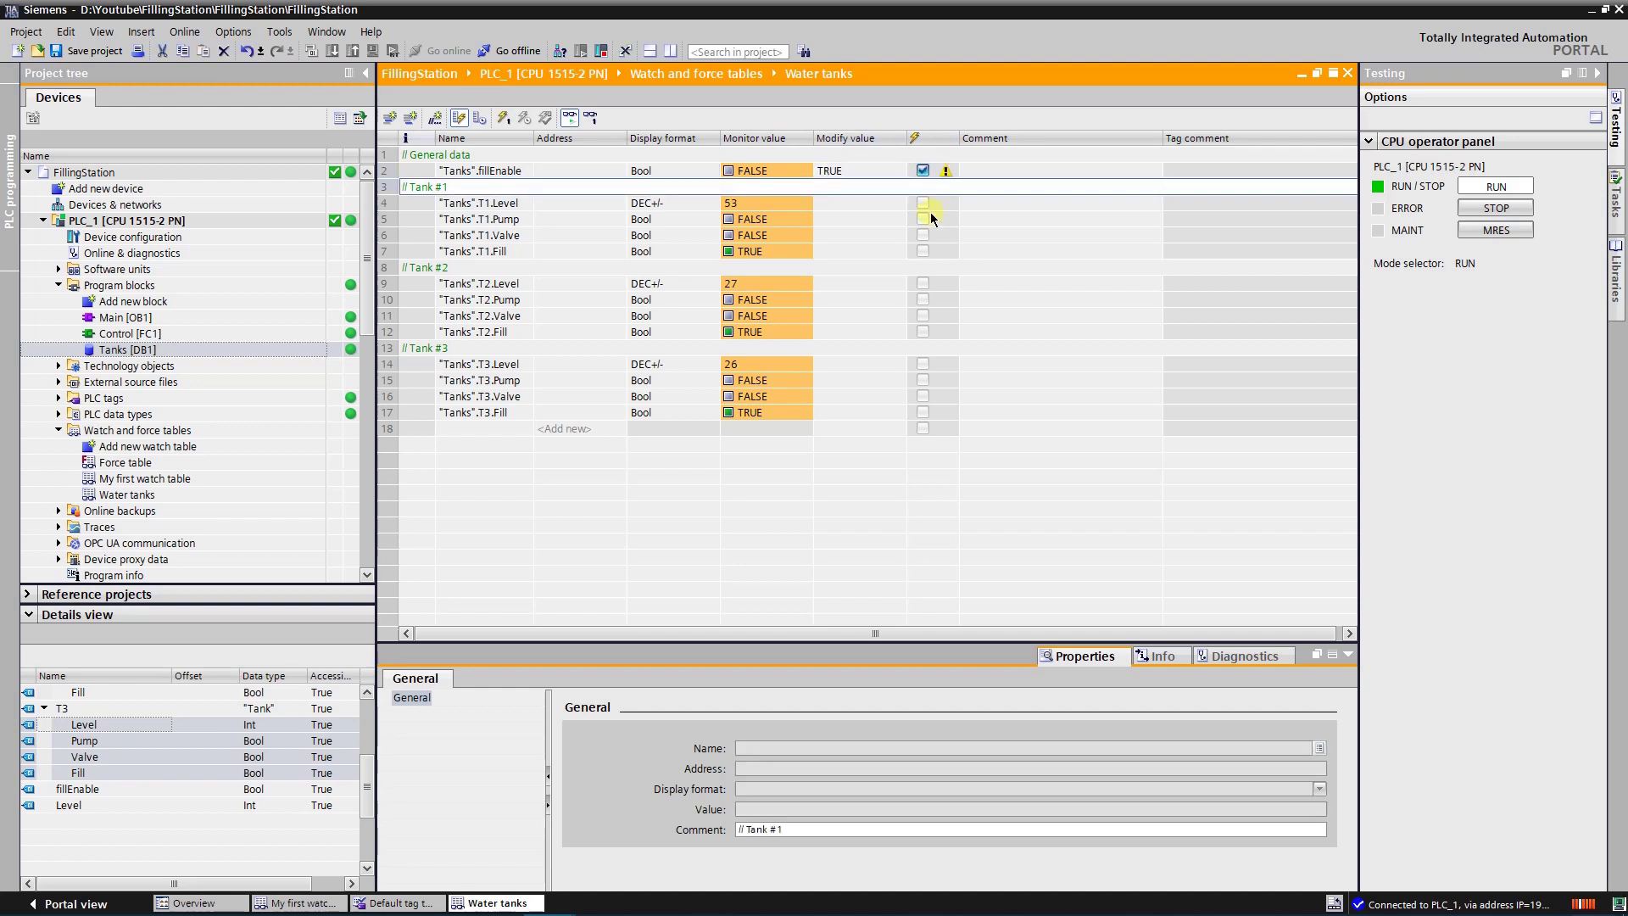
key("Up")
left_click(922, 171)
Modify fillEnable to 1 so the tanks fill, then to 0 with Ctrl+F3.
right_click(806, 175)
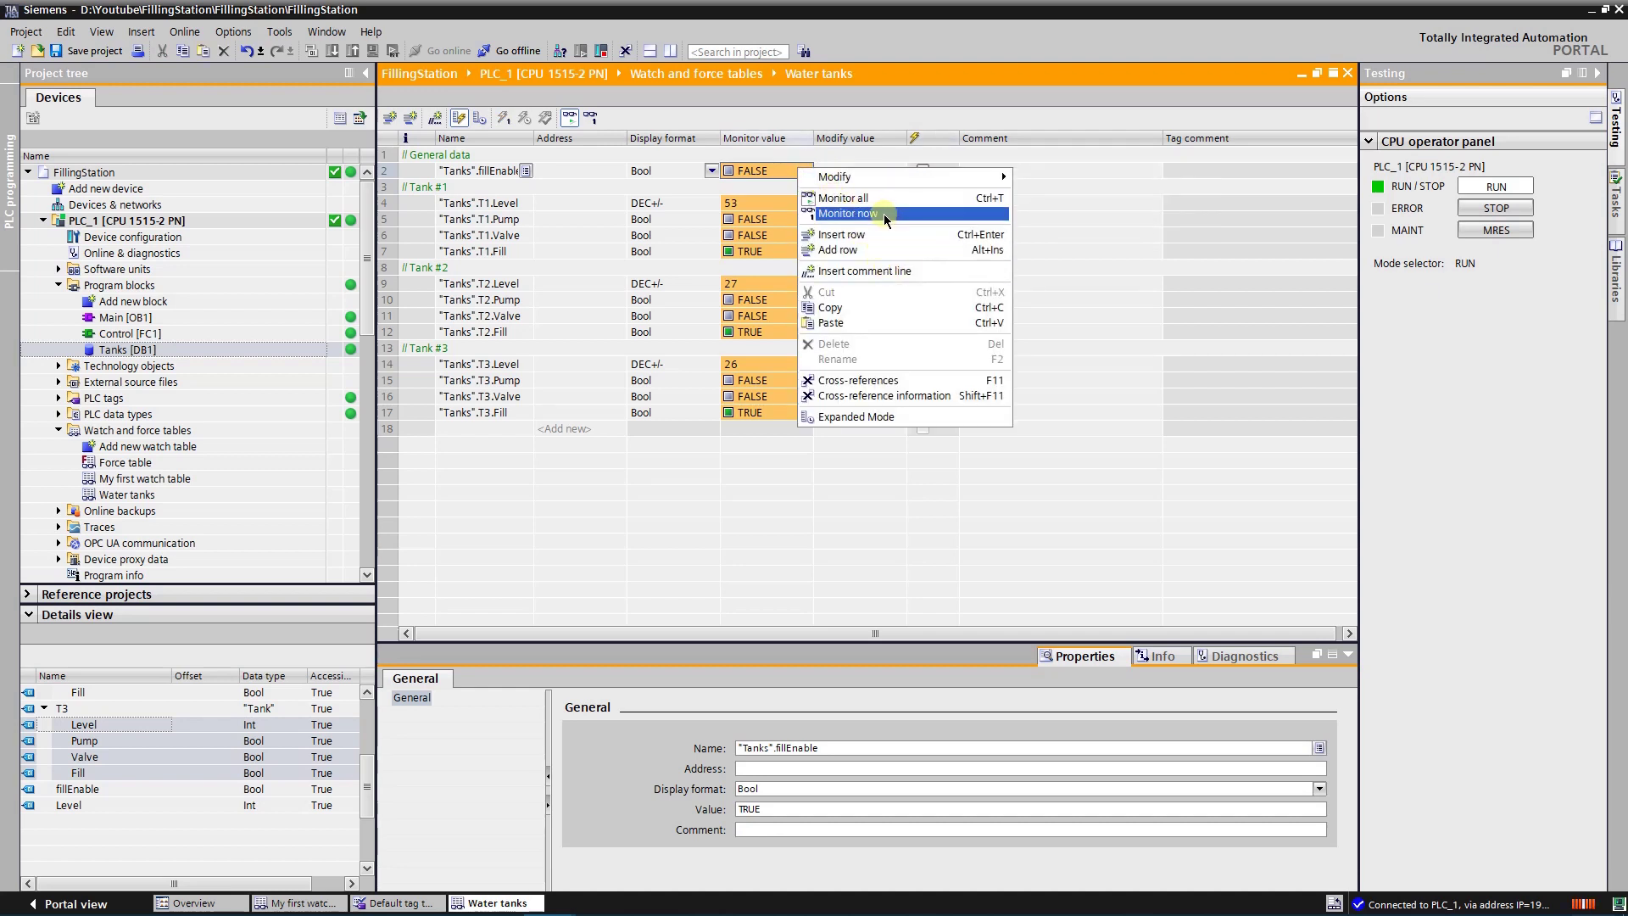
mouse_move(888, 177)
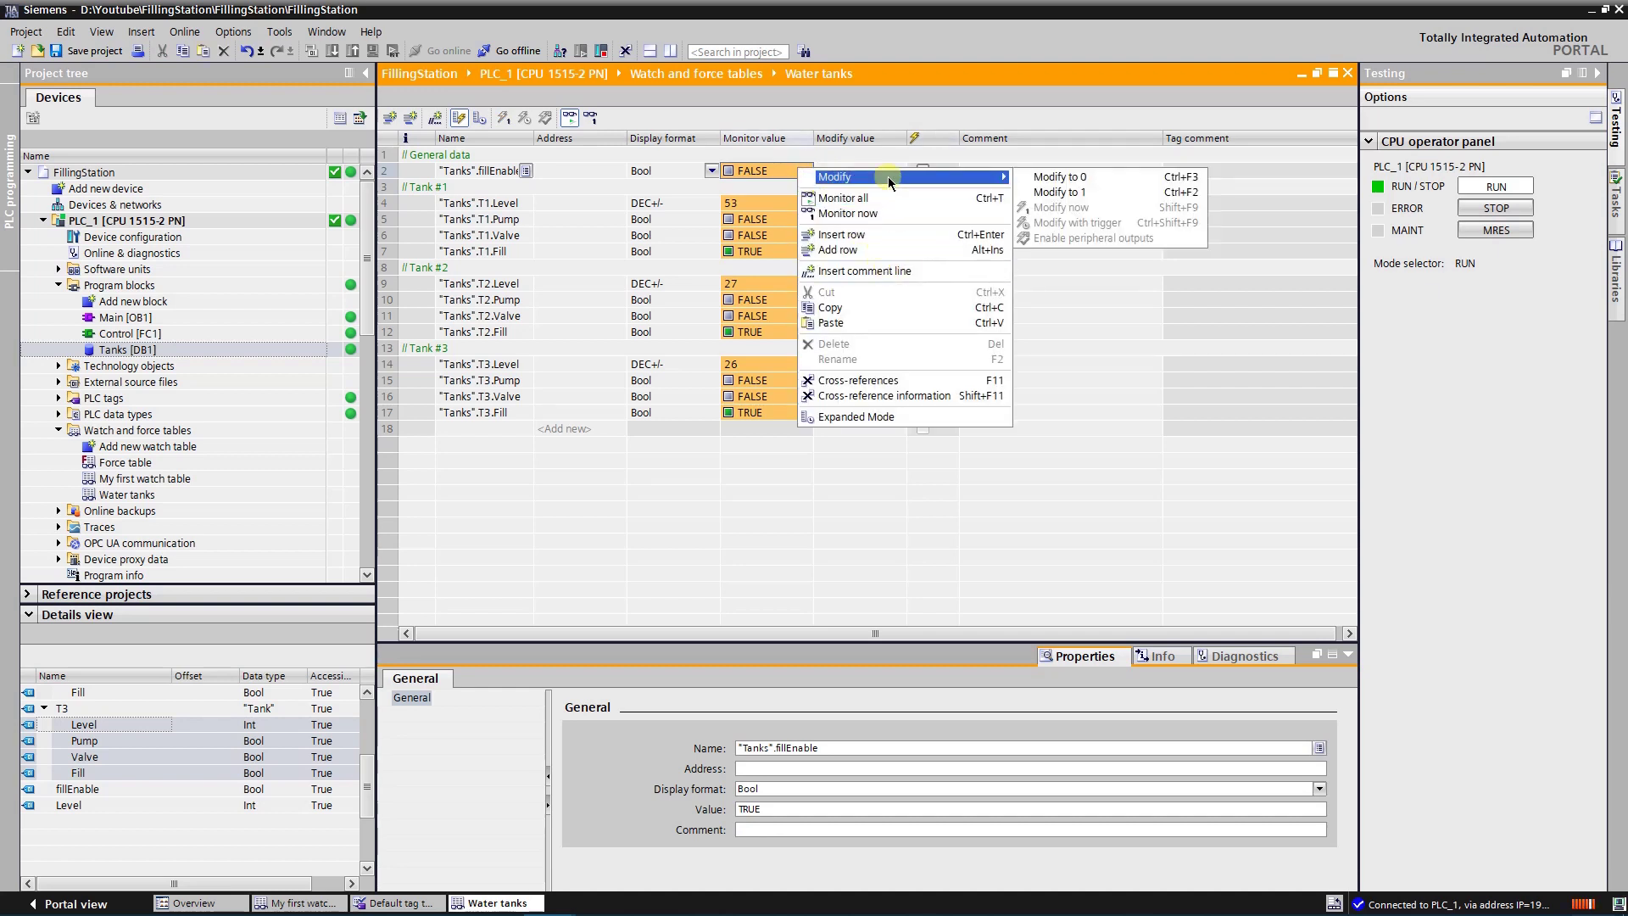
left_click(1075, 194)
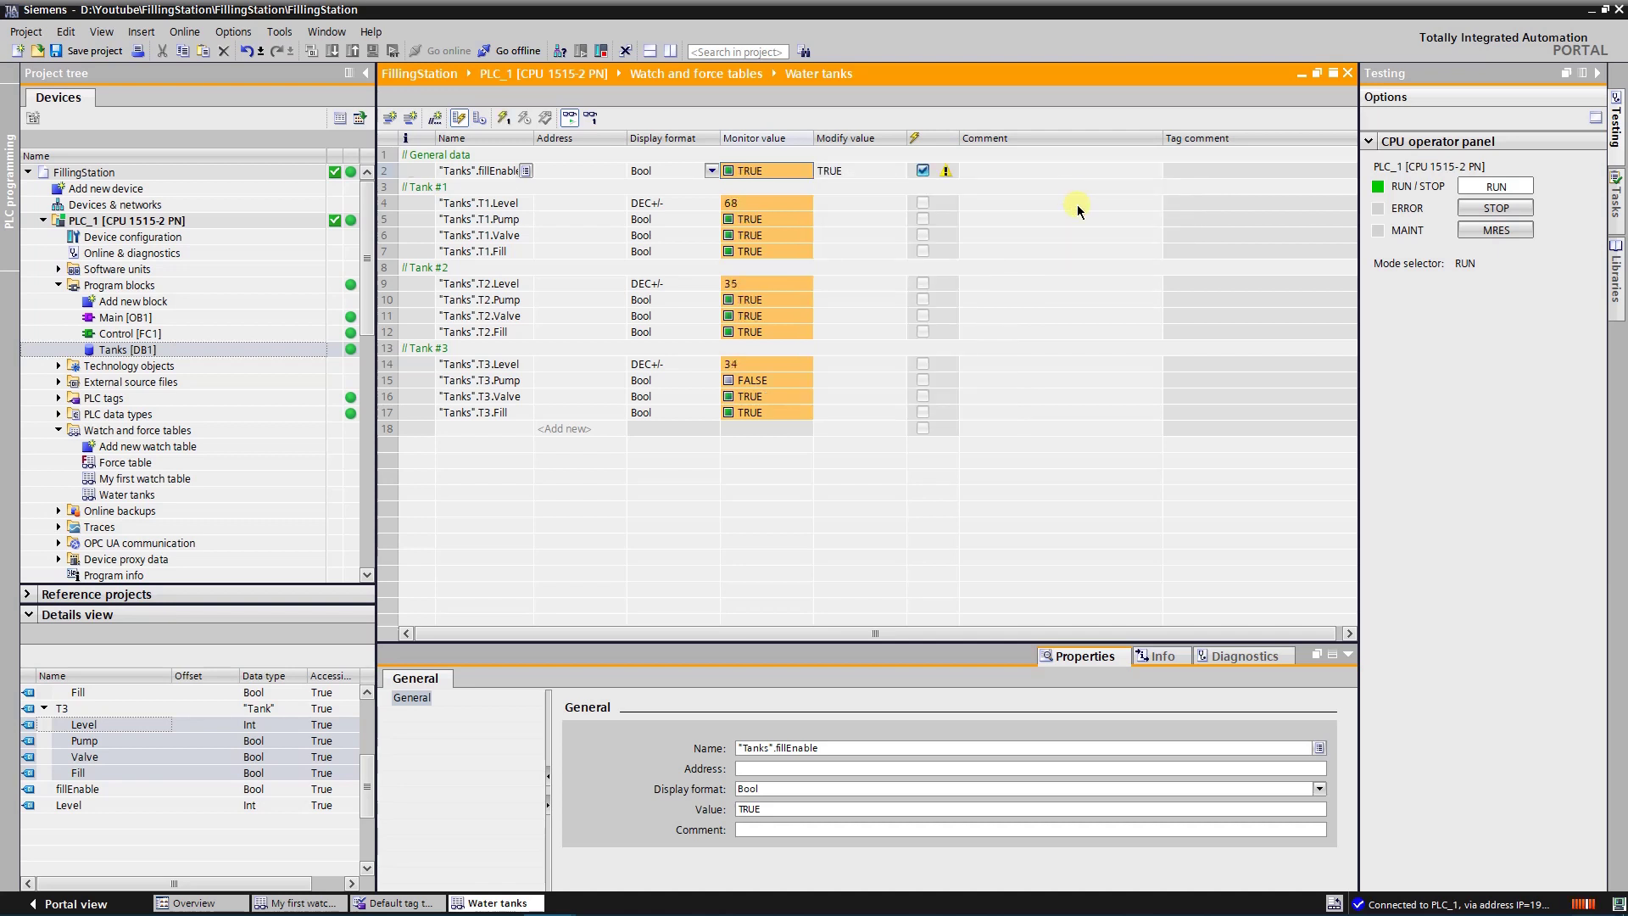
right_click(797, 174)
mouse_move(864, 179)
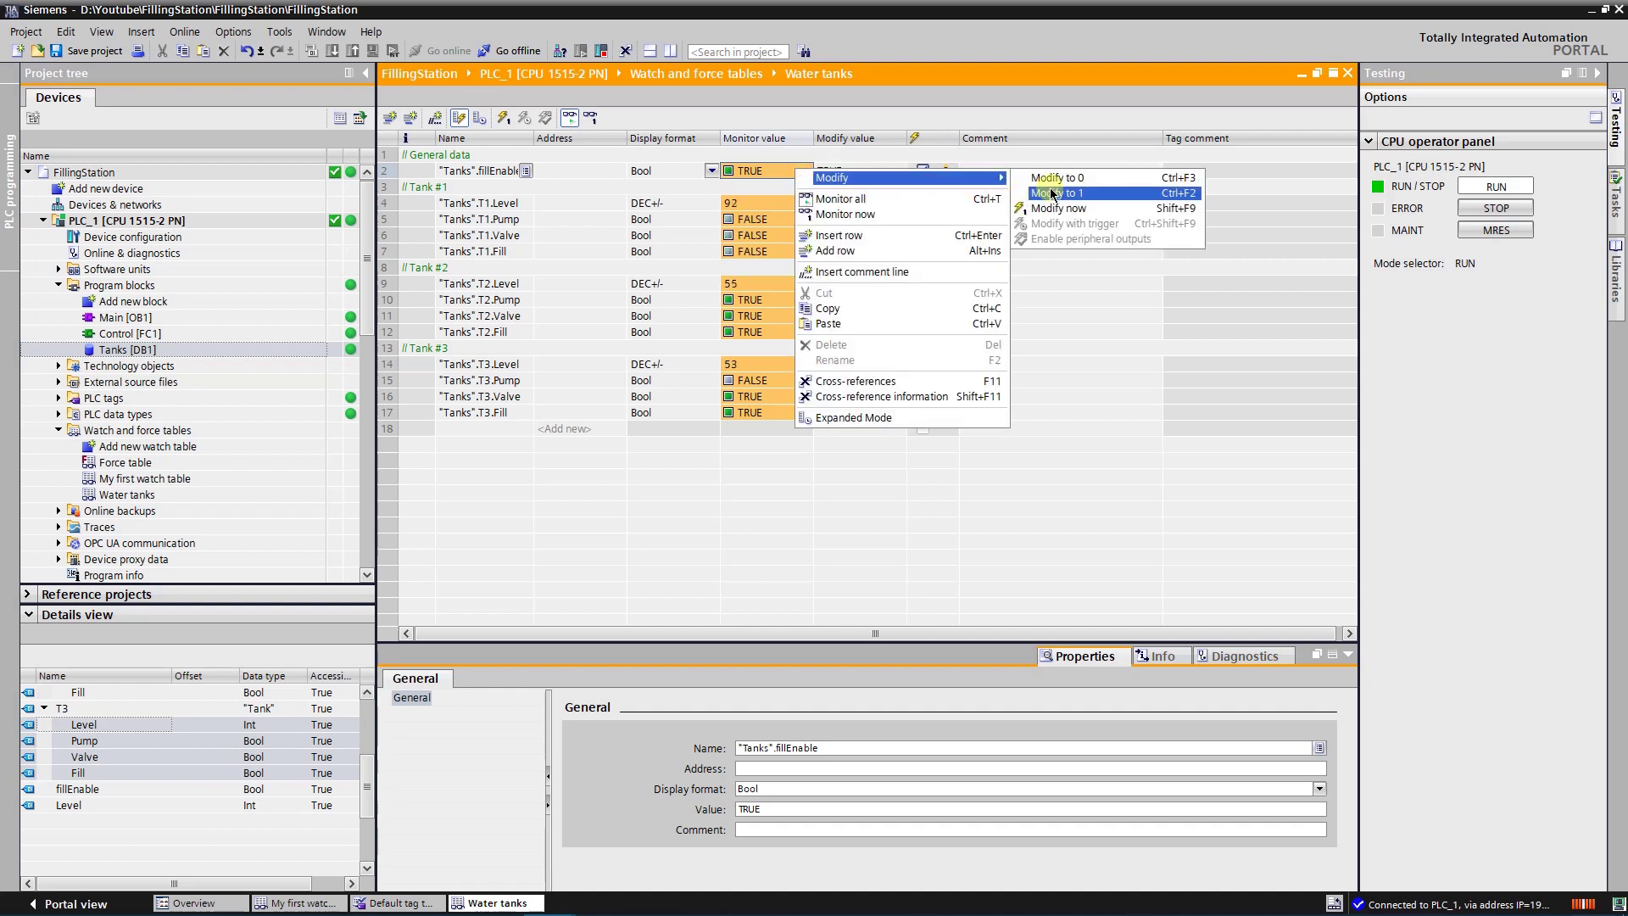
left_click(1092, 193)
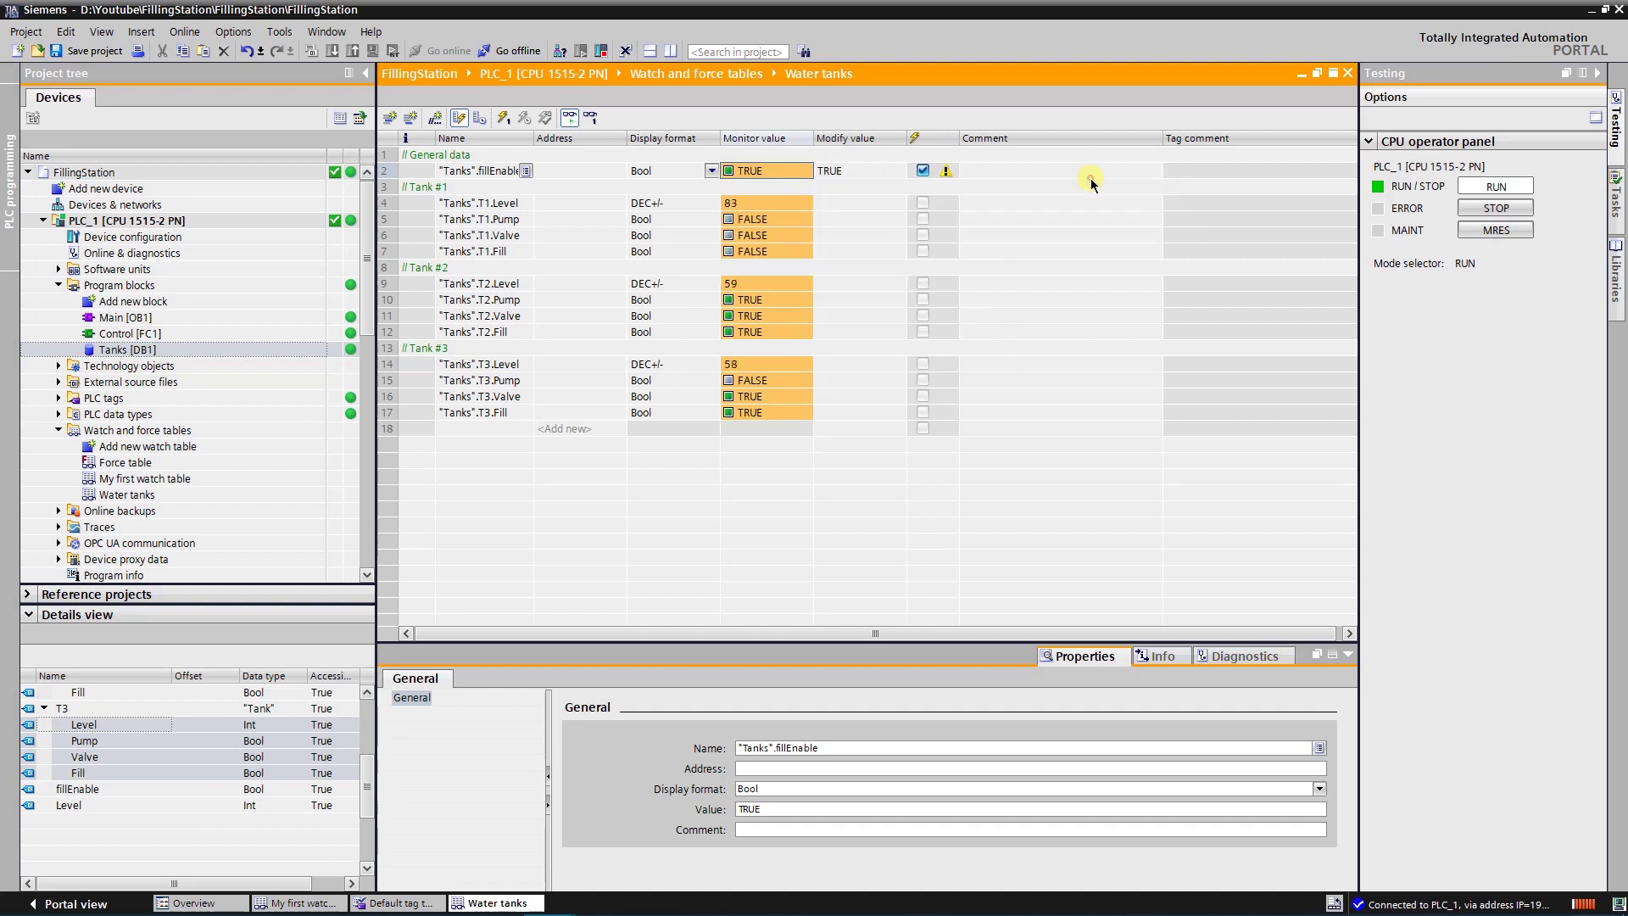
key("ctrl+F3")
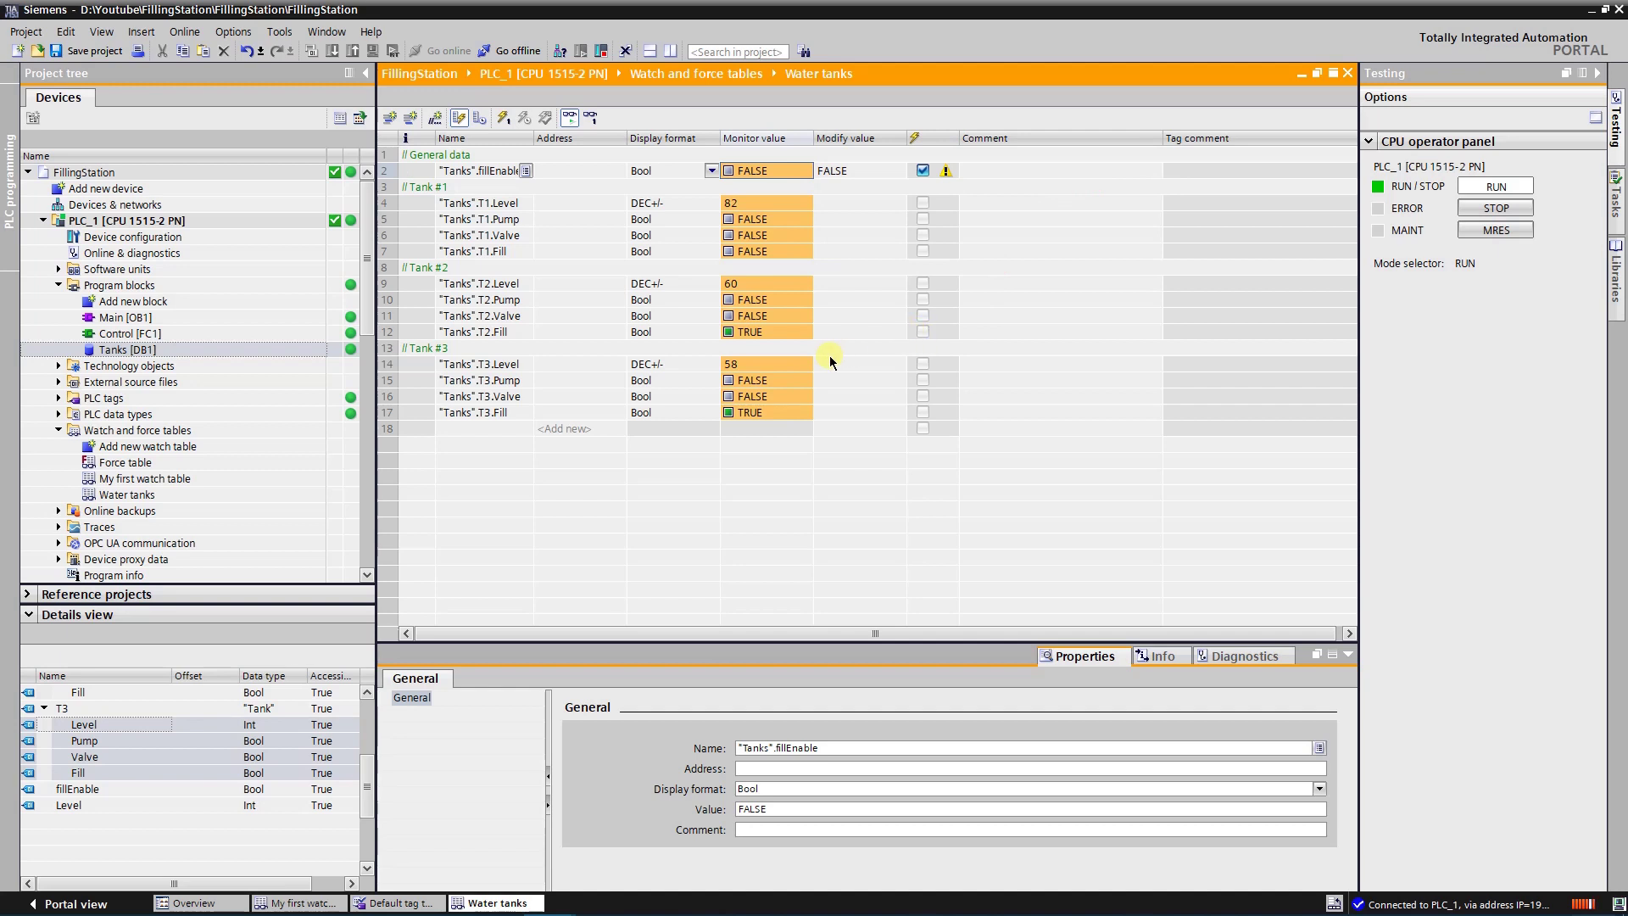
left_click(791, 367)
Modify the T3, T2 and T1 Level tags to 0.
right_click(791, 367)
mouse_move(815, 373)
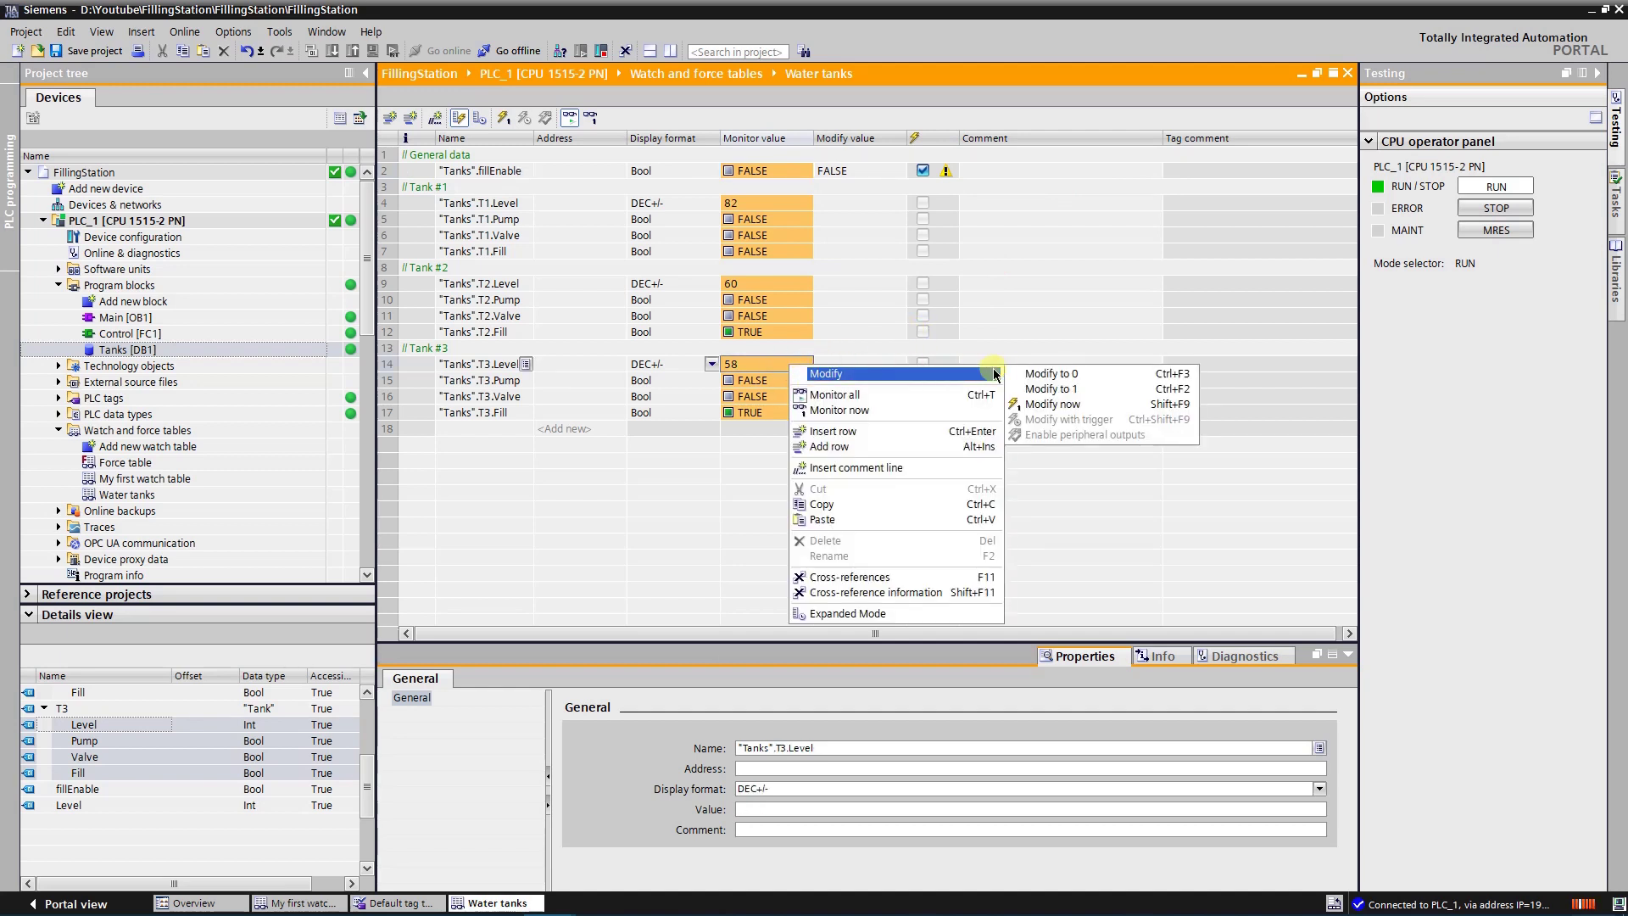
left_click(1023, 371)
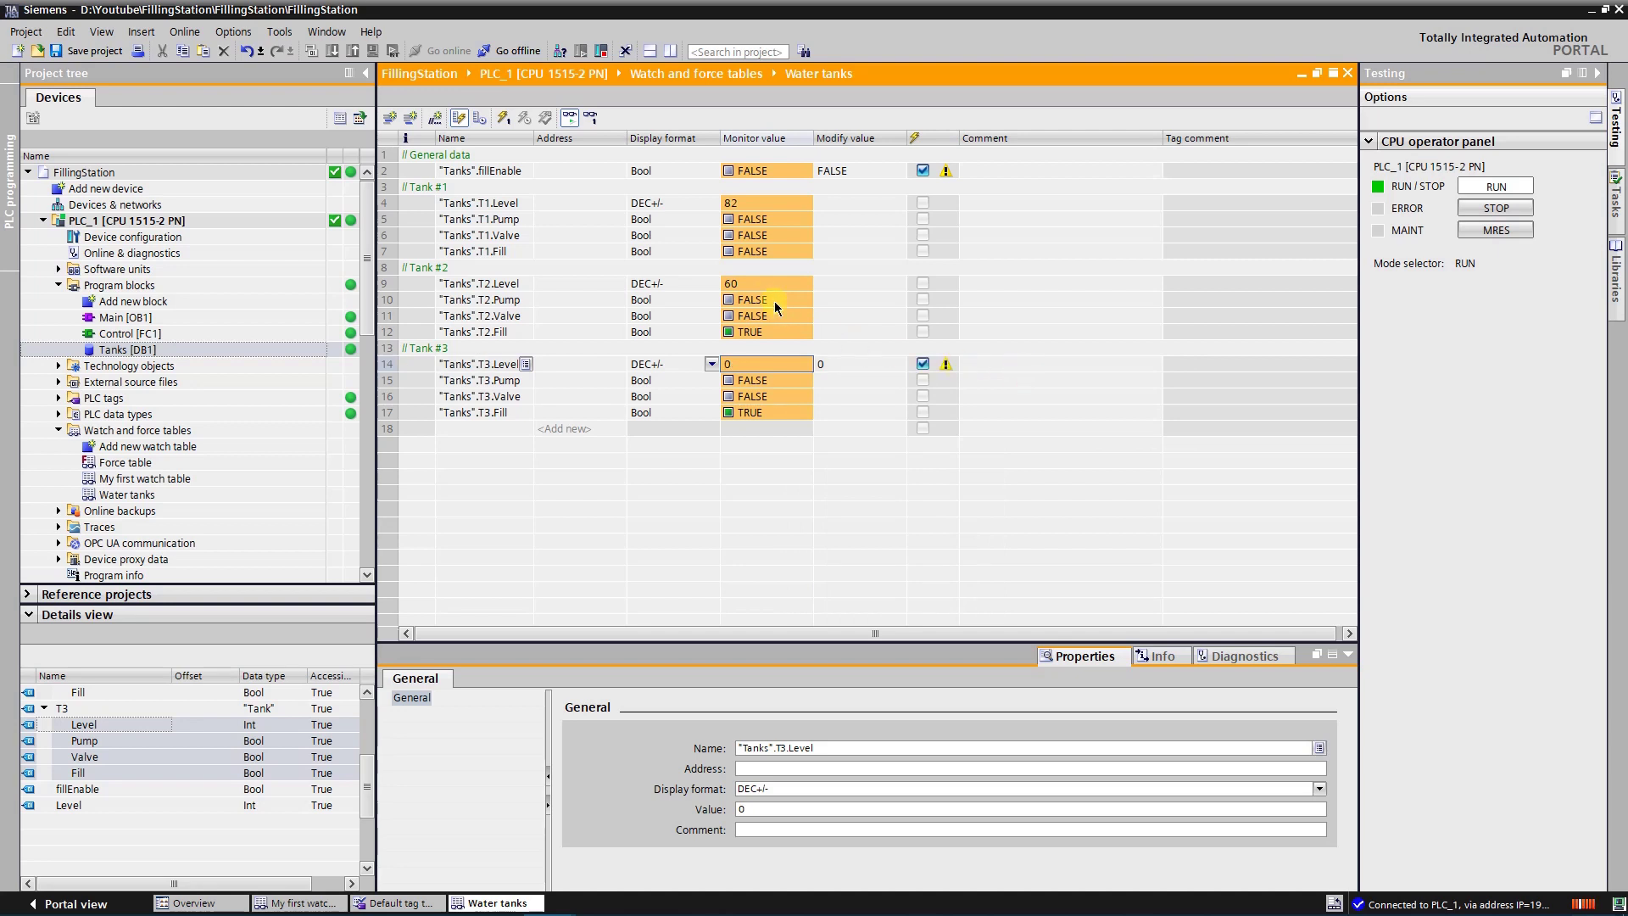
left_click(752, 287)
right_click(752, 287)
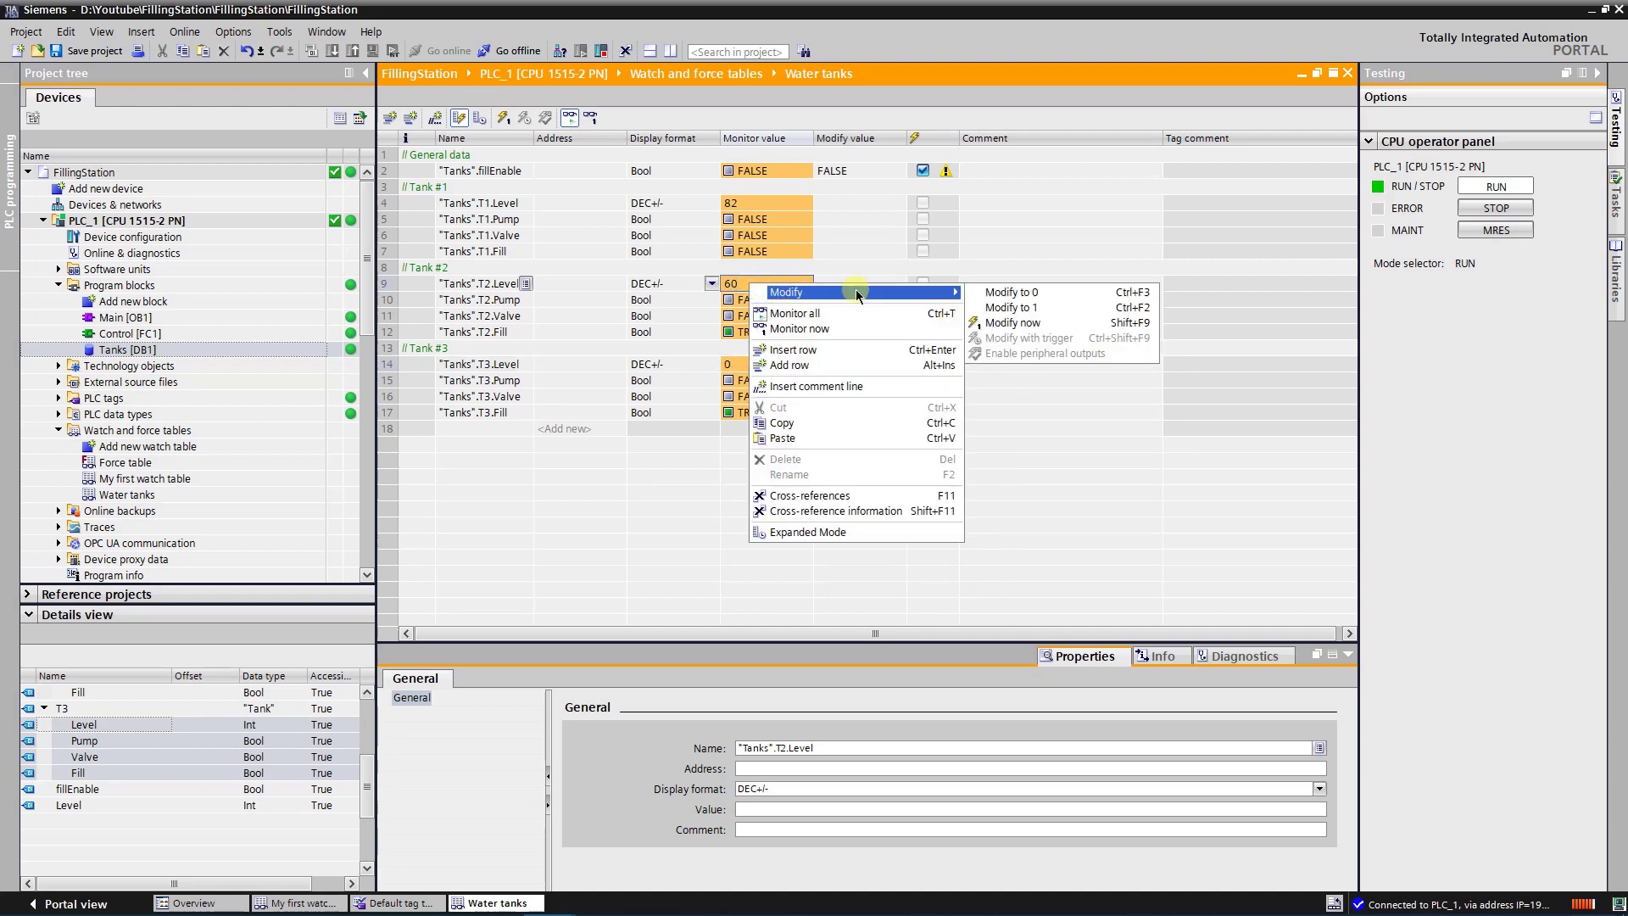
left_click(986, 293)
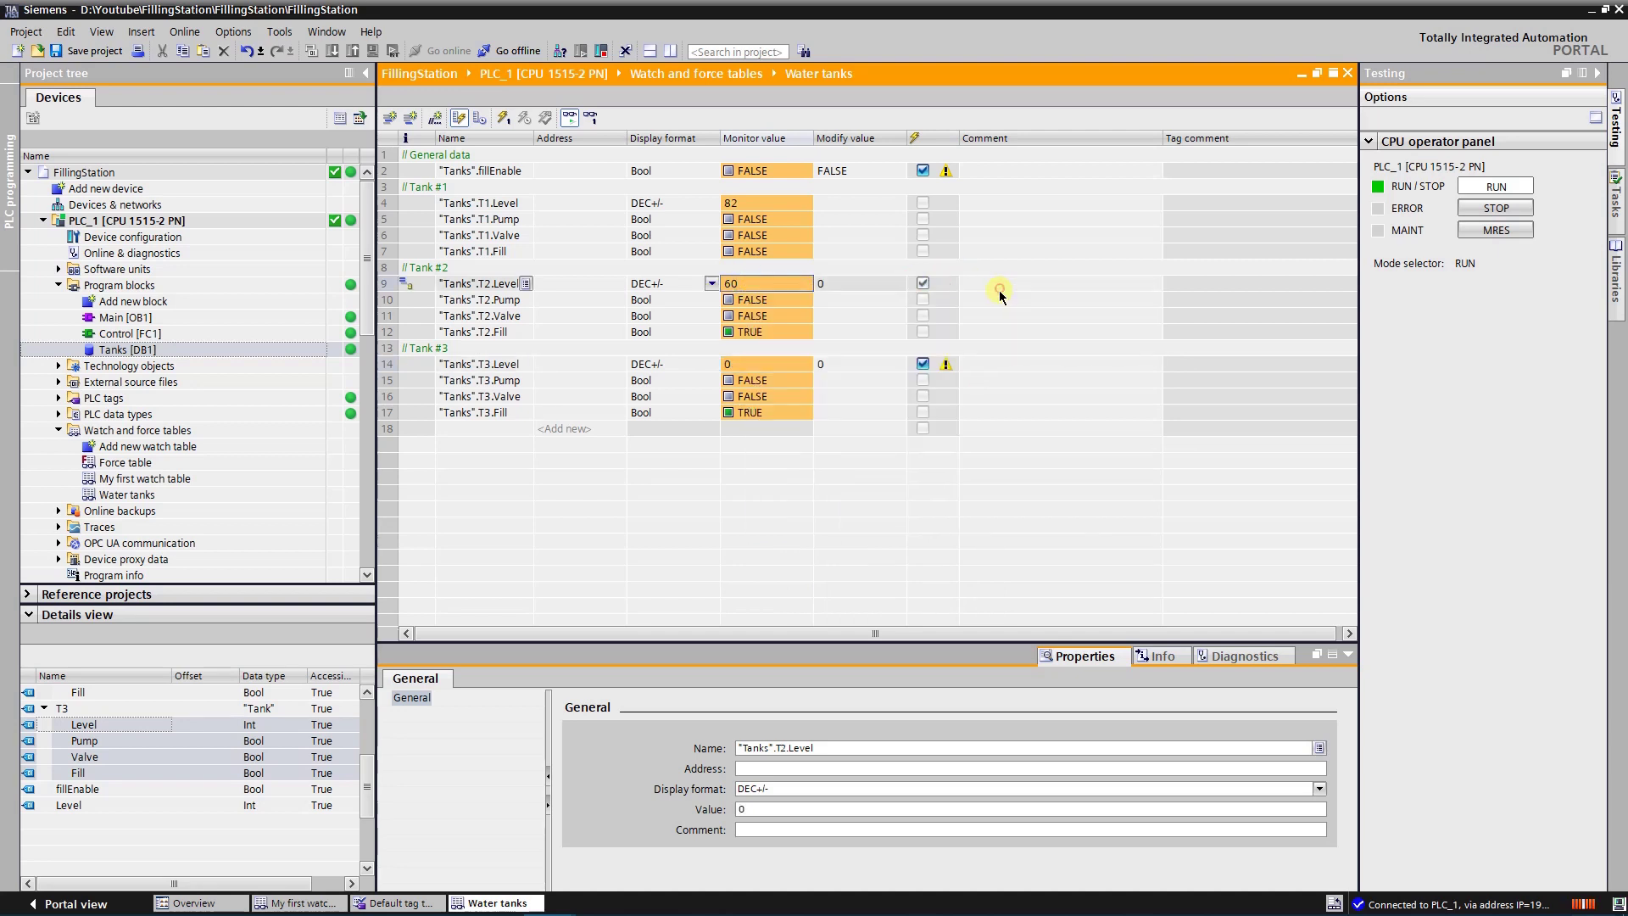
left_click(752, 204)
right_click(752, 203)
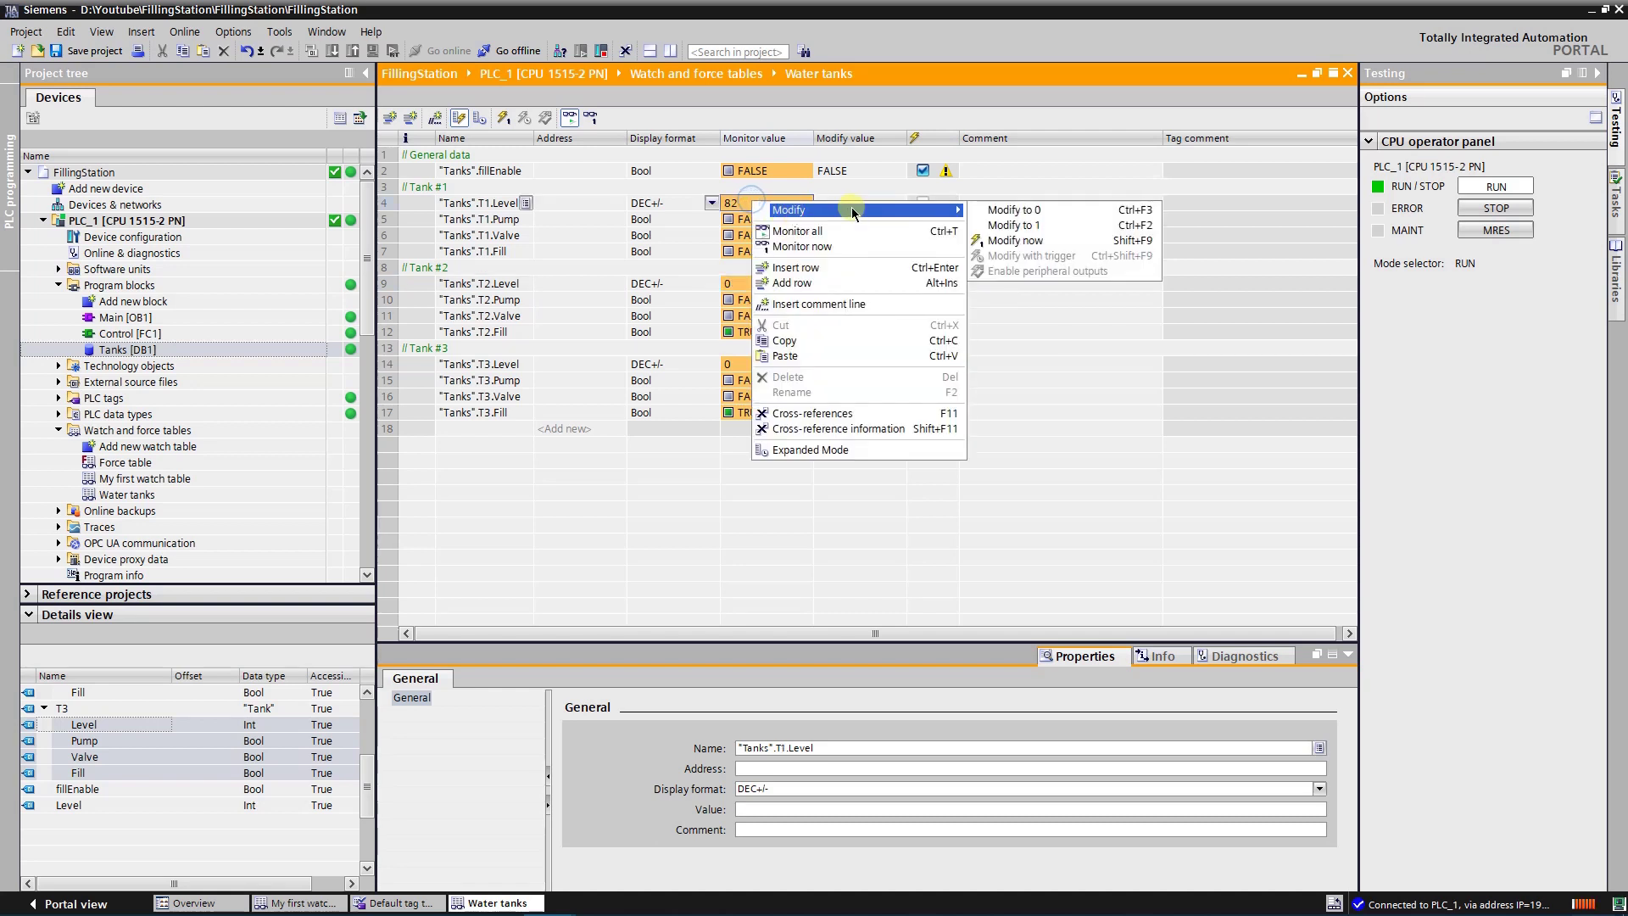
left_click(988, 212)
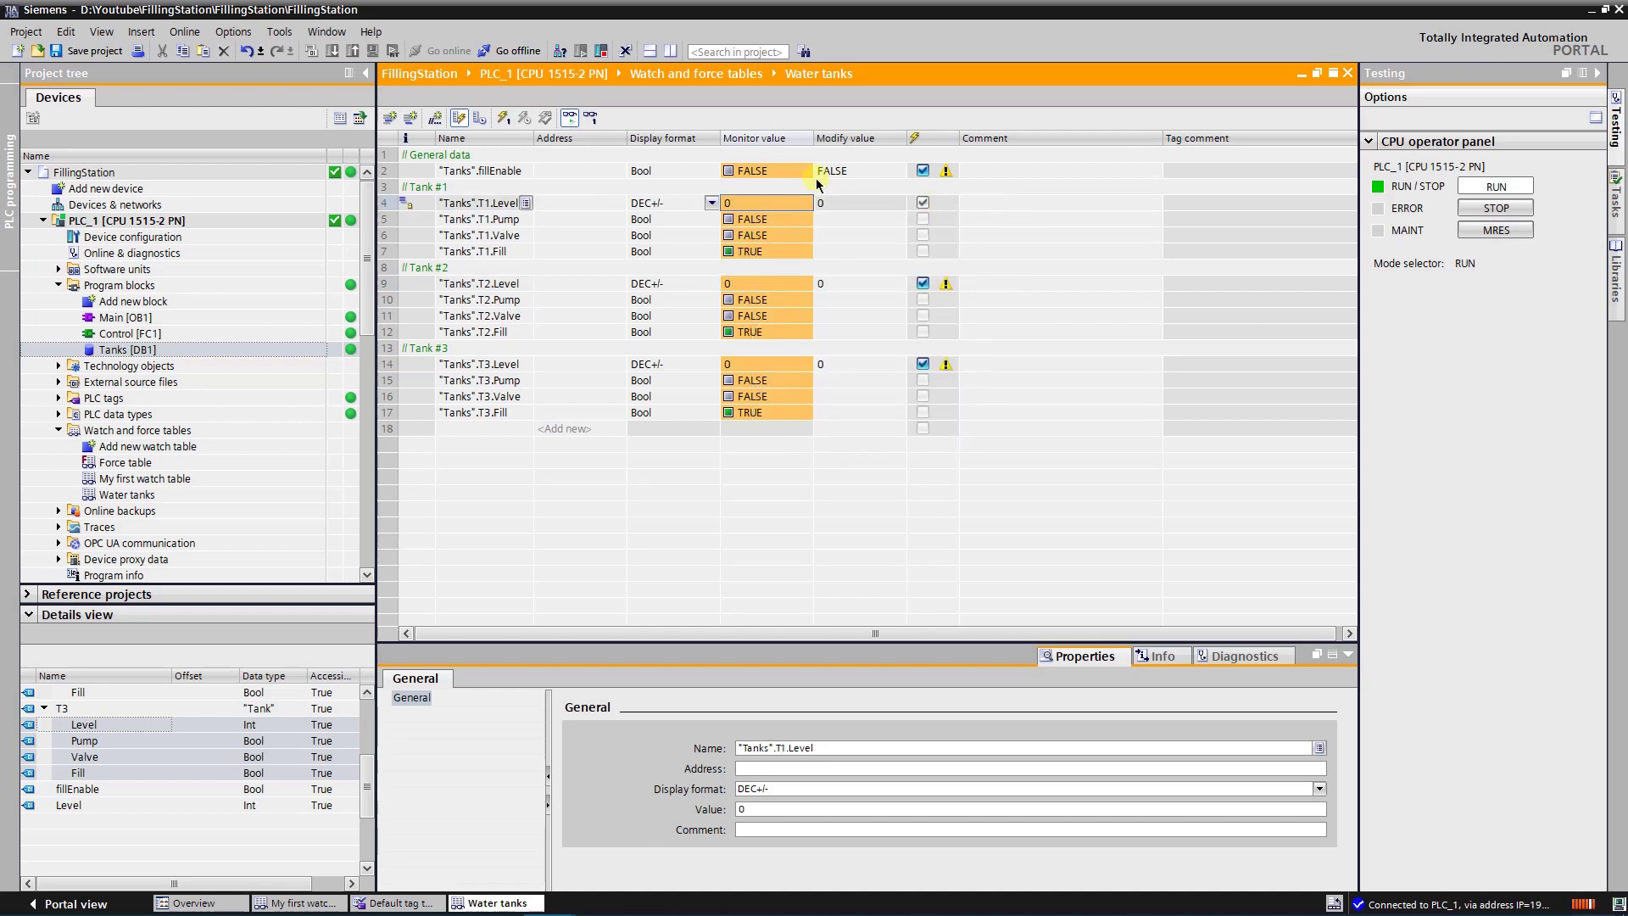
Modify fillEnable to 1 so the tanks start refilling.
left_click(791, 167)
right_click(791, 168)
mouse_move(853, 180)
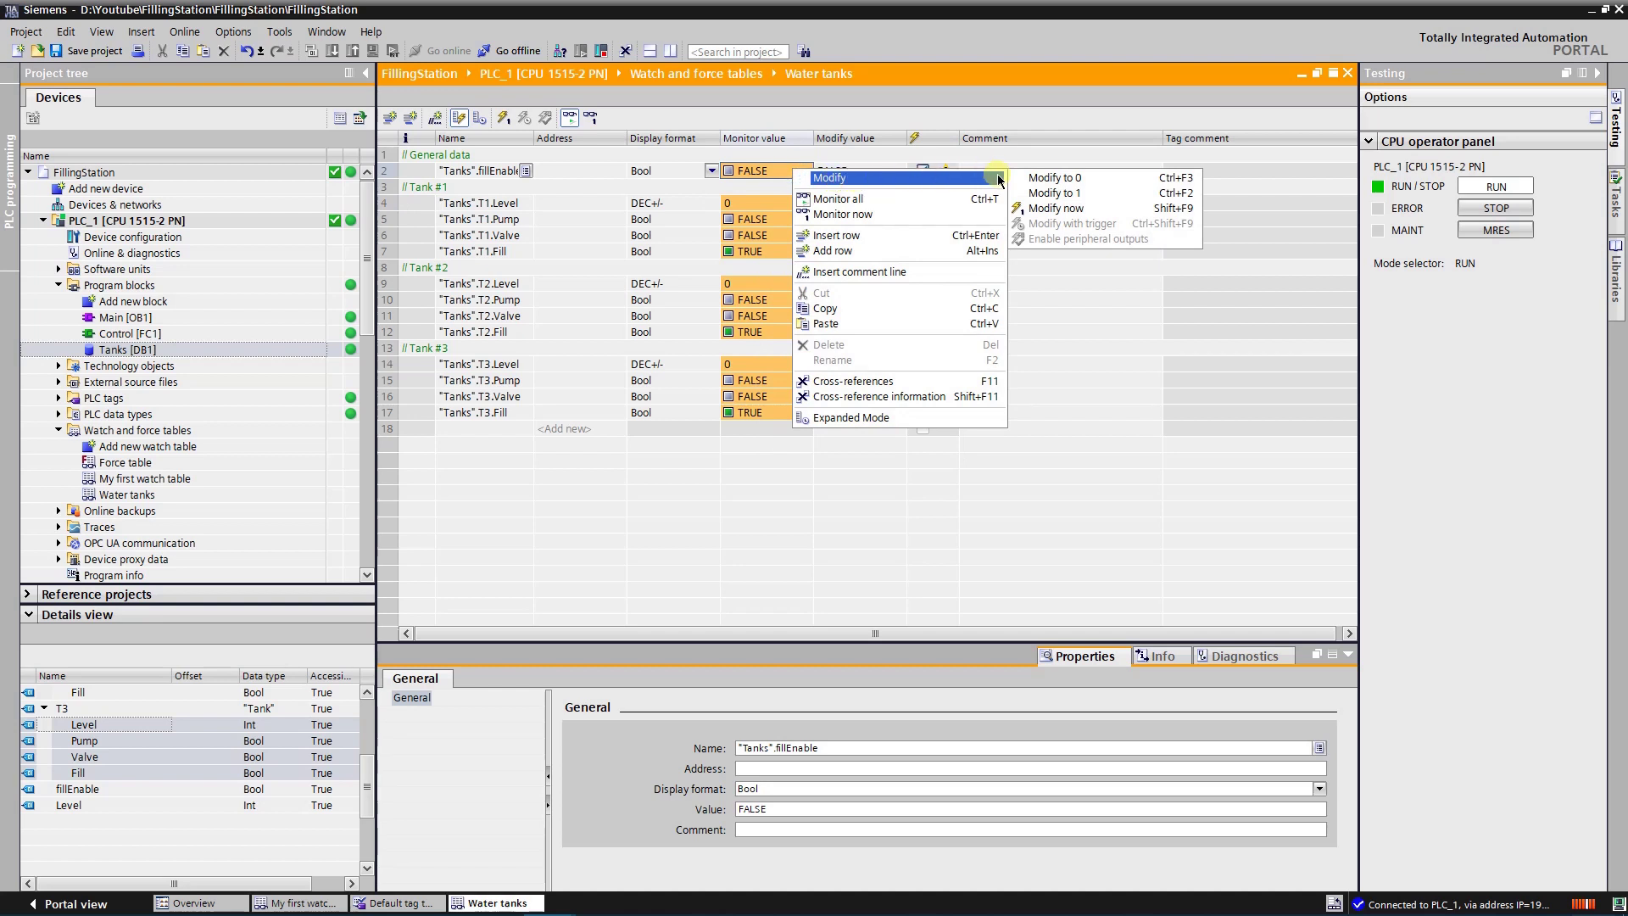
left_click(1039, 200)
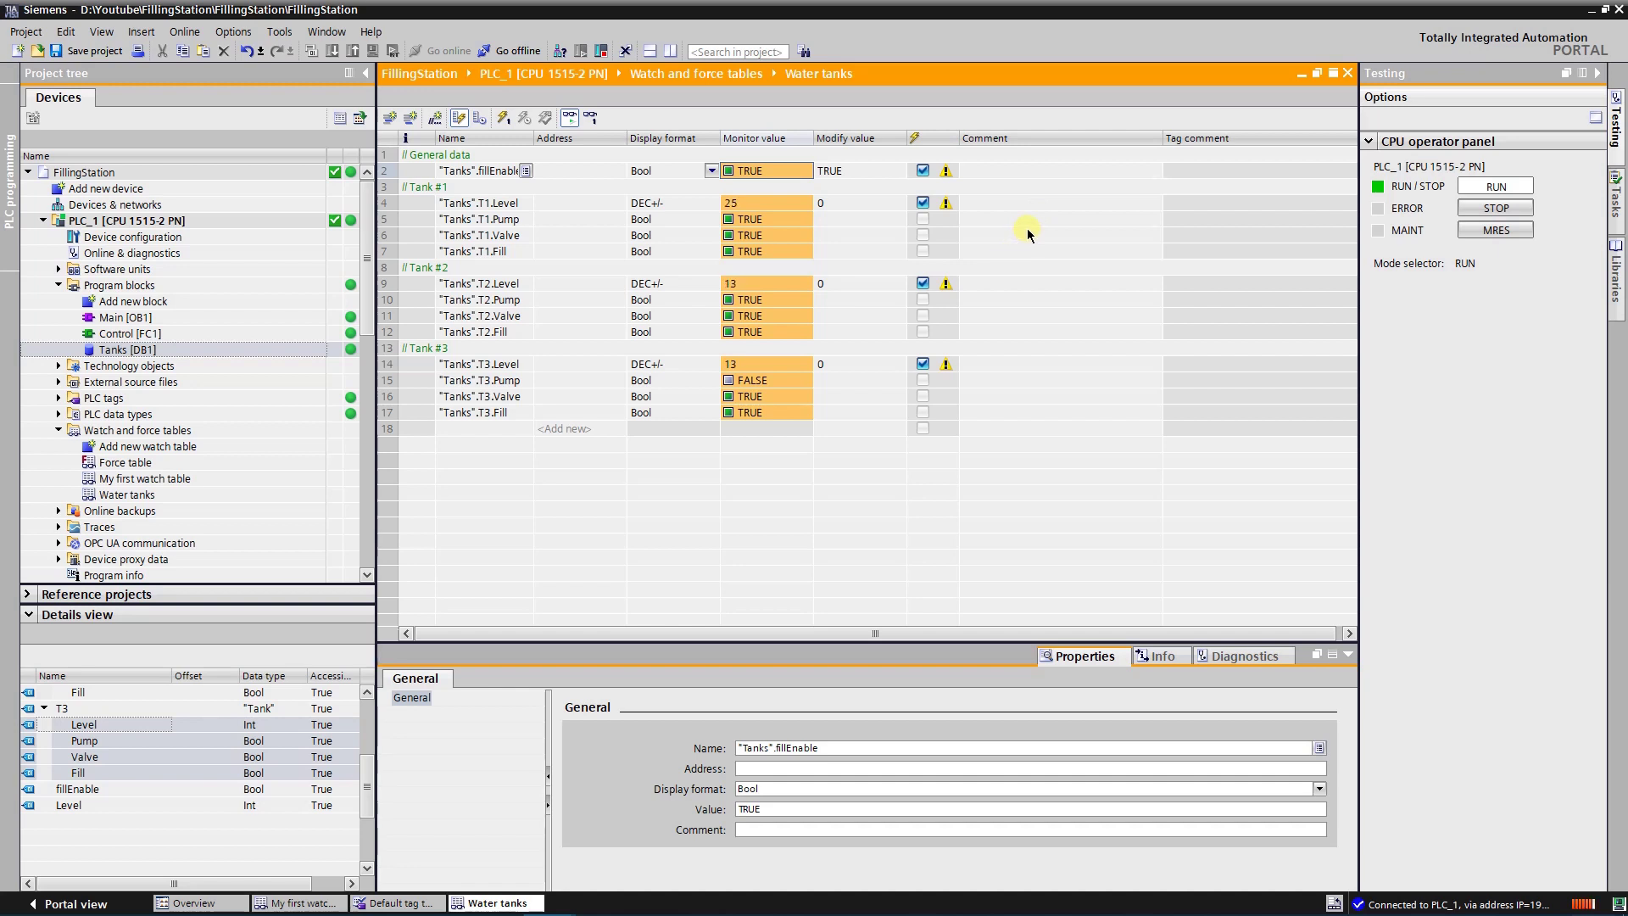
Modify fillEnable to 0 and clear its modify checkbox.
right_click(776, 169)
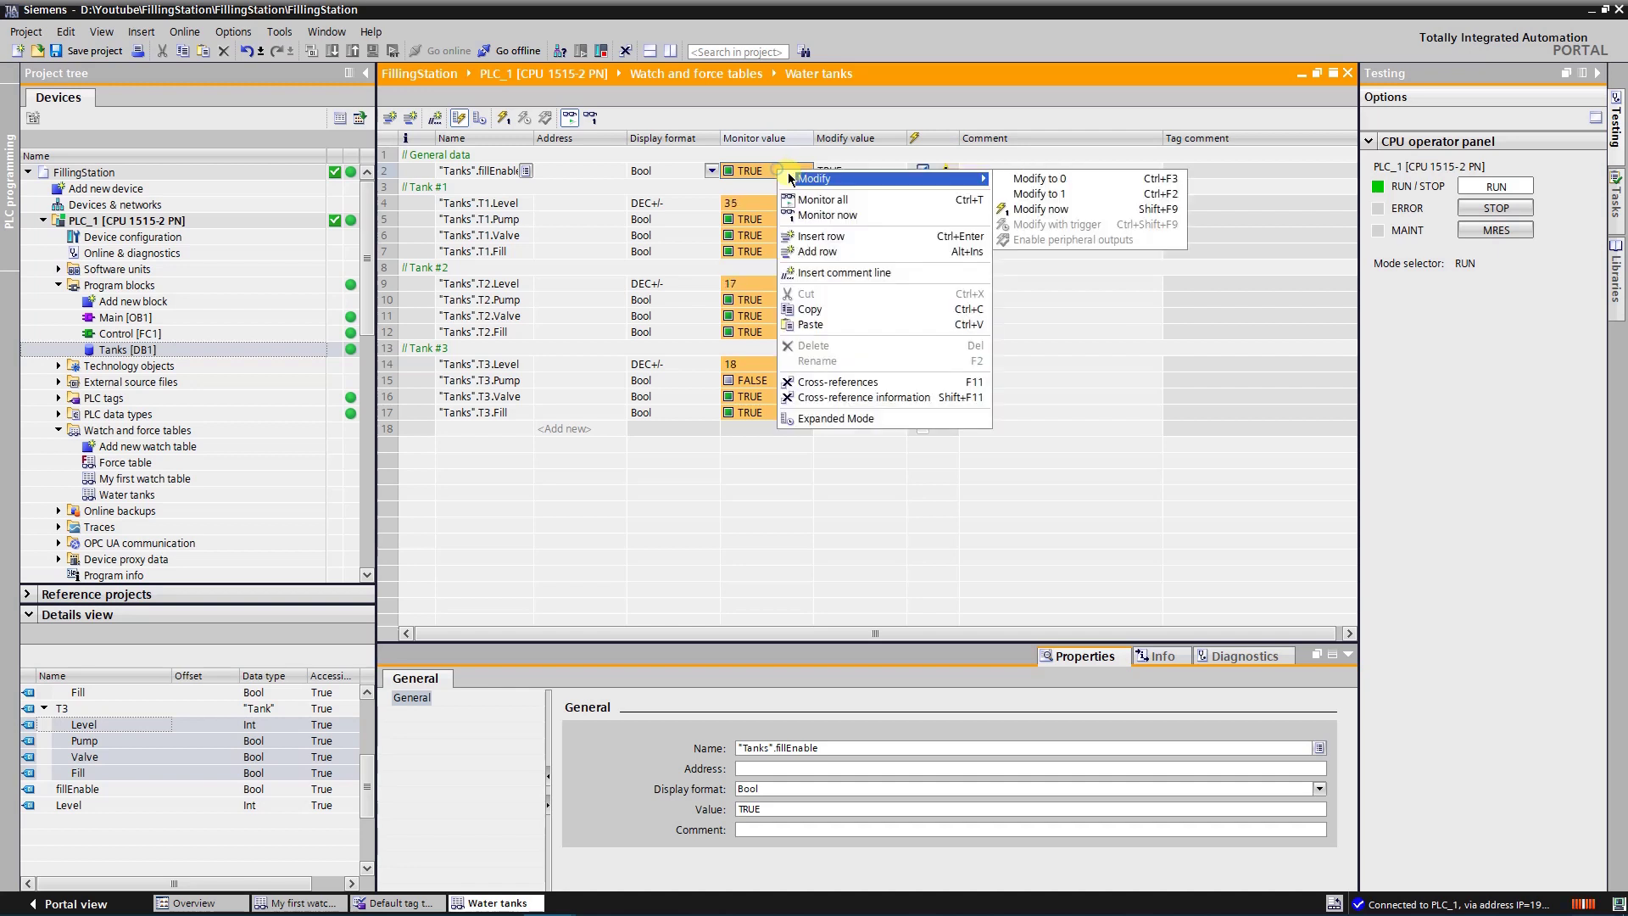
left_click(1031, 181)
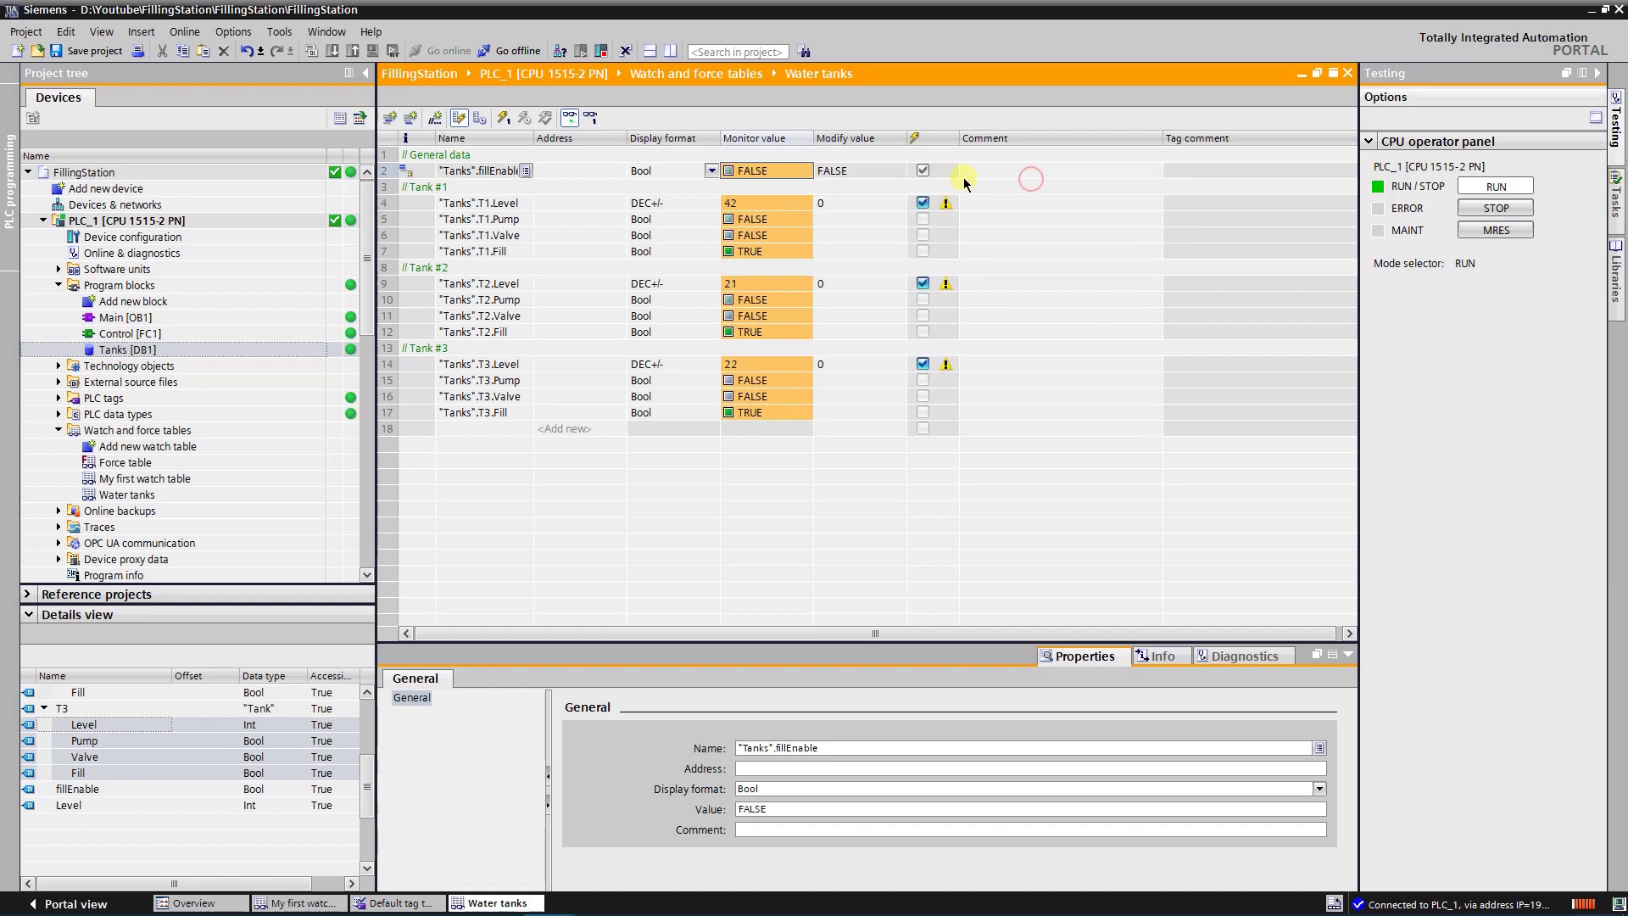
left_click(924, 170)
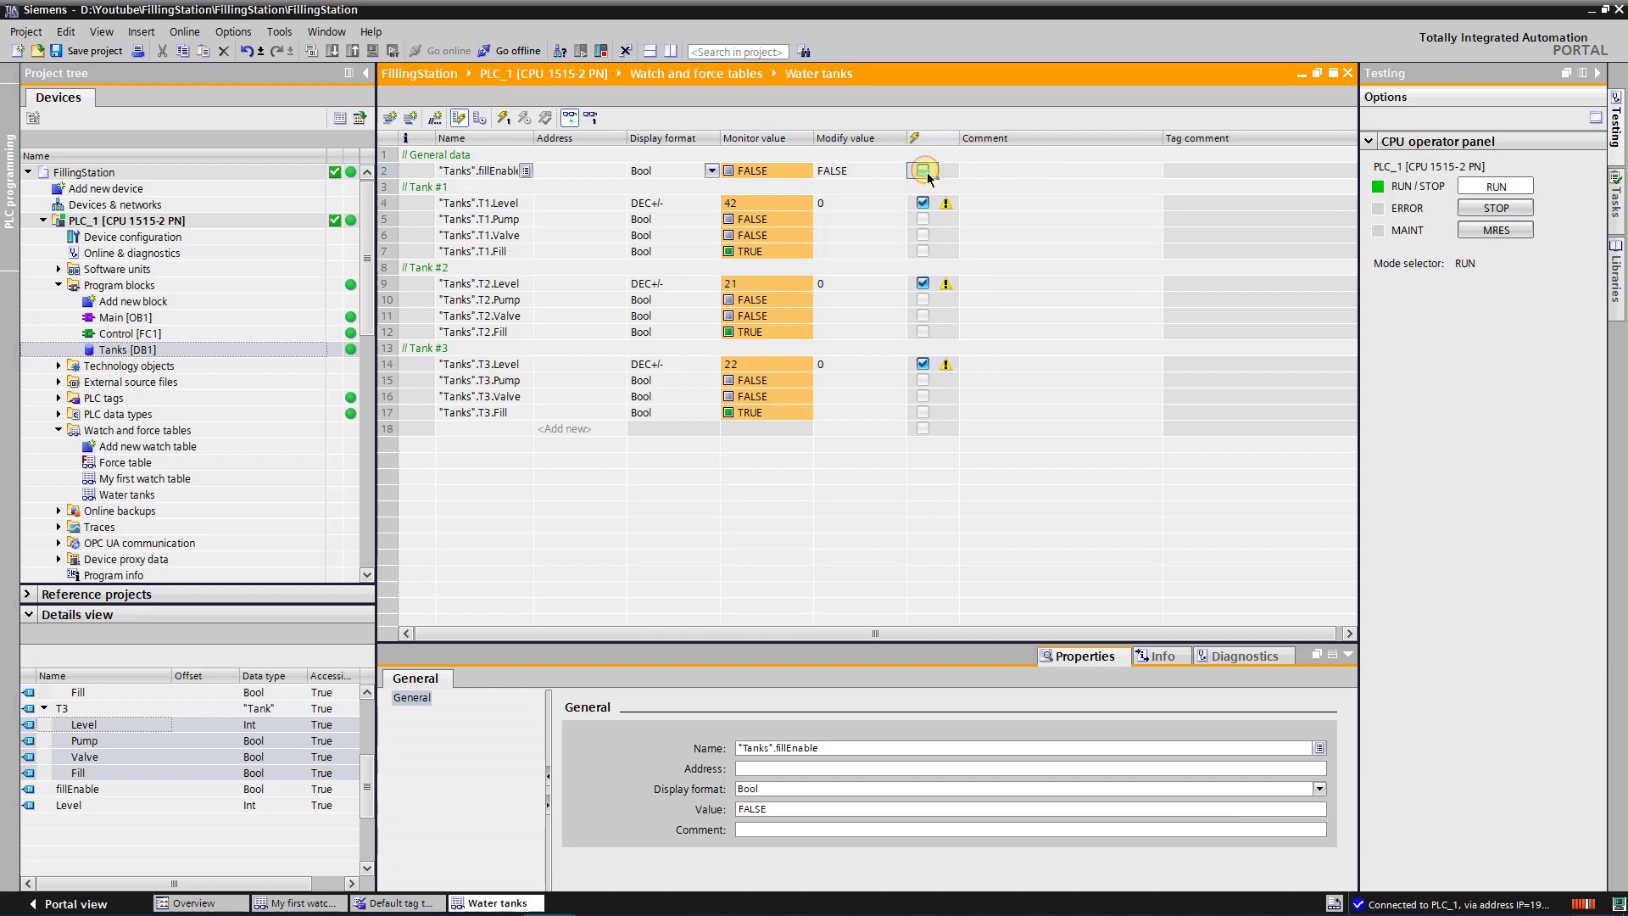
Enter level modify values 80, 39 and 40 for T1–T3, unticking T3.Level.
left_click(861, 207)
type("80")
left_click(846, 284)
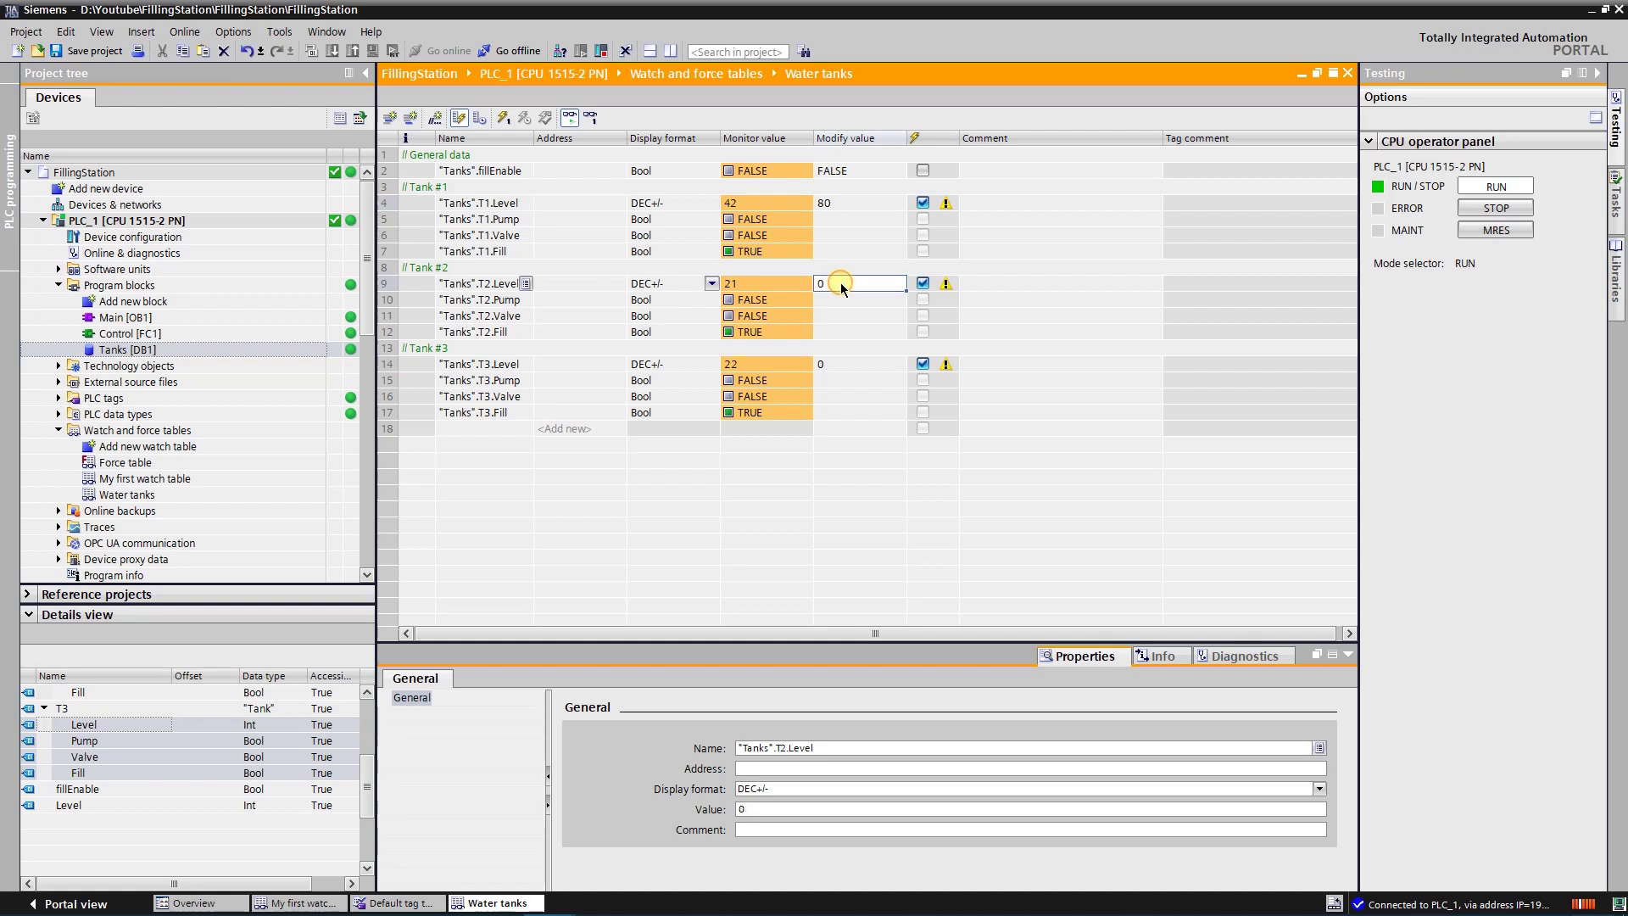
type("39")
key("Return")
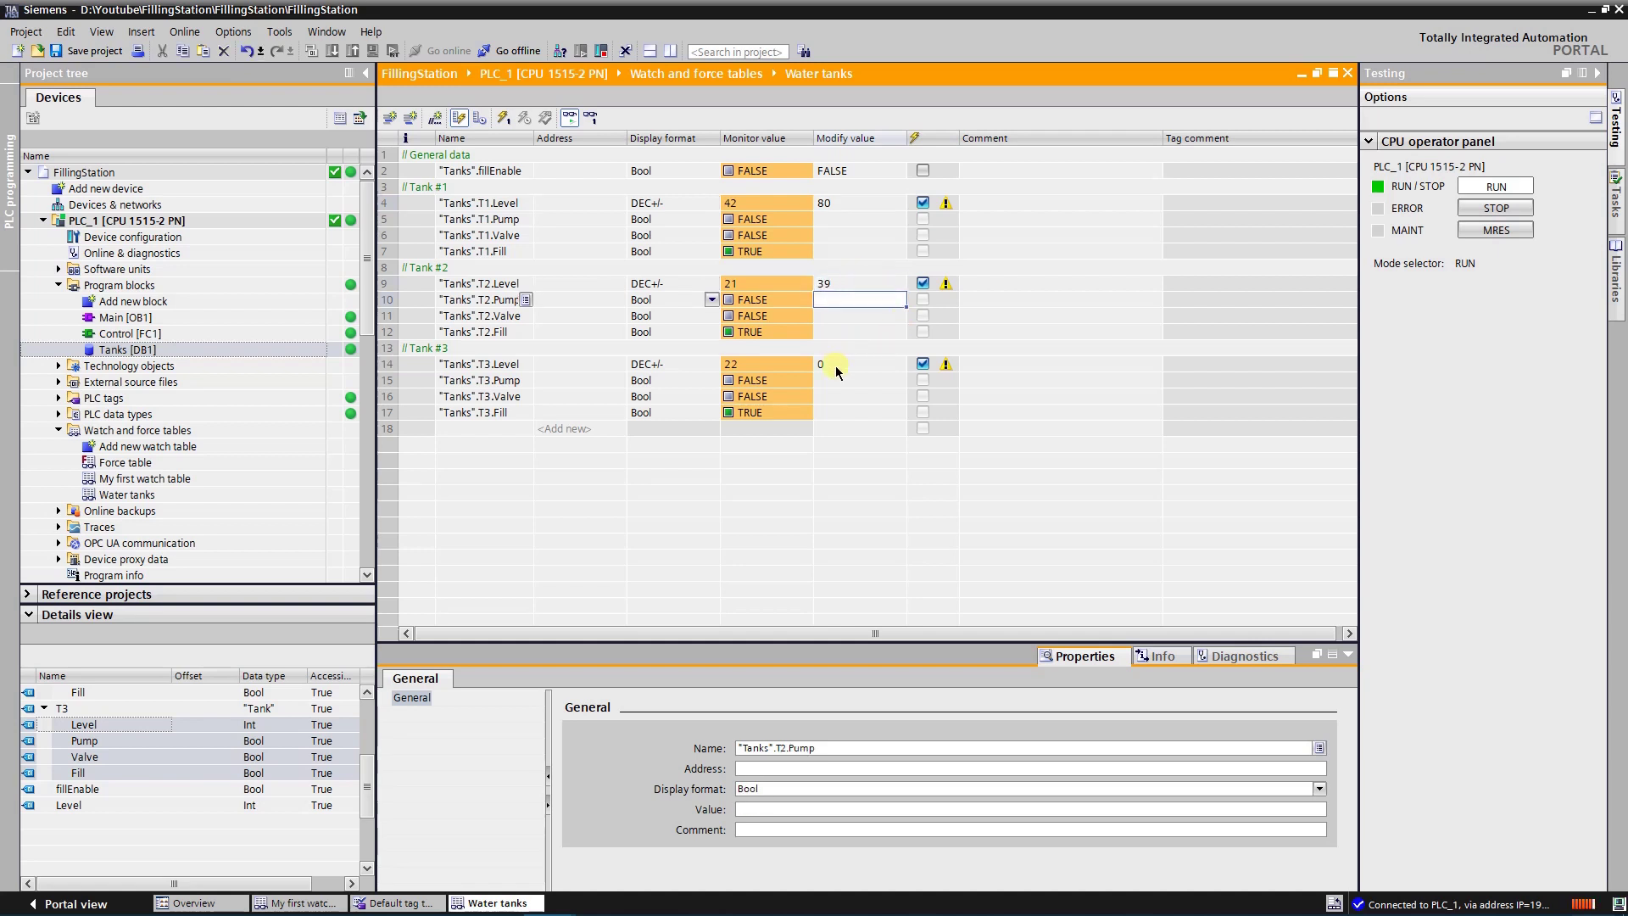
left_click(841, 367)
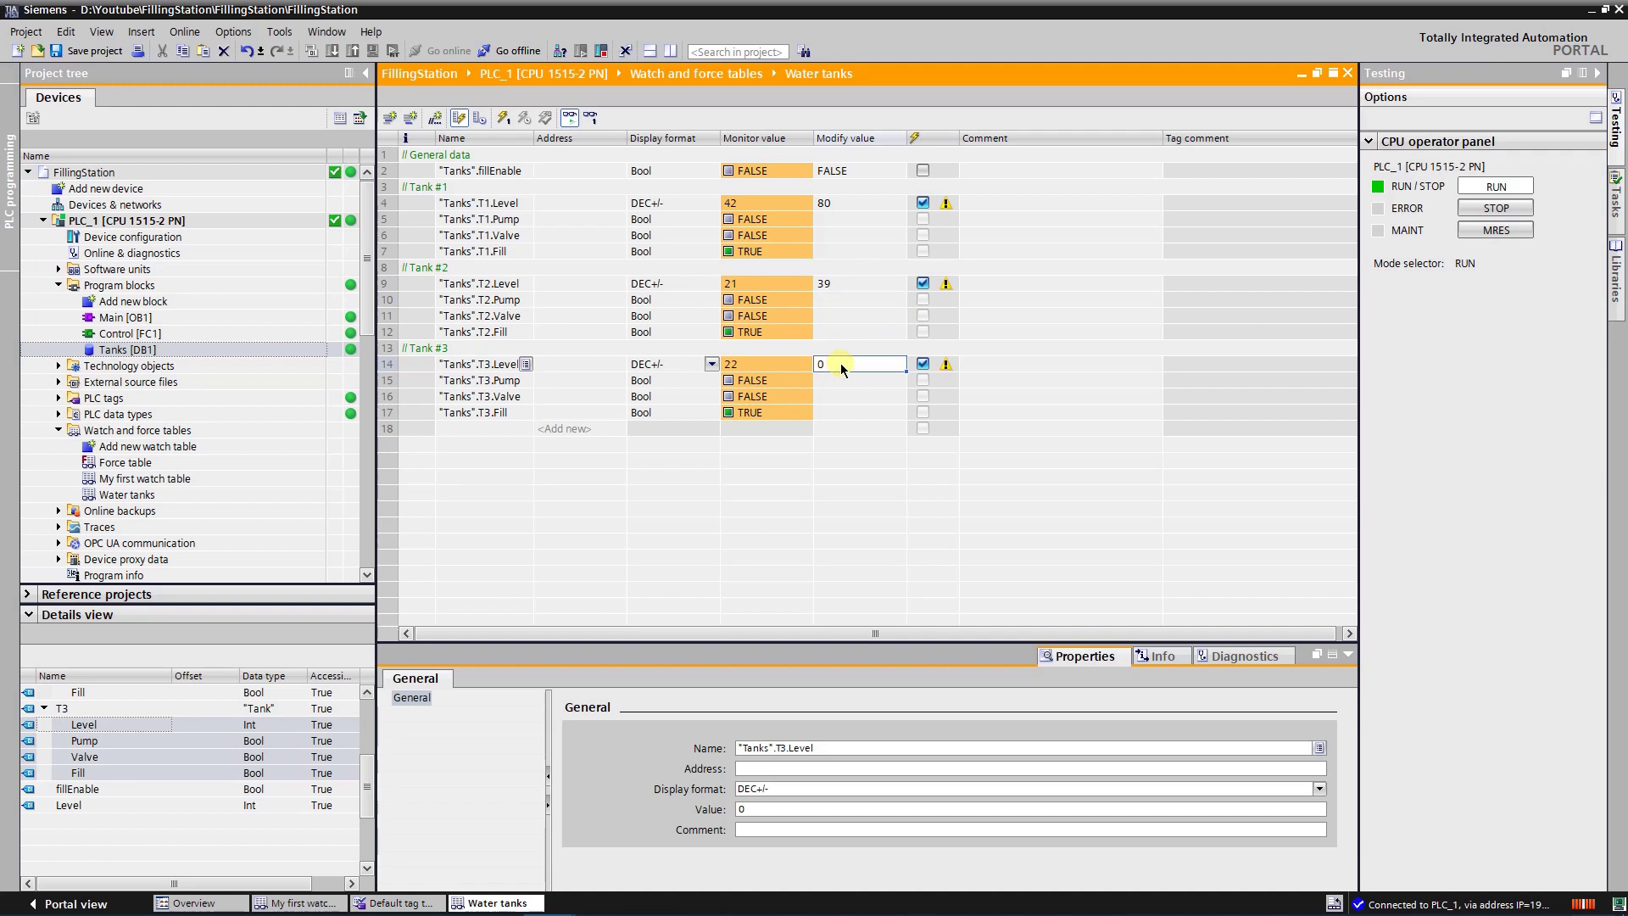
type("40")
key("Return")
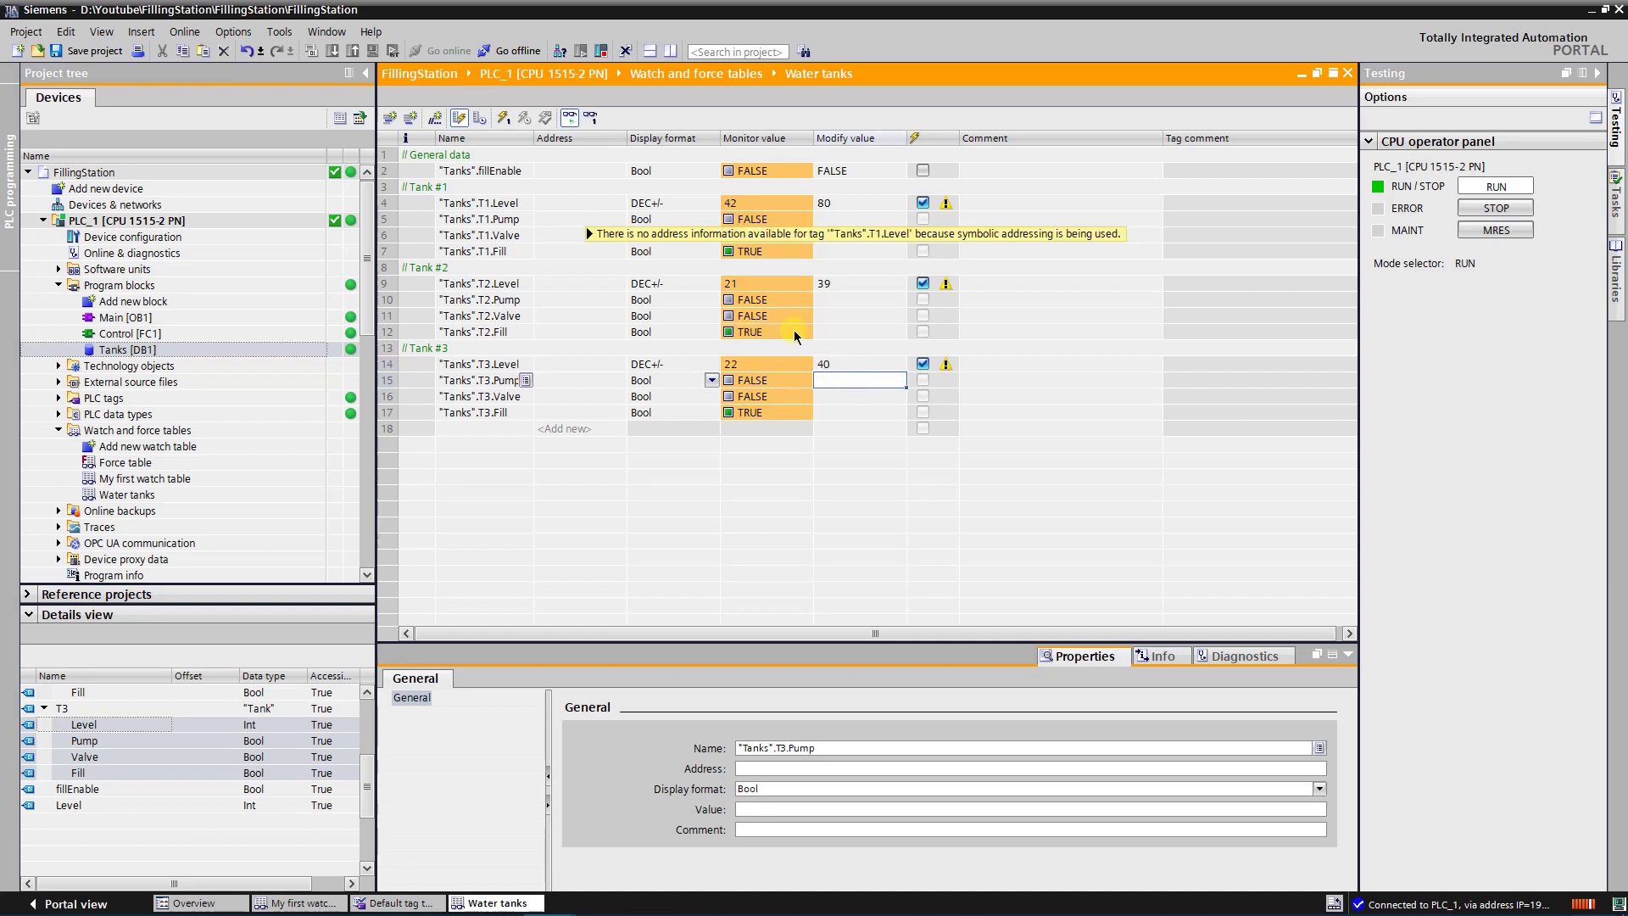
left_click(922, 364)
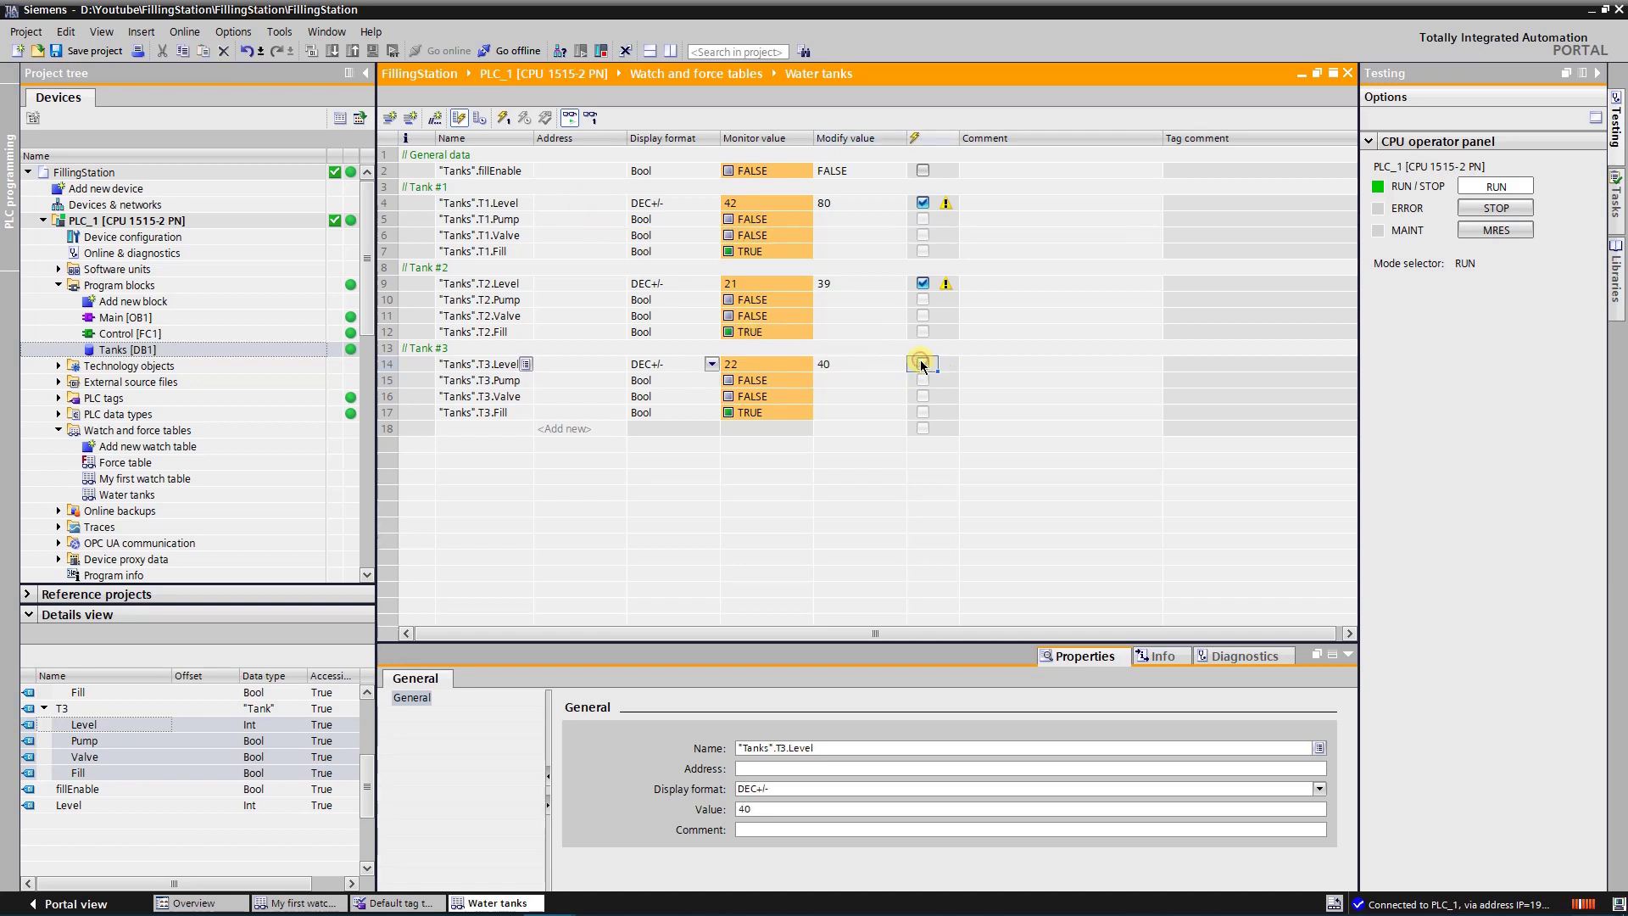
Write the marked modify values once, then write T3.Level's value immediately.
left_click(504, 118)
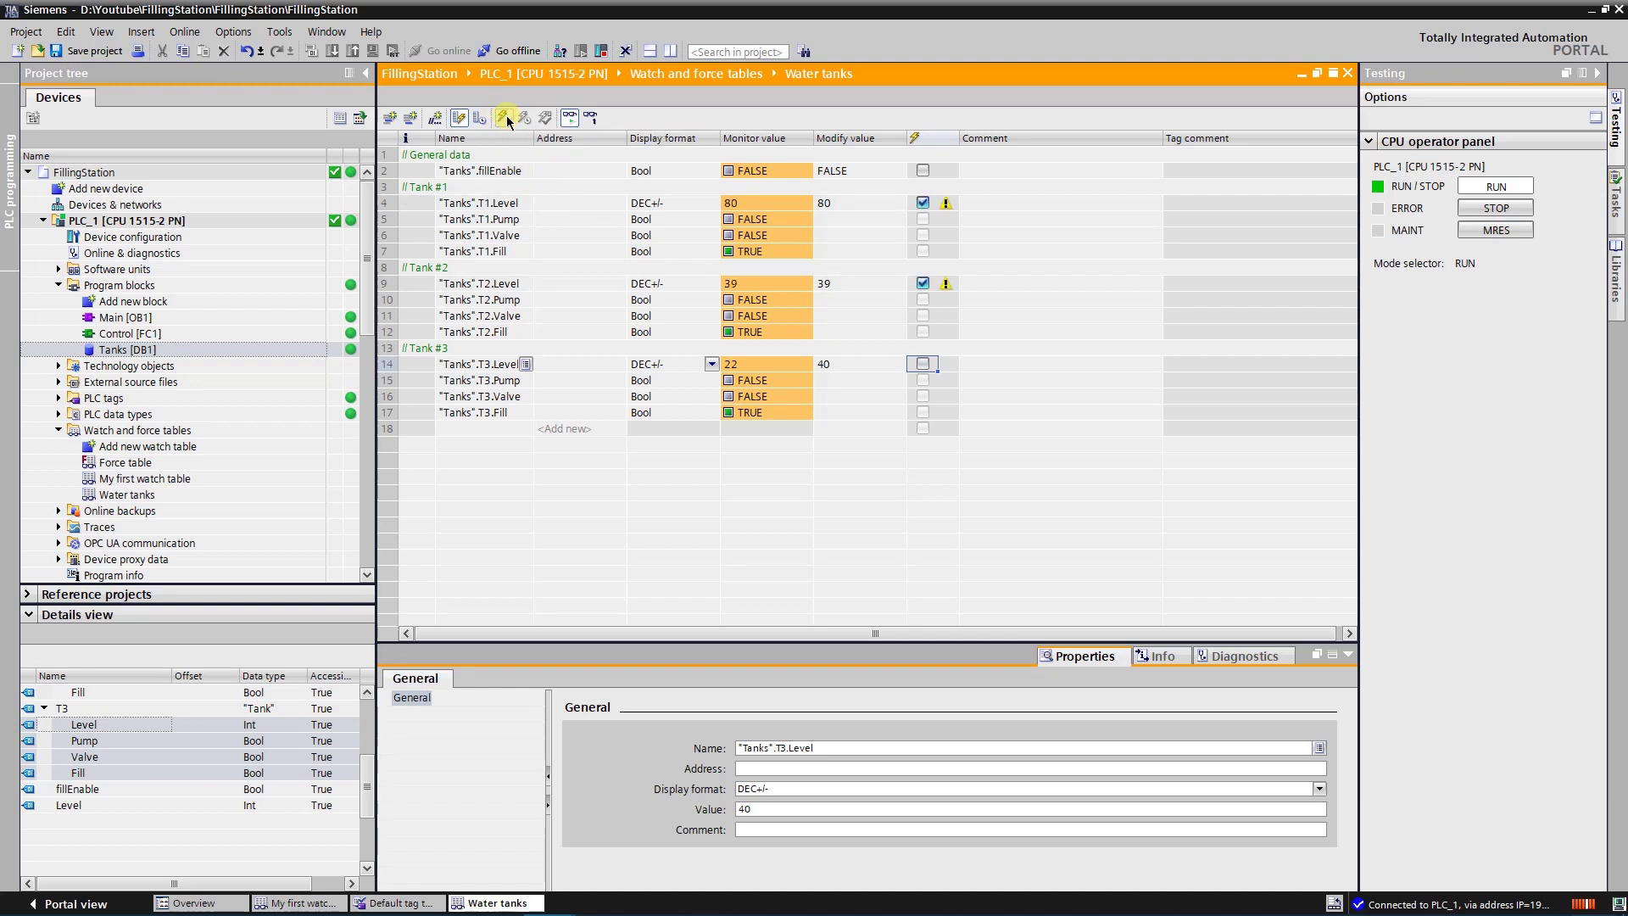
left_click(896, 373)
right_click(788, 364)
mouse_move(846, 373)
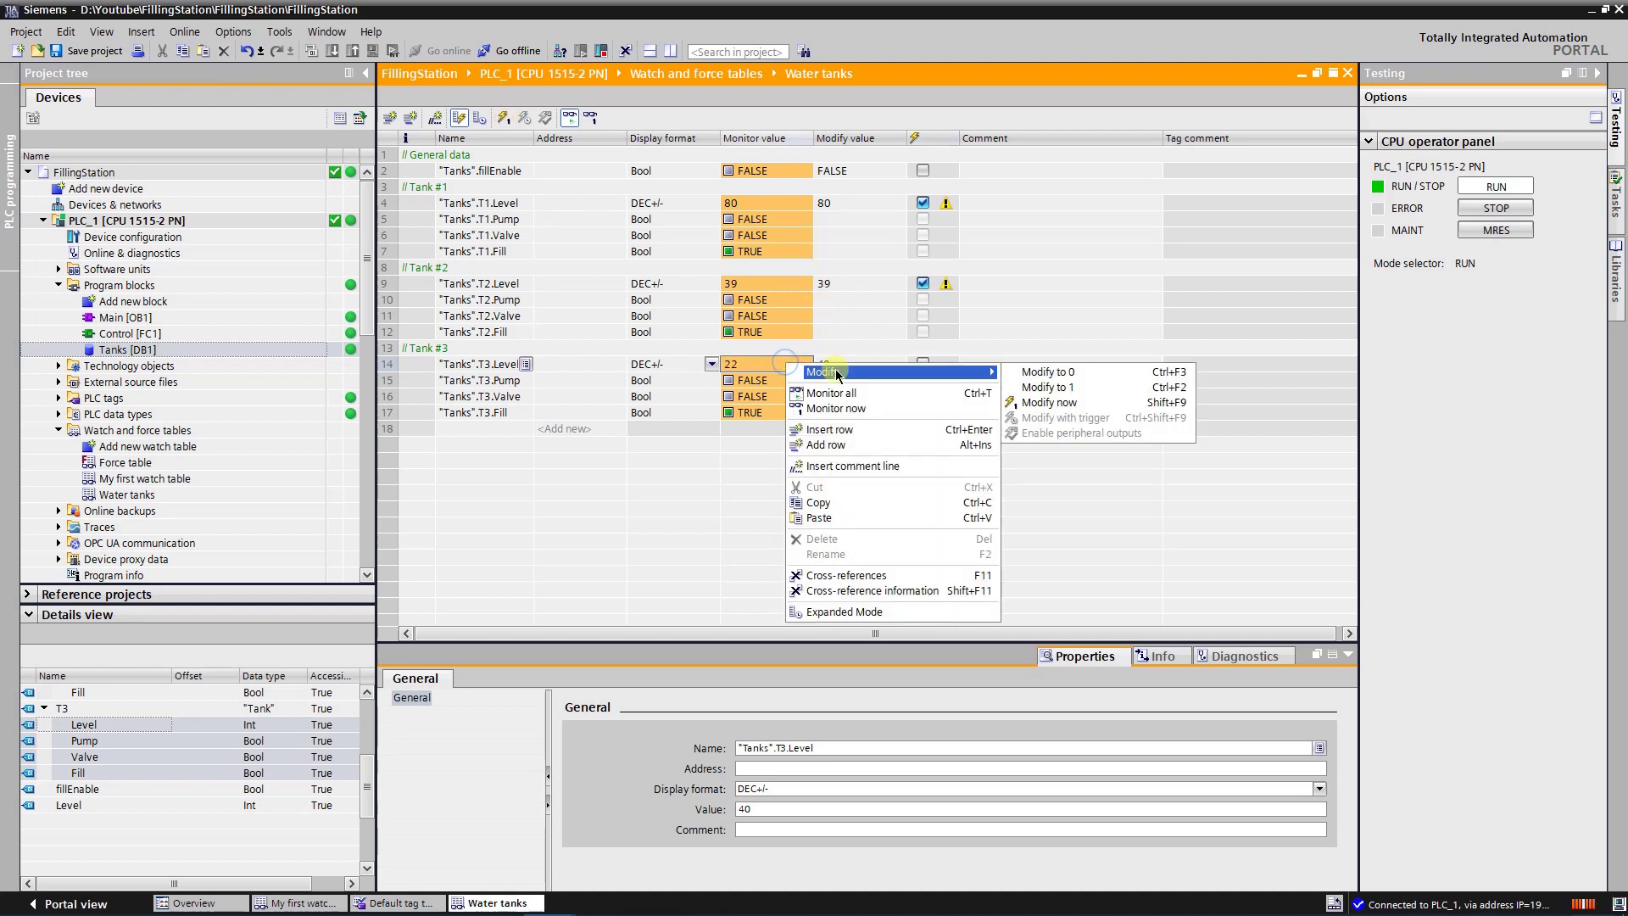
left_click(1053, 405)
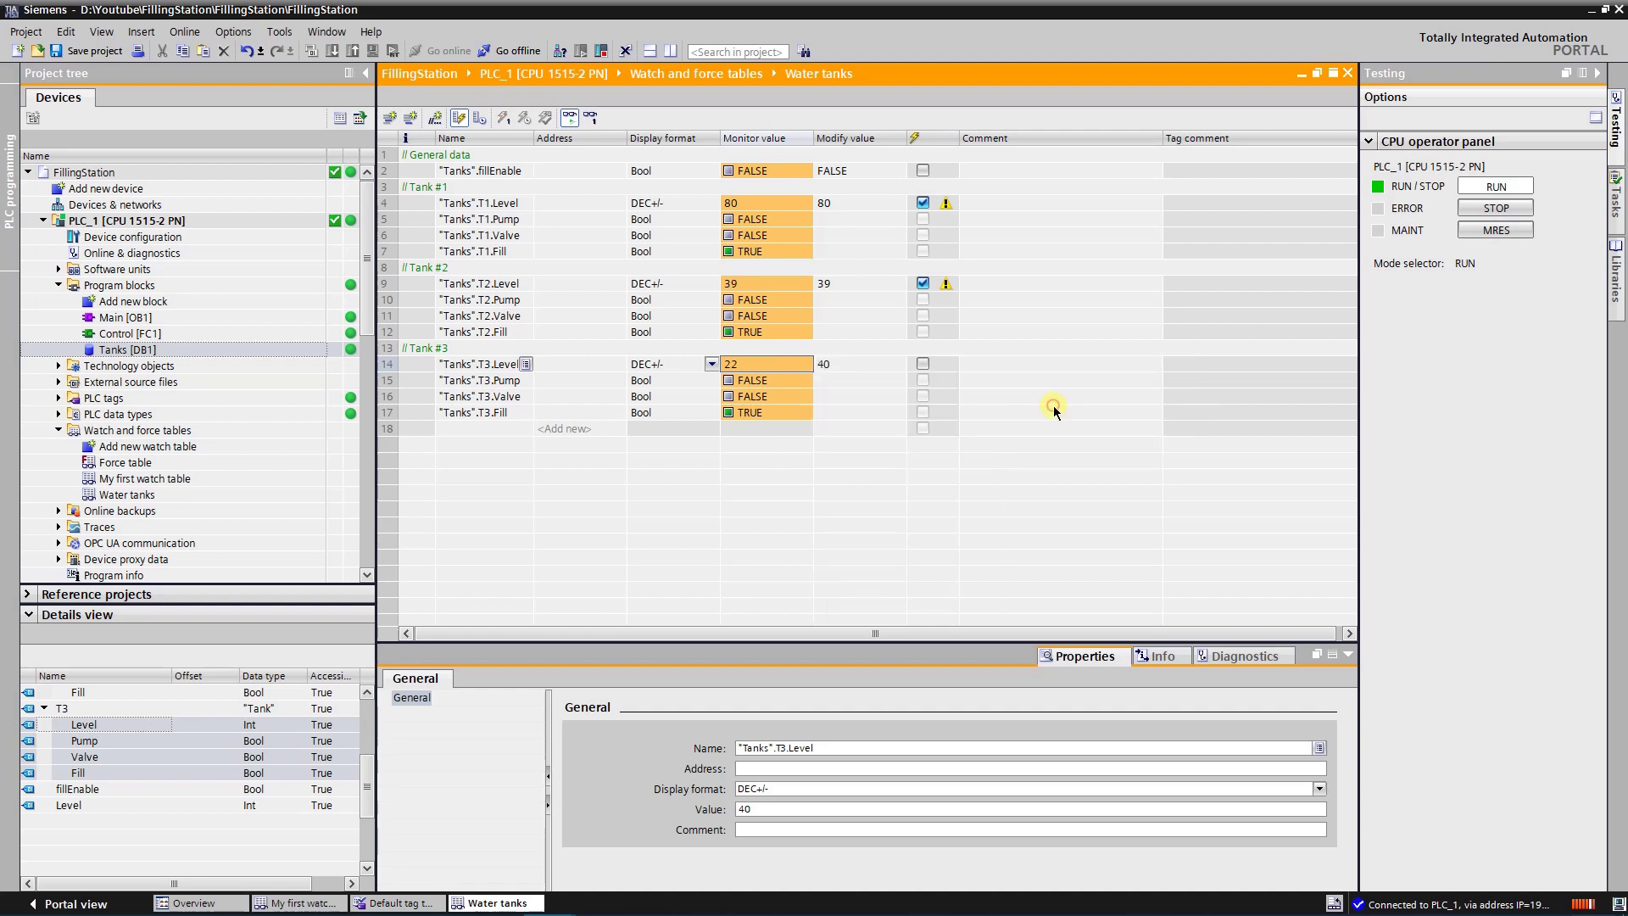
left_click(924, 363)
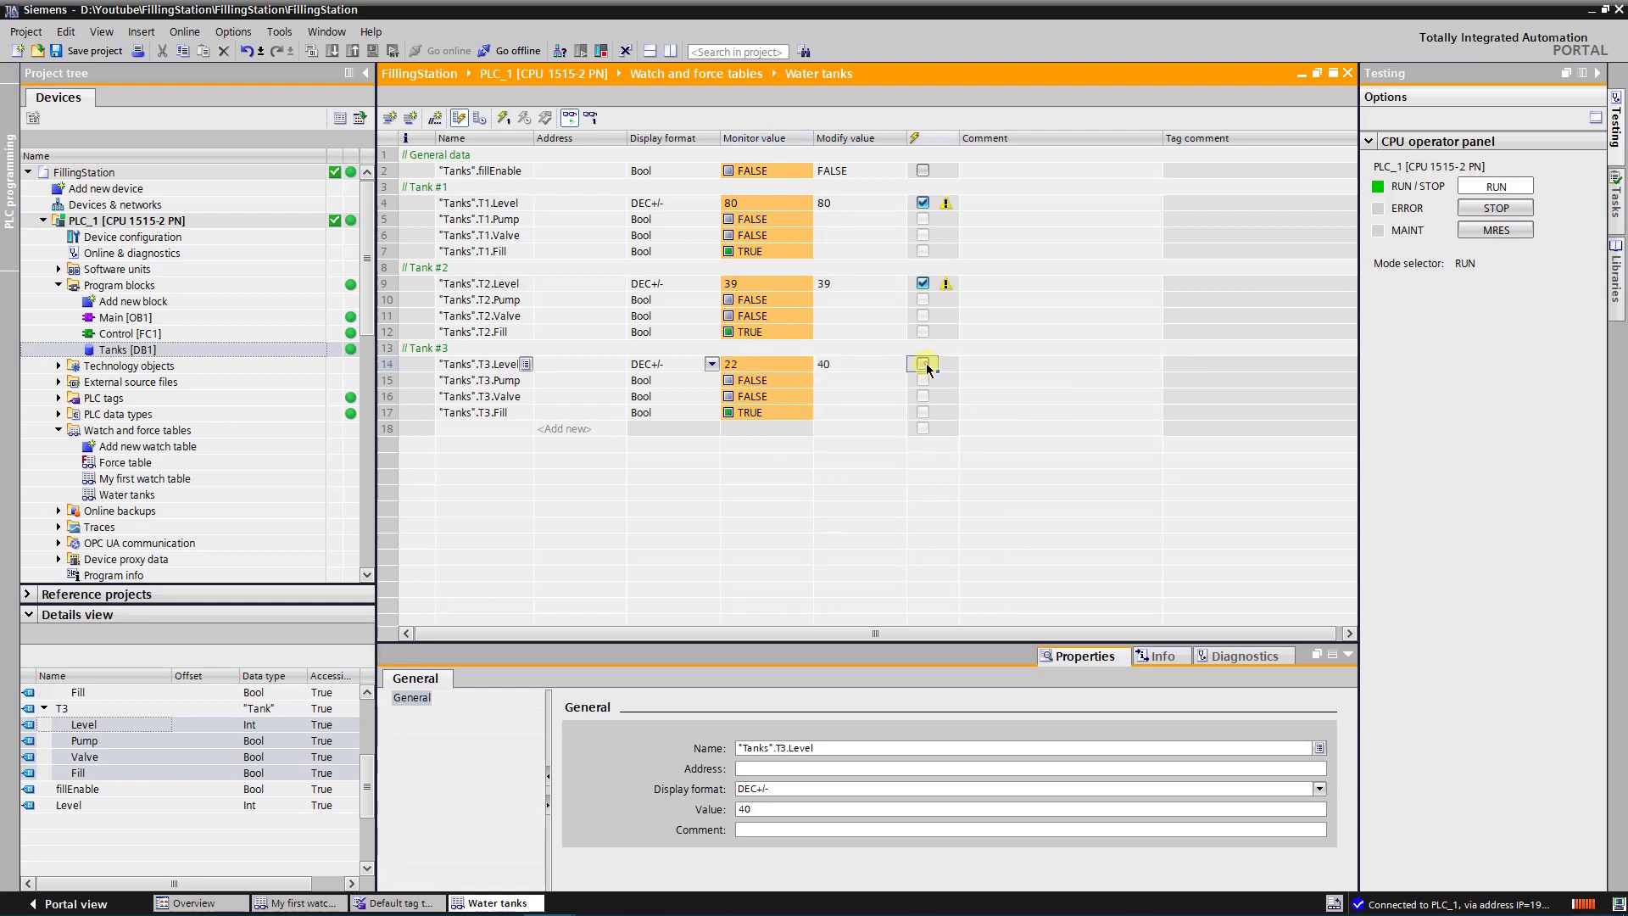
left_click(925, 366)
Untick T2 and T1 levels, set T1's modify value to 60, and write 40 to T3.Level.
left_click(922, 283)
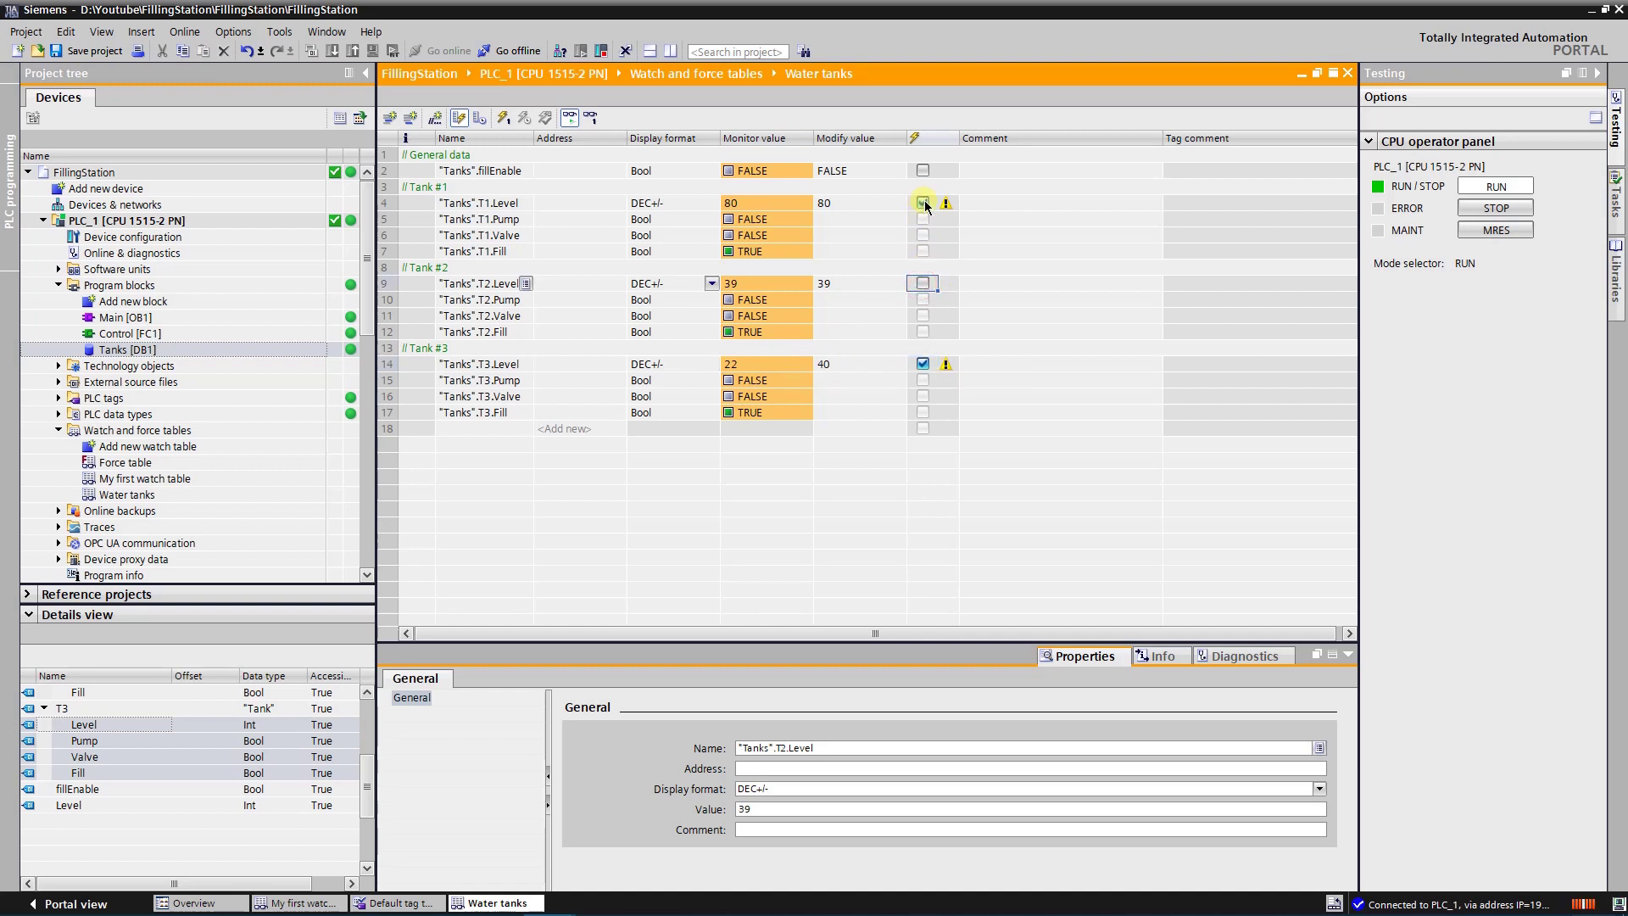
left_click(923, 202)
left_click(847, 206)
type("60")
key("Return")
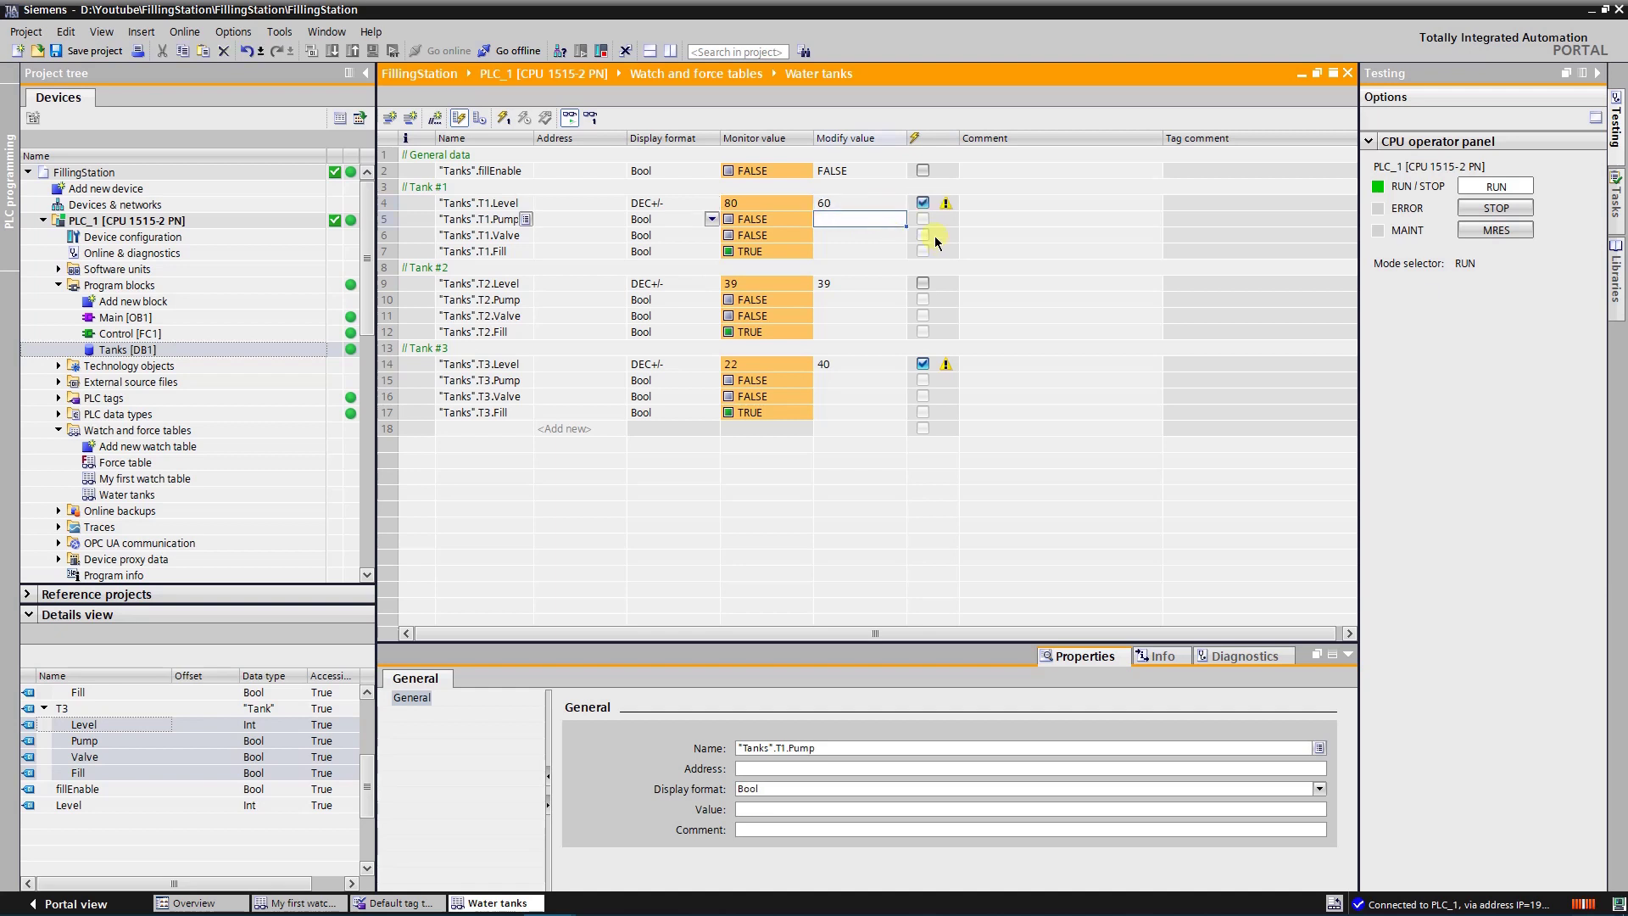
left_click(923, 202)
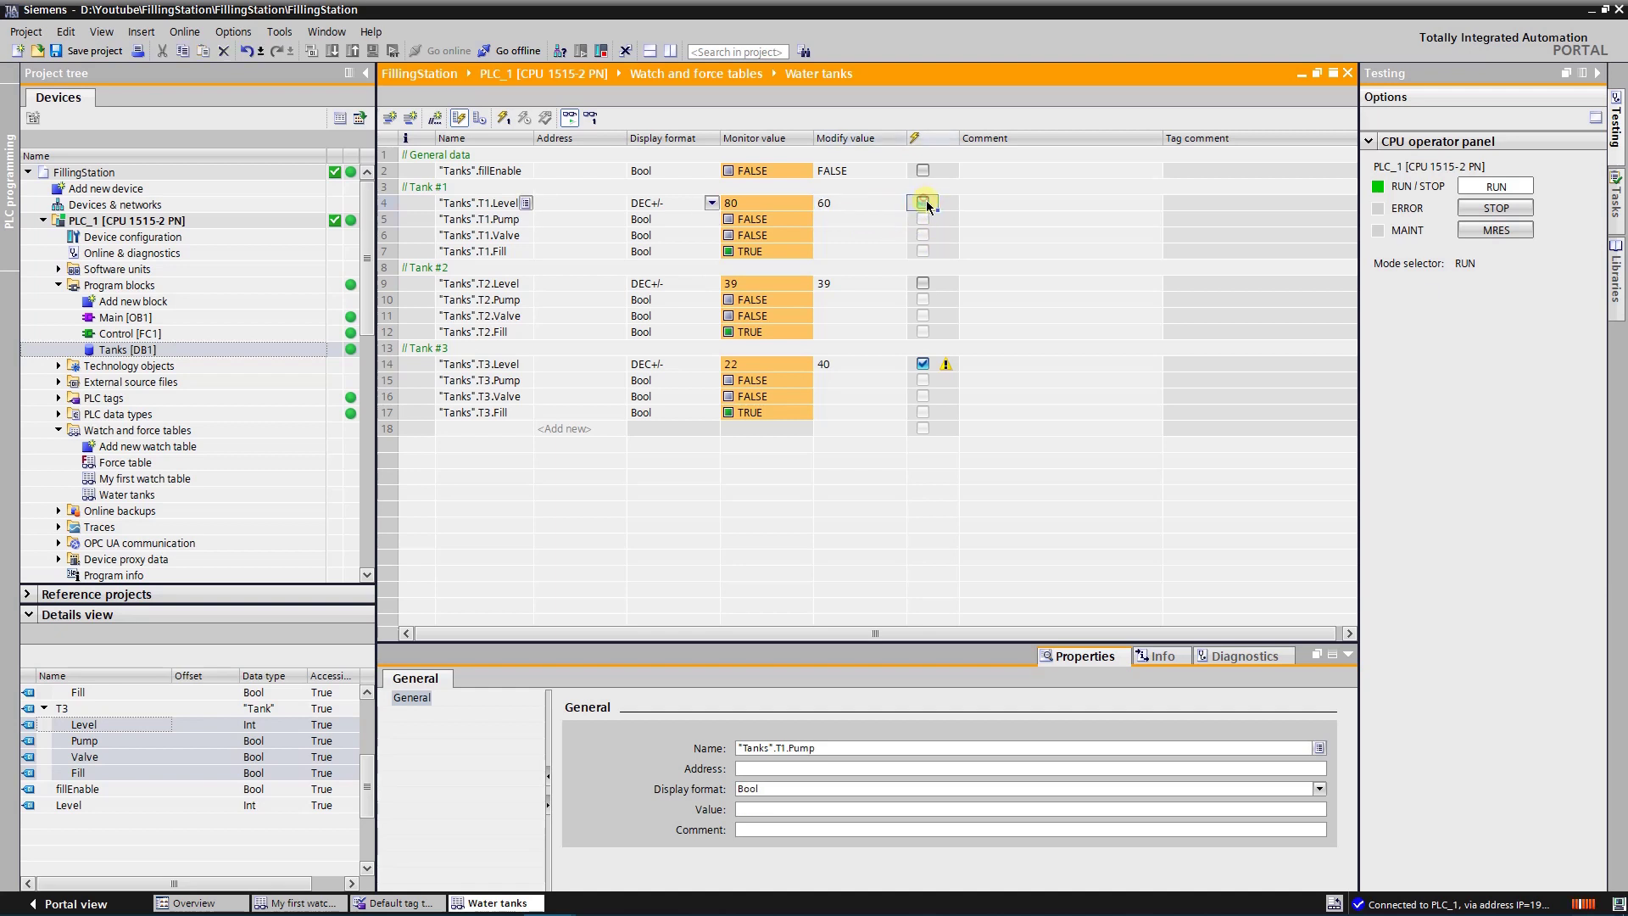
left_click(776, 367)
right_click(776, 367)
mouse_move(918, 379)
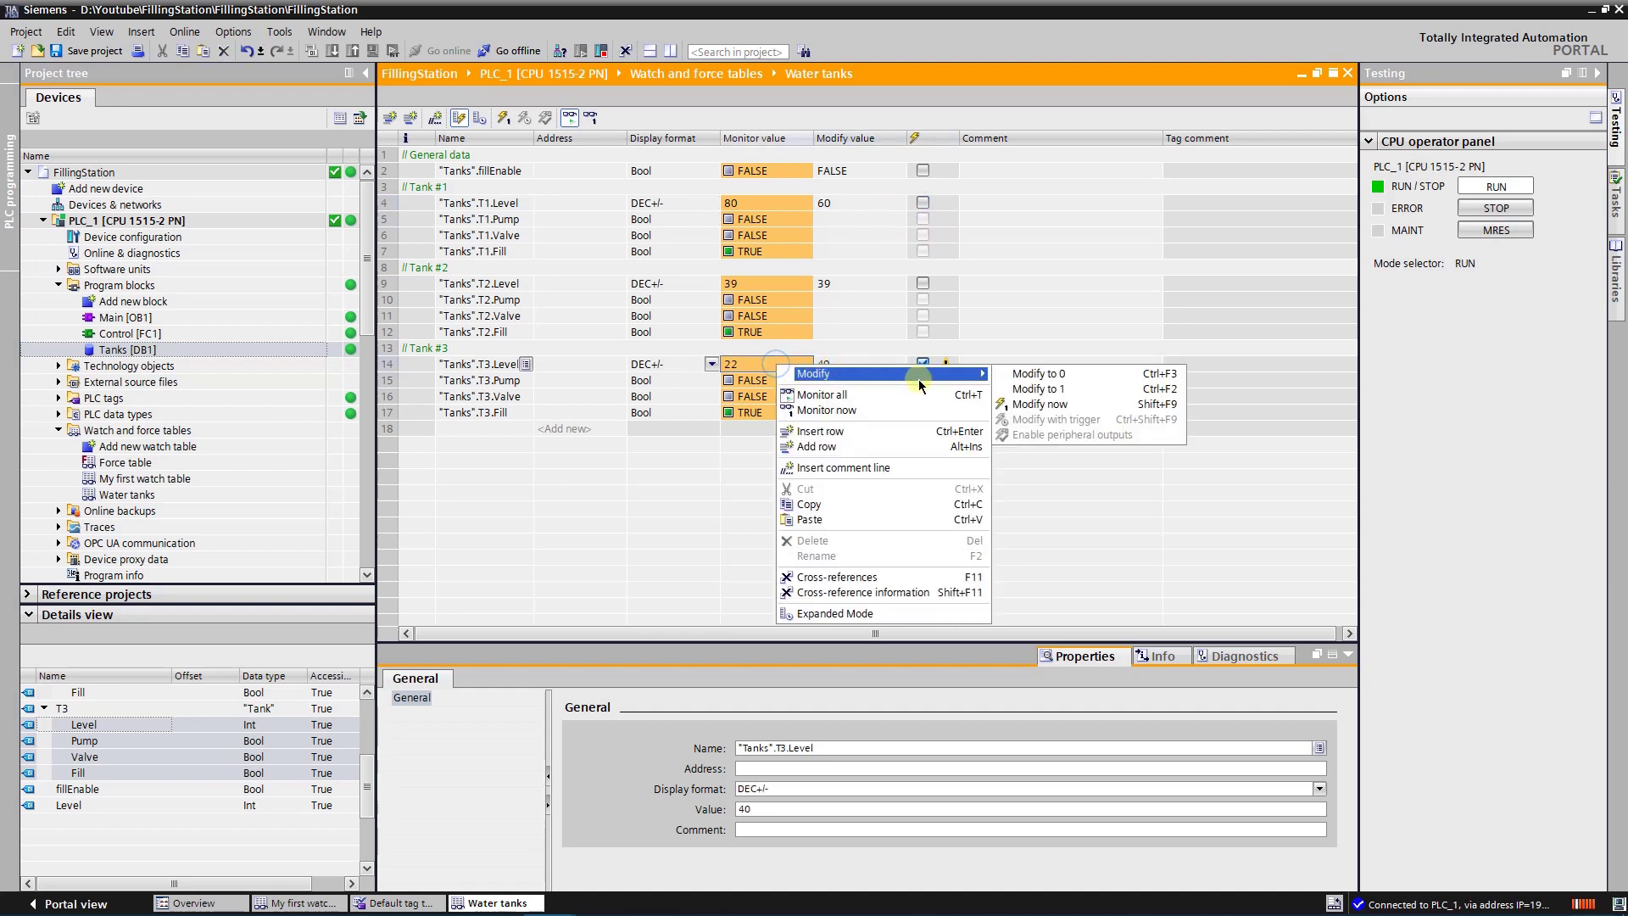
left_click(1025, 406)
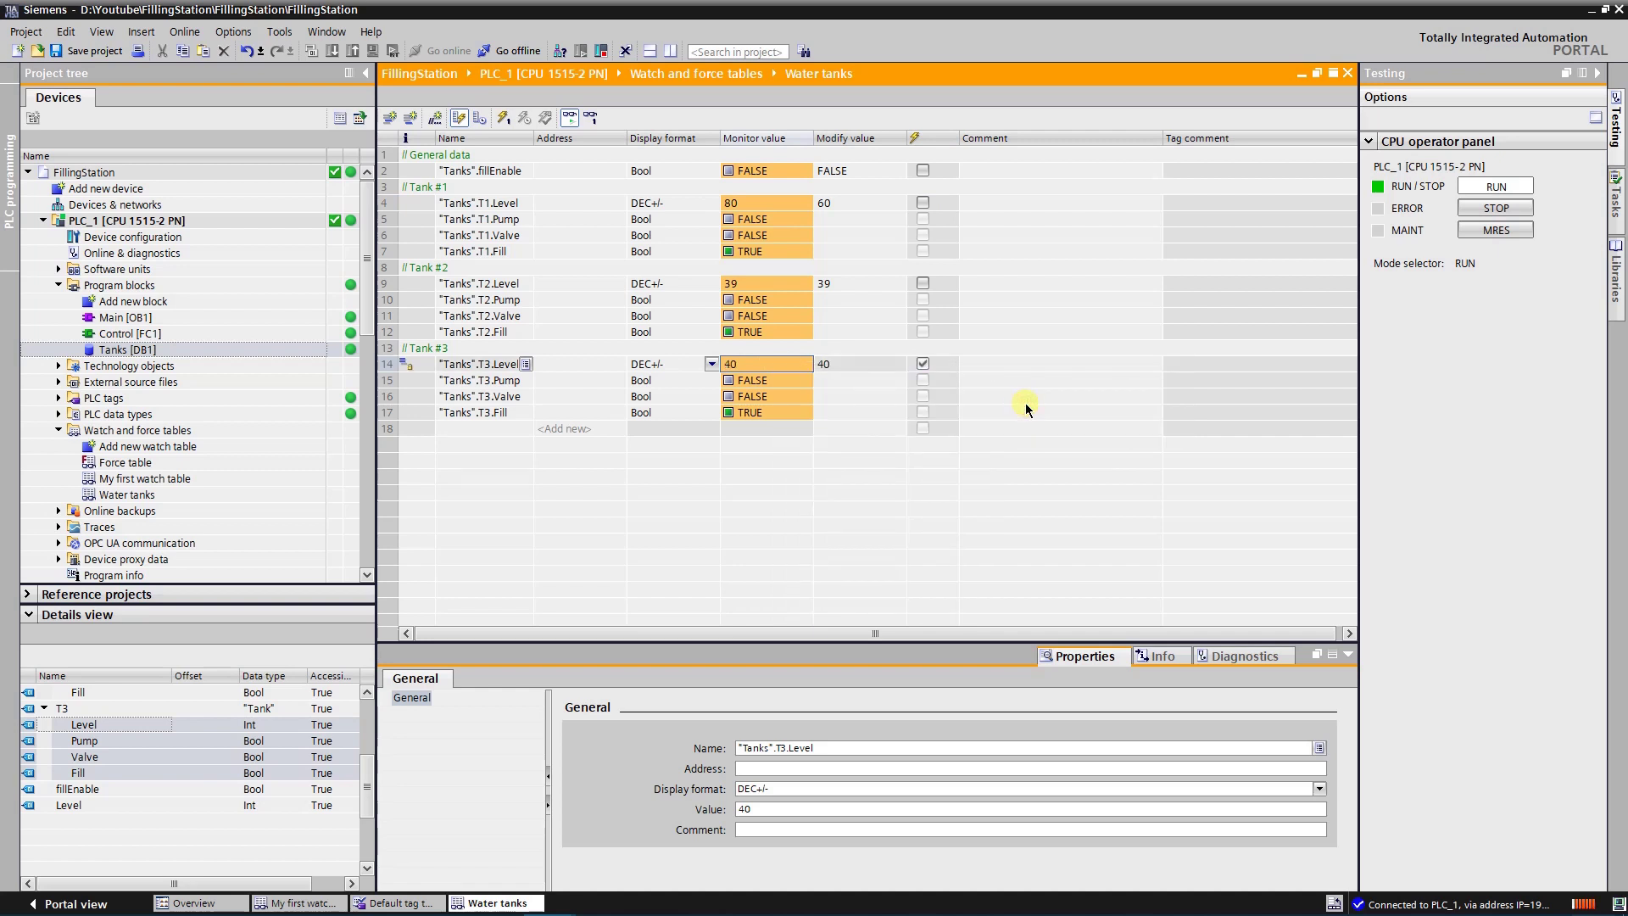
Enter modify values 50 and 42 for Tanks 2 and 3, then write 60, 50, 42 together.
left_click(842, 286)
type("50")
key("Return")
left_click(844, 365)
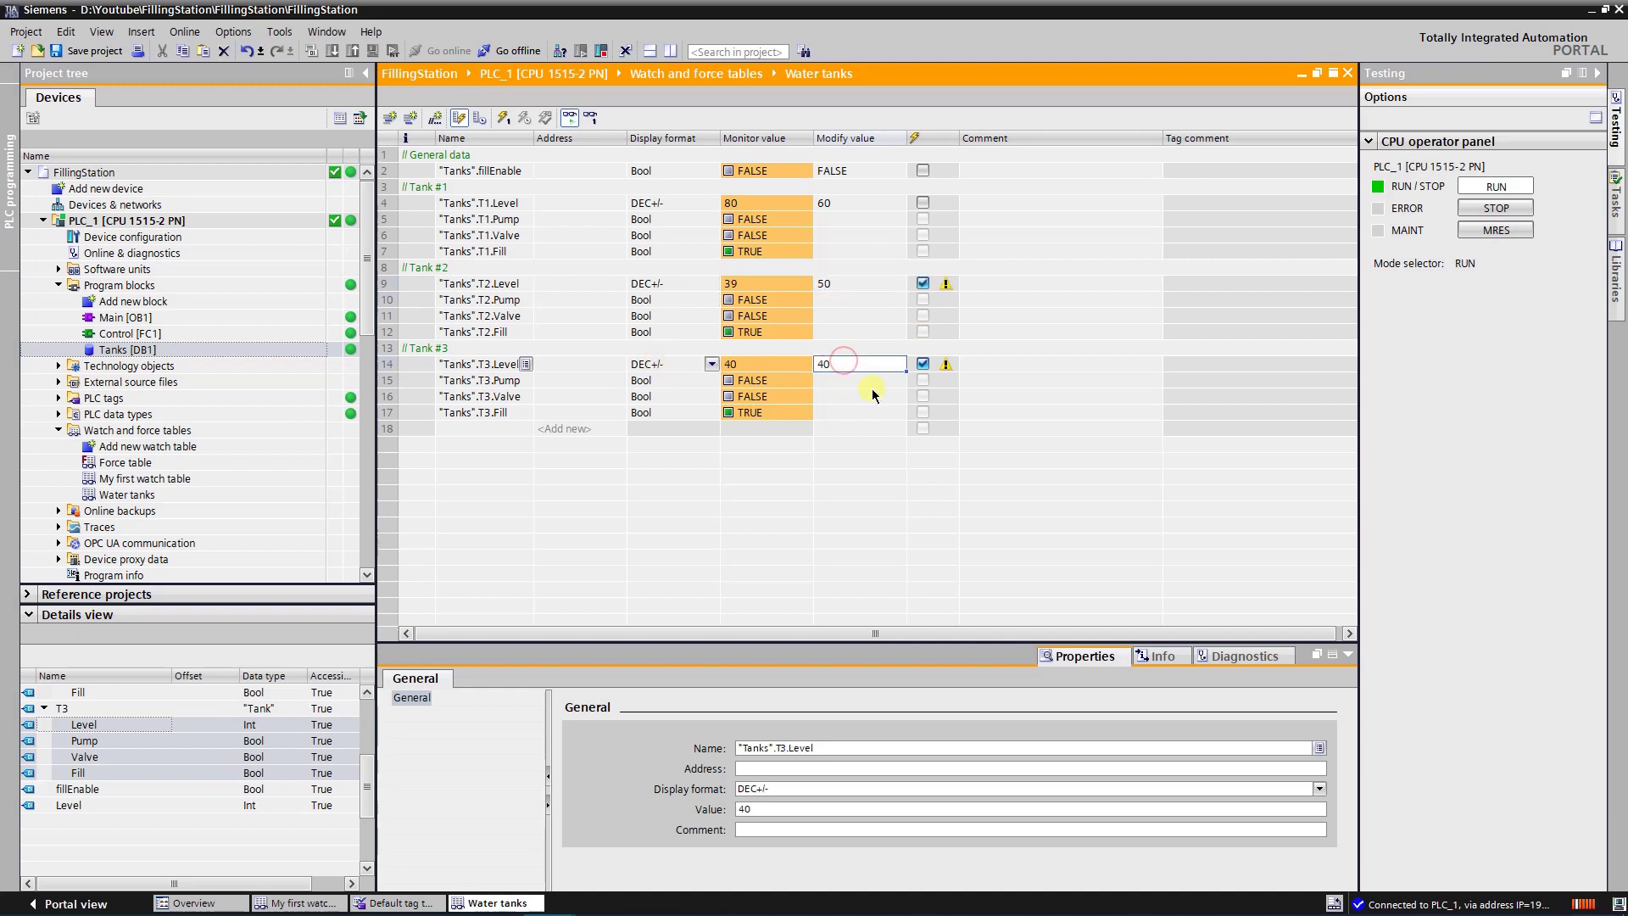
type("42")
key("Return")
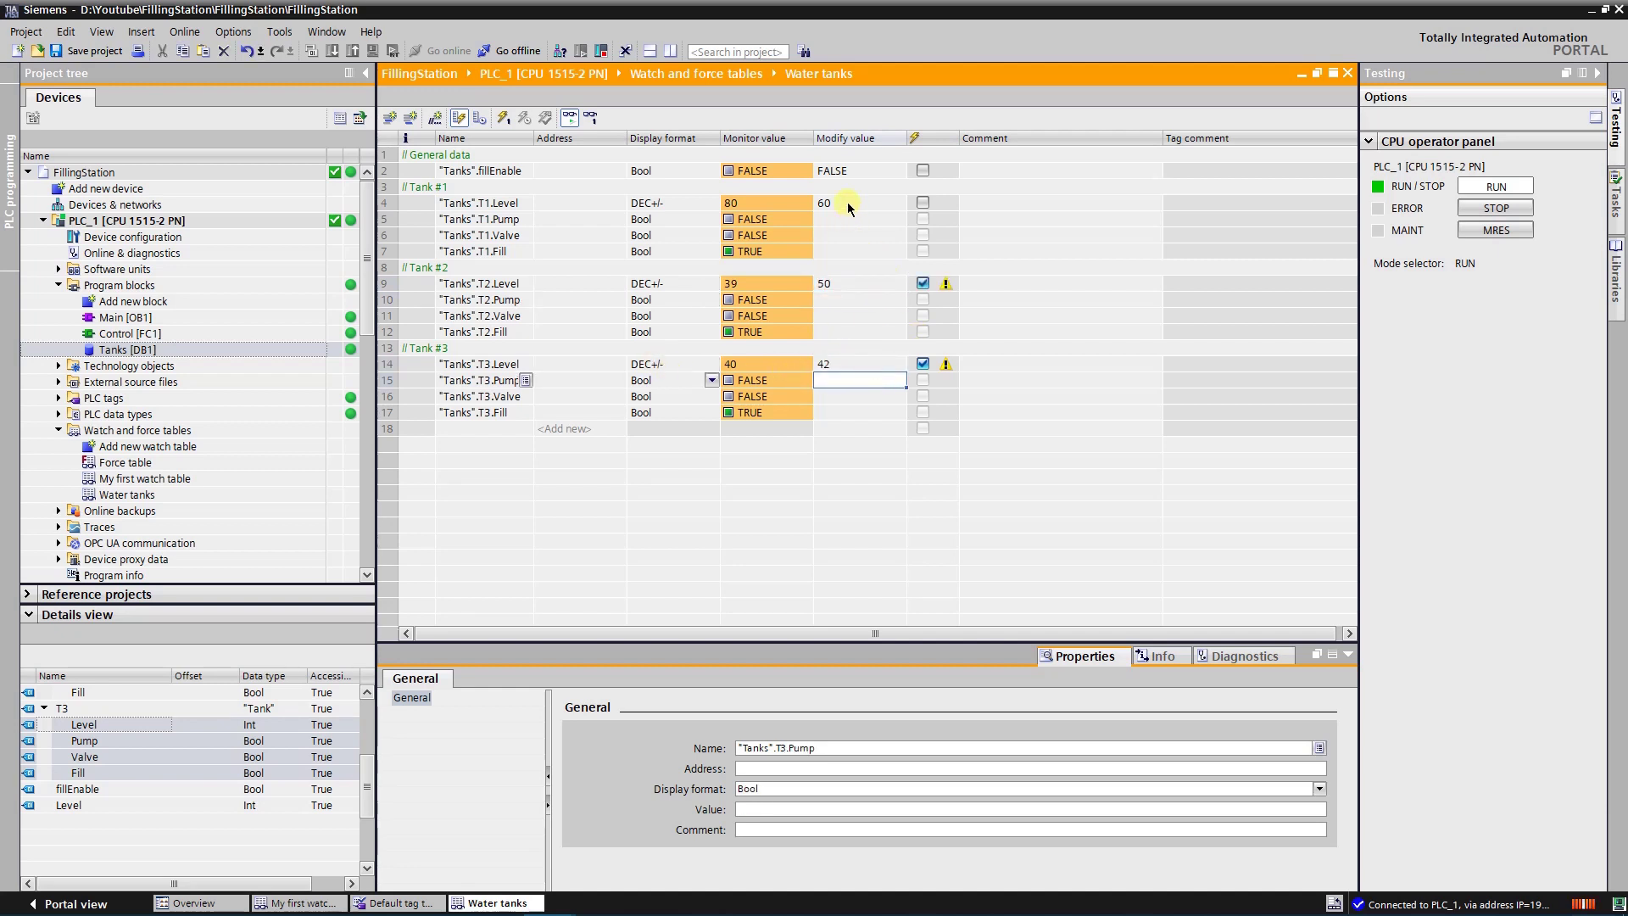
left_click(846, 204)
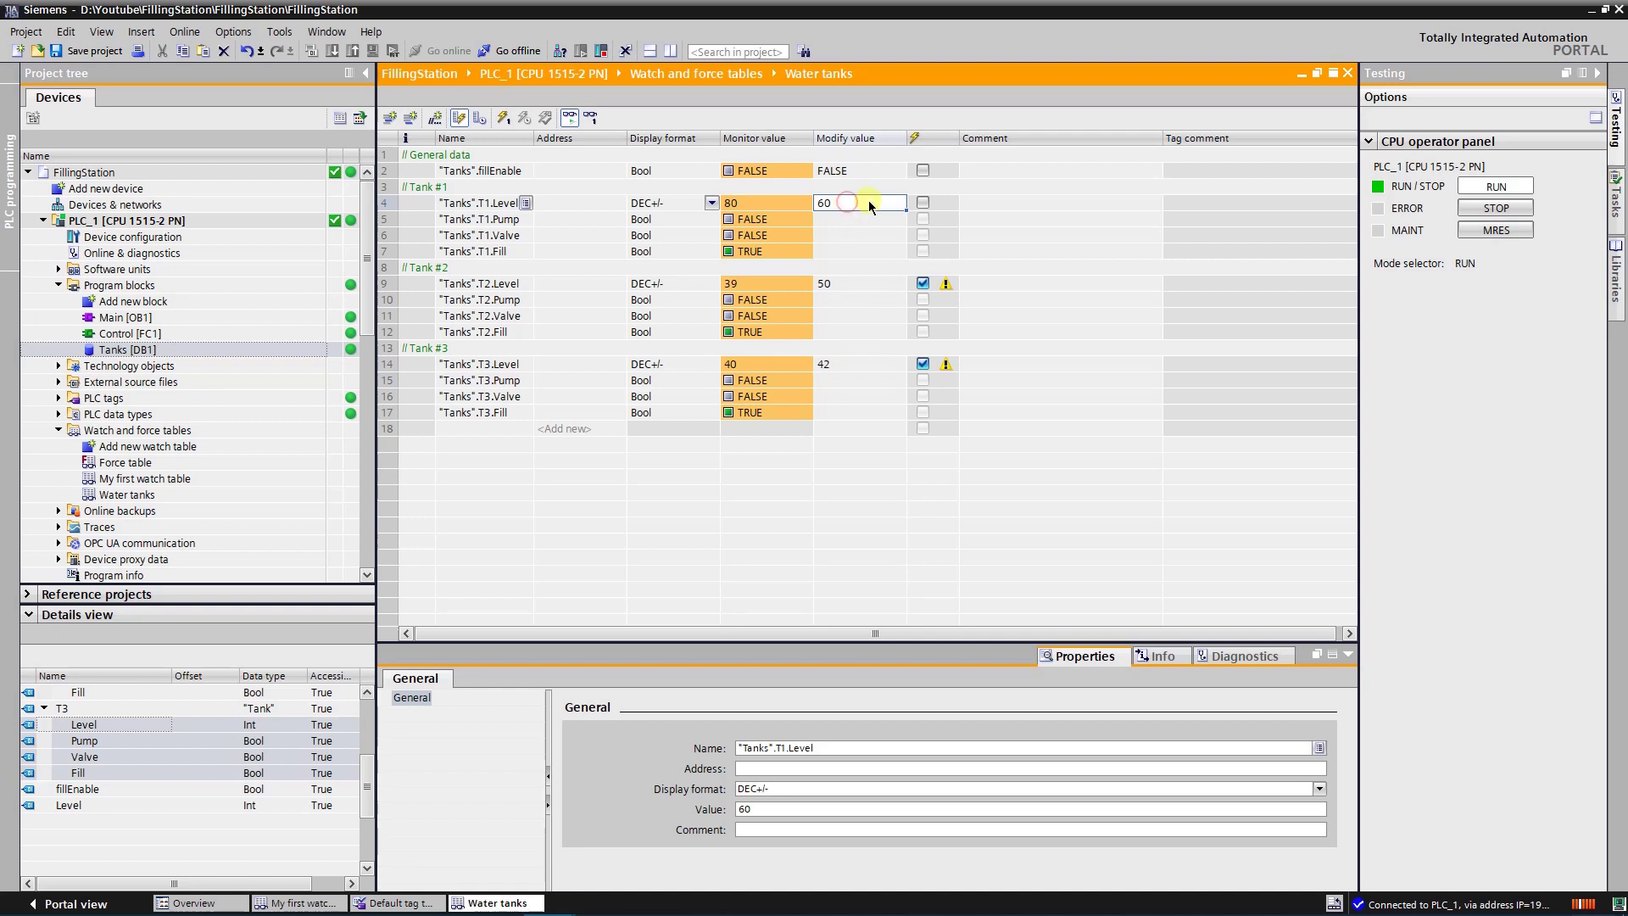
left_click(923, 202)
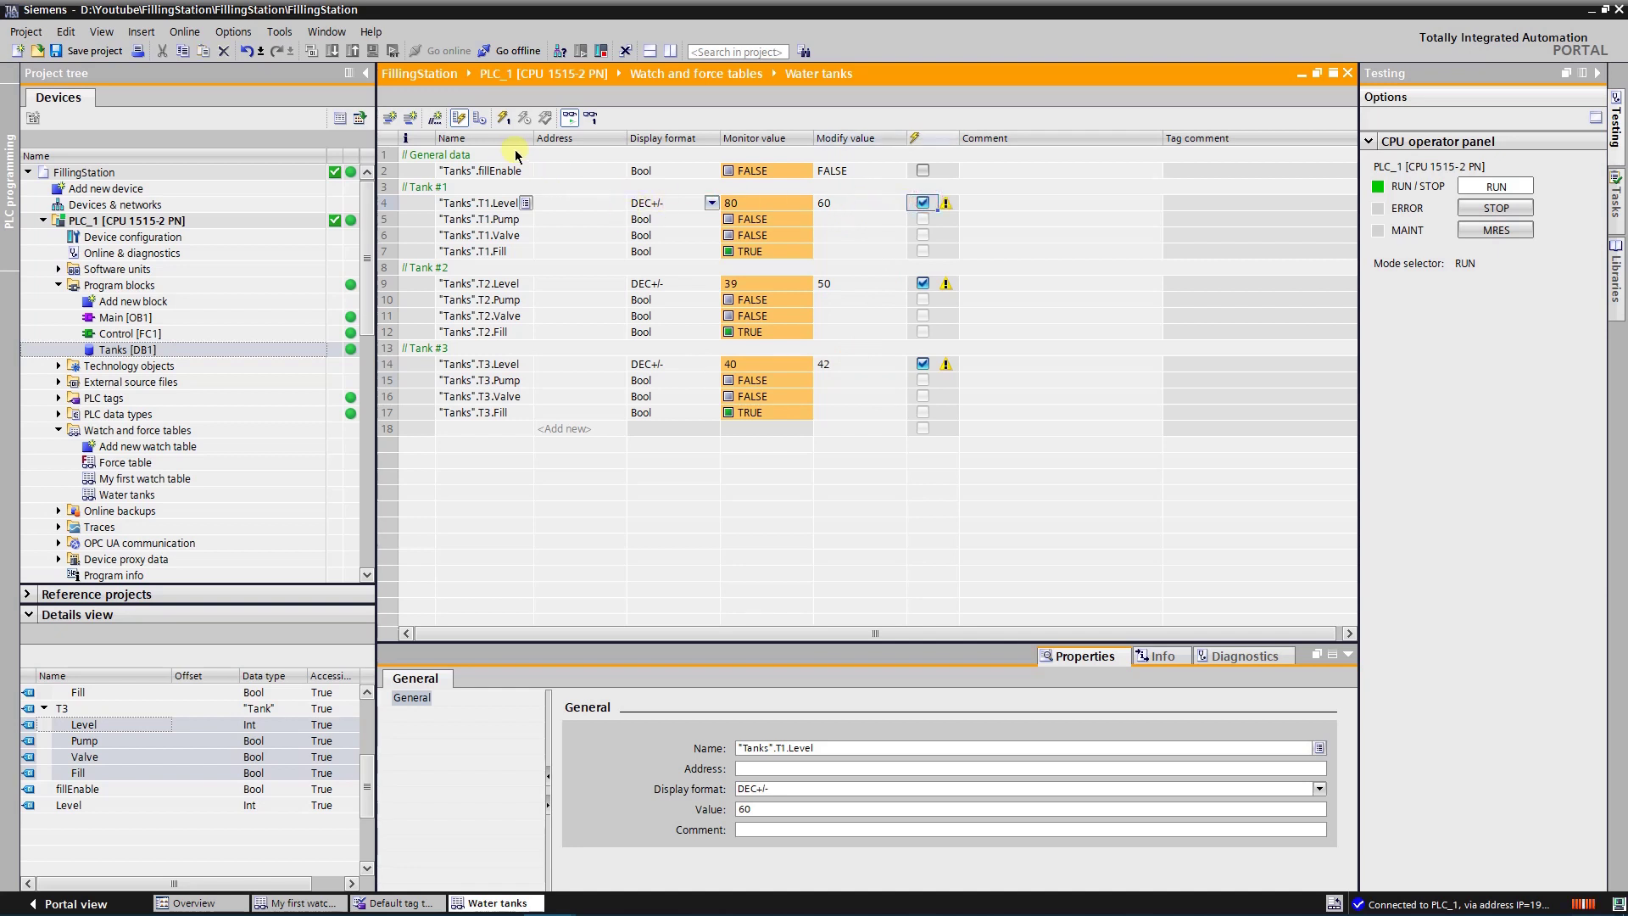
left_click(503, 117)
left_click(502, 117)
Unmark the three tank levels and modify fillEnable to TRUE so filling starts.
left_click(922, 202)
left_click(922, 284)
left_click(922, 364)
left_click(923, 171)
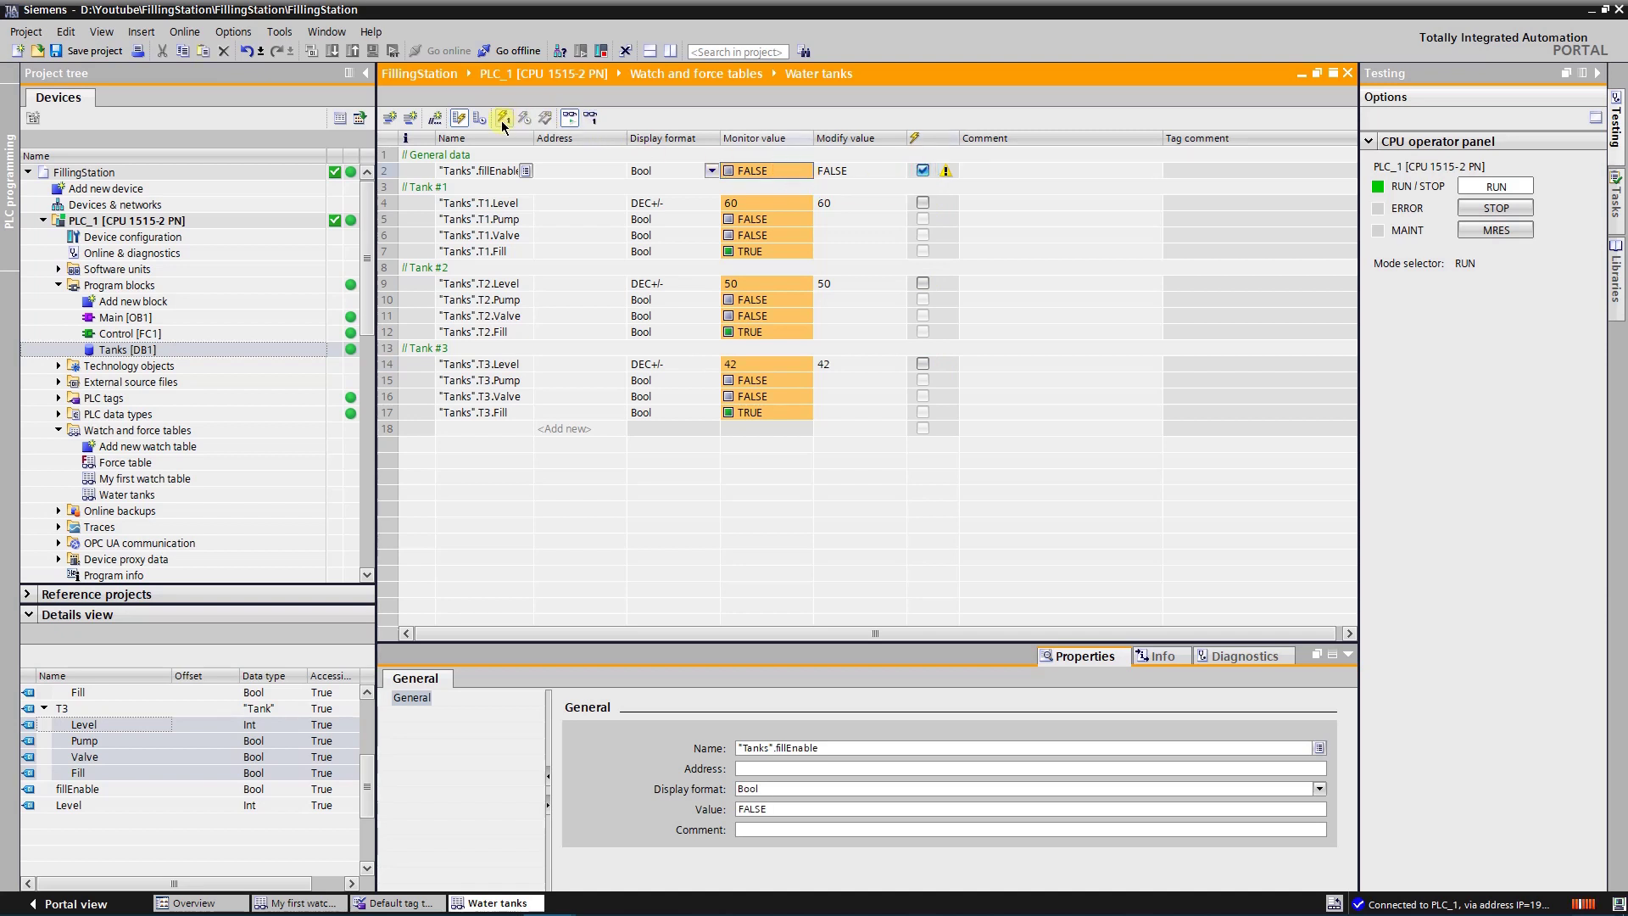
right_click(754, 172)
mouse_move(767, 176)
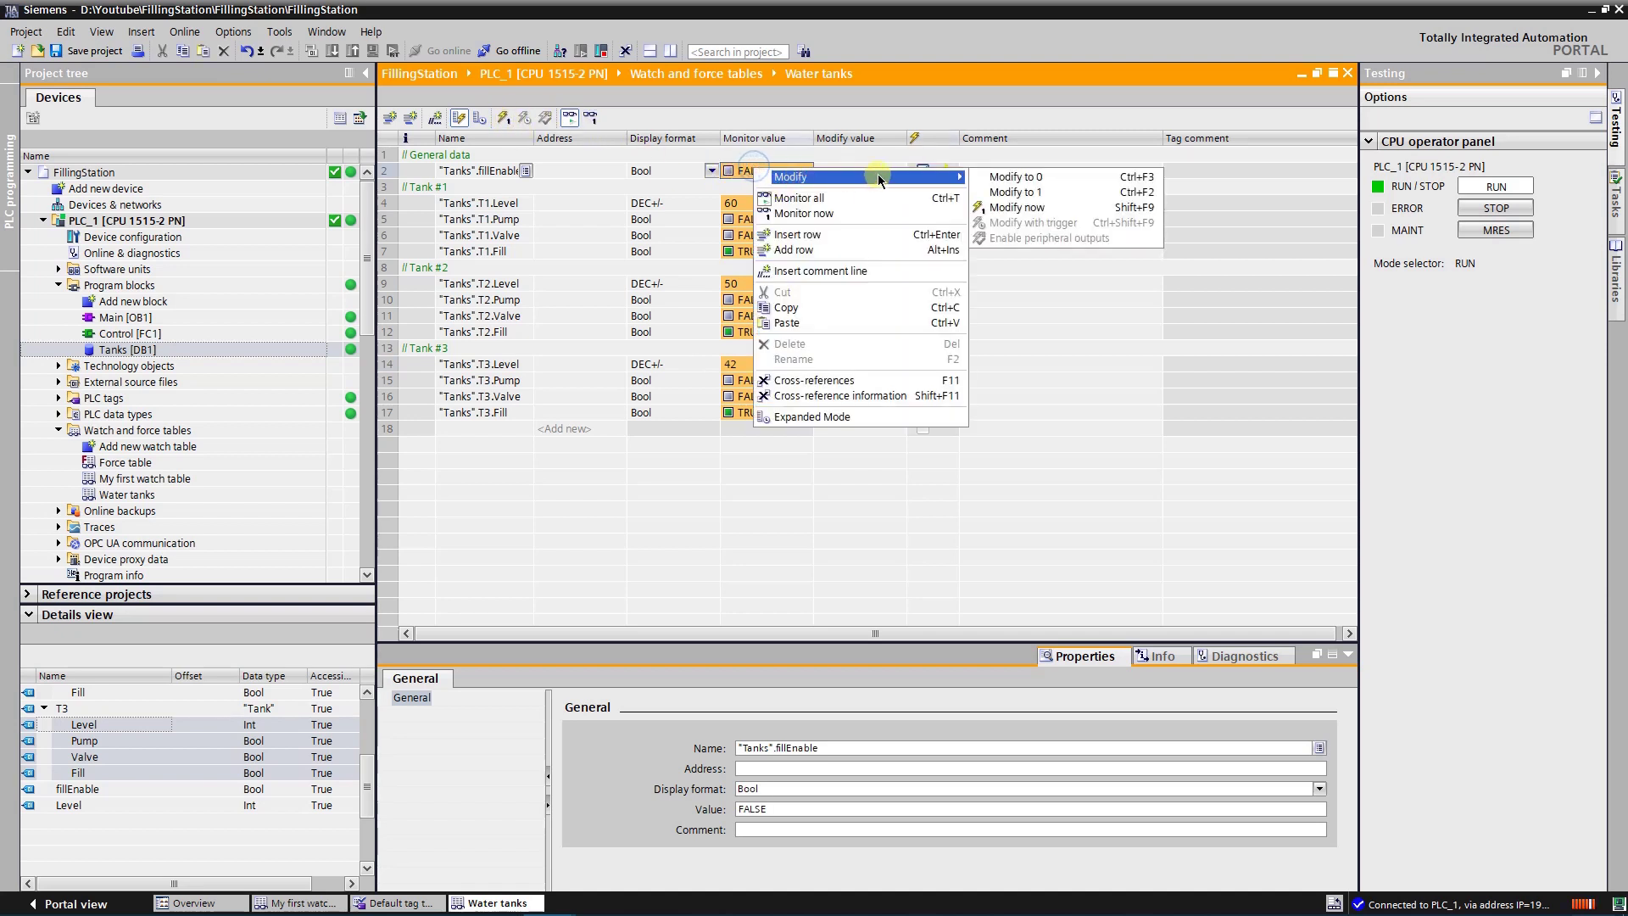
left_click(999, 197)
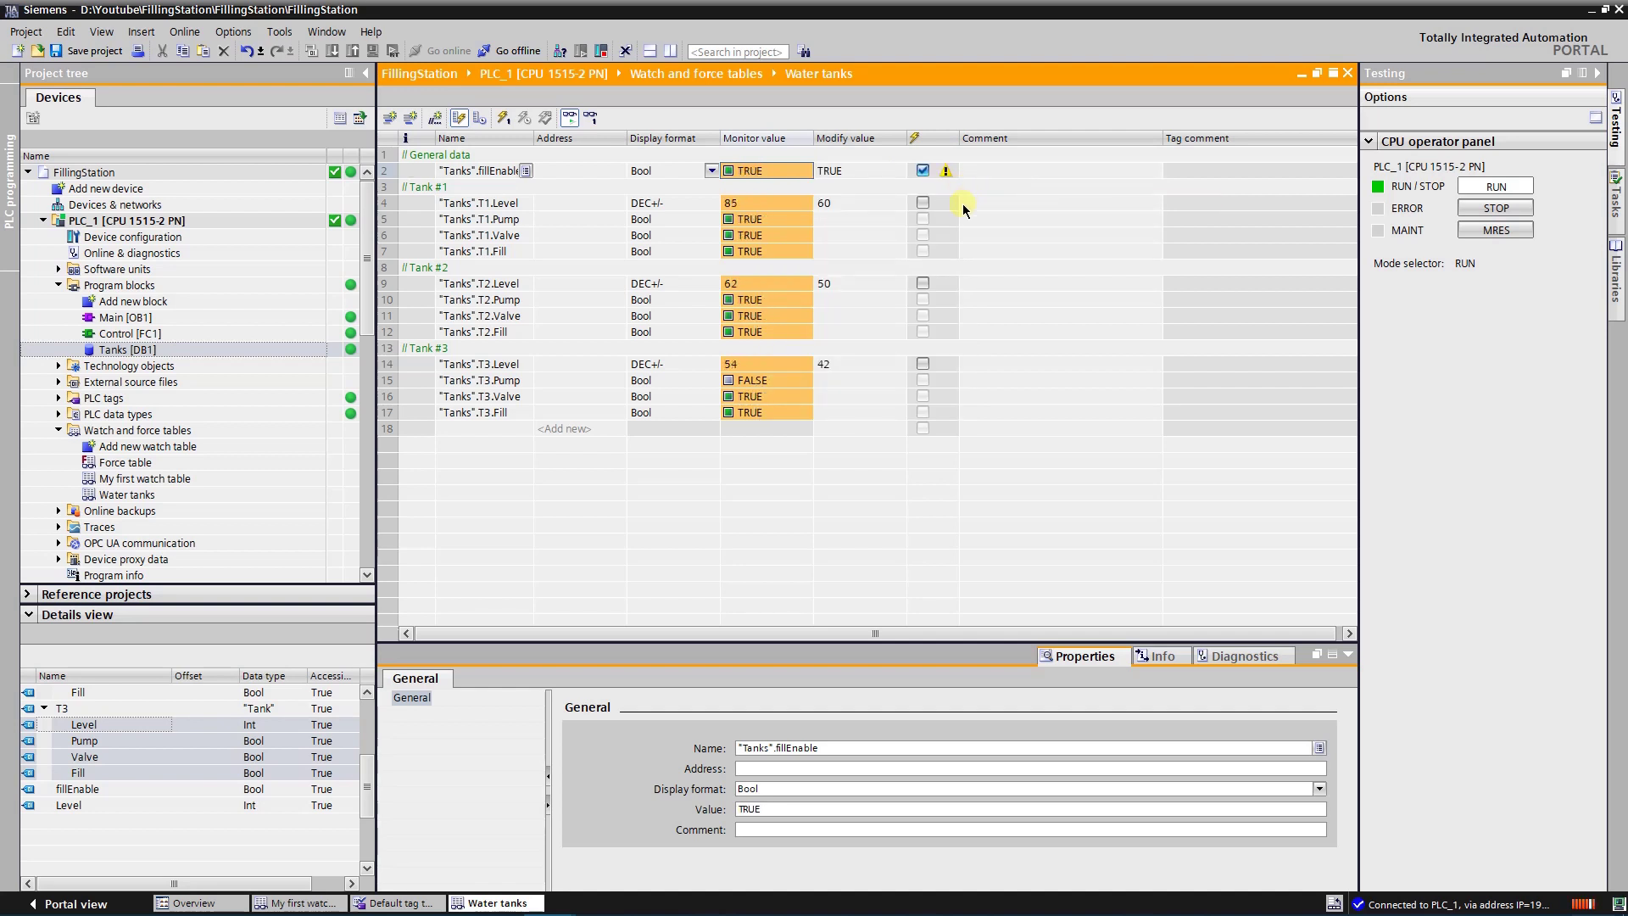
Set Tank 1's level display format to Hex and Tank 2's to Bin.
left_click(680, 205)
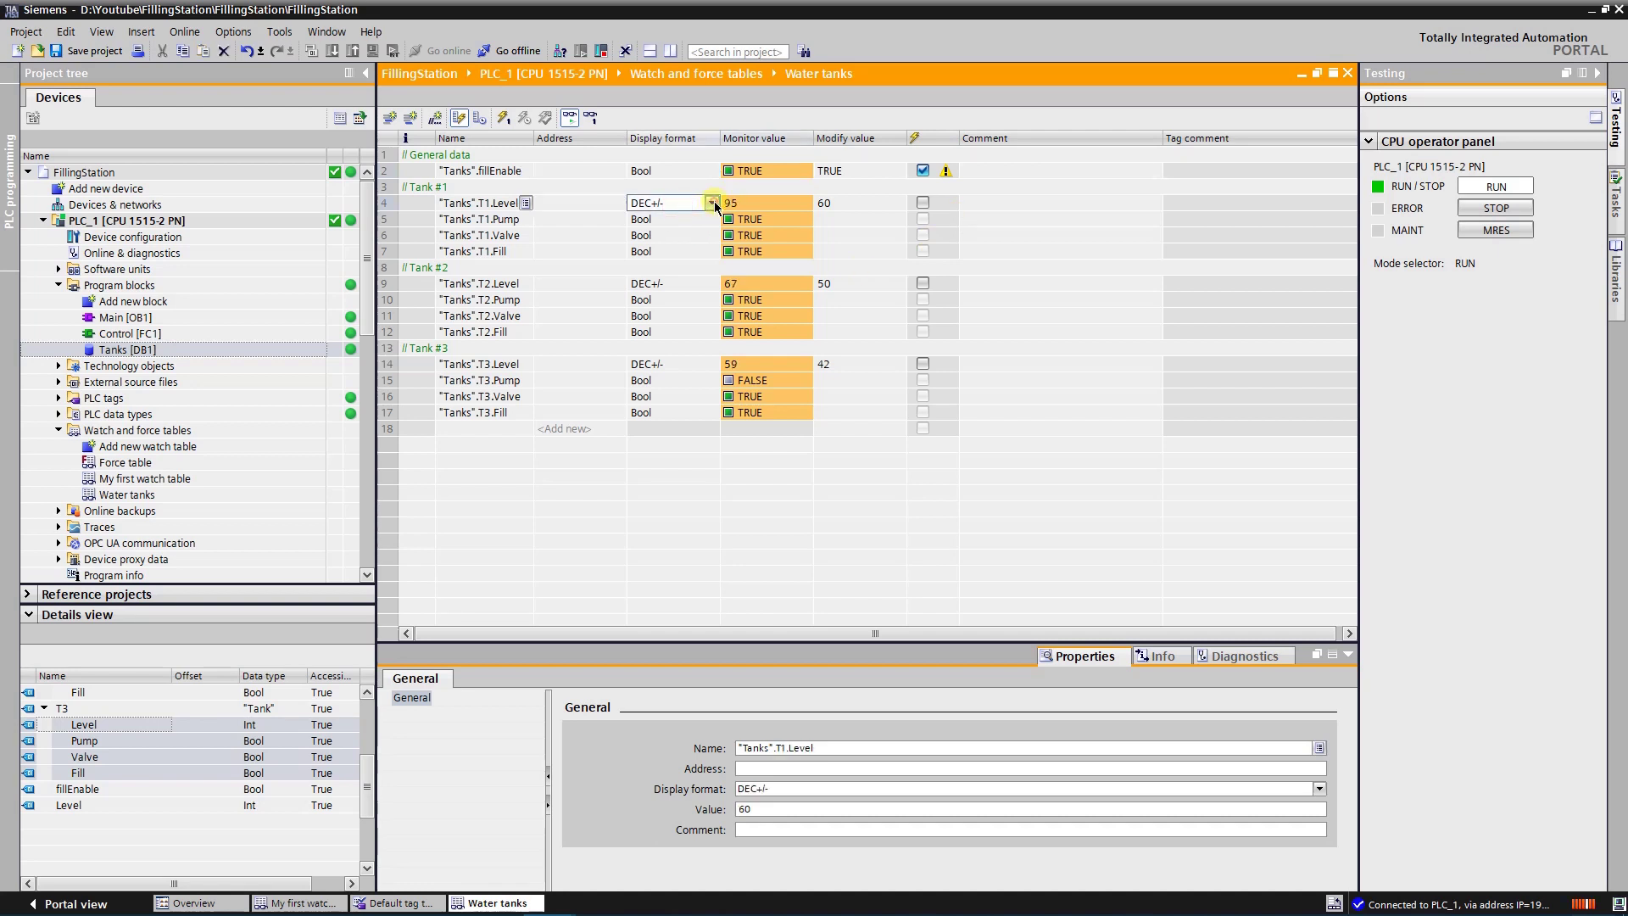
left_click(713, 203)
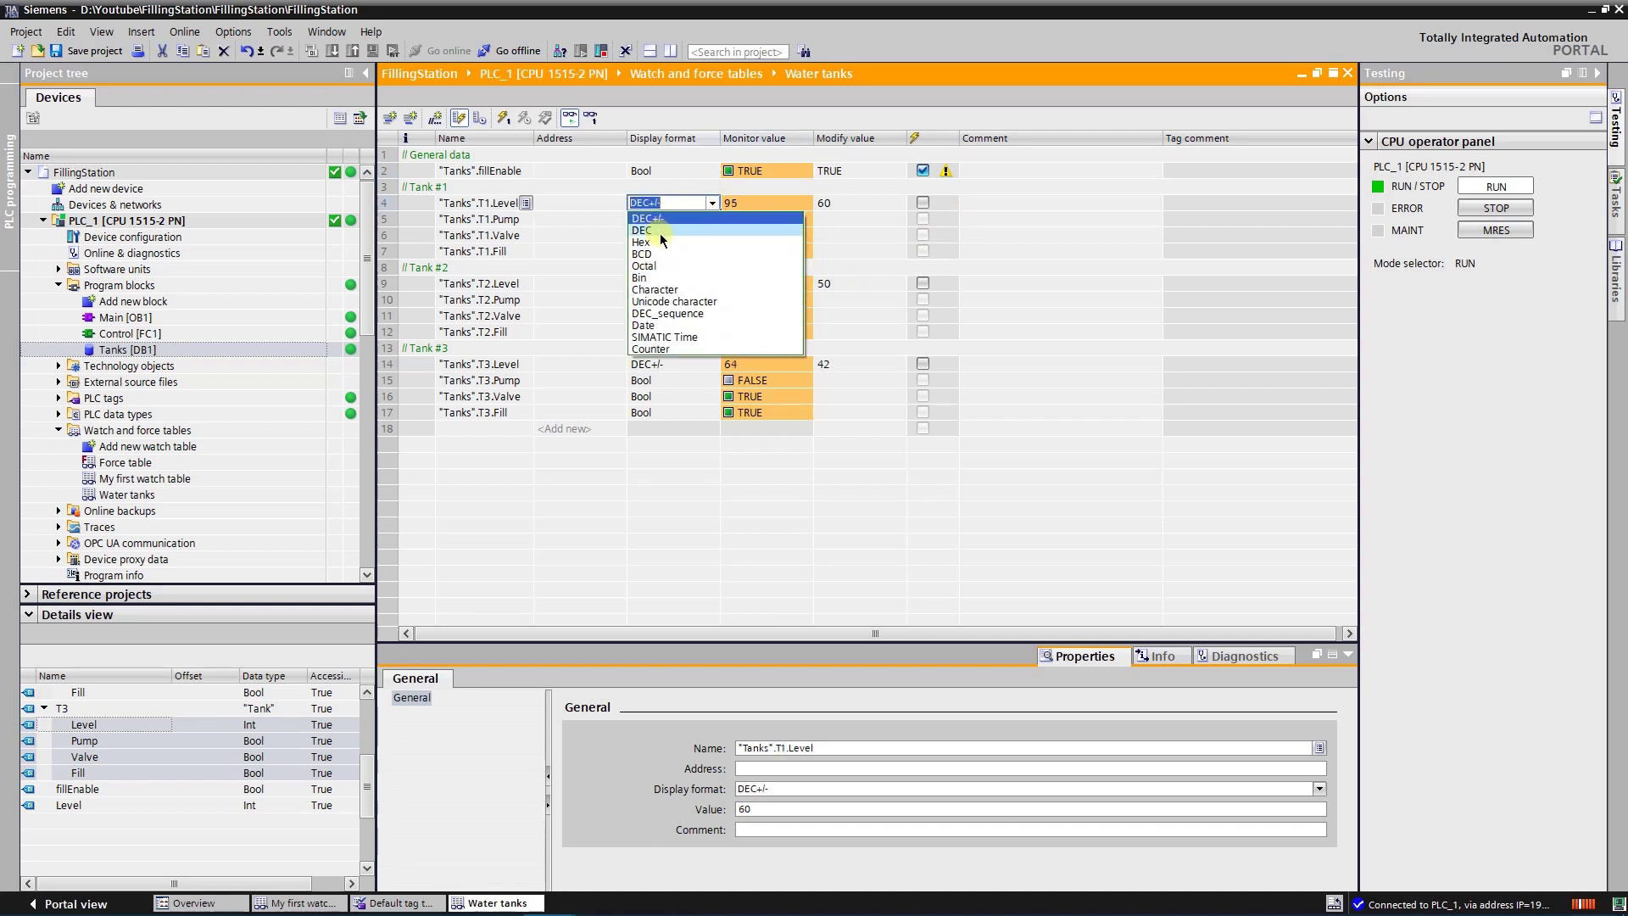
left_click(660, 242)
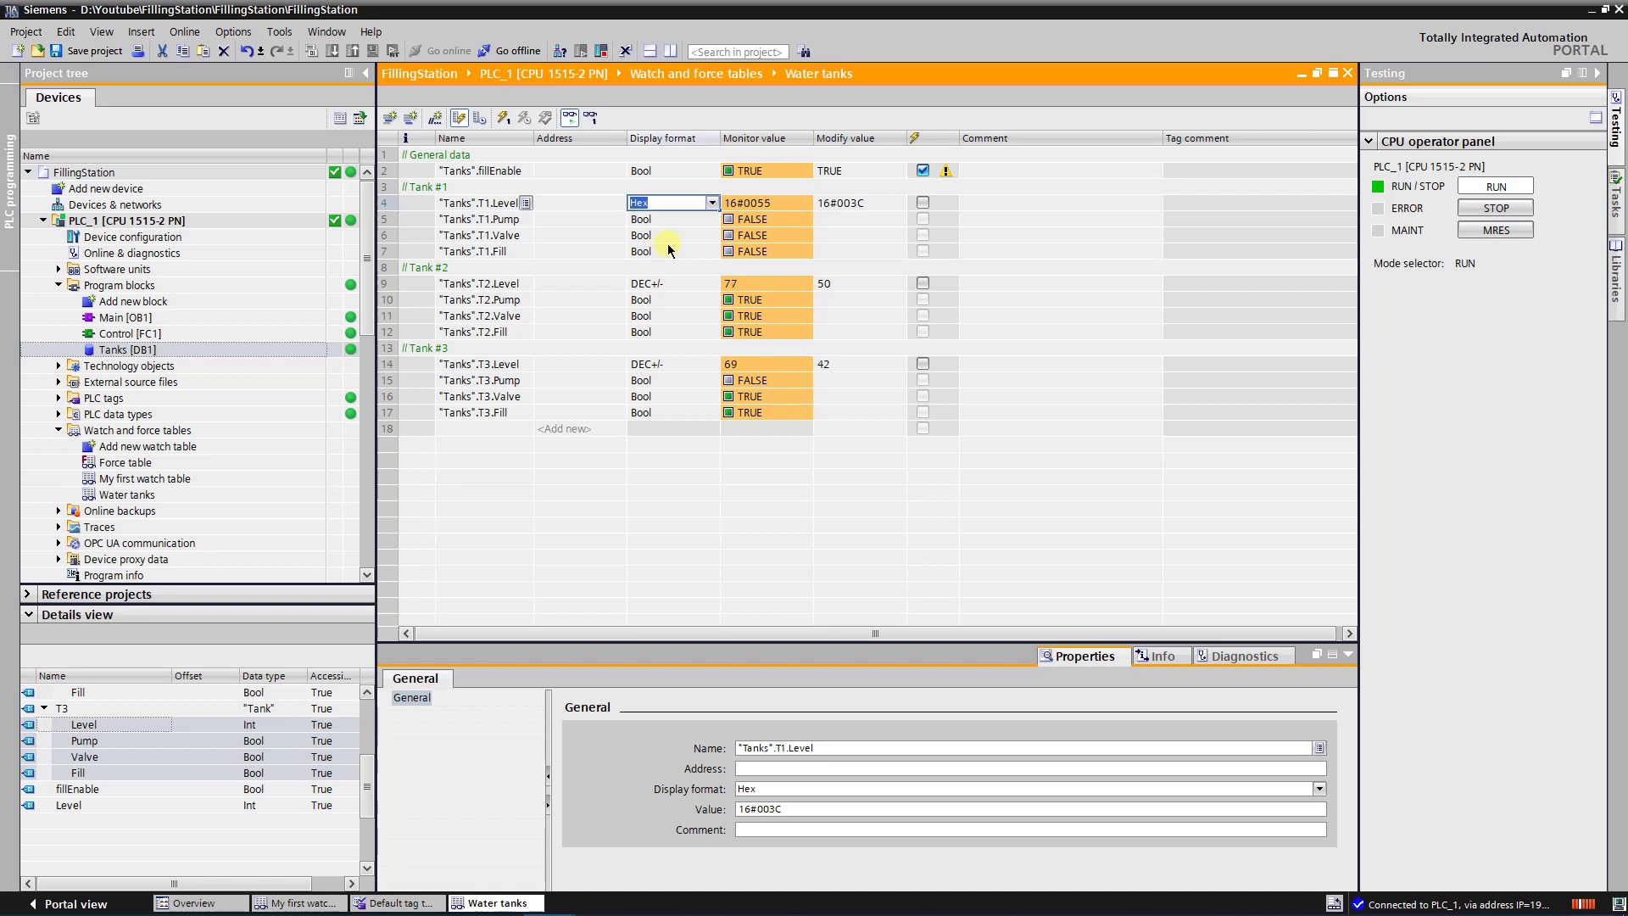
left_click(696, 285)
left_click(712, 285)
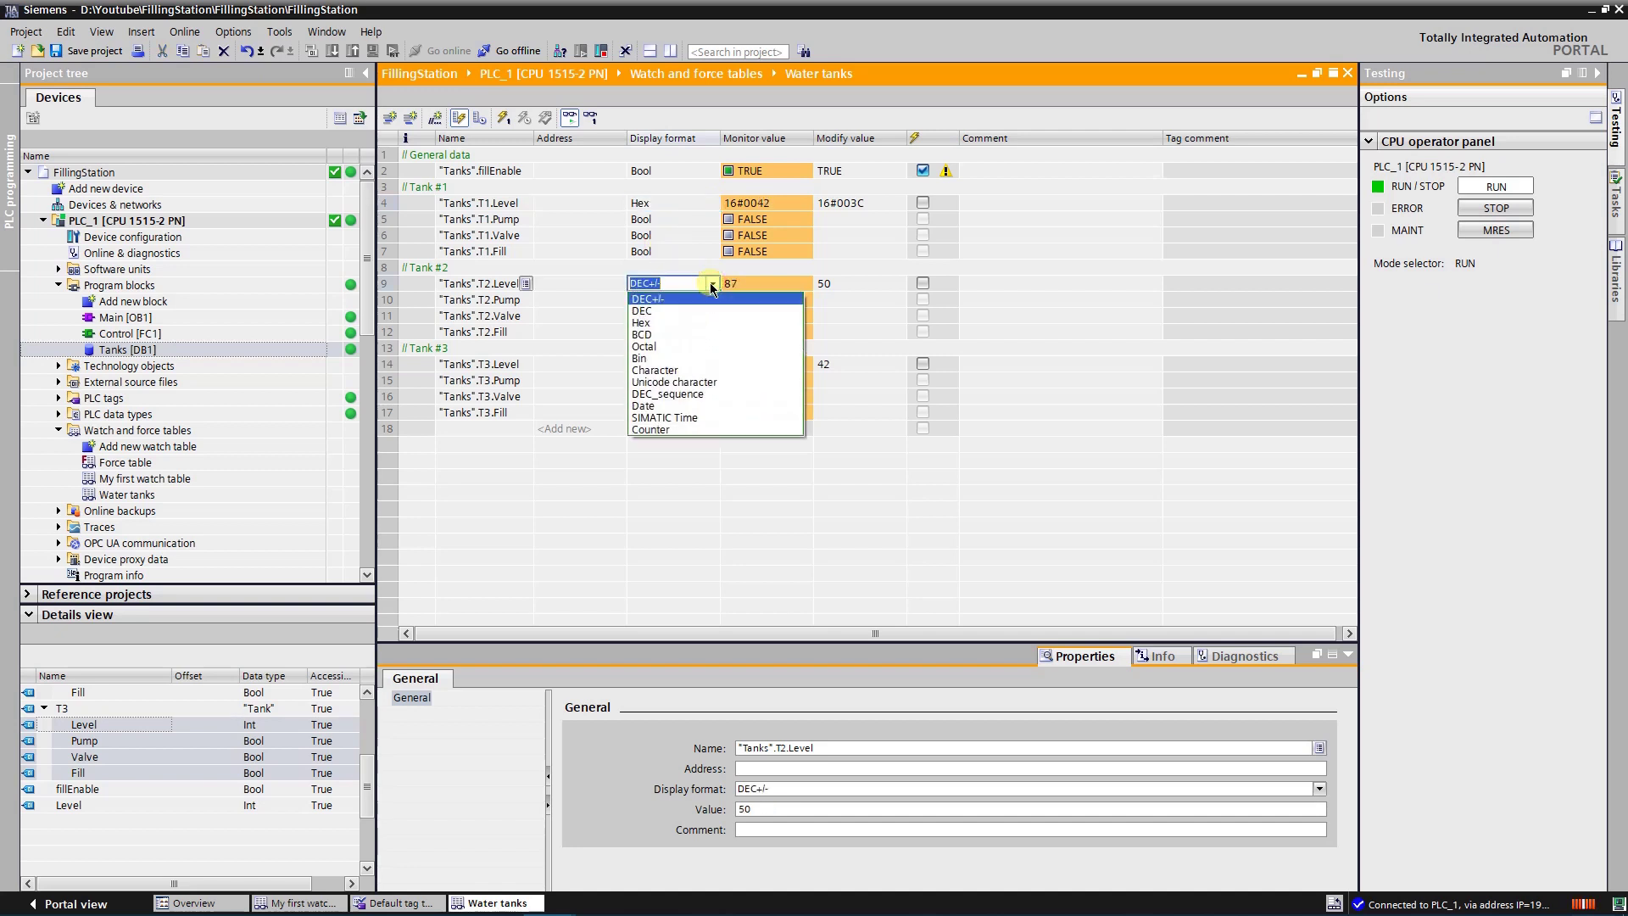
left_click(659, 358)
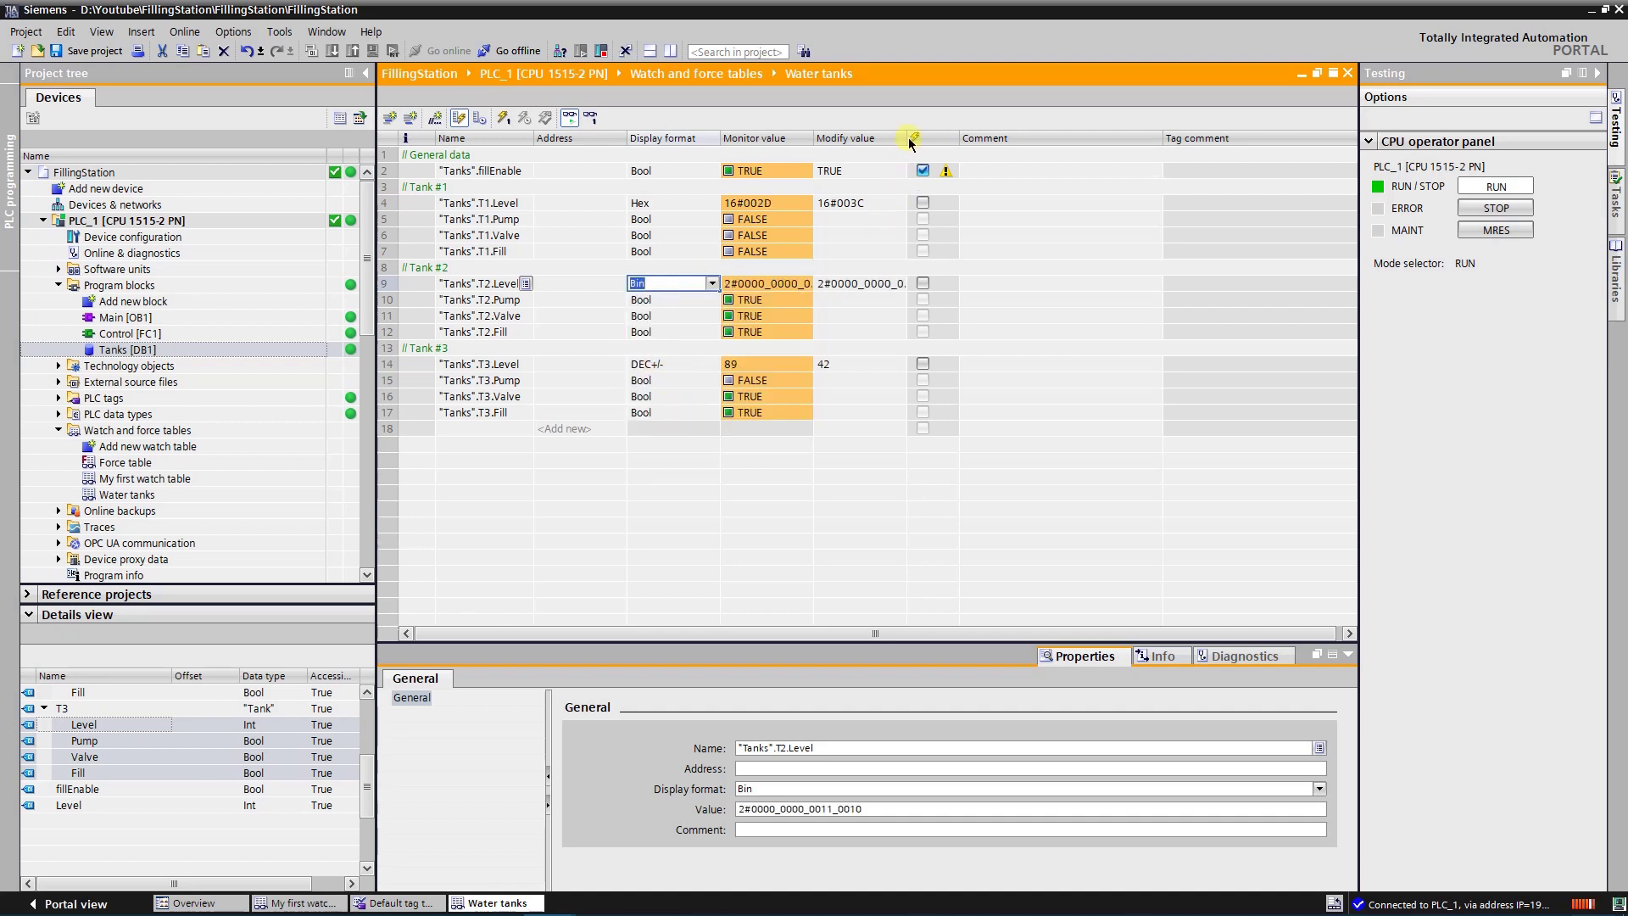
Widen the Monitor value column so the full binary value is readable.
left_click(906, 136)
double_click(812, 136)
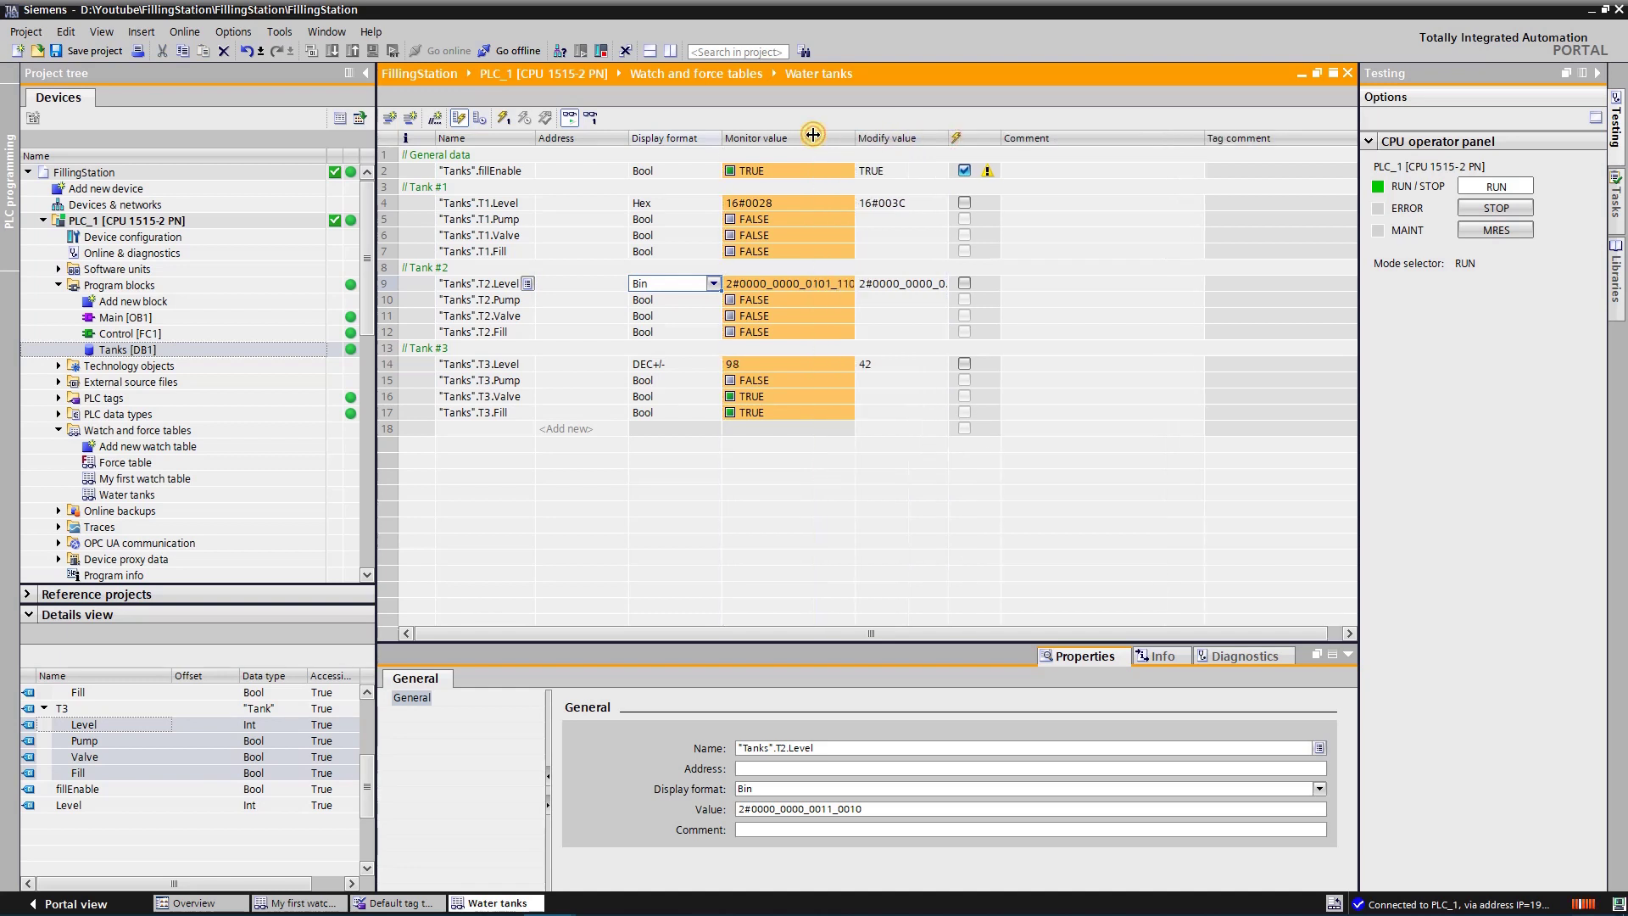
left_click_drag(858, 138, 1030, 137)
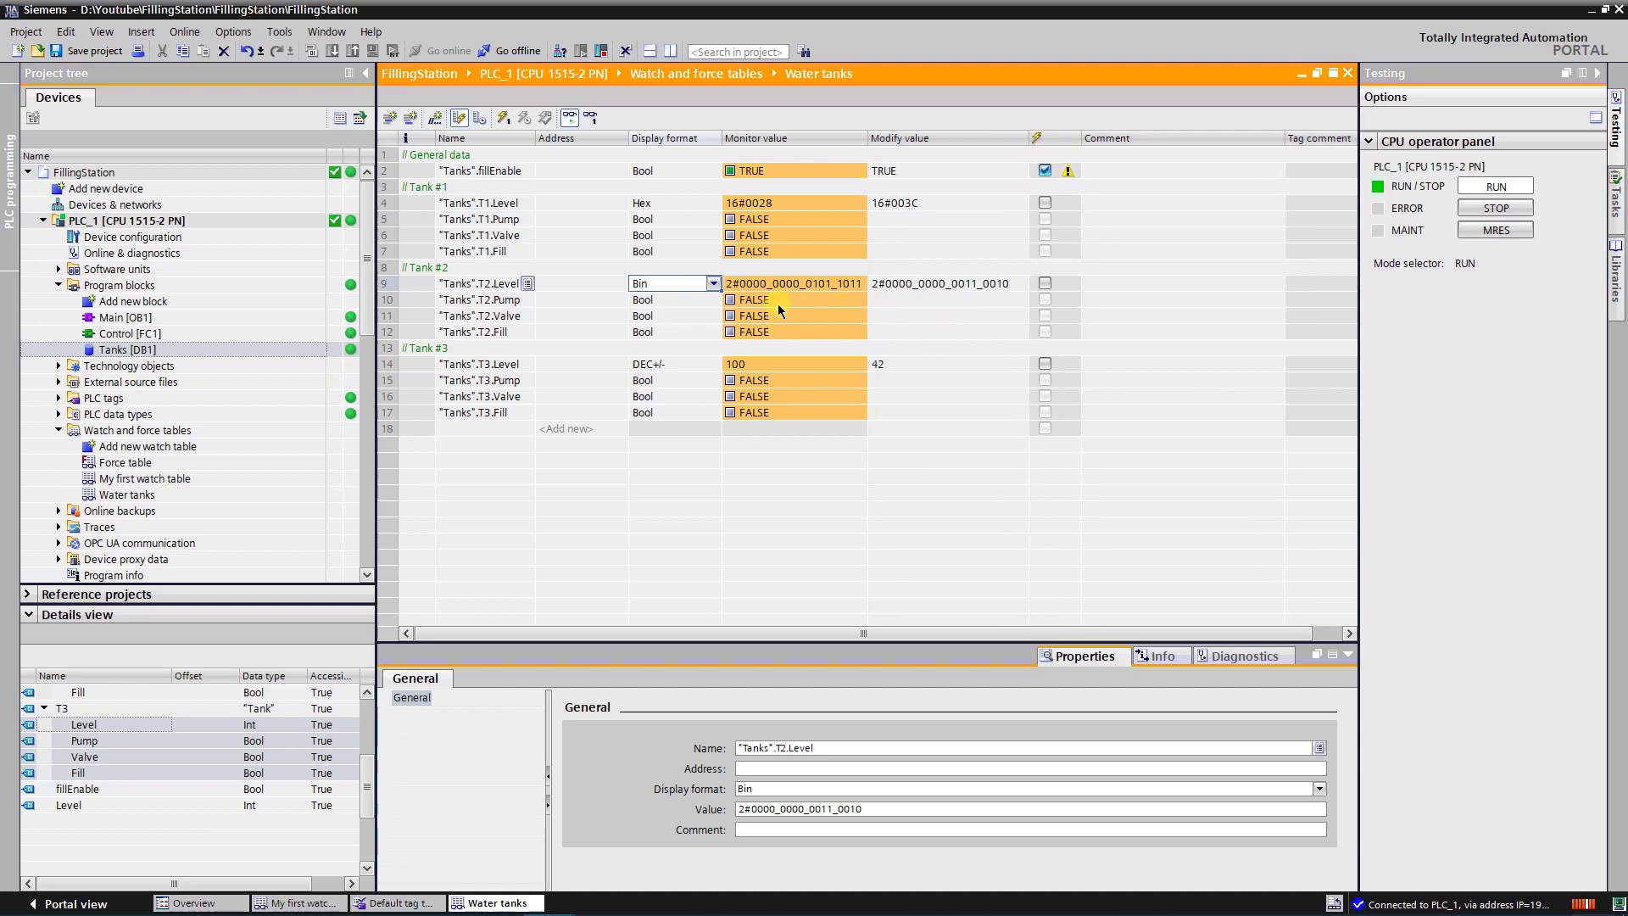
Modify T1.Level, T2.Level and T3.Level each to 0.
right_click(778, 202)
mouse_move(821, 216)
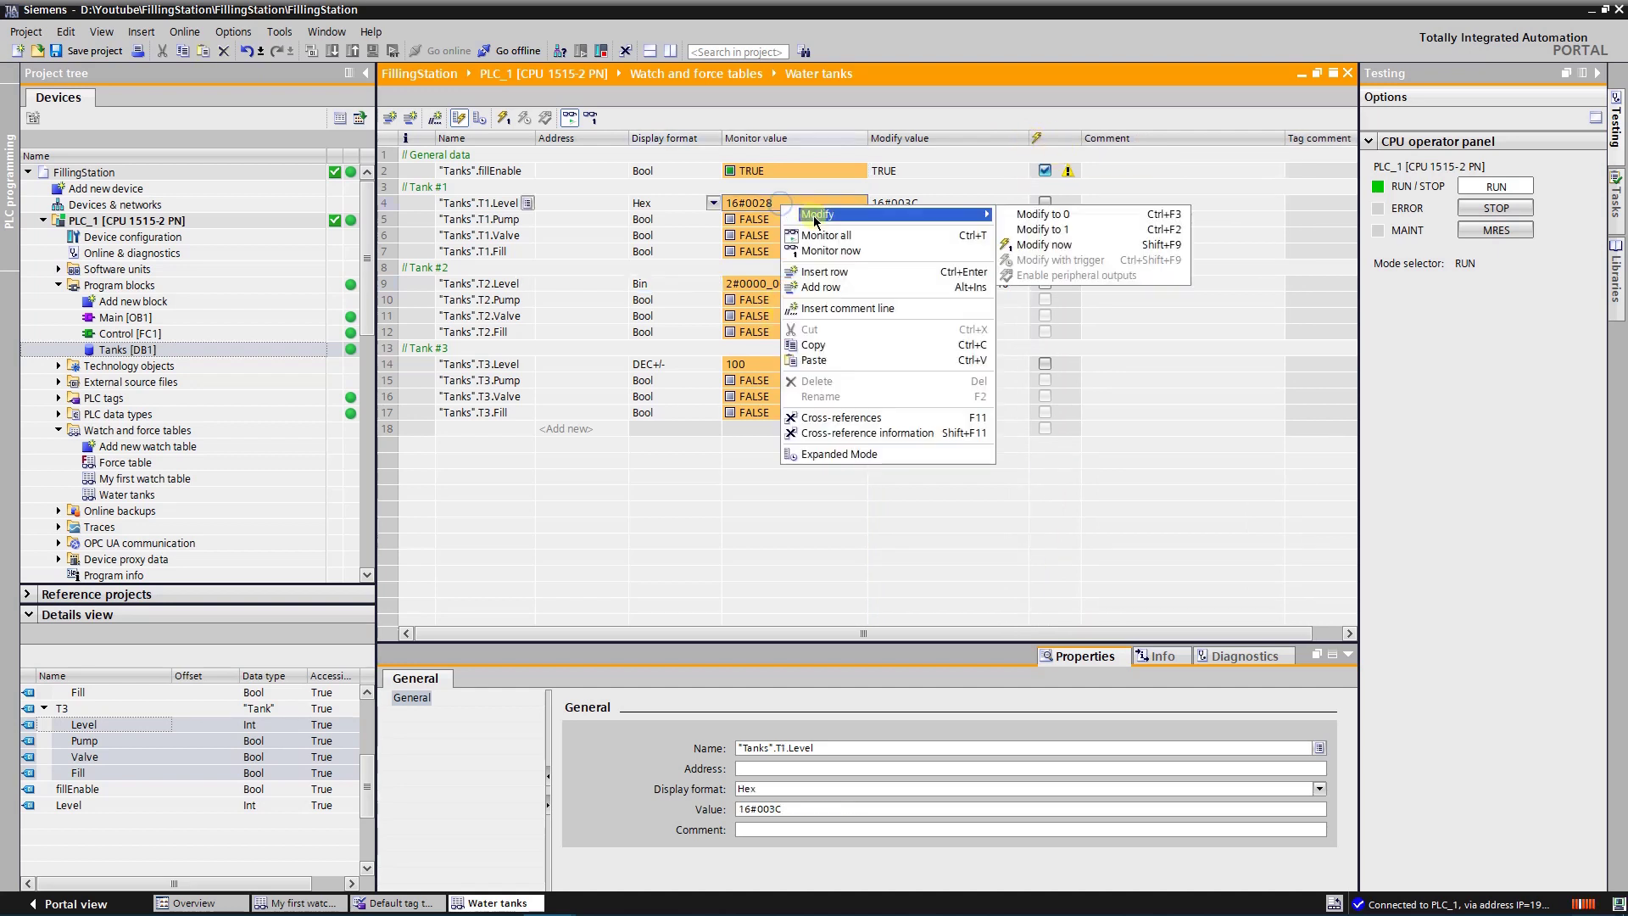
left_click(1045, 217)
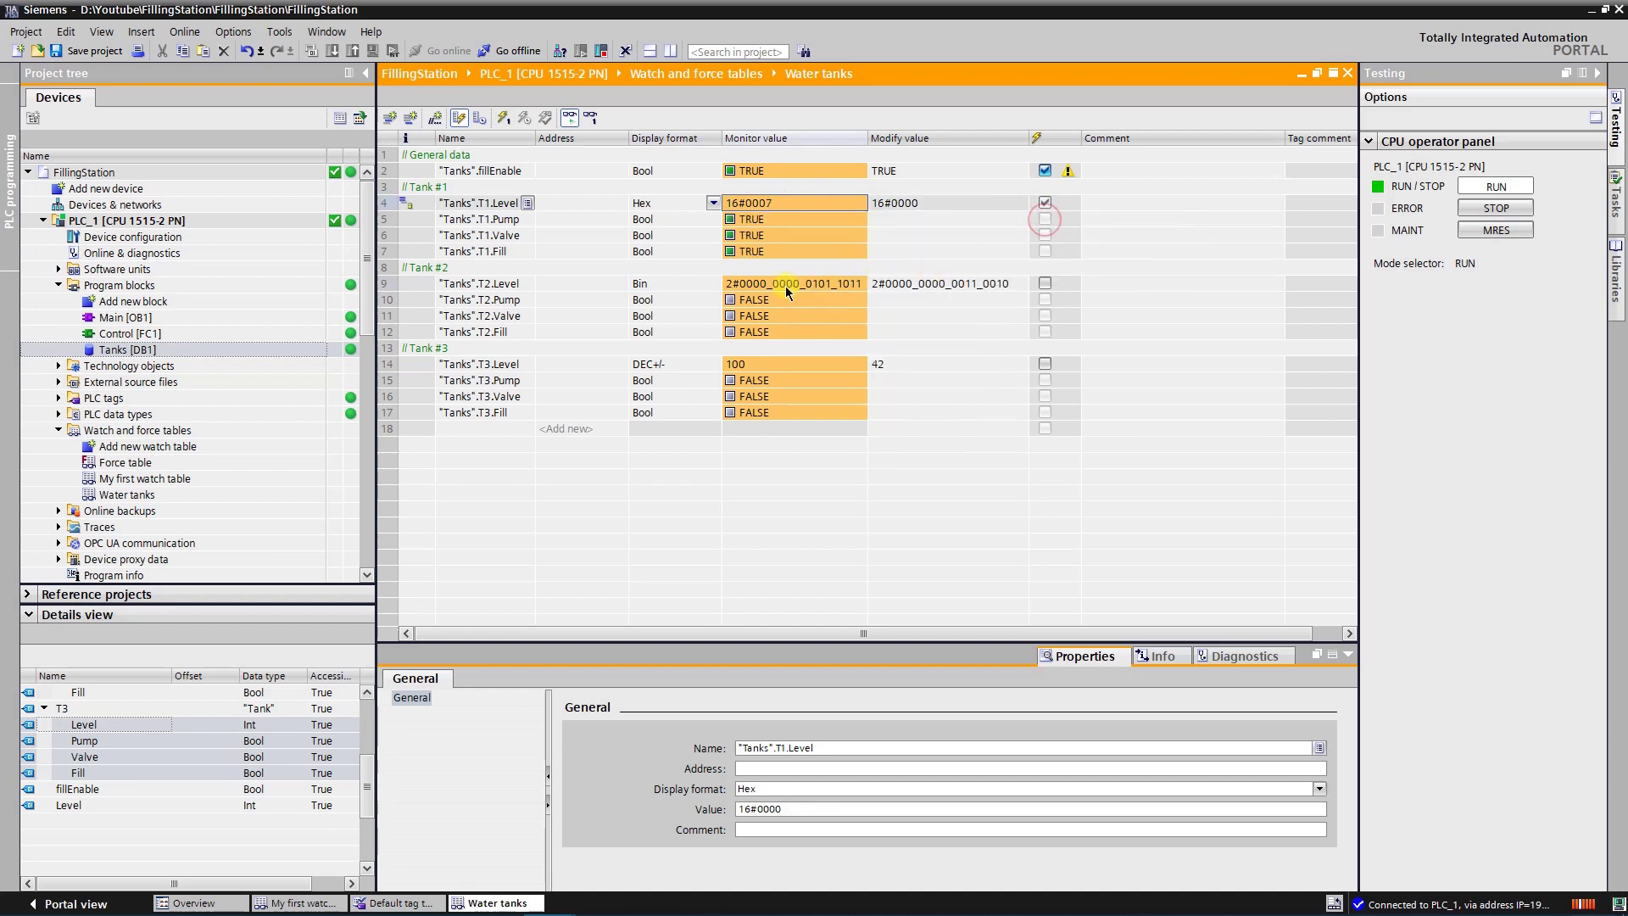
right_click(785, 287)
mouse_move(827, 297)
left_click(1044, 297)
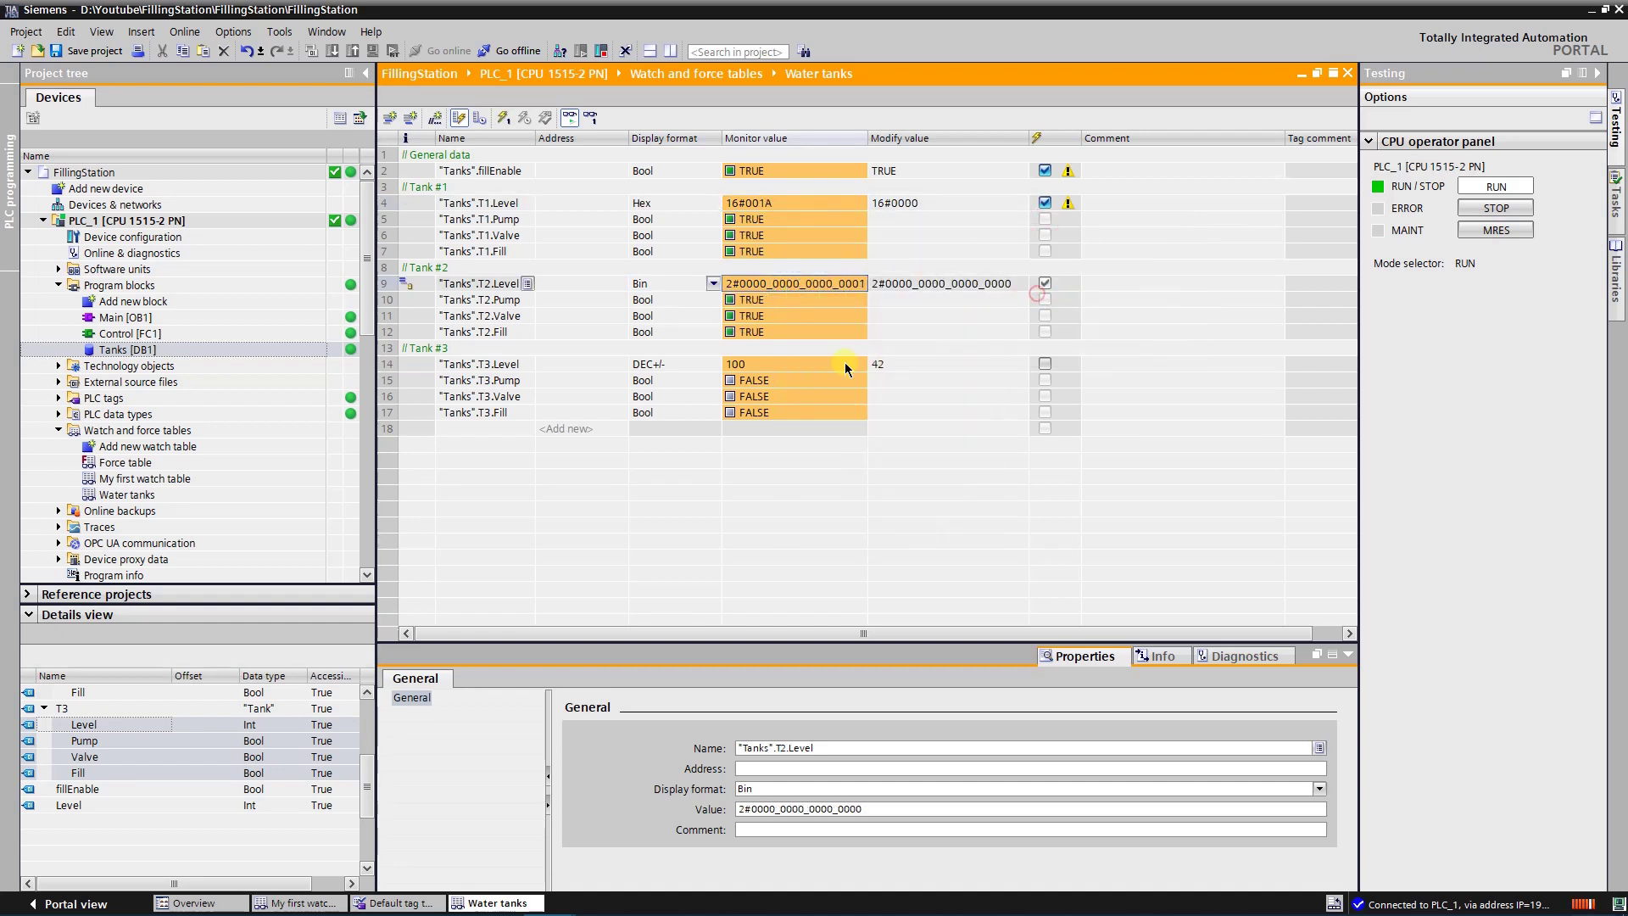
right_click(814, 366)
mouse_move(899, 370)
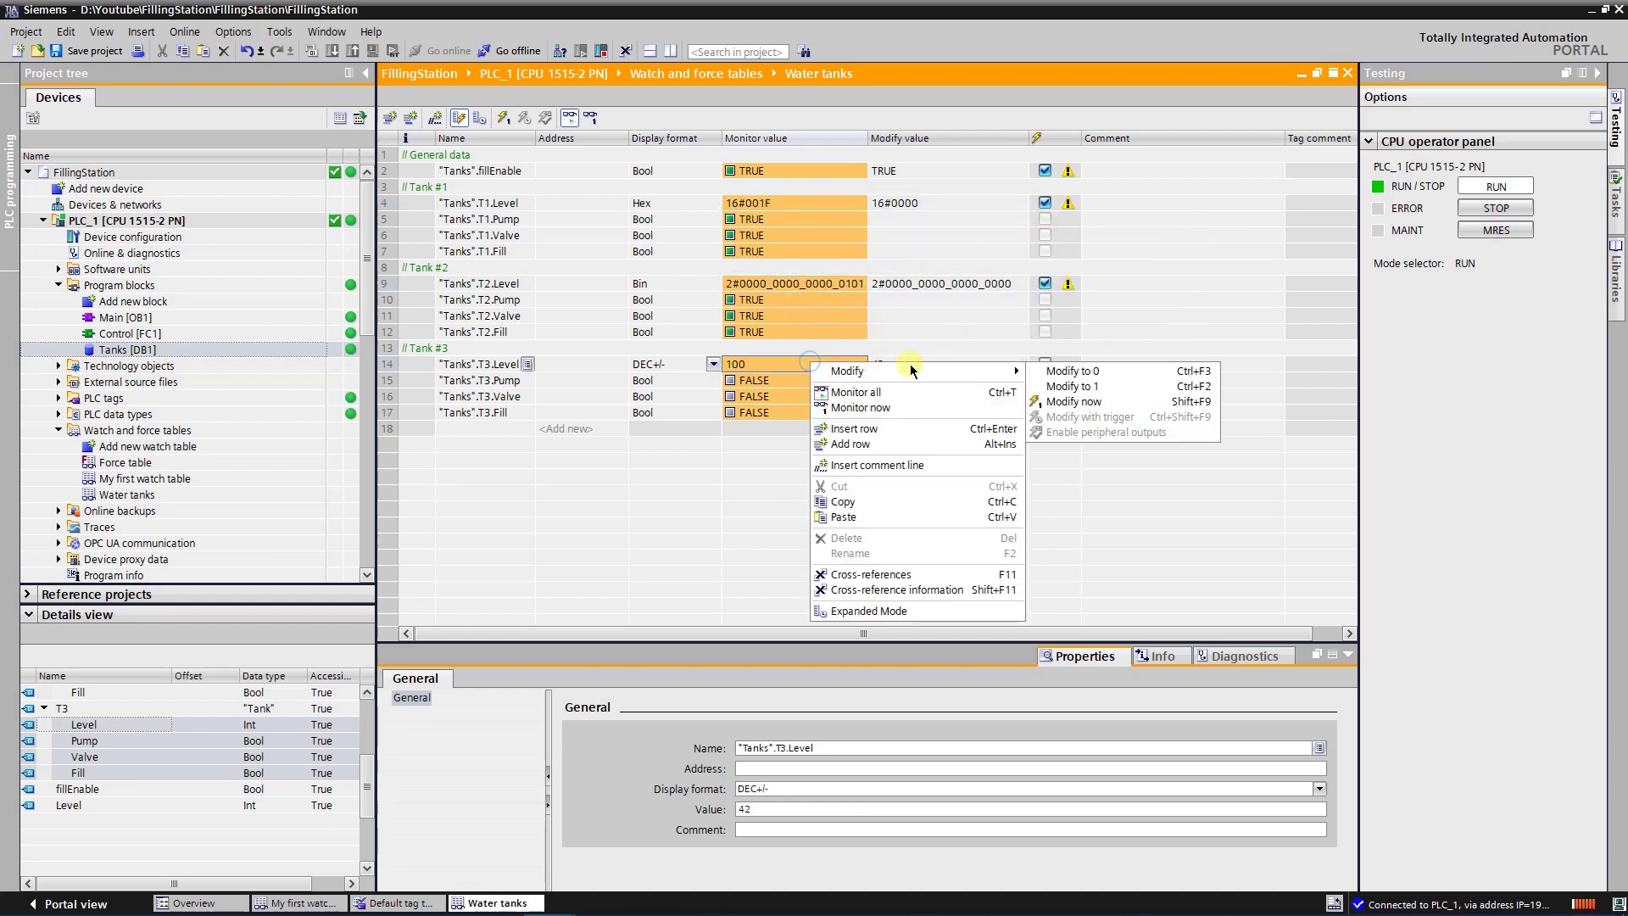
left_click(1058, 373)
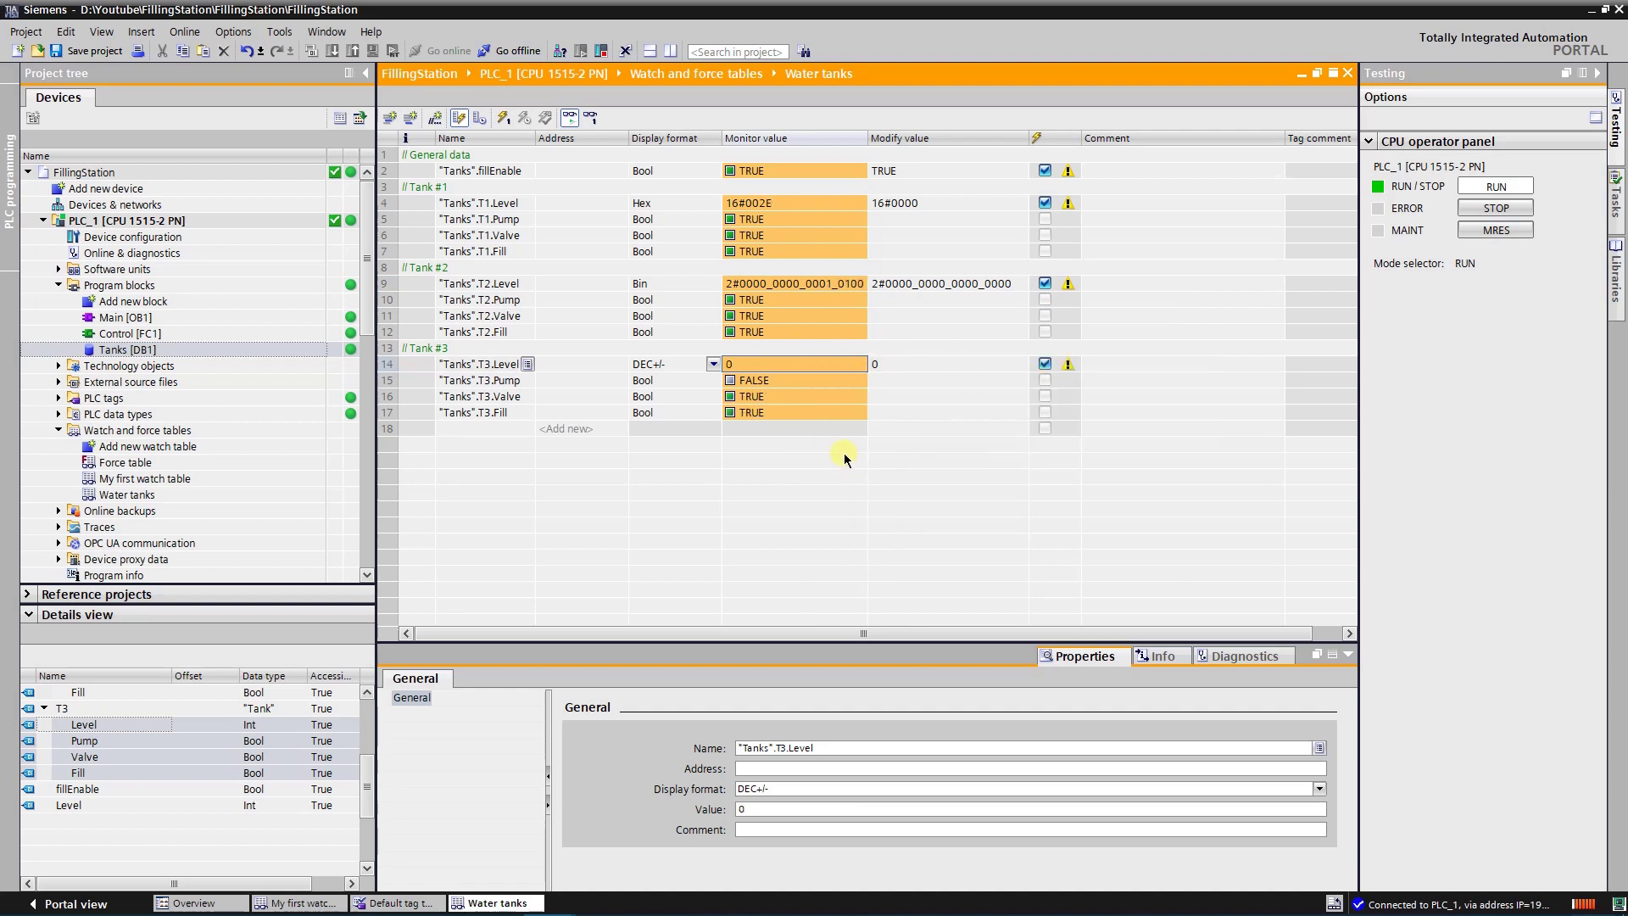
left_click(718, 366)
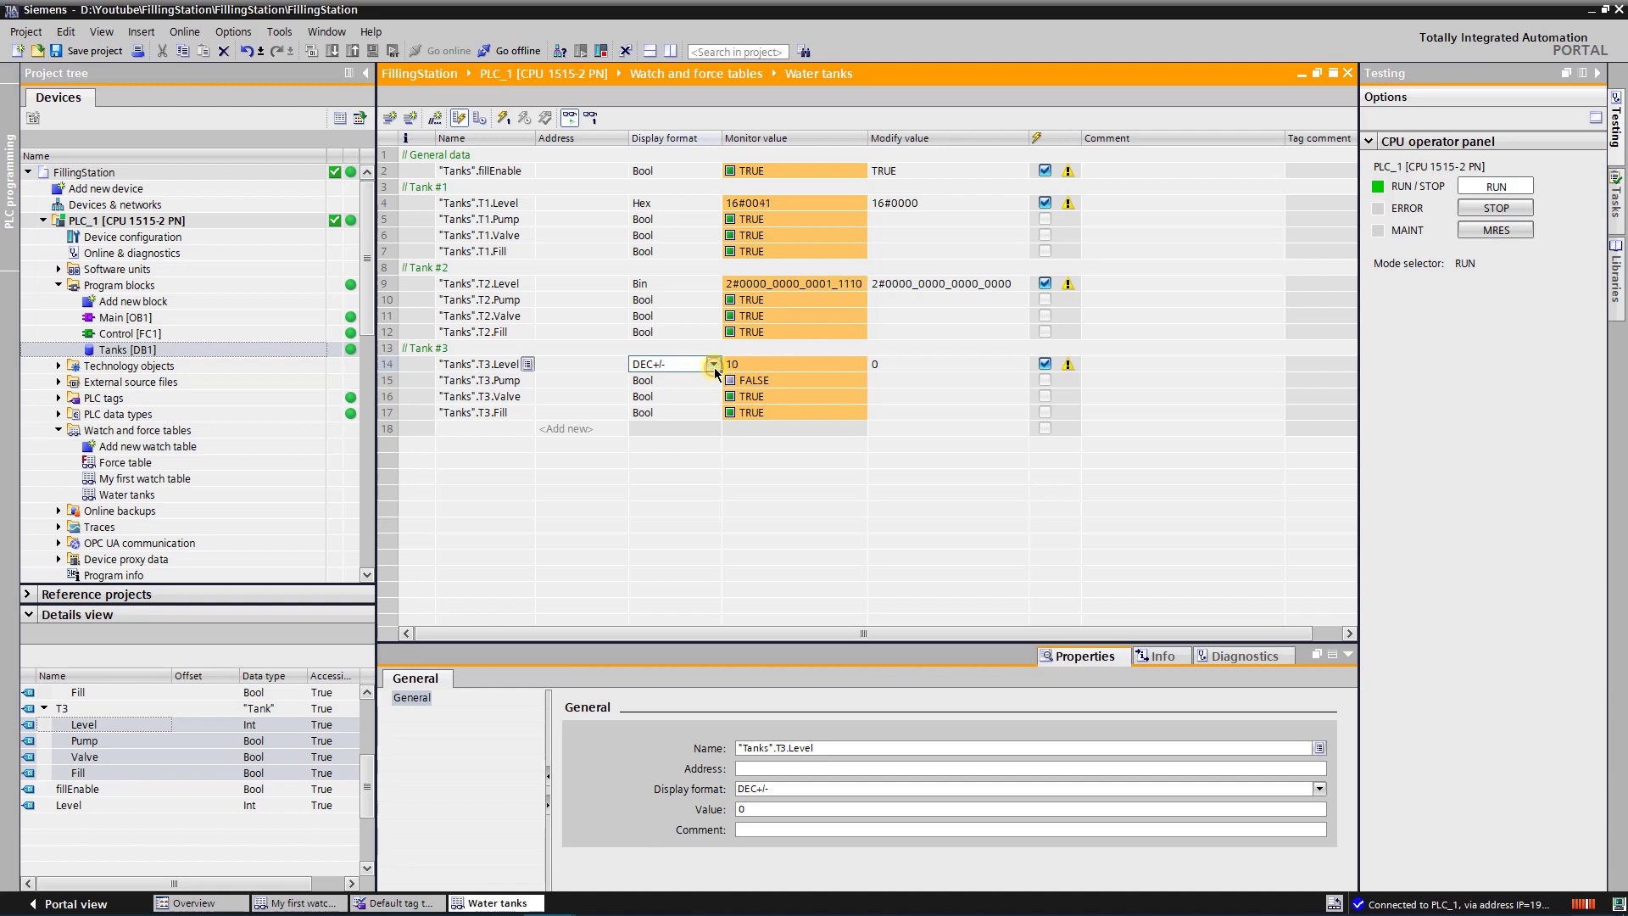
Show T3.Level in Octal (8#100) and check T3.Valve's live monitor value.
left_click(715, 370)
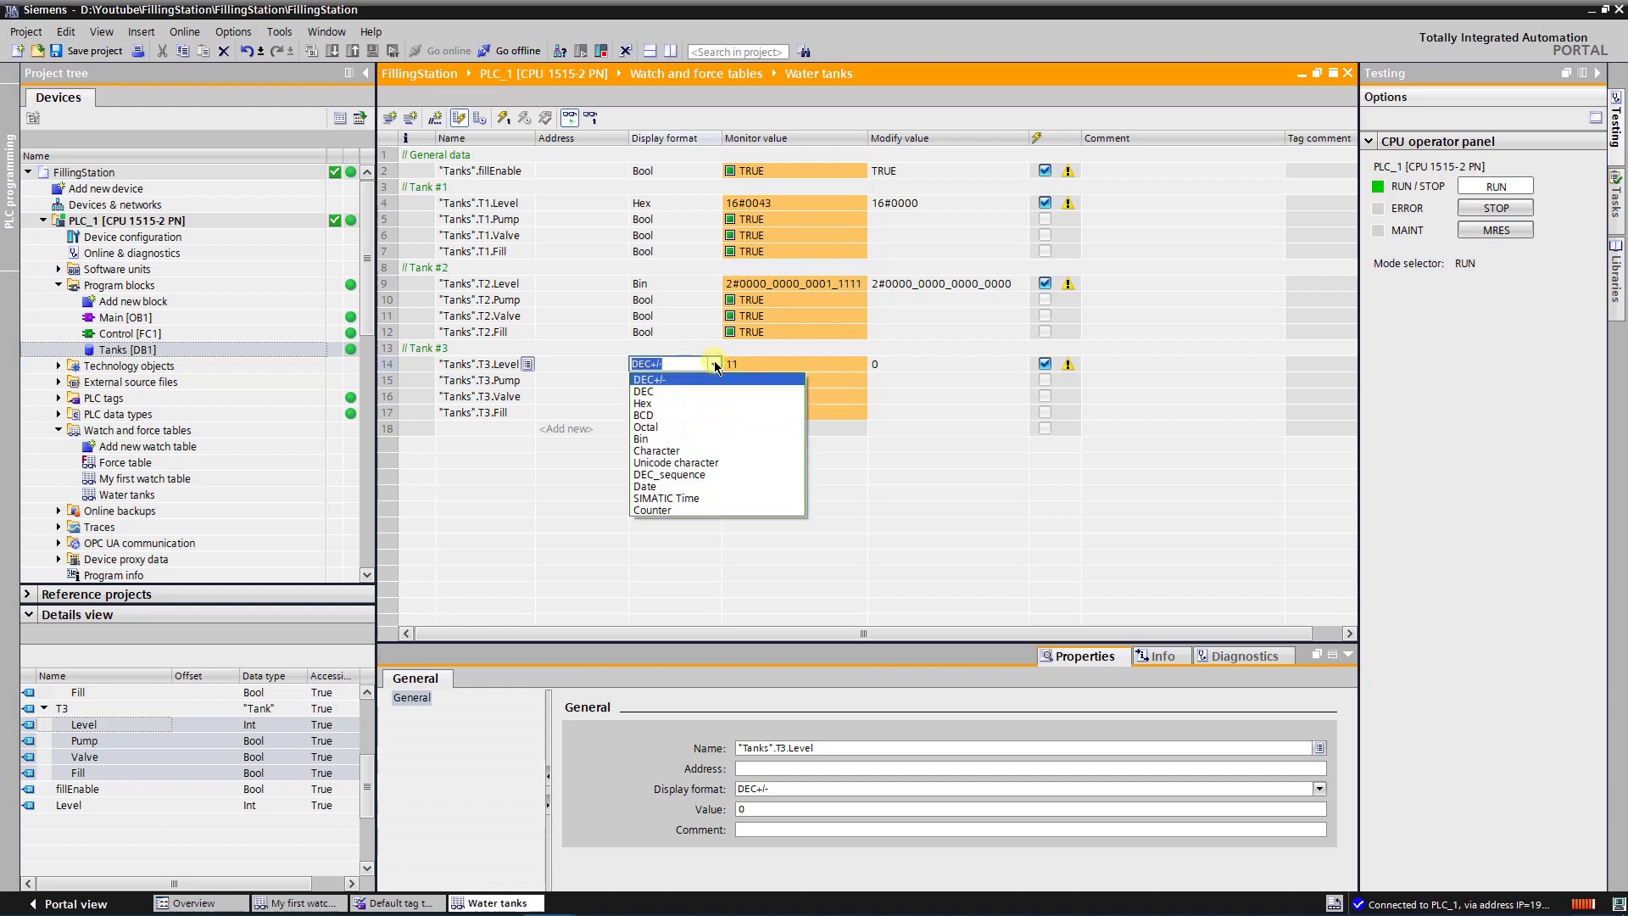
left_click(663, 429)
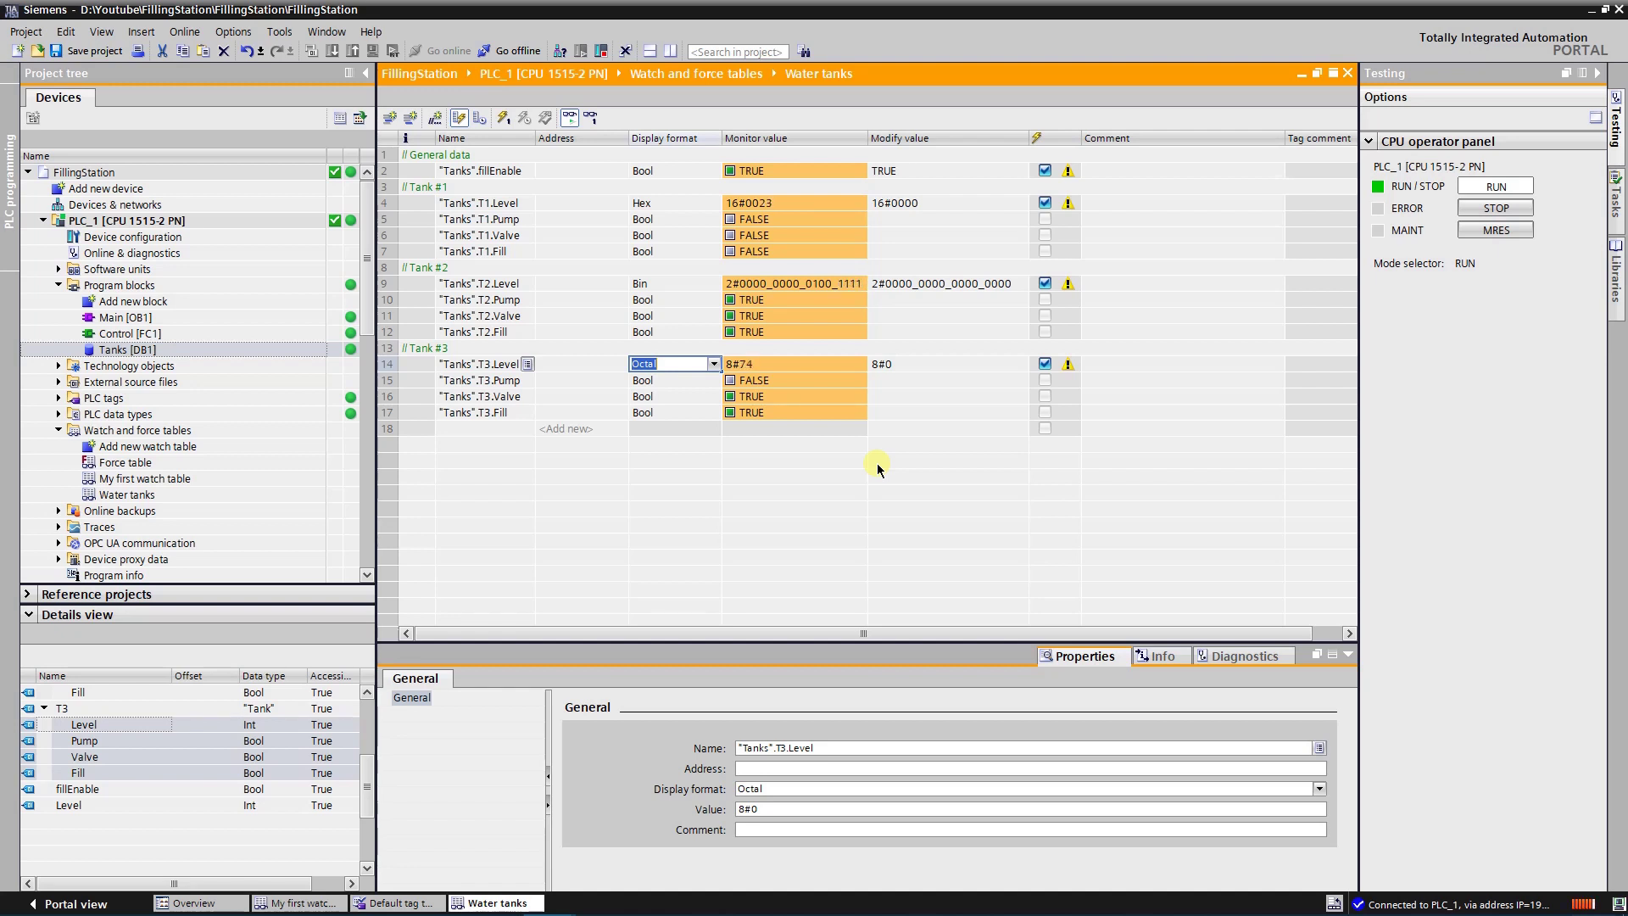
left_click(823, 397)
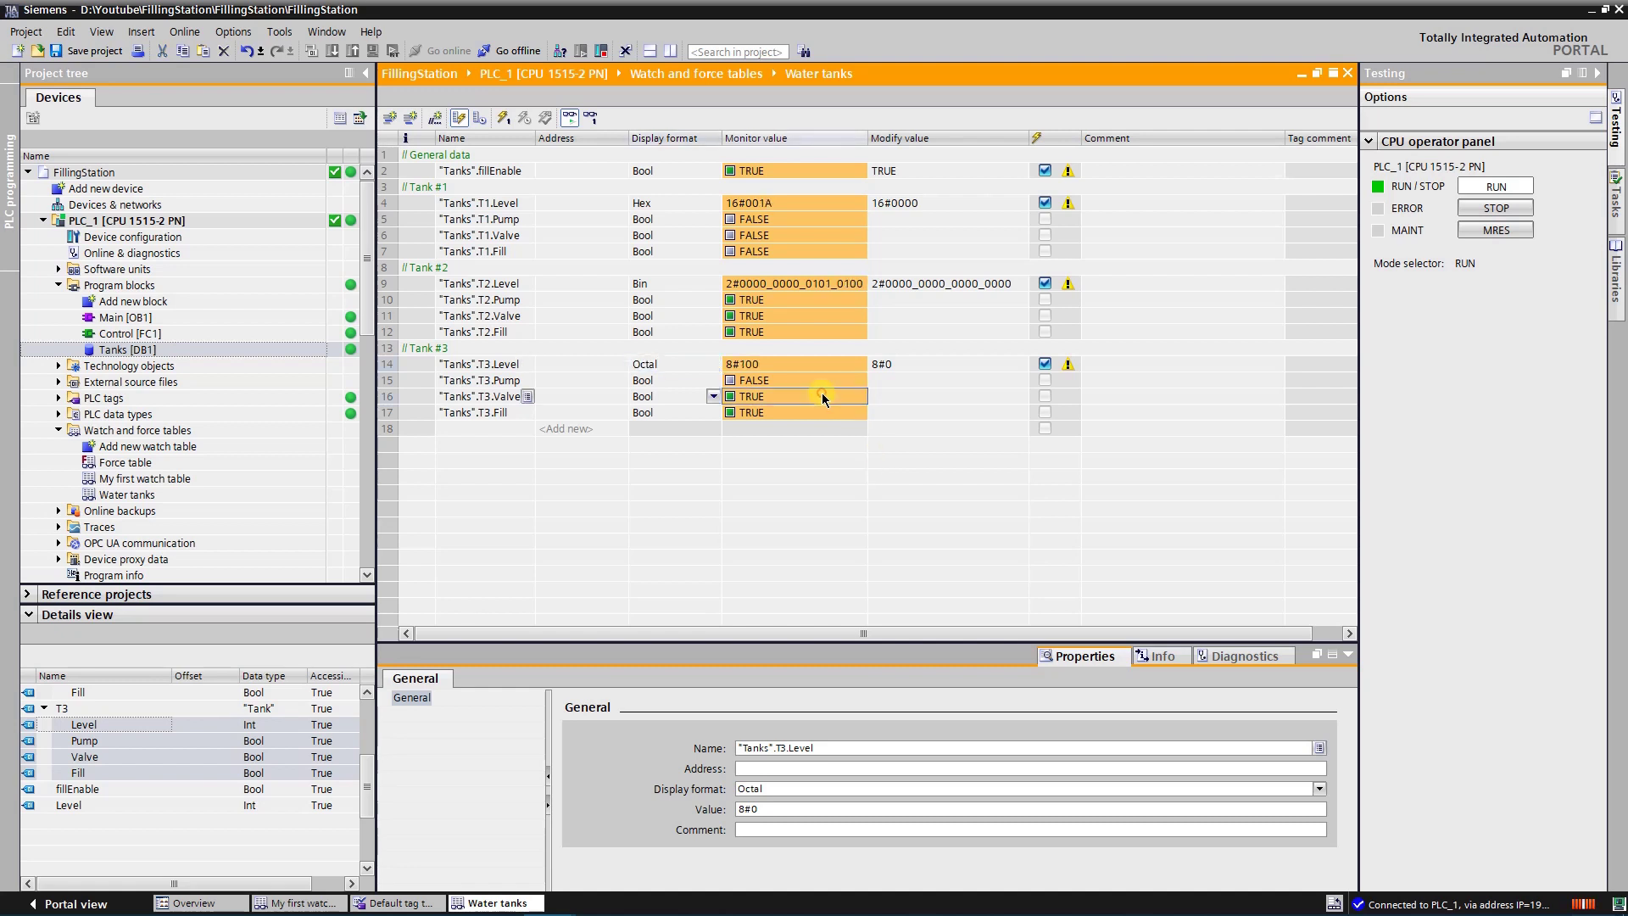